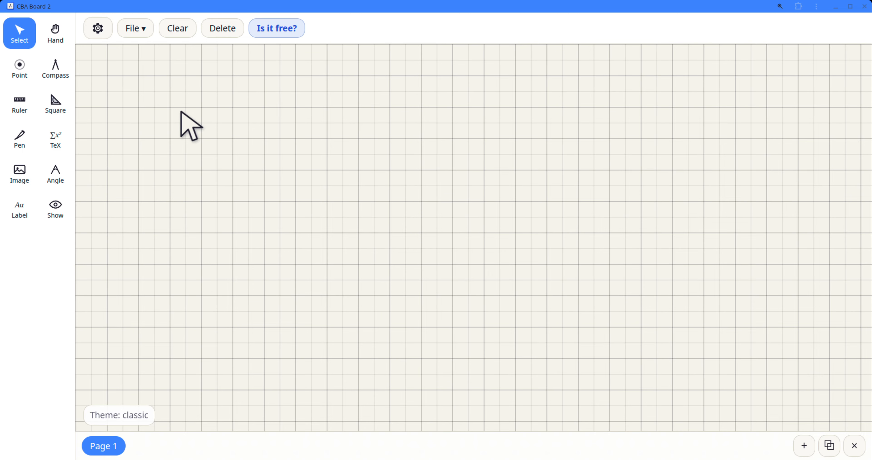
# Step: Draw a full circle with the compass in the left half of the board and move the compass off its centre
pyautogui.click(56, 73)
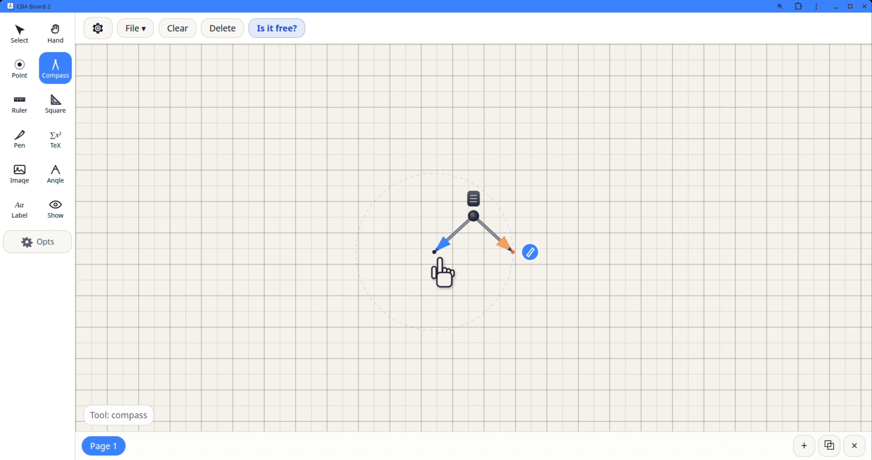
pyautogui.moveTo(440, 258); pyautogui.dragTo(296, 230)
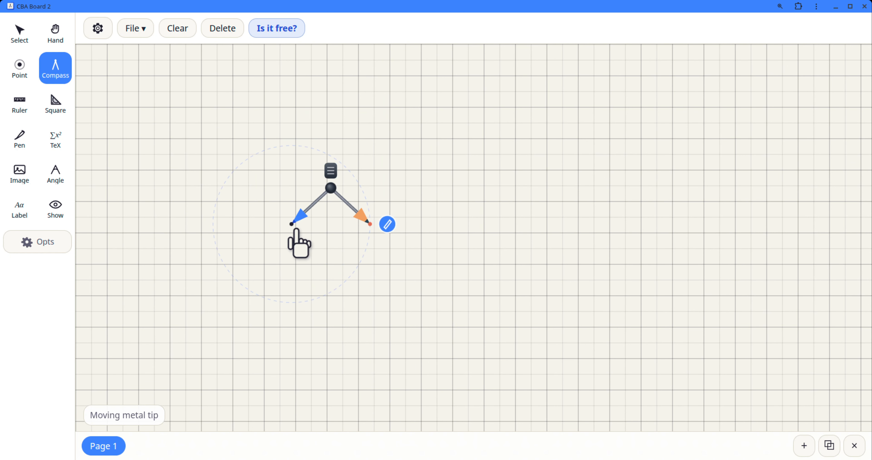
pyautogui.moveTo(369, 220)
pyautogui.mouseDown()
pyautogui.moveTo(409, 241)
pyautogui.moveTo(317, 208)
pyautogui.moveTo(401, 249)
pyautogui.moveTo(347, 219)
pyautogui.moveTo(376, 226)
pyautogui.moveTo(341, 230)
pyautogui.moveTo(361, 222)
pyautogui.moveTo(336, 196)
pyautogui.moveTo(378, 179)
pyautogui.moveTo(343, 260)
pyautogui.moveTo(362, 207)
pyautogui.moveTo(360, 233)
pyautogui.moveTo(389, 217)
pyautogui.mouseUp()
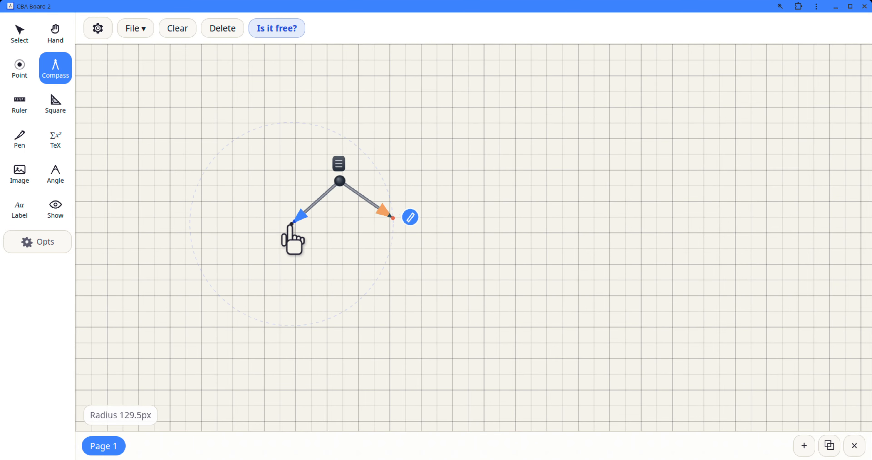
pyautogui.moveTo(291, 226)
pyautogui.mouseDown()
pyautogui.moveTo(239, 225)
pyautogui.moveTo(233, 210)
pyautogui.moveTo(225, 245)
pyautogui.moveTo(231, 238)
pyautogui.mouseUp()
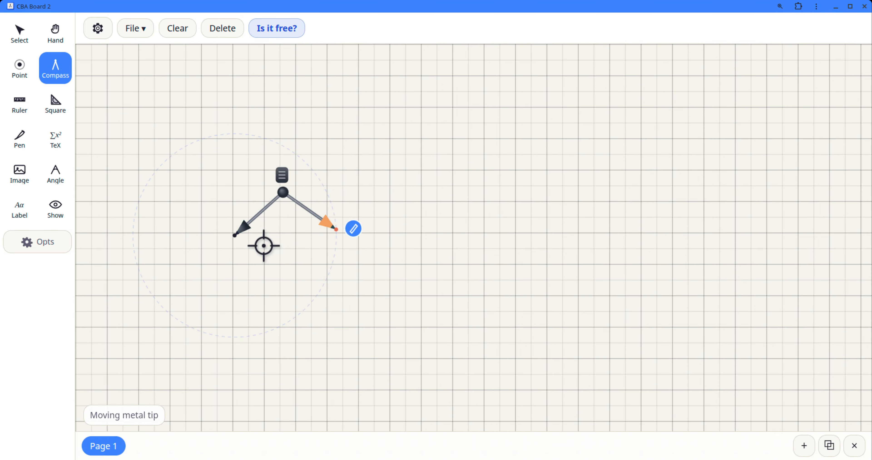
pyautogui.moveTo(337, 230)
pyautogui.mouseDown()
pyautogui.moveTo(347, 232)
pyautogui.moveTo(336, 233)
pyautogui.moveTo(343, 238)
pyautogui.mouseUp()
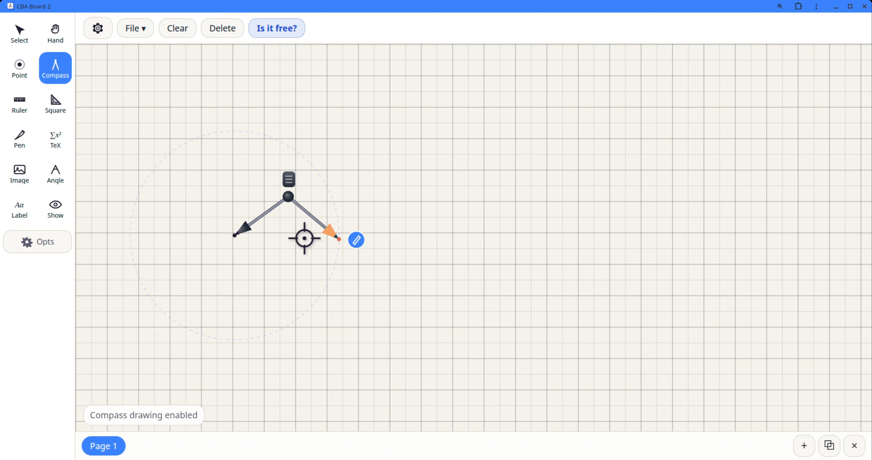
pyautogui.moveTo(234, 235); pyautogui.dragTo(254, 225)
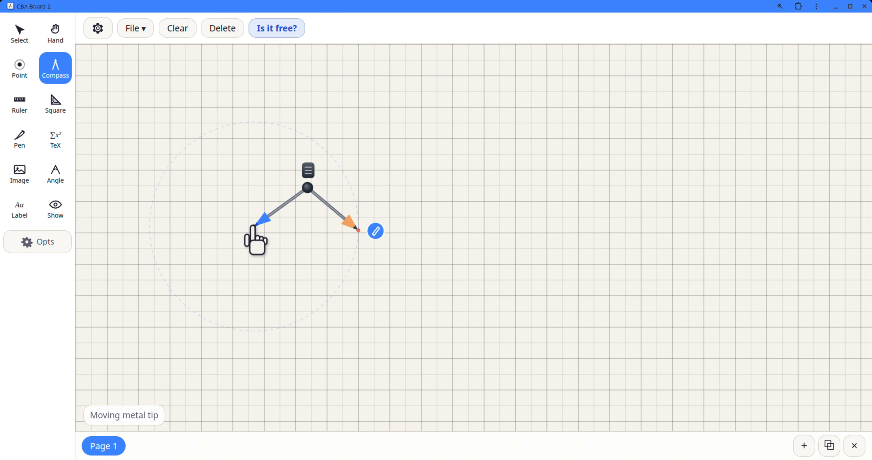
pyautogui.moveTo(303, 181)
pyautogui.mouseDown()
pyautogui.moveTo(308, 171)
pyautogui.moveTo(213, 186)
pyautogui.moveTo(196, 289)
pyautogui.moveTo(324, 275)
pyautogui.moveTo(325, 230)
pyautogui.mouseUp()
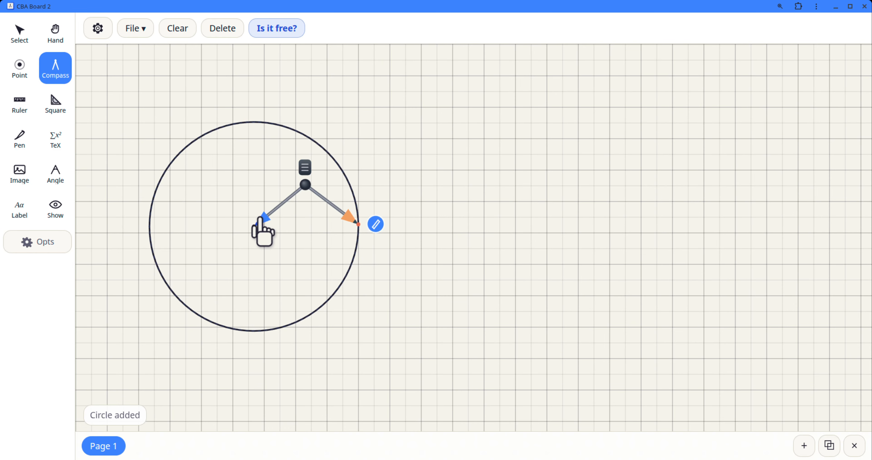
pyautogui.moveTo(256, 221); pyautogui.dragTo(392, 230)
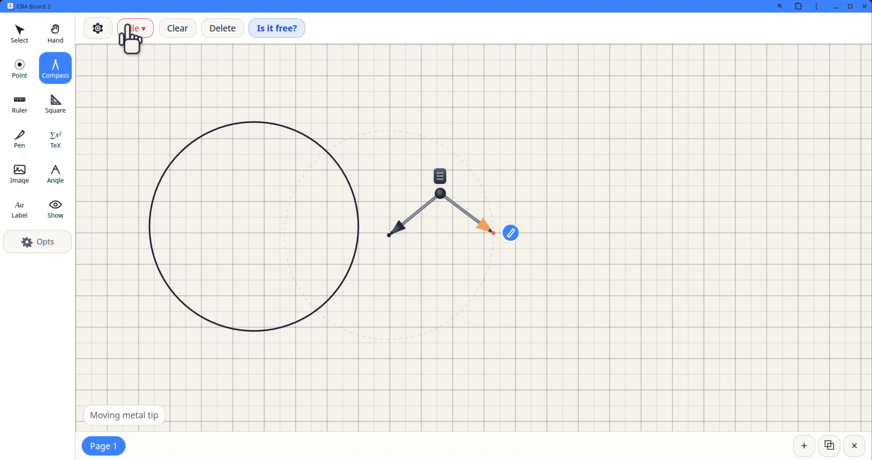
# Step: Move the circle about four grid squares to the right and open the snapping settings
pyautogui.click(20, 33)
pyautogui.moveTo(286, 325); pyautogui.dragTo(410, 322)
pyautogui.moveTo(374, 252); pyautogui.dragTo(375, 251)
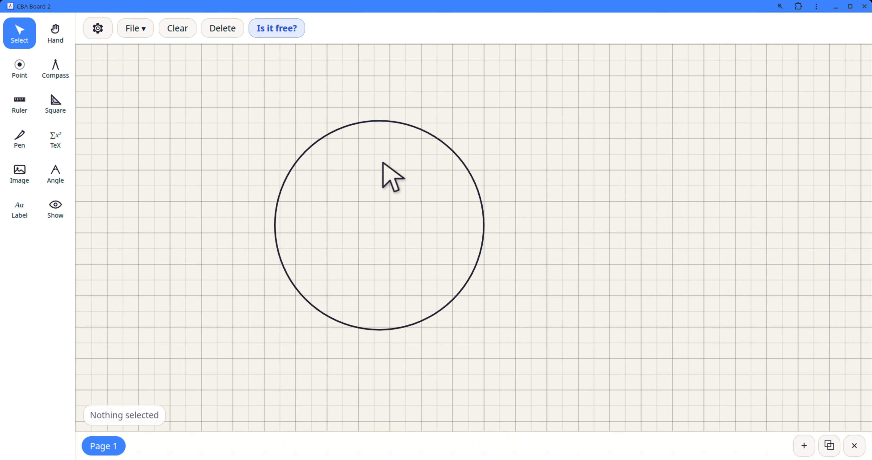
pyautogui.click(98, 28)
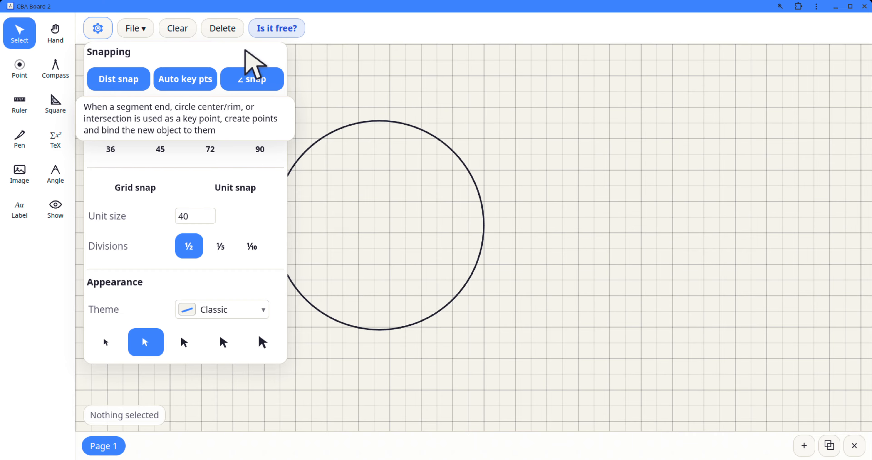
# Step: Draw a horizontal chord across the upper part of the circle with the ruler and move the ruler away
pyautogui.click(16, 110)
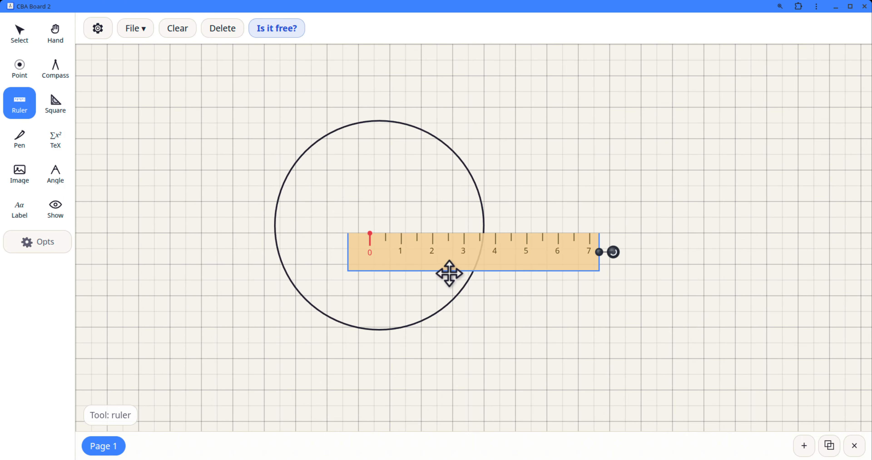
pyautogui.moveTo(450, 273); pyautogui.dragTo(367, 213)
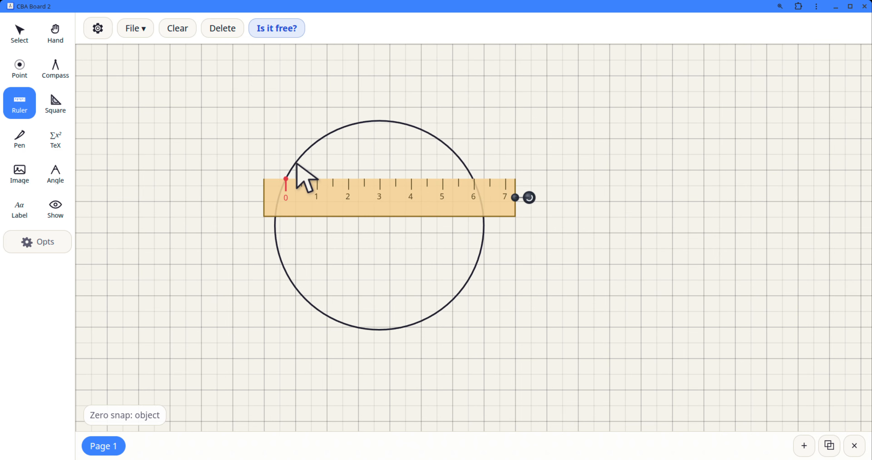
pyautogui.moveTo(289, 179)
pyautogui.mouseDown()
pyautogui.moveTo(505, 180)
pyautogui.moveTo(409, 180)
pyautogui.moveTo(473, 185)
pyautogui.mouseUp()
pyautogui.moveTo(427, 200); pyautogui.dragTo(627, 351)
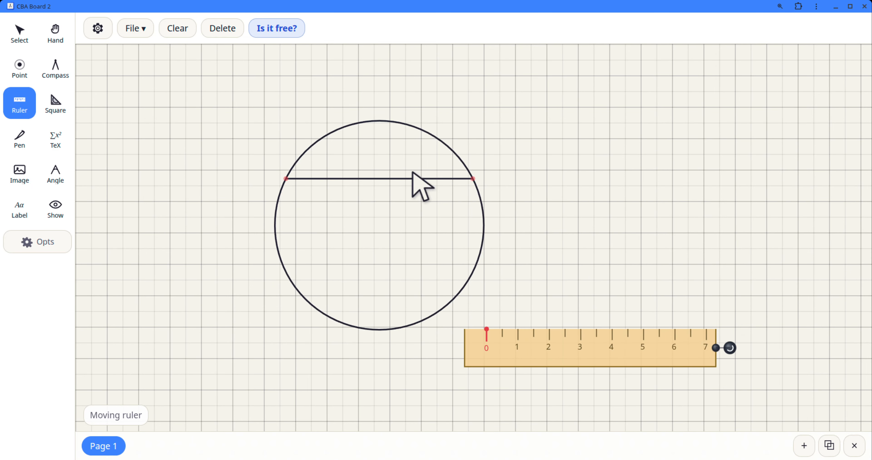
# Step: Move the circle slightly up and to the left to test the chord's attachment, and delete the chord
pyautogui.click(12, 32)
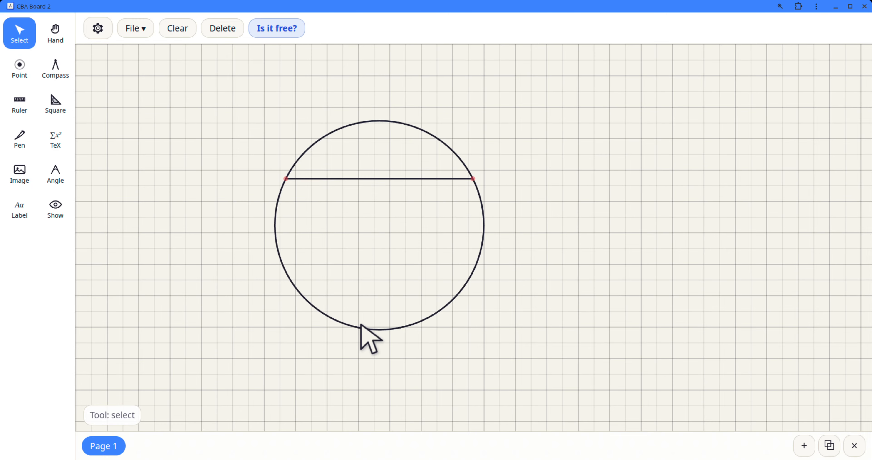
pyautogui.moveTo(362, 327); pyautogui.dragTo(337, 305)
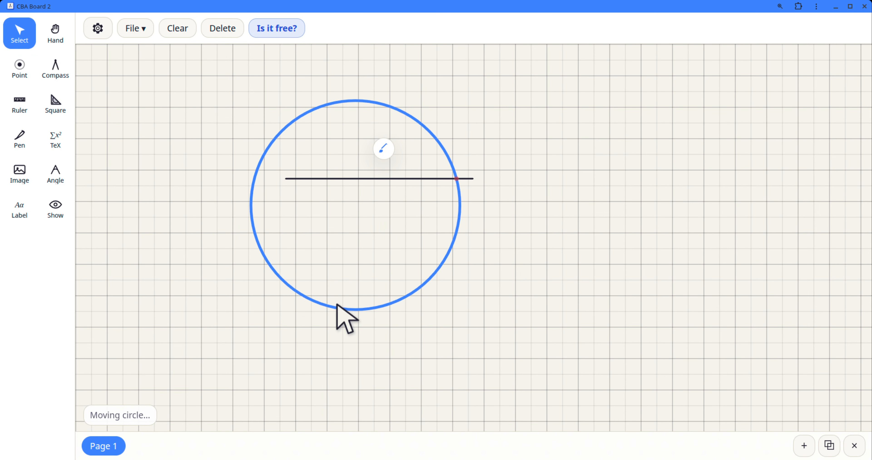
pyautogui.click(334, 179)
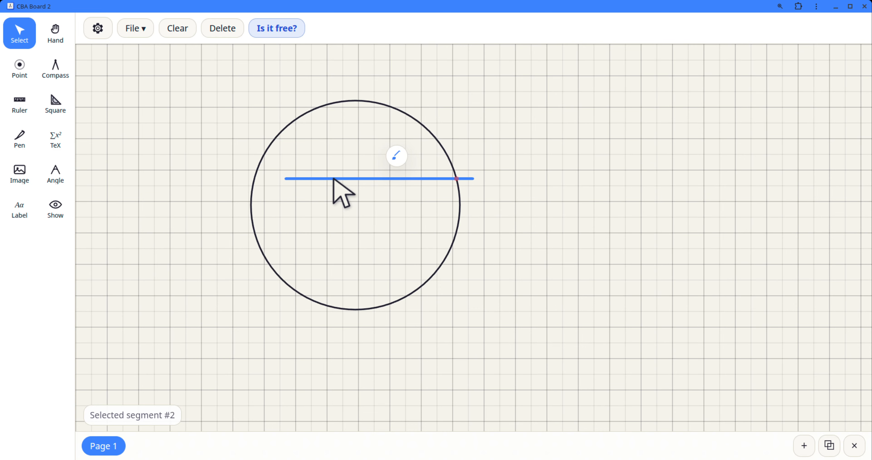
pyautogui.press('Delete')
# Step: Place four attached points around the circle: upper left, lower left, lower right and upper right
pyautogui.click(96, 30)
pyautogui.click(96, 30)
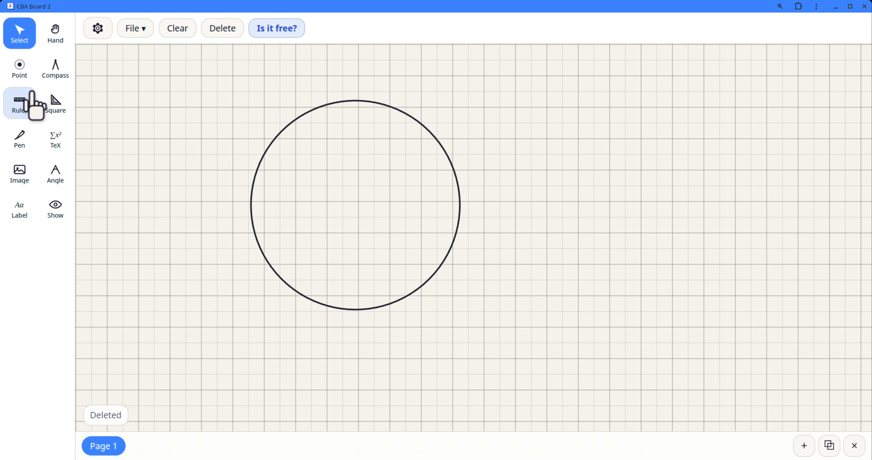
pyautogui.click(20, 103)
pyautogui.click(19, 68)
pyautogui.click(282, 131)
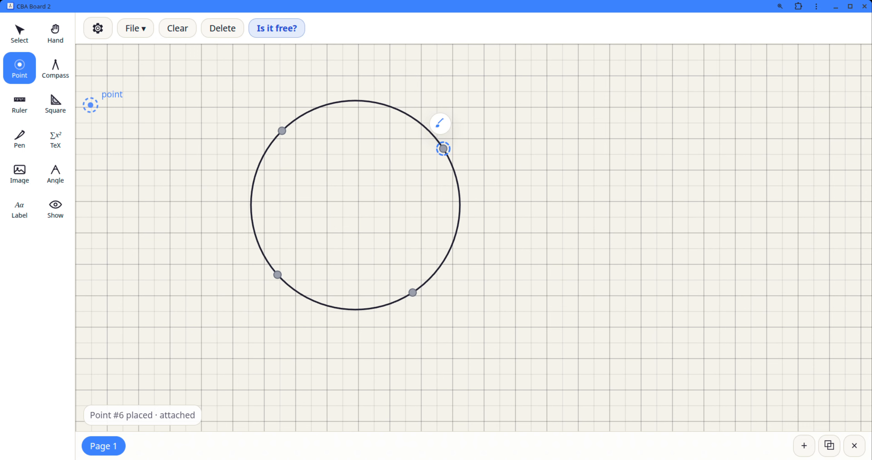
# Step: Move the circle with its four points to the right and slightly down, and clear the selection
pyautogui.click(13, 33)
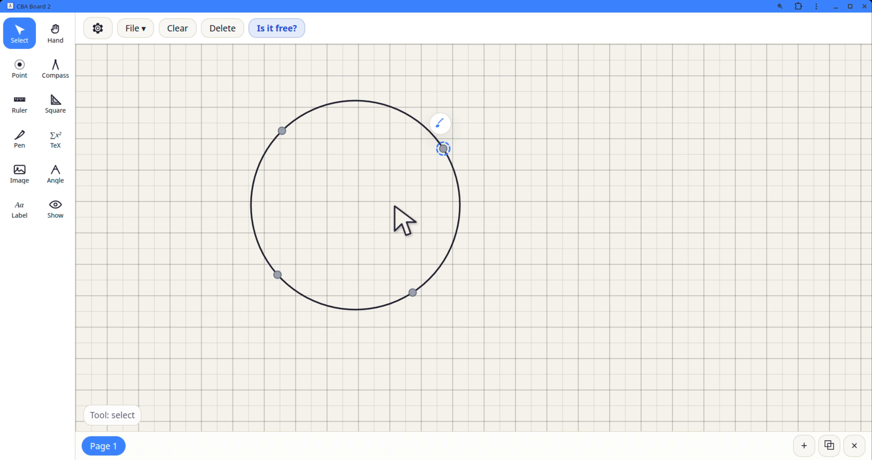
pyautogui.moveTo(459, 218); pyautogui.dragTo(536, 242)
pyautogui.click(697, 245)
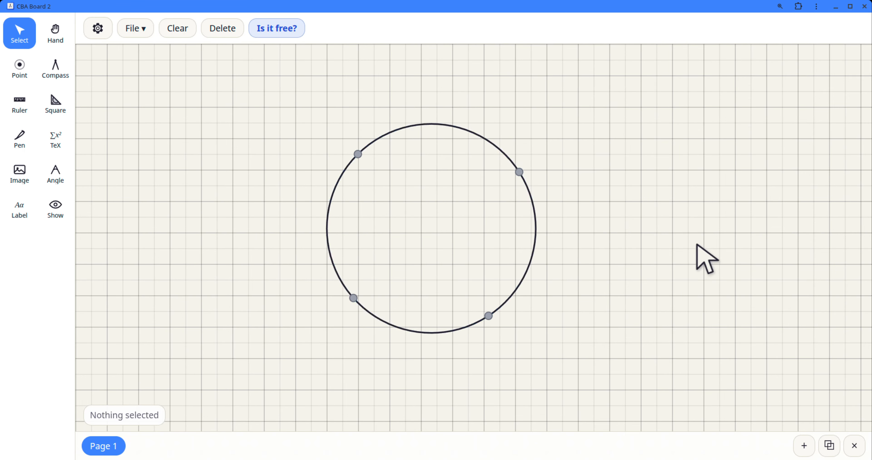
# Step: Draw a segment along the ruler from the circle's upper-left point to its lower-right point
pyautogui.click(20, 102)
pyautogui.moveTo(444, 253); pyautogui.dragTo(428, 176)
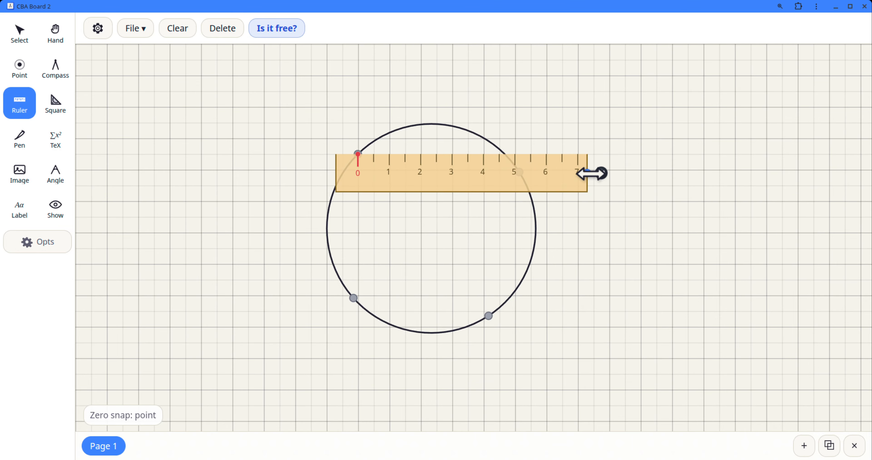
pyautogui.moveTo(599, 174); pyautogui.dragTo(489, 323)
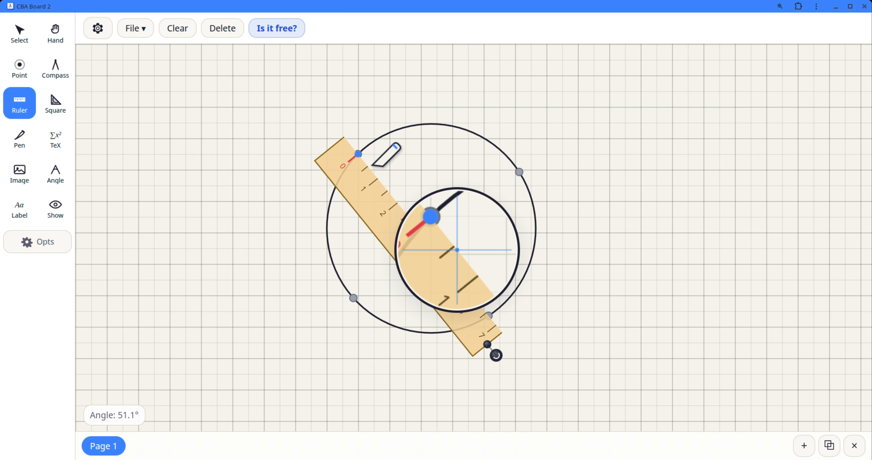
pyautogui.moveTo(358, 154); pyautogui.dragTo(486, 328)
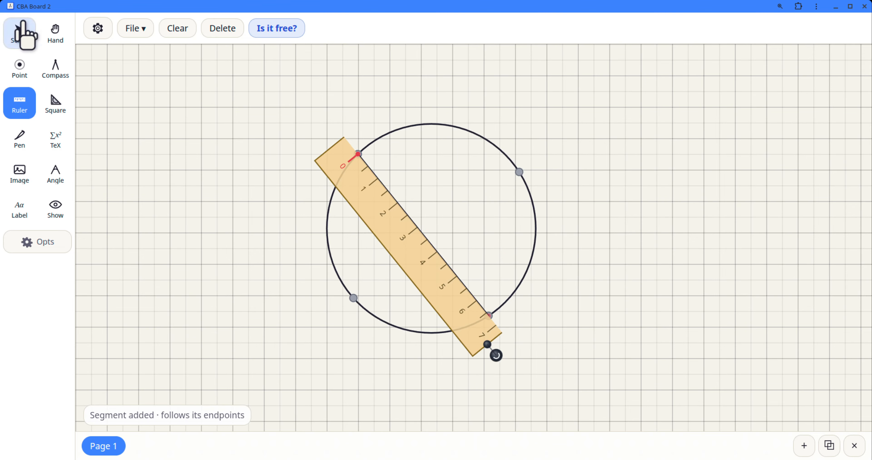
# Step: Test the attached chord by moving the circle and sliding the chord's upper-left endpoint along it towards the top
pyautogui.click(21, 33)
pyautogui.moveTo(405, 127); pyautogui.dragTo(370, 197)
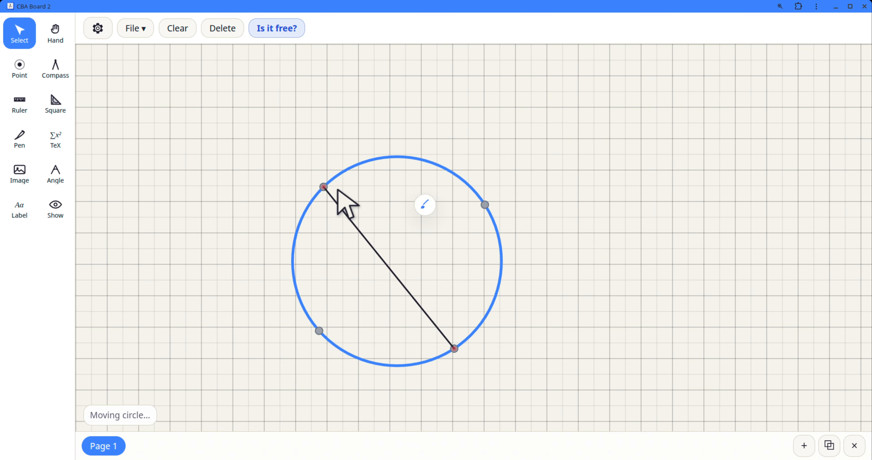
pyautogui.moveTo(375, 158); pyautogui.dragTo(351, 145)
pyautogui.moveTo(302, 168); pyautogui.dragTo(119, 149)
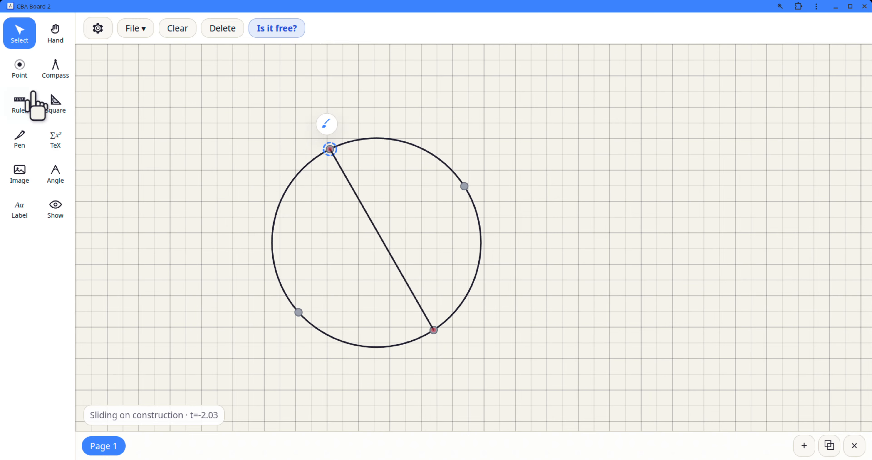
# Step: Draw a second chord along the ruler from the circle's lower-left point to its upper-right point
pyautogui.click(36, 105)
pyautogui.moveTo(398, 177); pyautogui.dragTo(378, 208)
pyautogui.moveTo(532, 392); pyautogui.dragTo(575, 81)
pyautogui.moveTo(556, 128); pyautogui.dragTo(454, 252)
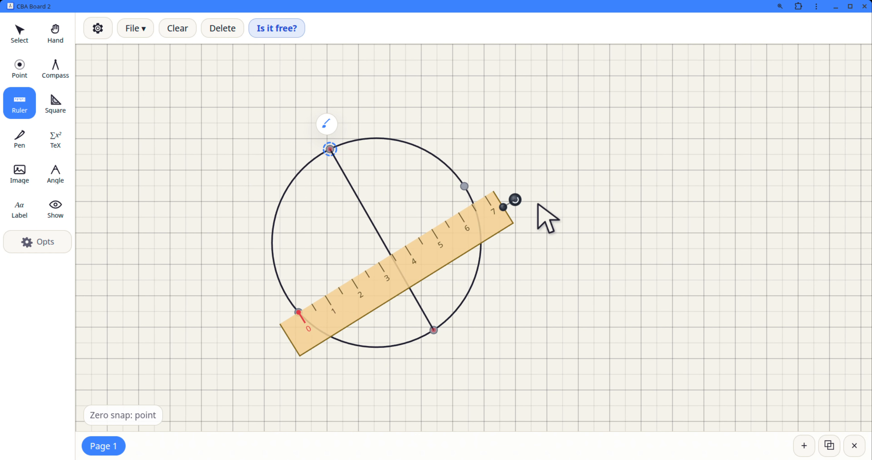
pyautogui.moveTo(515, 199); pyautogui.dragTo(504, 180)
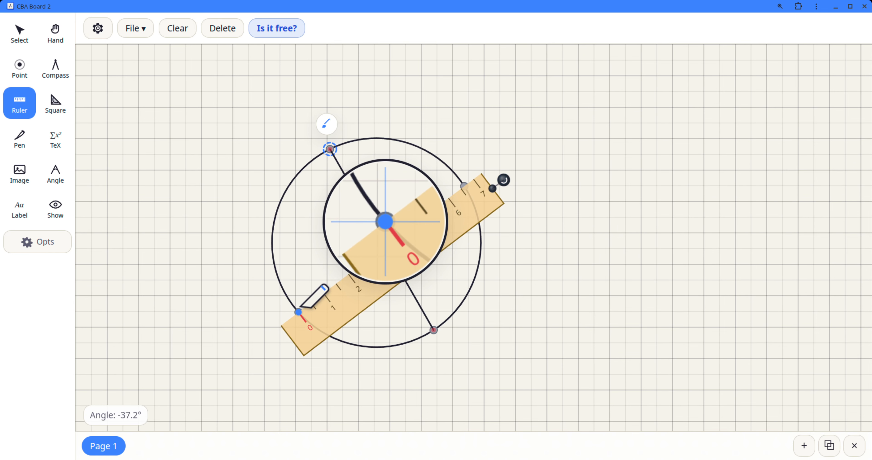
pyautogui.moveTo(300, 308)
pyautogui.mouseDown()
pyautogui.moveTo(447, 214)
pyautogui.moveTo(479, 204)
pyautogui.moveTo(490, 183)
pyautogui.mouseUp()
# Step: Slide the second chord's upper-right endpoint along the circle and move the whole figure to the left part of the board
pyautogui.click(24, 32)
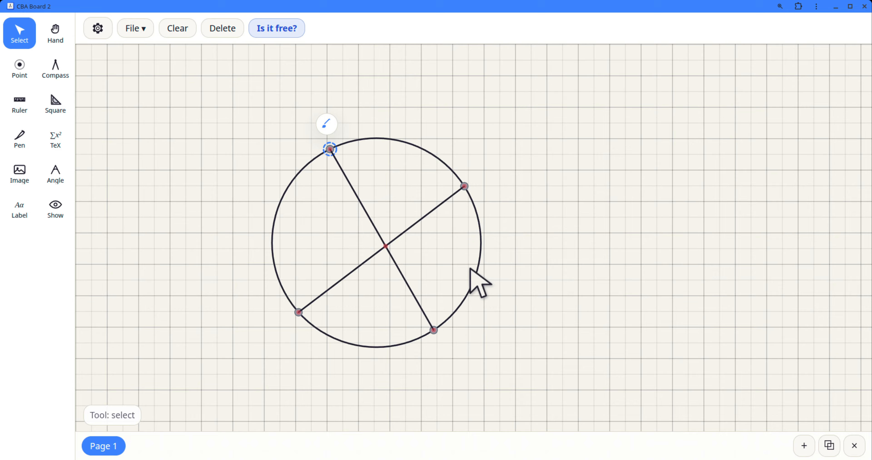
pyautogui.moveTo(475, 273); pyautogui.dragTo(483, 248)
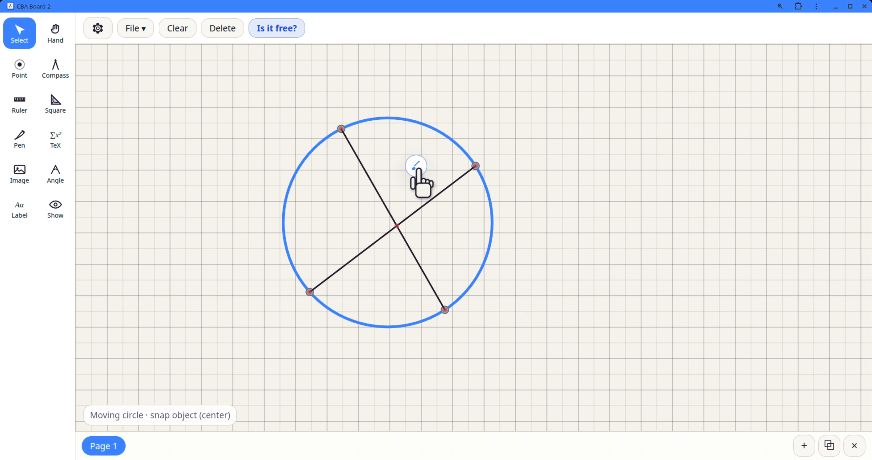
pyautogui.moveTo(474, 166); pyautogui.dragTo(464, 152)
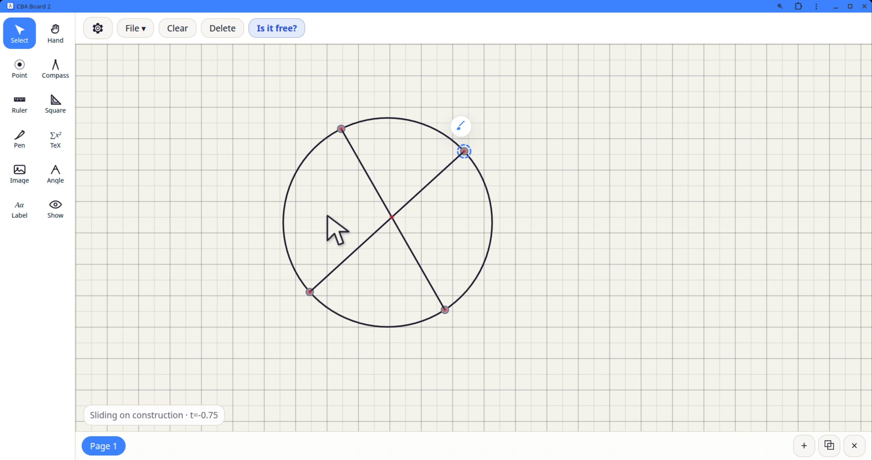
pyautogui.click(557, 265)
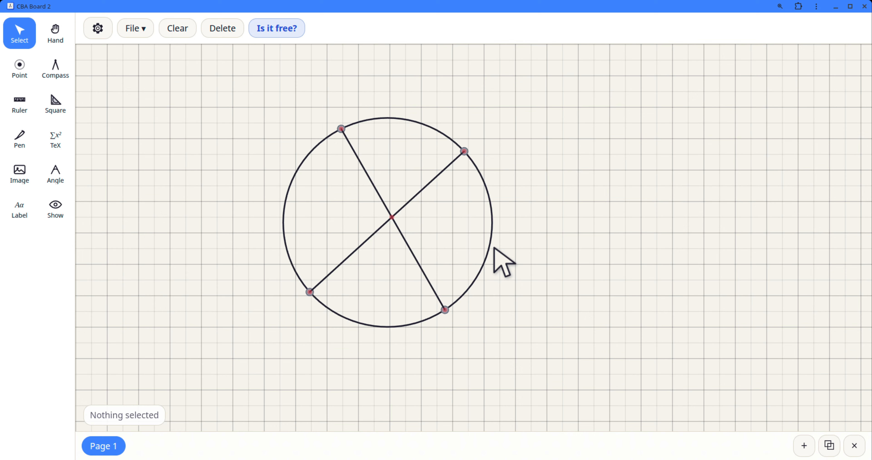
pyautogui.moveTo(486, 249); pyautogui.dragTo(350, 235)
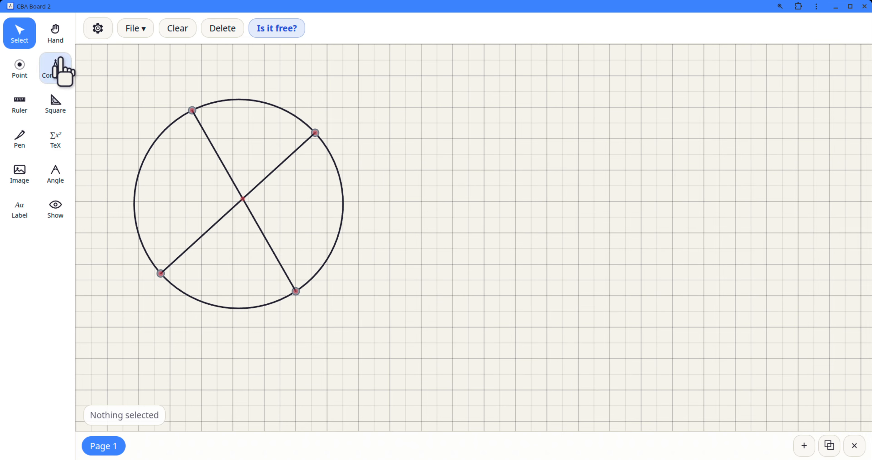
# Step: Place a free point in the empty right half of the board and draw a compass circle centred on it
pyautogui.click(19, 71)
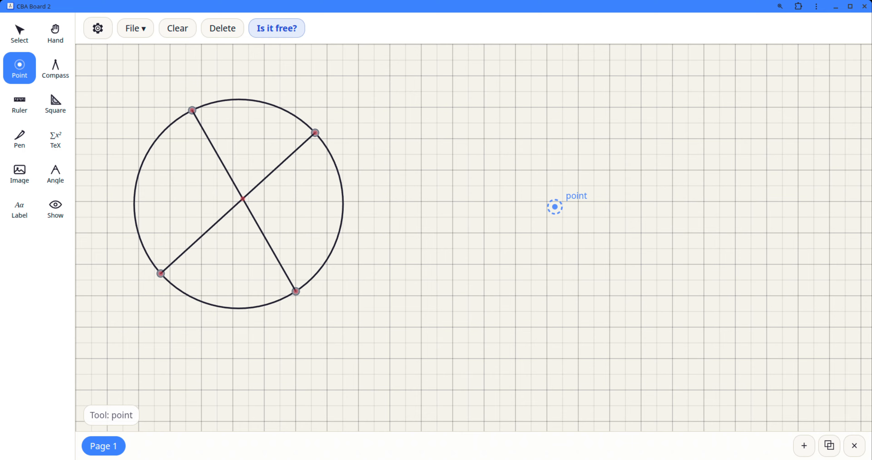
pyautogui.click(578, 215)
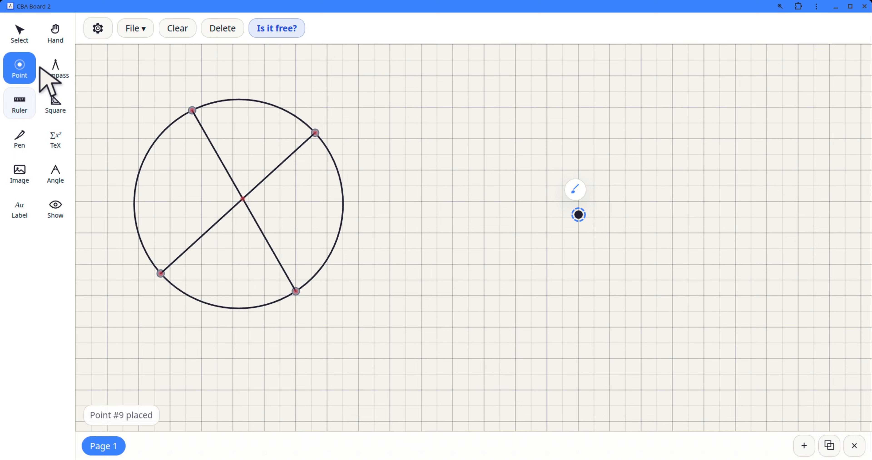
pyautogui.click(58, 72)
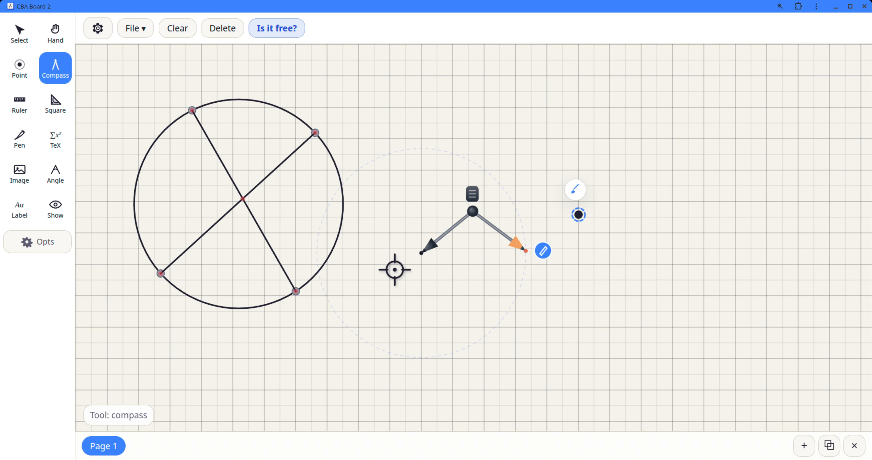
pyautogui.moveTo(422, 252)
pyautogui.mouseDown()
pyautogui.moveTo(596, 210)
pyautogui.moveTo(580, 214)
pyautogui.mouseUp()
pyautogui.moveTo(683, 209)
pyautogui.mouseDown()
pyautogui.moveTo(659, 220)
pyautogui.moveTo(706, 217)
pyautogui.mouseUp()
pyautogui.moveTo(642, 159)
pyautogui.mouseDown()
pyautogui.moveTo(570, 124)
pyautogui.moveTo(644, 256)
pyautogui.moveTo(652, 175)
pyautogui.moveTo(543, 239)
pyautogui.mouseUp()
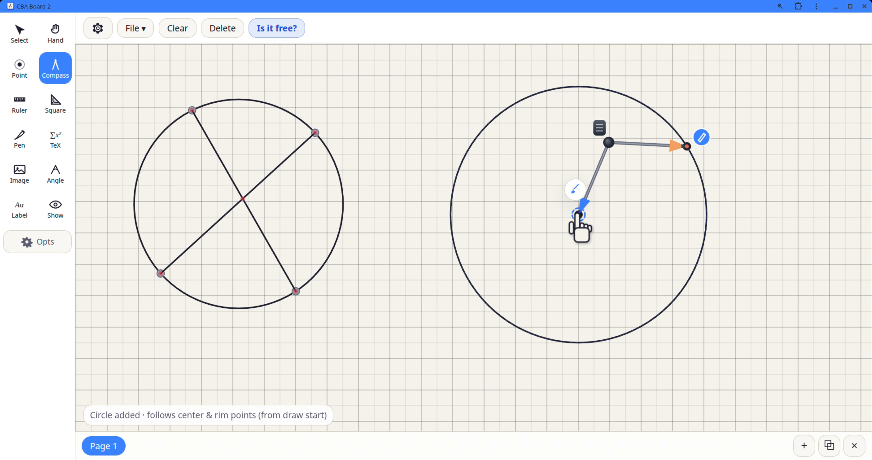
pyautogui.moveTo(578, 217); pyautogui.dragTo(312, 364)
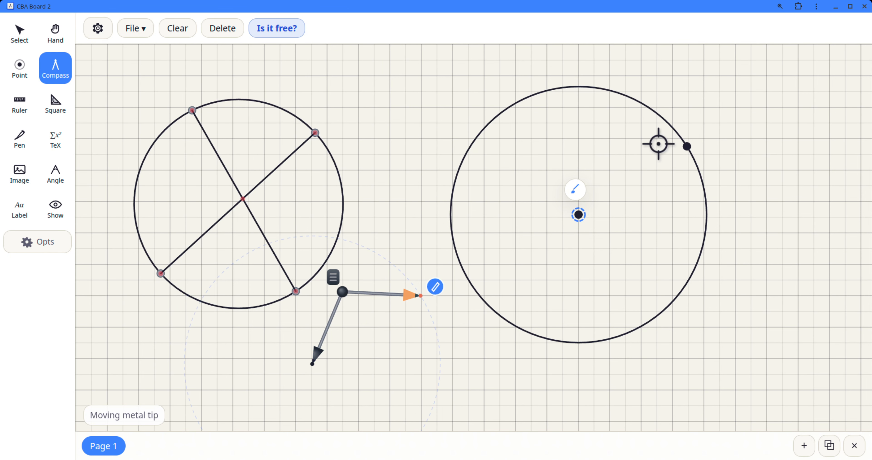
# Step: Enlarge the new circle by moving its rim point outward and down to the circle's right side
pyautogui.click(21, 34)
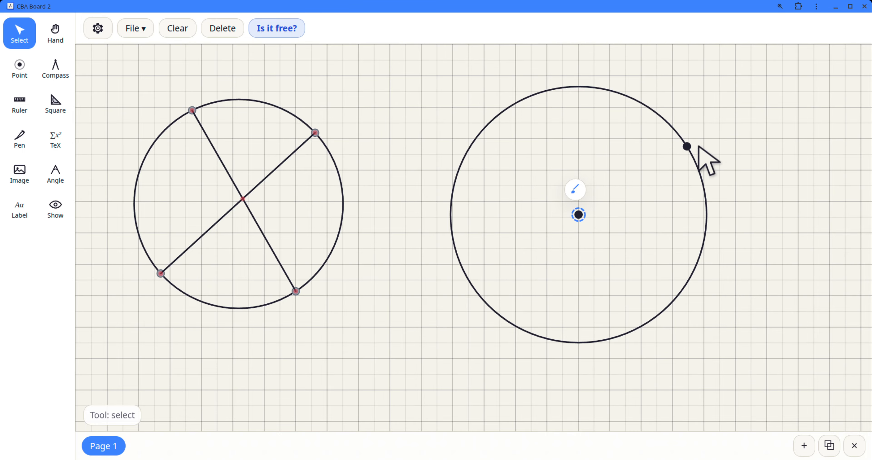
pyautogui.moveTo(687, 146); pyautogui.dragTo(722, 204)
pyautogui.click(772, 236)
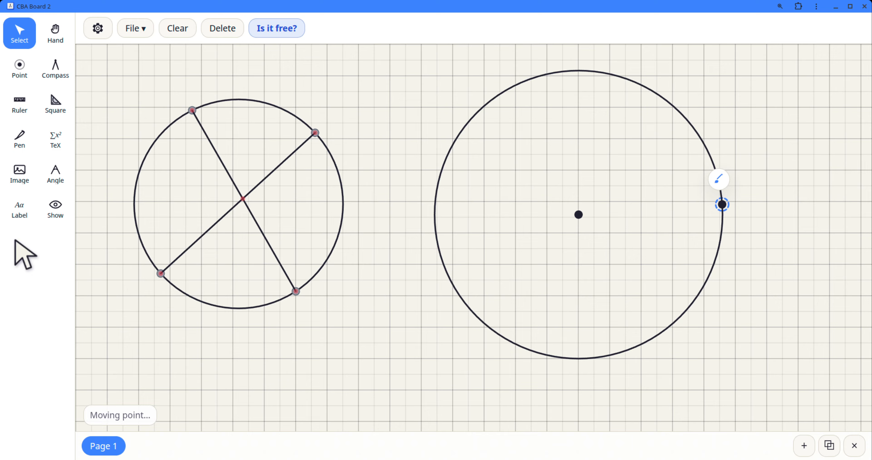
# Step: Hide the right circle's rim point, Point #10, with the visibility tool
pyautogui.click(55, 208)
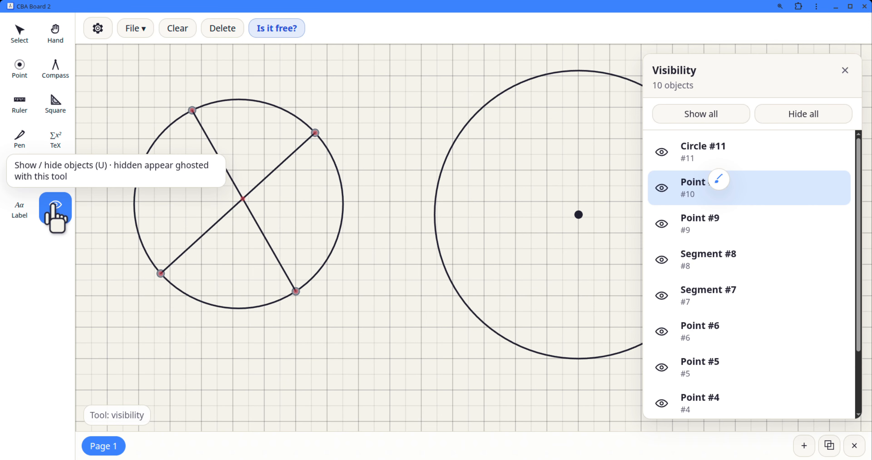
pyautogui.click(660, 191)
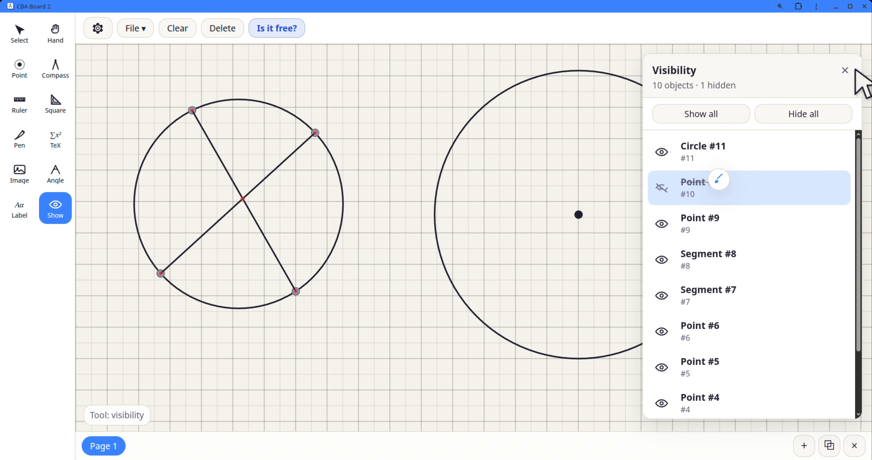
pyautogui.click(845, 71)
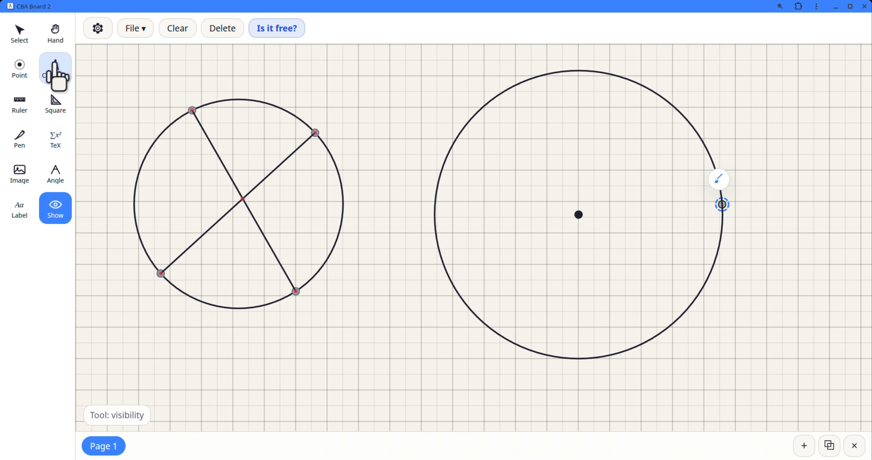
# Step: Test the right circle by trying to move it from its rim and shifting its centre point slightly down
pyautogui.click(17, 30)
pyautogui.click(730, 213)
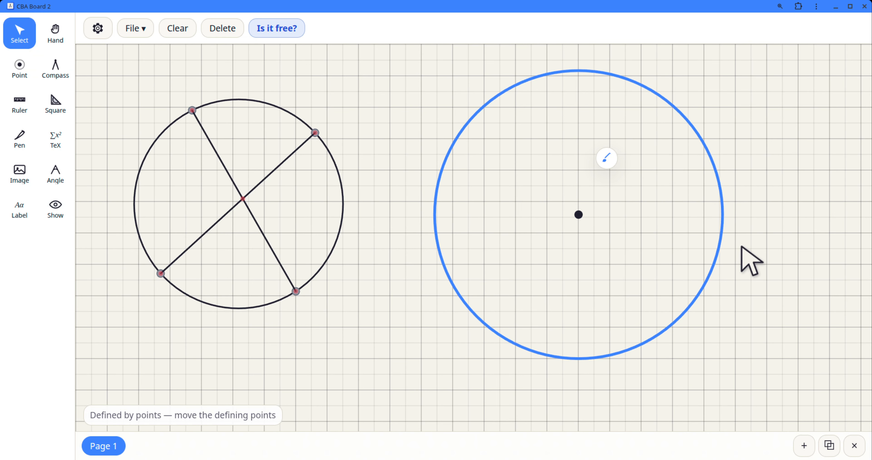
pyautogui.moveTo(697, 194); pyautogui.dragTo(576, 220)
pyautogui.click(723, 209)
pyautogui.moveTo(713, 203); pyautogui.dragTo(717, 211)
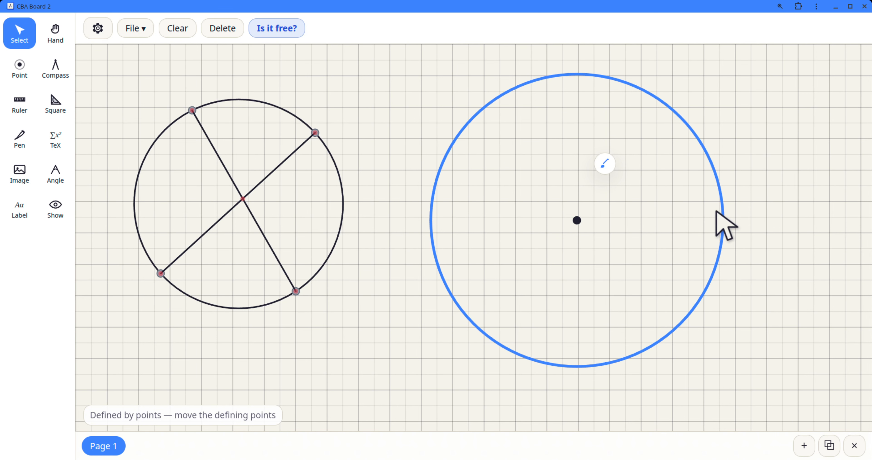
pyautogui.click(648, 221)
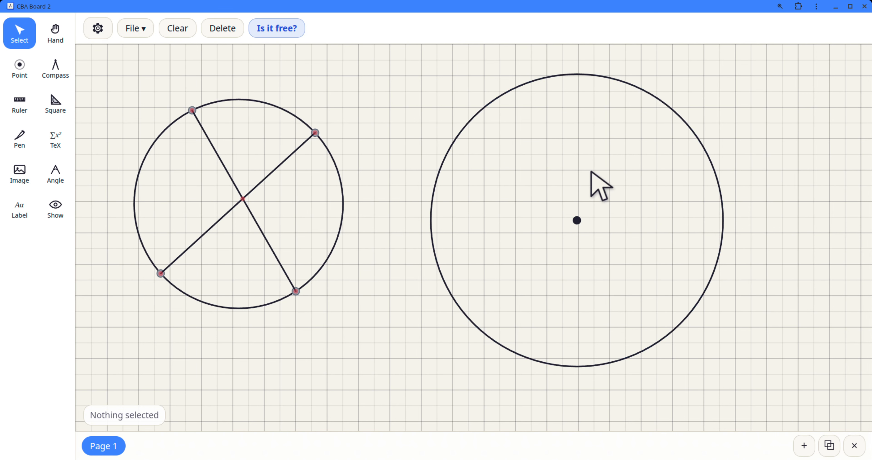
# Step: Place three points attached to the right circle: one upper left, one upper right and one at the bottom
pyautogui.click(19, 66)
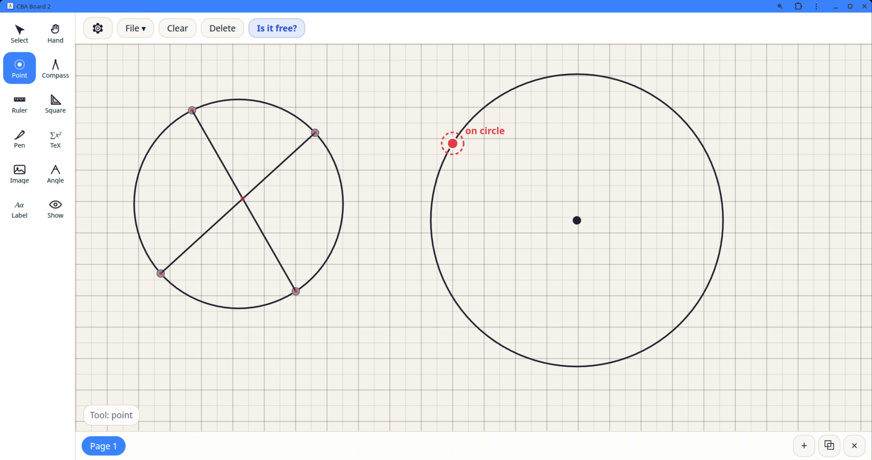
pyautogui.click(454, 140)
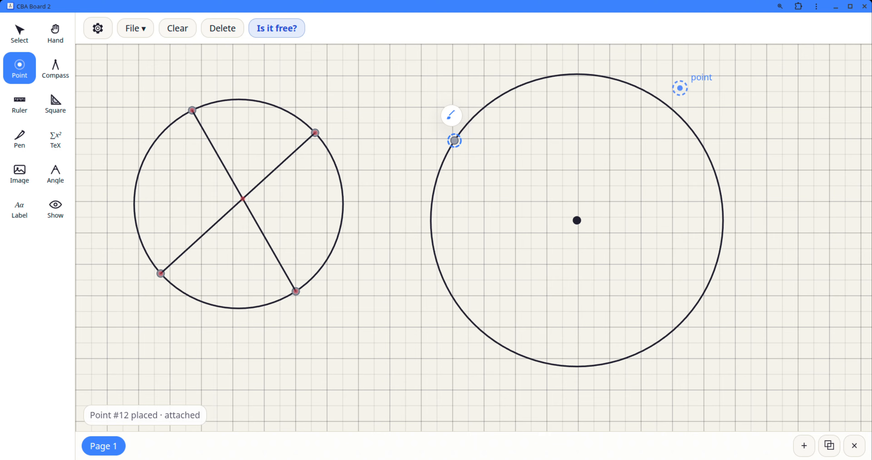
pyautogui.click(665, 104)
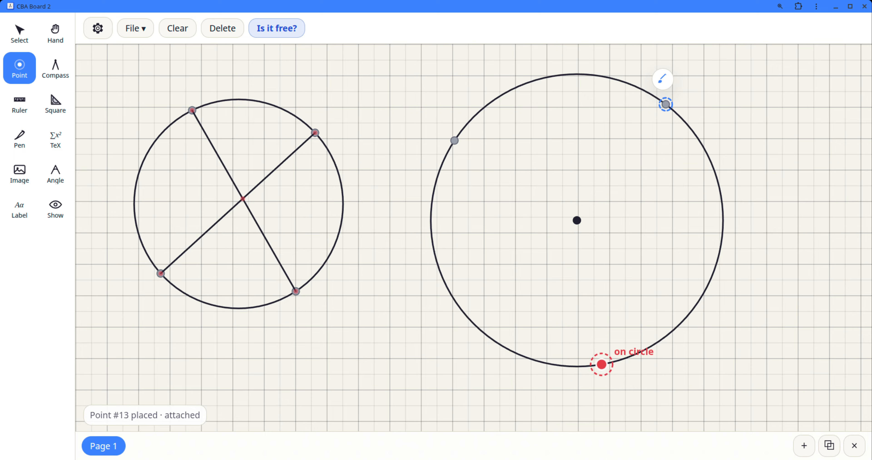
pyautogui.click(601, 364)
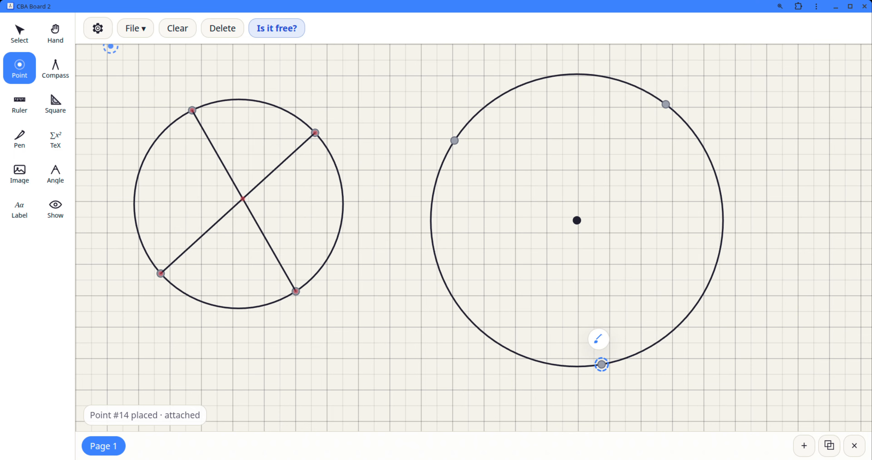
# Step: Draw two radii along the ruler from the right circle's centre to its upper-right and upper-left points
pyautogui.click(23, 102)
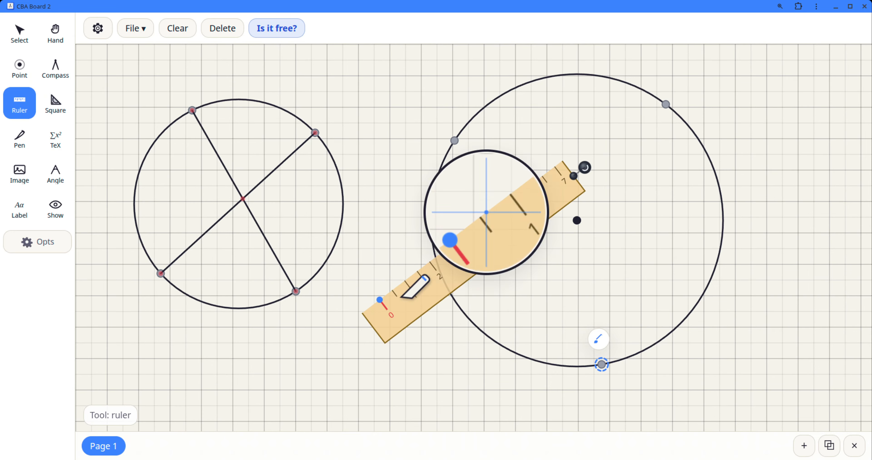
pyautogui.moveTo(459, 271); pyautogui.dragTo(714, 191)
pyautogui.moveTo(653, 173)
pyautogui.mouseDown()
pyautogui.moveTo(630, 178)
pyautogui.moveTo(652, 163)
pyautogui.mouseUp()
pyautogui.moveTo(683, 208); pyautogui.dragTo(629, 216)
pyautogui.moveTo(787, 90); pyautogui.dragTo(668, 104)
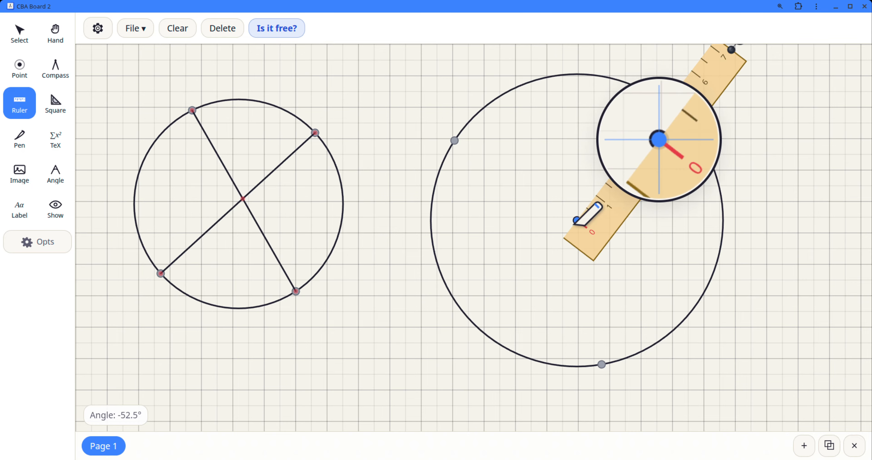
pyautogui.moveTo(576, 221)
pyautogui.mouseDown()
pyautogui.moveTo(681, 145)
pyautogui.moveTo(688, 97)
pyautogui.moveTo(678, 118)
pyautogui.mouseUp()
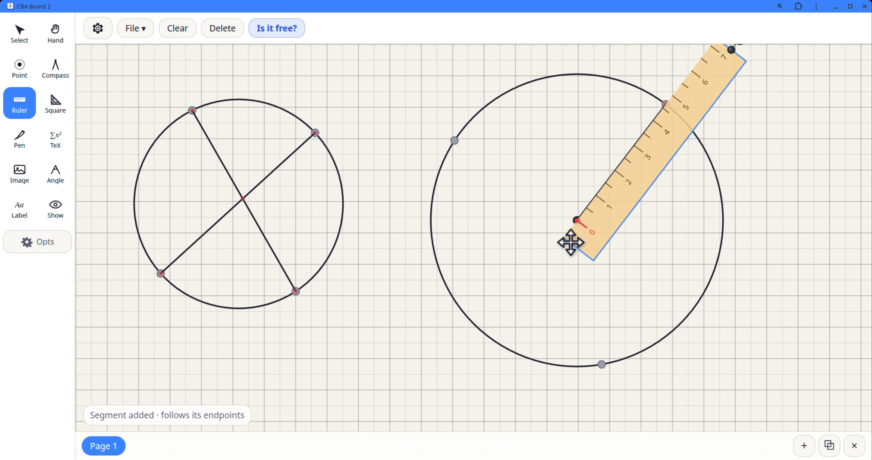
pyautogui.moveTo(731, 58); pyautogui.dragTo(429, 101)
pyautogui.moveTo(576, 220); pyautogui.dragTo(454, 141)
# Step: Draw two chords along the ruler from the right circle's bottom point to its upper-left and upper-right points
pyautogui.moveTo(517, 144); pyautogui.dragTo(535, 284)
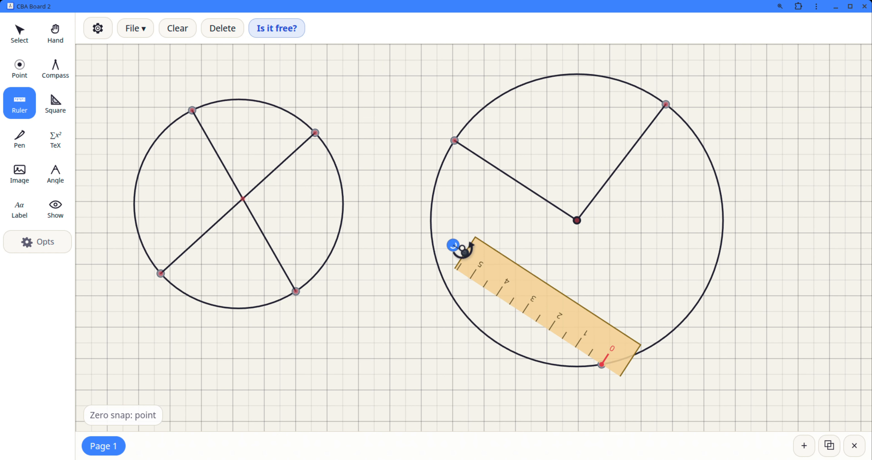
pyautogui.moveTo(464, 251); pyautogui.dragTo(455, 141)
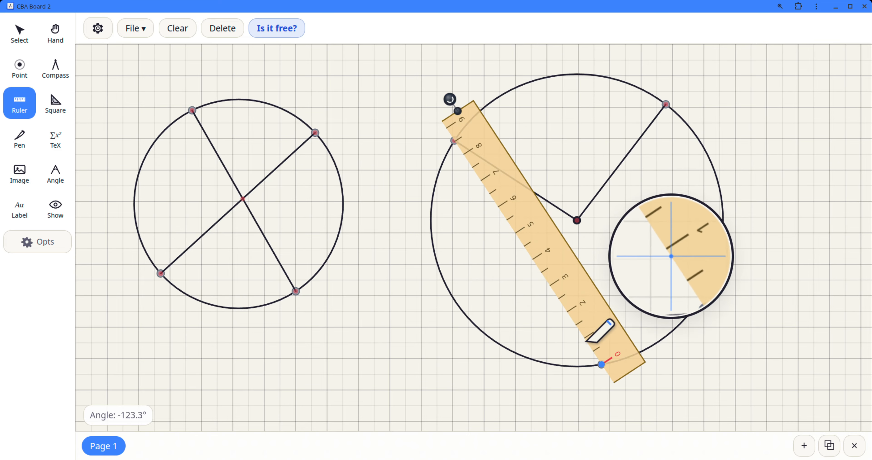
pyautogui.moveTo(603, 363); pyautogui.dragTo(490, 128)
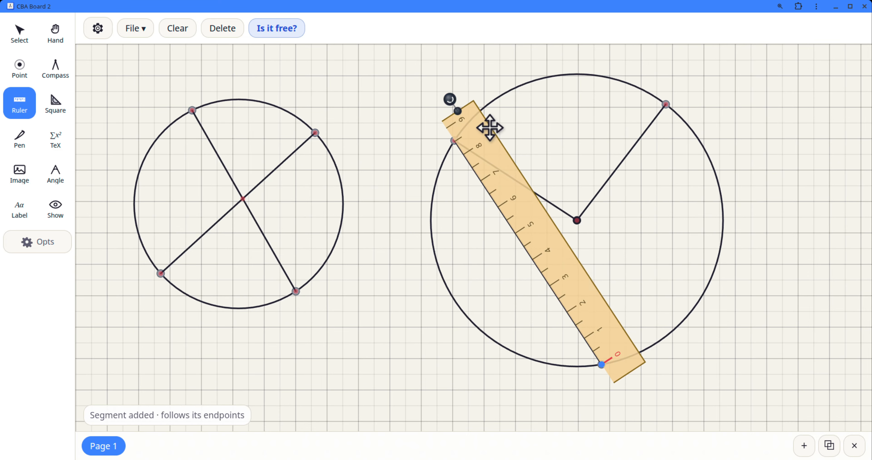
pyautogui.moveTo(450, 99); pyautogui.dragTo(693, 72)
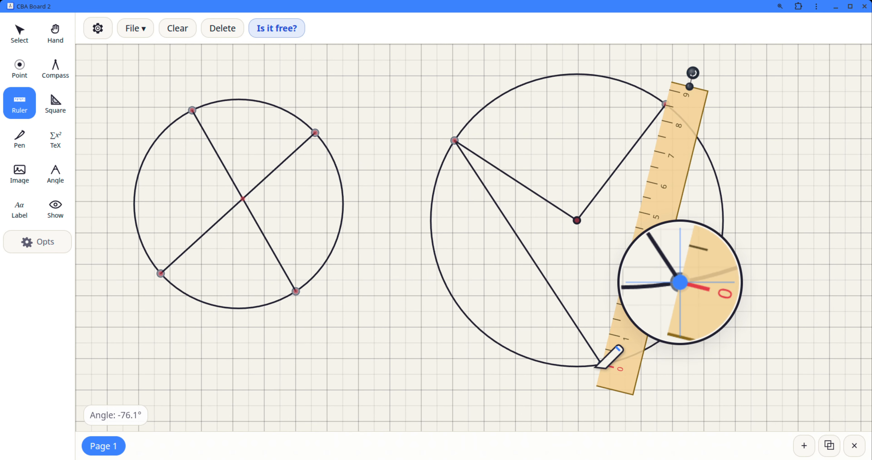
pyautogui.moveTo(601, 365)
pyautogui.mouseDown()
pyautogui.moveTo(629, 221)
pyautogui.moveTo(665, 104)
pyautogui.mouseUp()
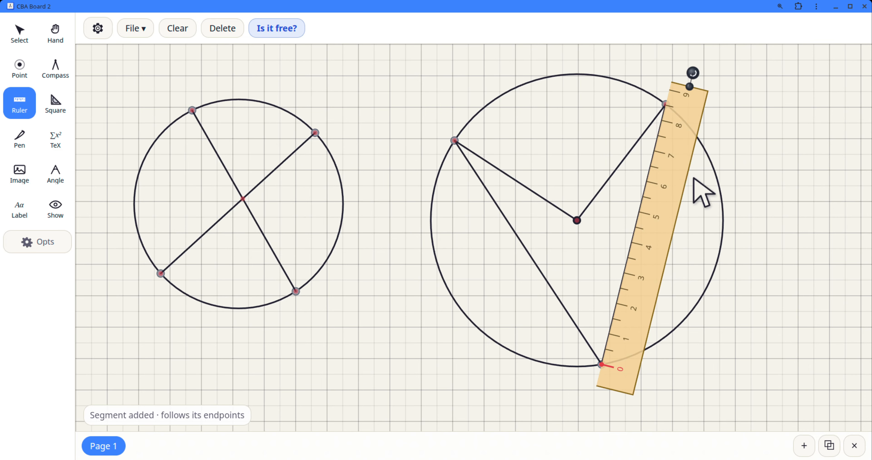
pyautogui.click(20, 37)
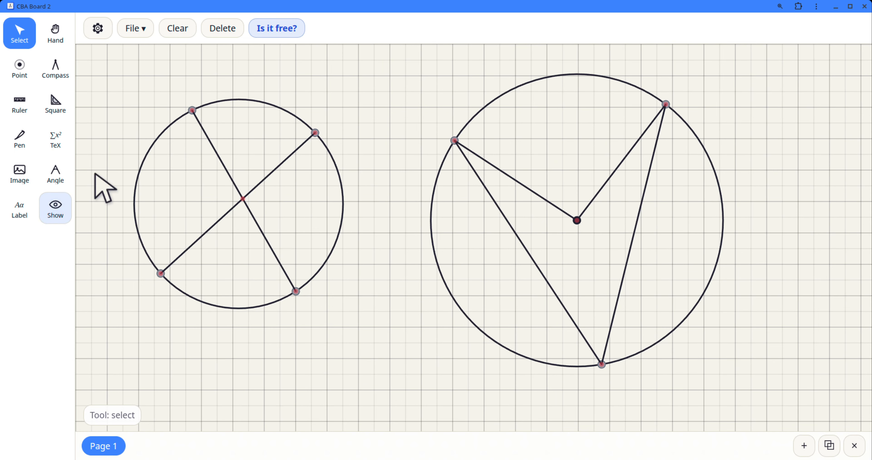
# Step: Mark the inscribed angle at the right circle's bottom point and the central angle between its two radii
pyautogui.click(63, 176)
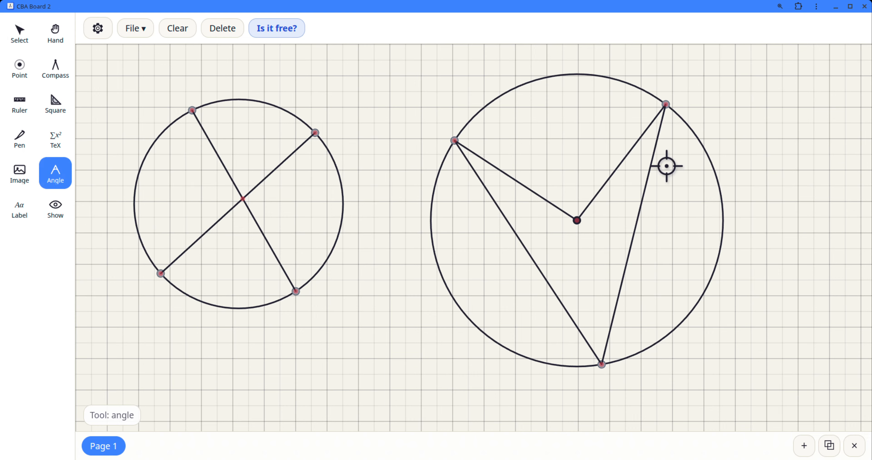
pyautogui.click(665, 109)
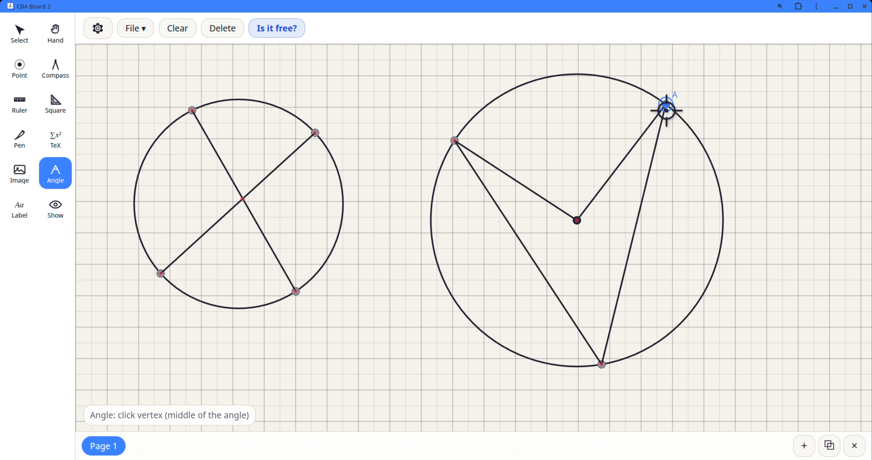
pyautogui.click(604, 366)
pyautogui.click(455, 142)
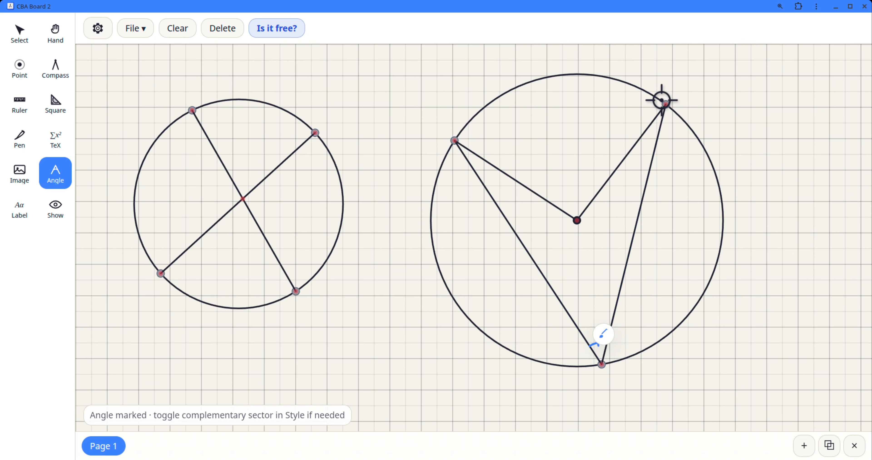
pyautogui.click(667, 104)
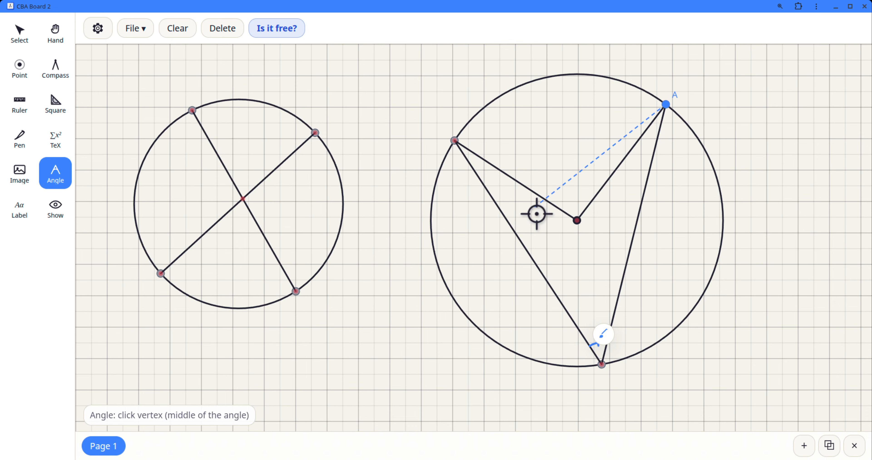
pyautogui.click(580, 223)
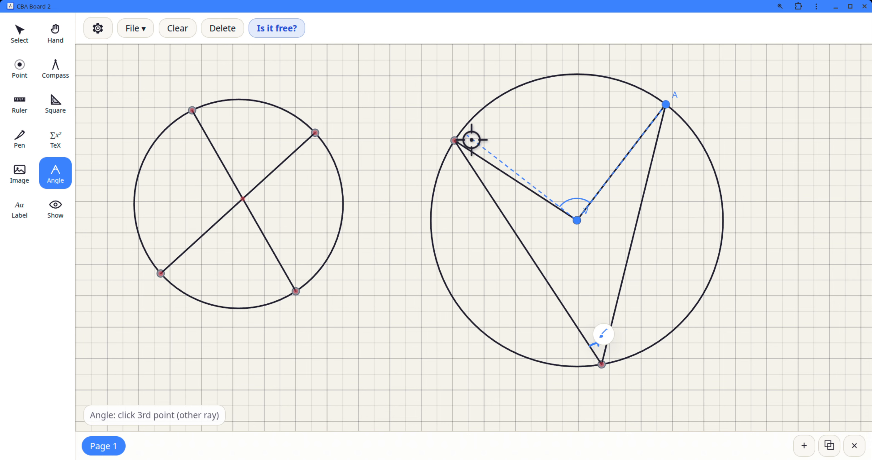
pyautogui.click(454, 142)
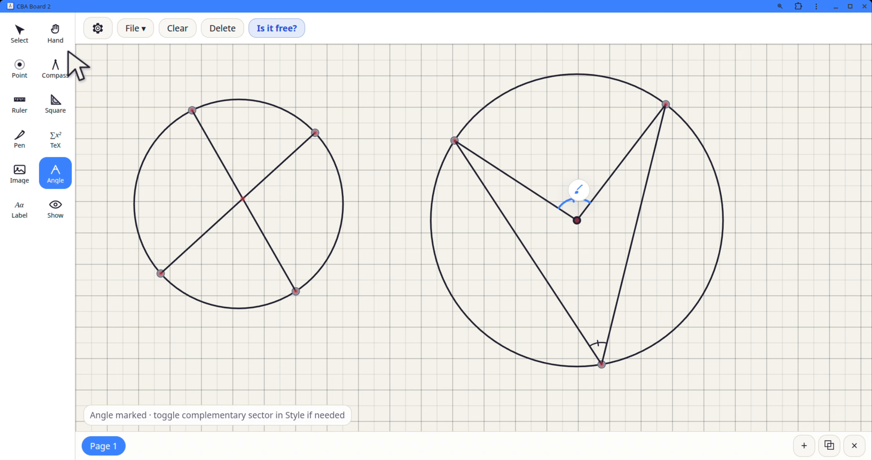
pyautogui.click(19, 31)
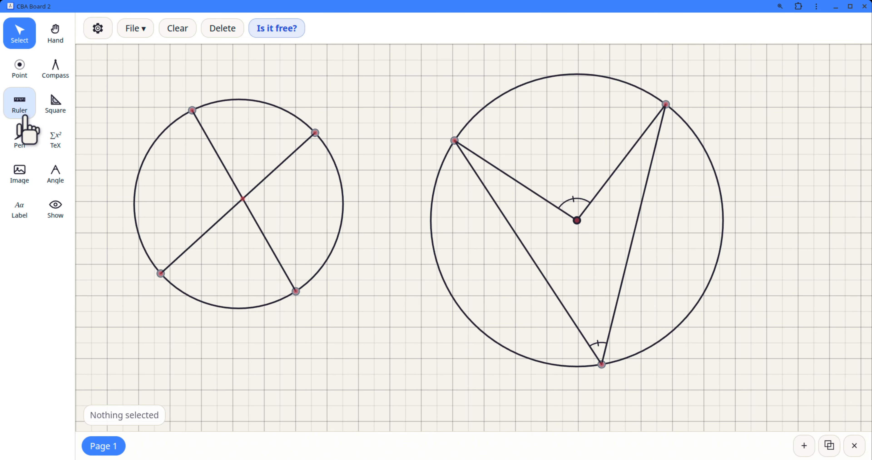
# Step: Align the ruler with the right circle's upper-left and upper-right points, setting its zero on the upper-left point
pyautogui.click(19, 103)
pyautogui.moveTo(497, 180); pyautogui.dragTo(566, 237)
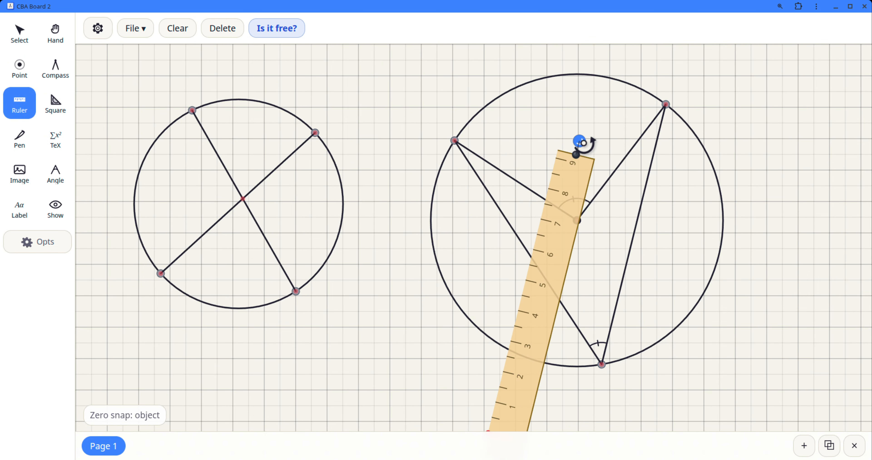
pyautogui.moveTo(578, 140); pyautogui.dragTo(783, 354)
pyautogui.moveTo(609, 412); pyautogui.dragTo(580, 124)
pyautogui.moveTo(754, 64); pyautogui.dragTo(758, 113)
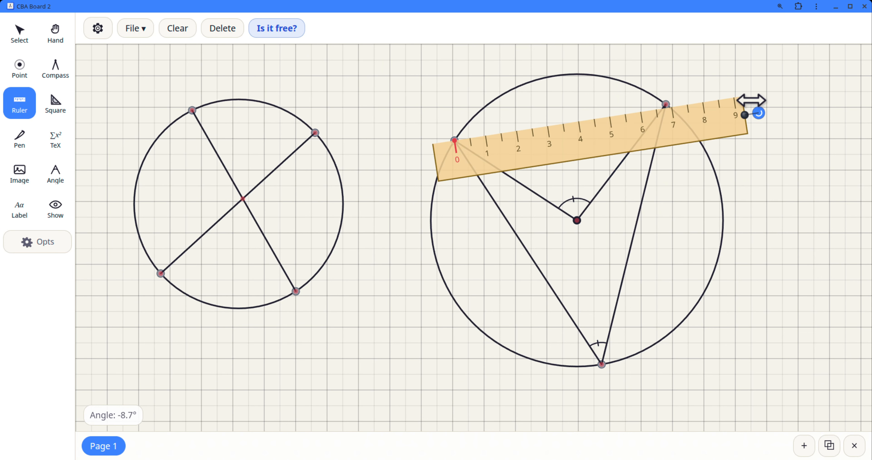
pyautogui.moveTo(644, 110); pyautogui.dragTo(664, 105)
pyautogui.moveTo(455, 140); pyautogui.dragTo(573, 118)
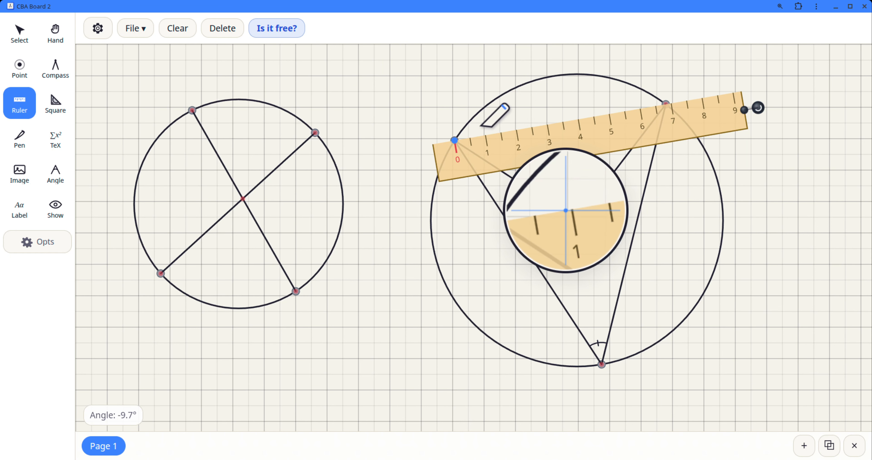
pyautogui.moveTo(471, 137)
pyautogui.mouseDown()
pyautogui.moveTo(610, 117)
pyautogui.moveTo(615, 130)
pyautogui.mouseUp()
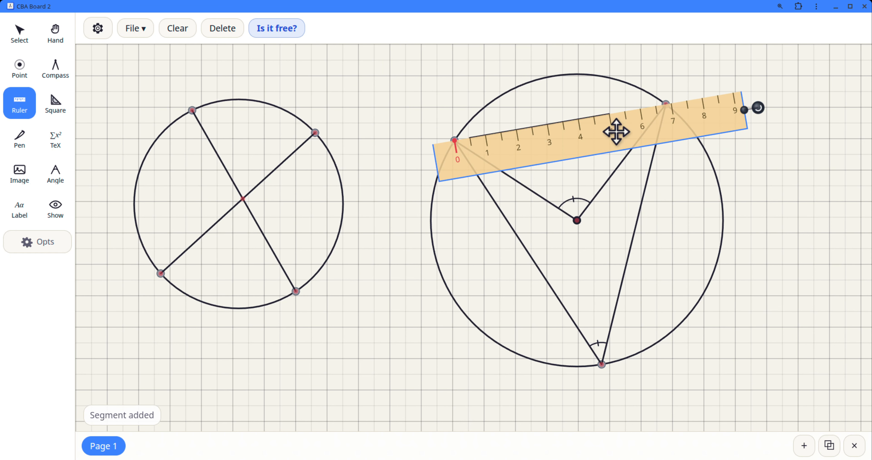
pyautogui.click(20, 32)
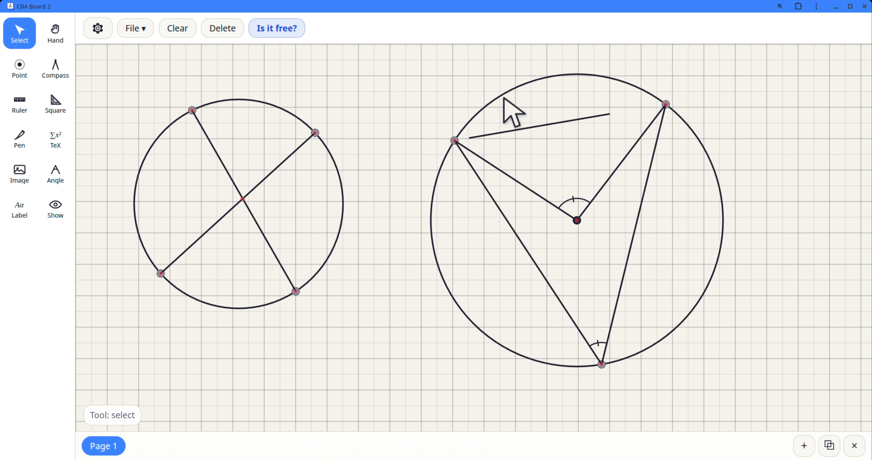
pyautogui.click(548, 129)
pyautogui.press('Delete')
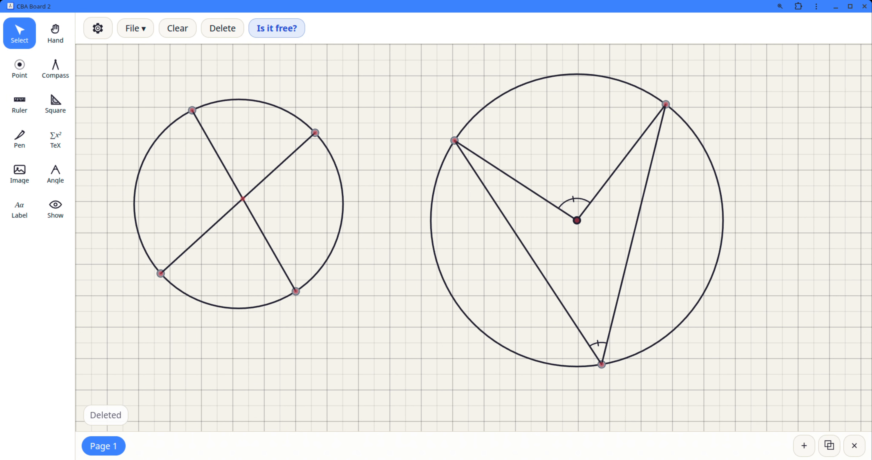
# Step: Draw a chord along the ruler from the right circle's upper-left point to its upper-right point
pyautogui.click(17, 114)
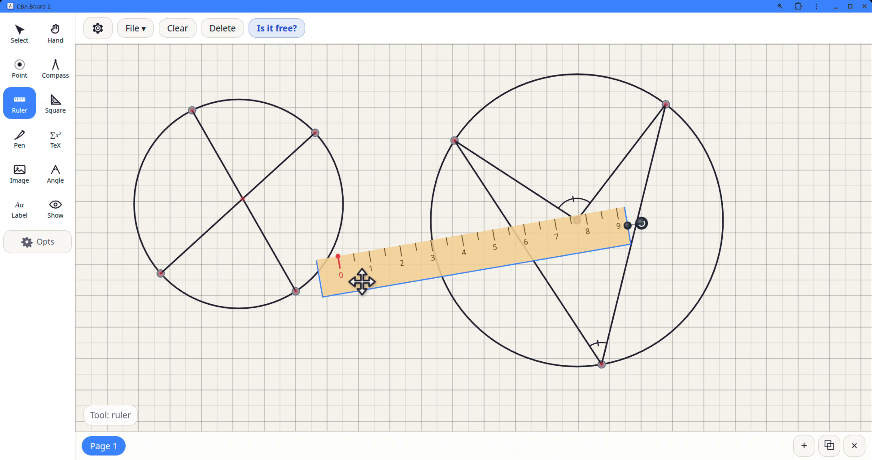
pyautogui.moveTo(360, 282)
pyautogui.mouseDown()
pyautogui.moveTo(498, 164)
pyautogui.moveTo(484, 164)
pyautogui.mouseUp()
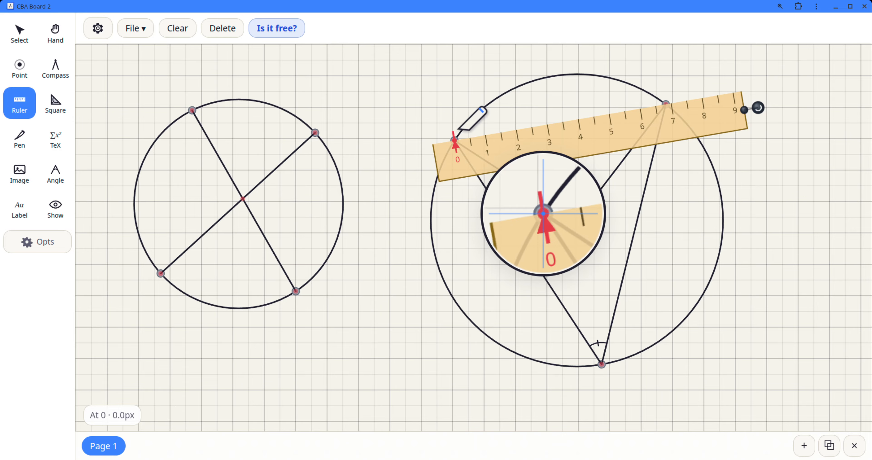
pyautogui.moveTo(454, 140); pyautogui.dragTo(665, 103)
# Step: Draw a radius along the ruler from the right circle's centre to its bottom point, and move the ruler clear of the circle
pyautogui.moveTo(593, 135); pyautogui.dragTo(687, 215)
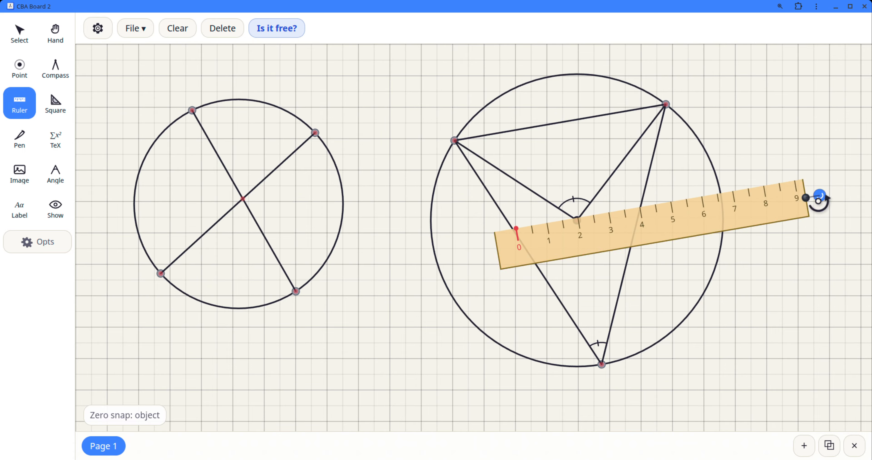
pyautogui.moveTo(809, 202); pyautogui.dragTo(569, 341)
pyautogui.moveTo(526, 311); pyautogui.dragTo(588, 310)
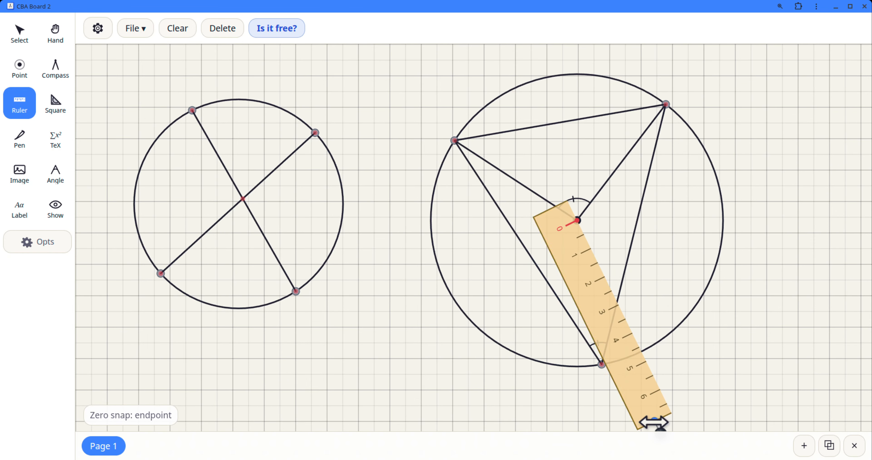
pyautogui.moveTo(651, 422); pyautogui.dragTo(617, 384)
pyautogui.moveTo(638, 385); pyautogui.dragTo(606, 362)
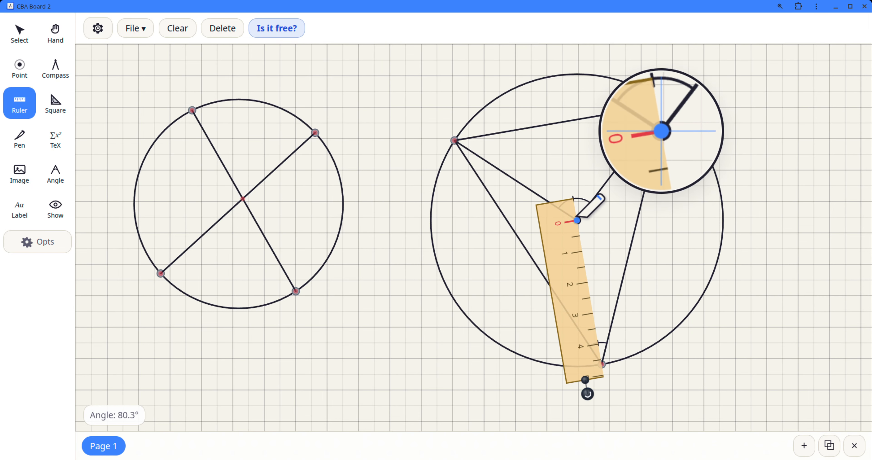
pyautogui.moveTo(578, 220)
pyautogui.mouseDown()
pyautogui.moveTo(616, 309)
pyautogui.moveTo(607, 360)
pyautogui.mouseUp()
pyautogui.moveTo(578, 311)
pyautogui.mouseDown()
pyautogui.moveTo(513, 304)
pyautogui.moveTo(417, 318)
pyautogui.mouseUp()
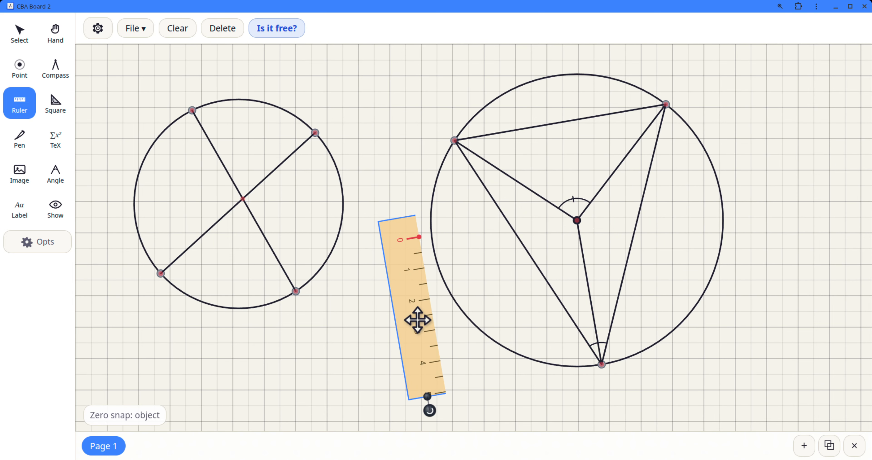
# Step: Slide the right circle's bottom point slightly left along the circle
pyautogui.click(20, 34)
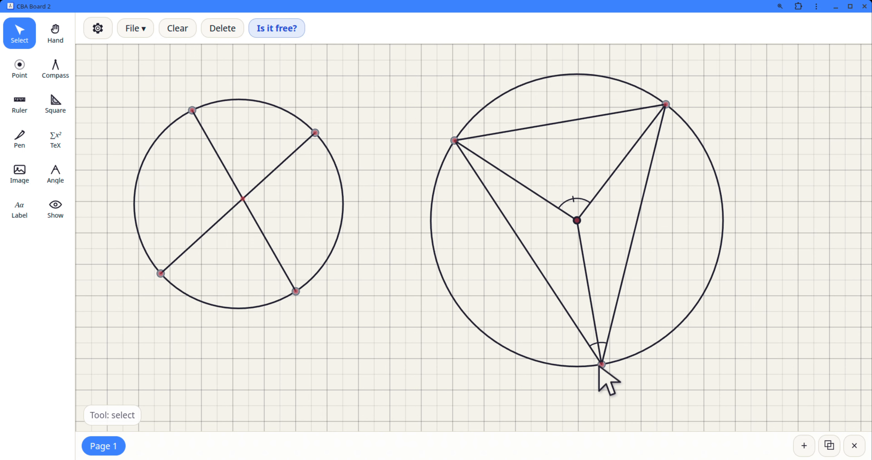
pyautogui.moveTo(600, 365)
pyautogui.mouseDown()
pyautogui.moveTo(621, 355)
pyautogui.moveTo(533, 346)
pyautogui.moveTo(608, 341)
pyautogui.moveTo(565, 344)
pyautogui.moveTo(604, 351)
pyautogui.moveTo(598, 370)
pyautogui.moveTo(570, 373)
pyautogui.moveTo(588, 377)
pyautogui.mouseUp()
pyautogui.click(452, 344)
pyautogui.click(595, 346)
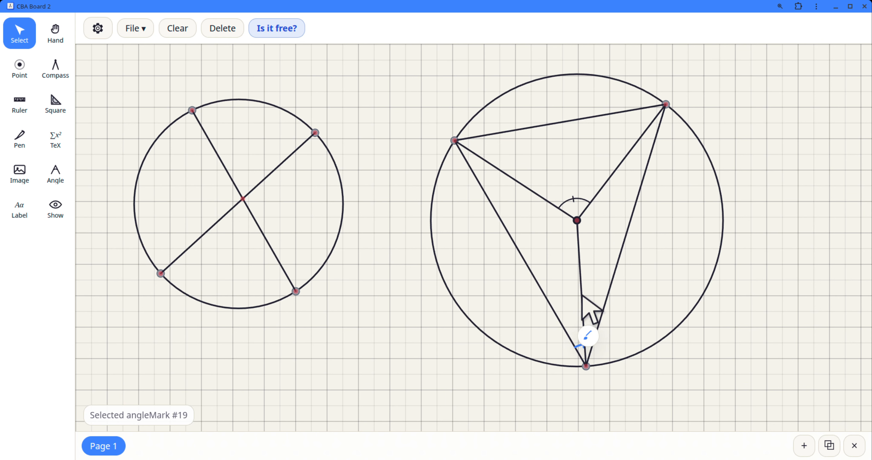
pyautogui.click(729, 354)
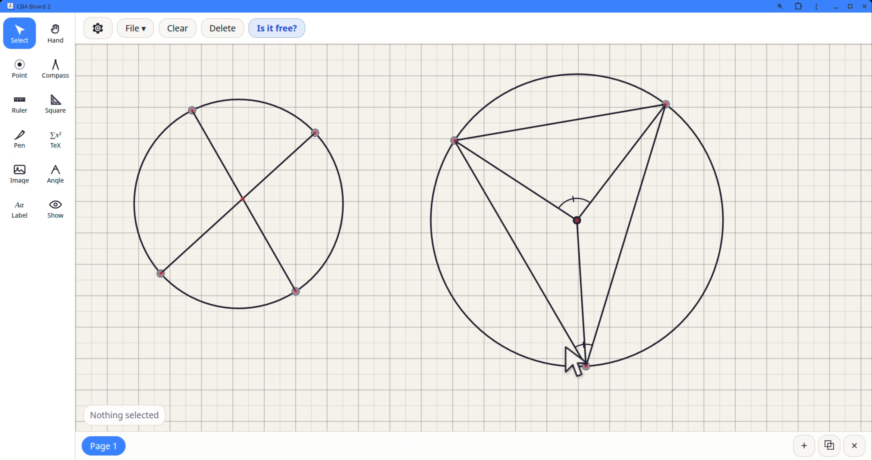
# Step: Delete the inscribed angle mark at the right circle's bottom point and slide that point to the circle's lower right
pyautogui.click(581, 346)
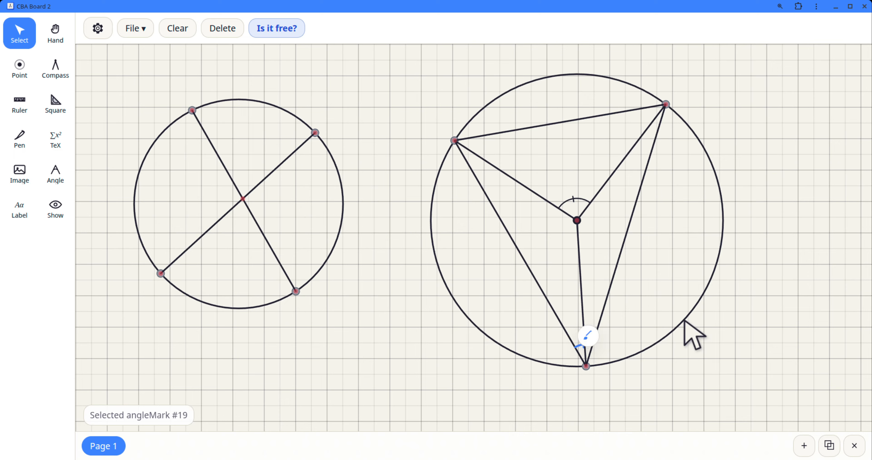
pyautogui.press('Delete')
pyautogui.moveTo(584, 365); pyautogui.dragTo(663, 357)
pyautogui.click(711, 385)
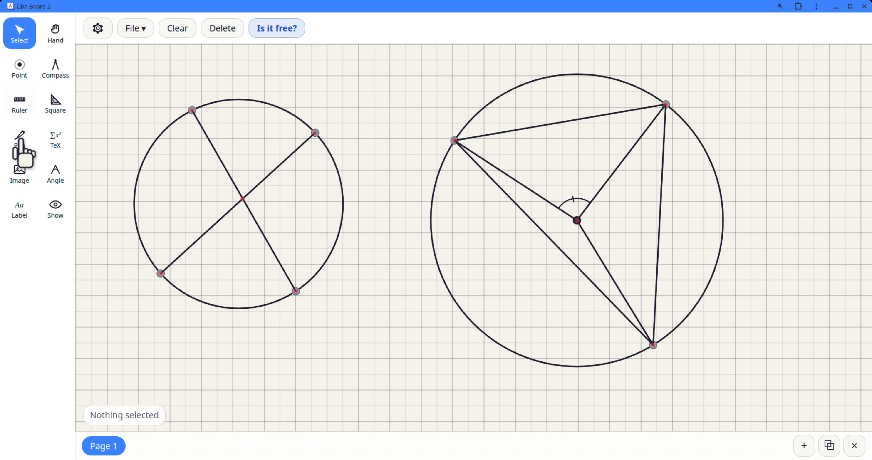
# Step: Mark the angle at the right circle's lower-right point between the chord to the upper-right point and the radius
pyautogui.click(59, 174)
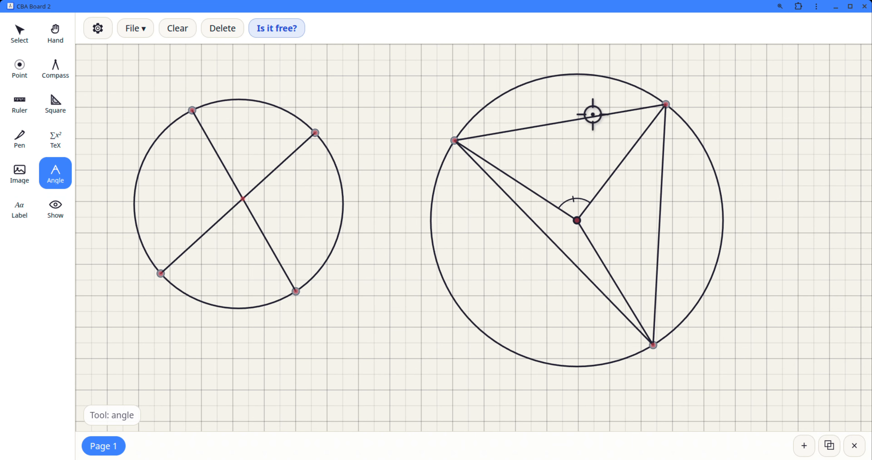
pyautogui.click(667, 104)
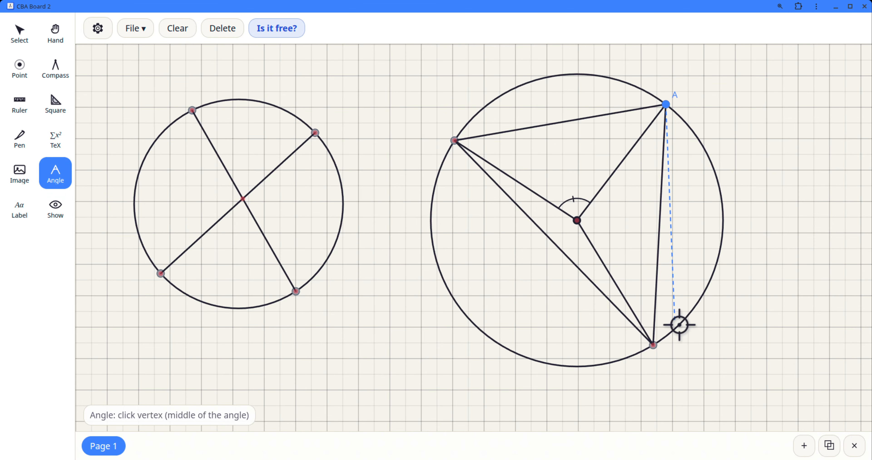
pyautogui.click(652, 345)
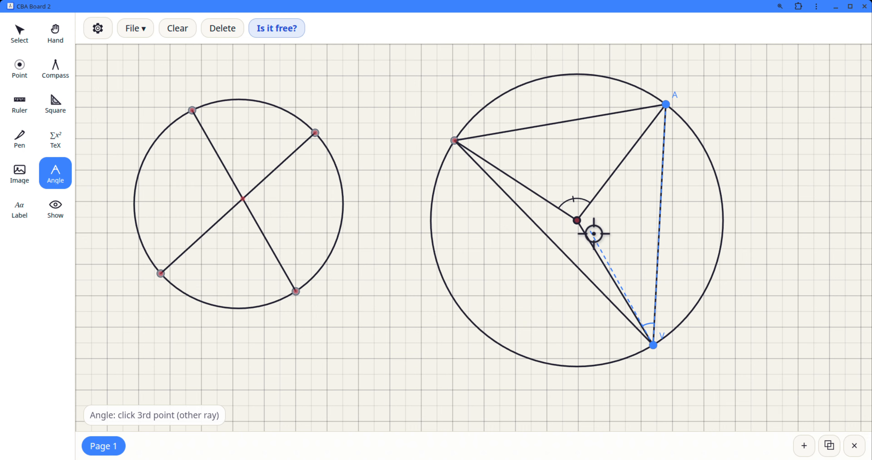
pyautogui.click(577, 220)
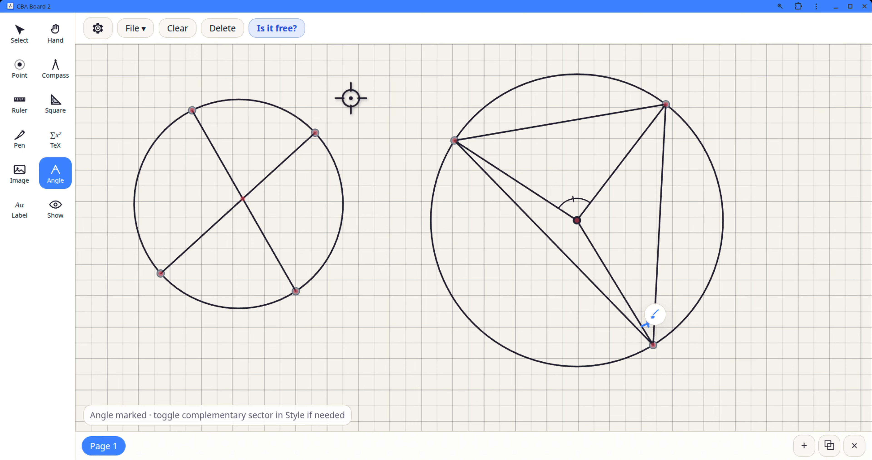
# Step: Set the strikes of the angle mark at the right circle's lower-right point to None
pyautogui.click(13, 39)
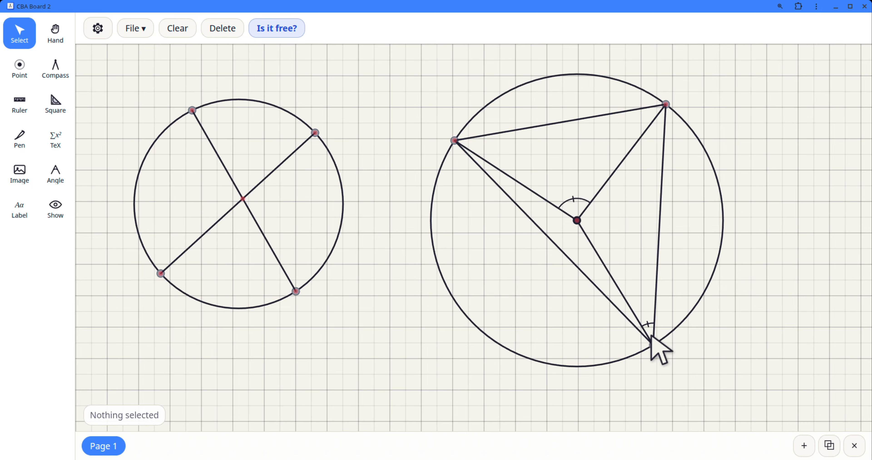
pyautogui.click(648, 327)
pyautogui.click(654, 314)
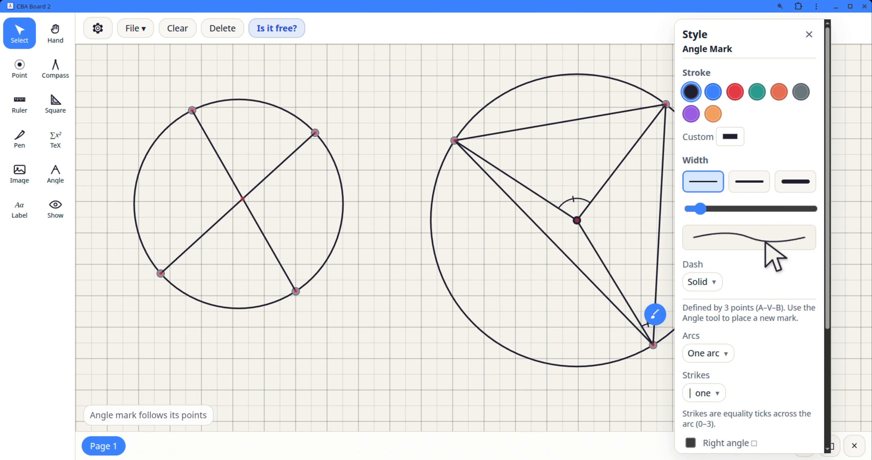
pyautogui.click(715, 352)
pyautogui.click(714, 380)
pyautogui.click(710, 394)
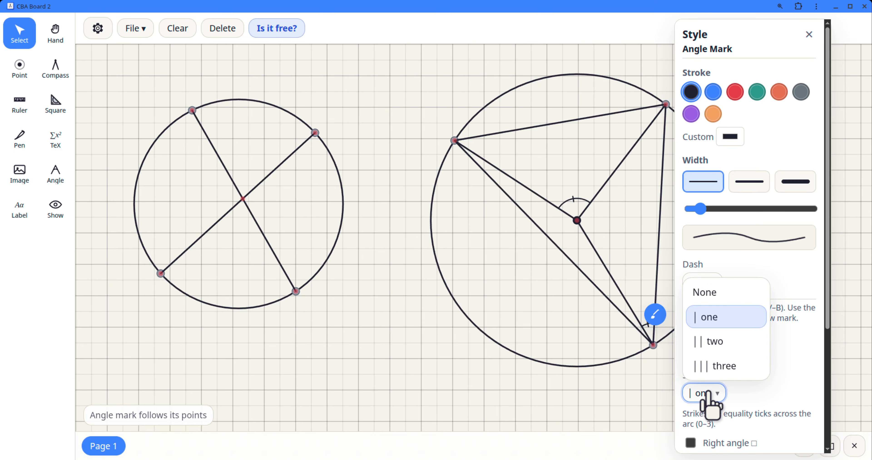
pyautogui.click(713, 294)
pyautogui.click(583, 383)
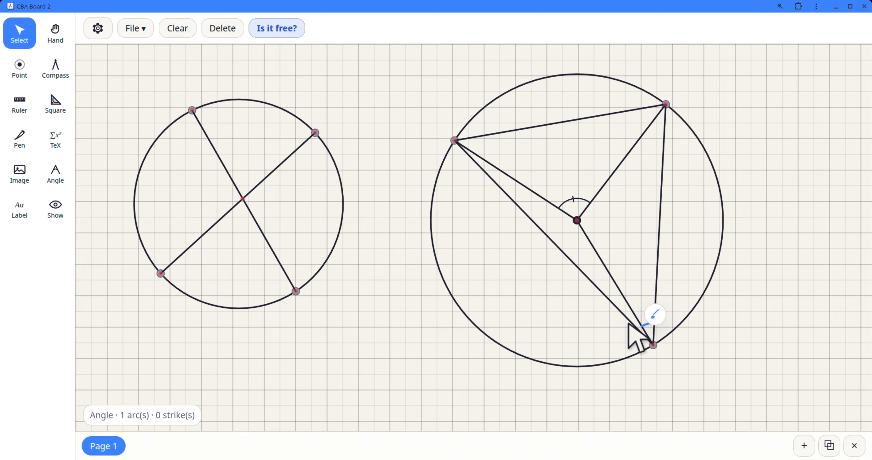
pyautogui.click(724, 357)
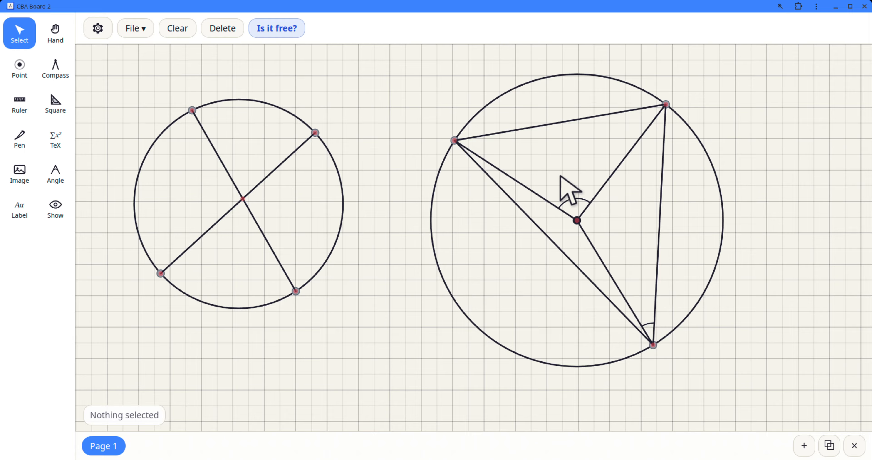
# Step: Mark the angle at the right circle's upper-right point between the radius and the chord to the lower-right point
pyautogui.click(55, 173)
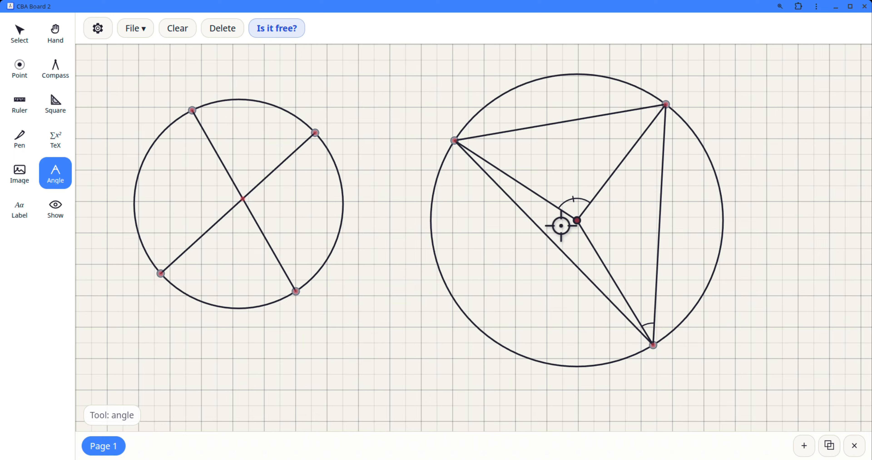
pyautogui.click(577, 221)
pyautogui.click(672, 103)
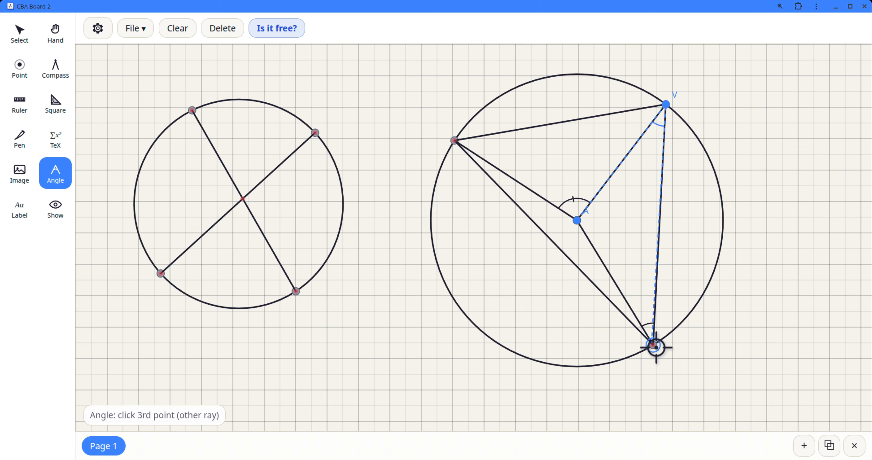
pyautogui.click(654, 345)
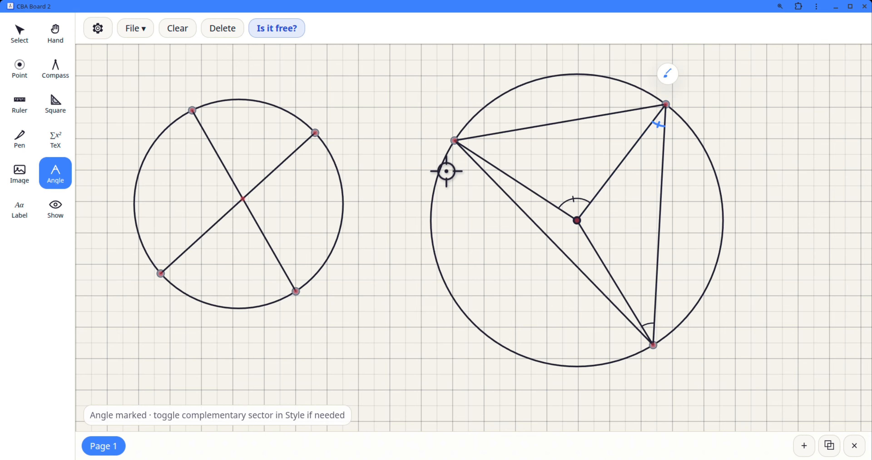
# Step: Slide the right circle's lower-right point along the circle to its lower left
pyautogui.click(4, 32)
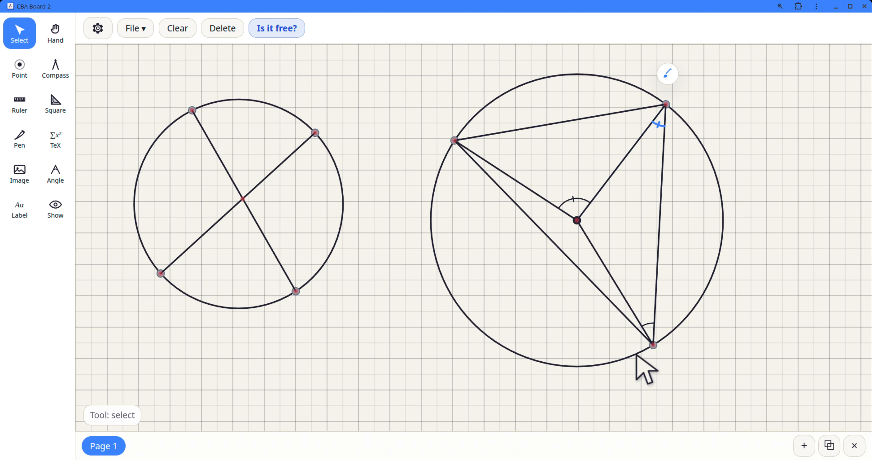
pyautogui.moveTo(654, 346); pyautogui.dragTo(520, 389)
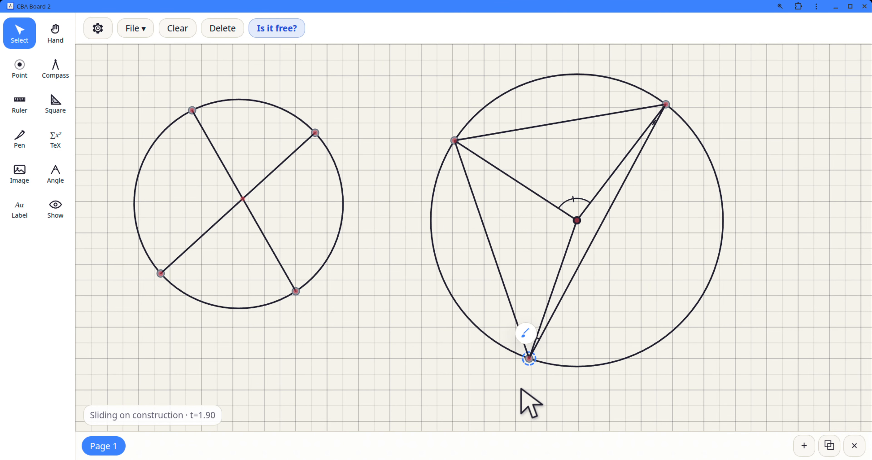
pyautogui.click(432, 349)
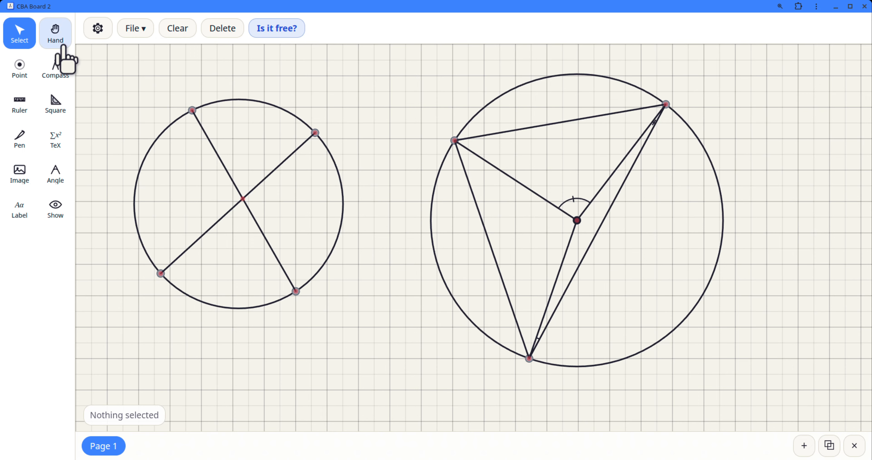
# Step: Mark the angle at the right circle's bottom point between the chord to the upper-left point and the radius
pyautogui.click(56, 178)
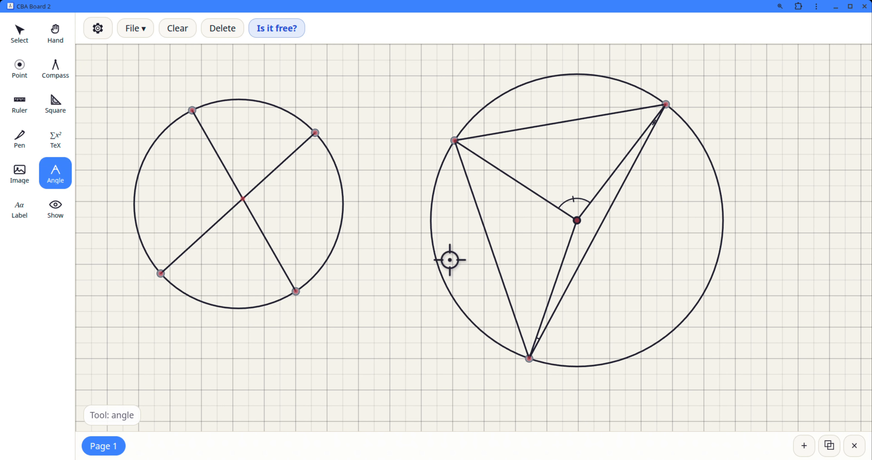
pyautogui.click(454, 141)
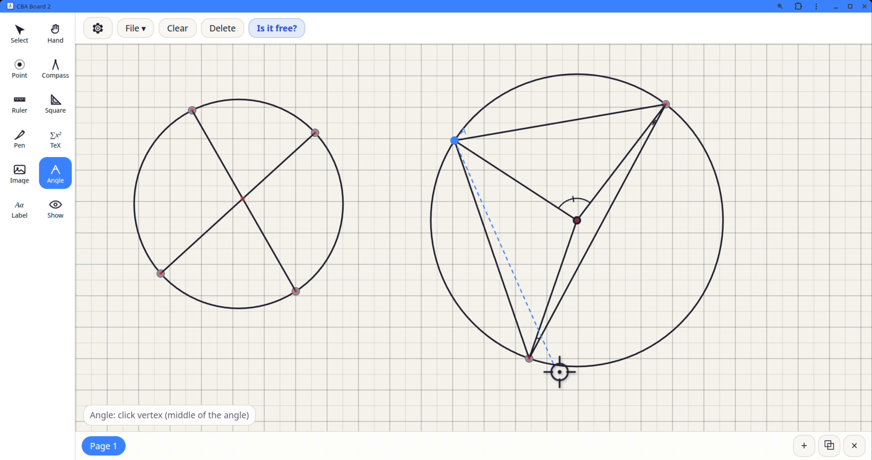
pyautogui.click(529, 359)
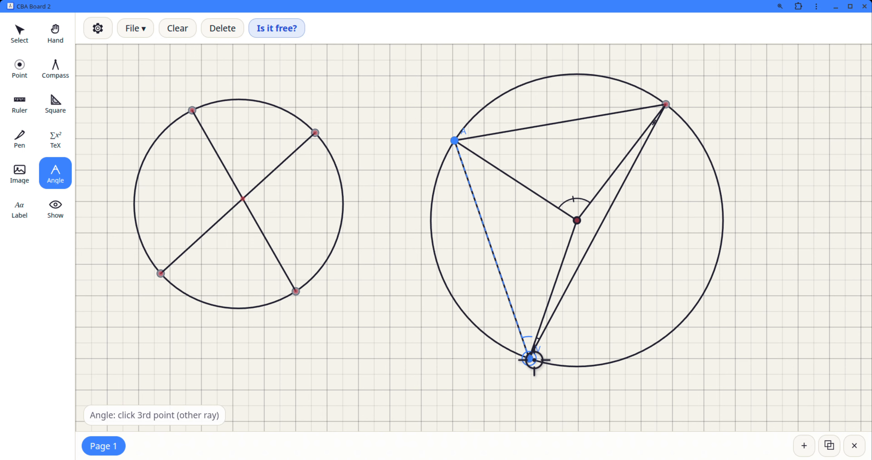
pyautogui.click(576, 220)
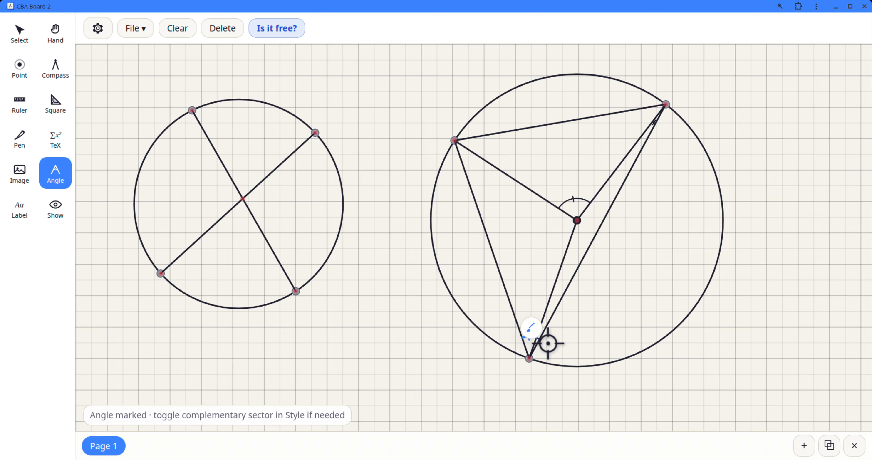
# Step: Style the new angle mark at the right circle's bottom point with two arcs and no strikes
pyautogui.click(531, 327)
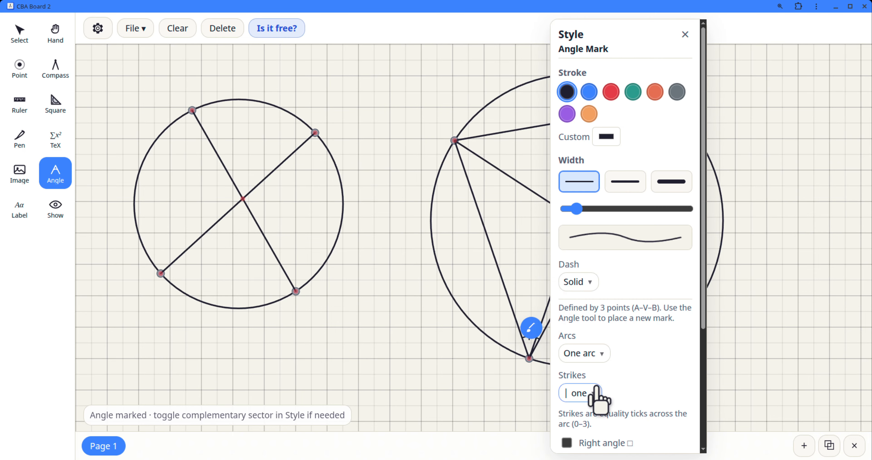
pyautogui.click(596, 395)
pyautogui.click(595, 294)
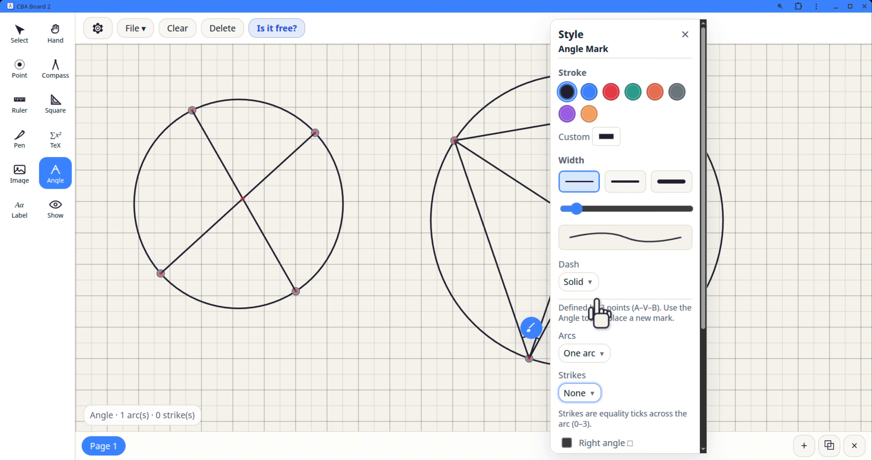
pyautogui.click(592, 360)
pyautogui.click(609, 407)
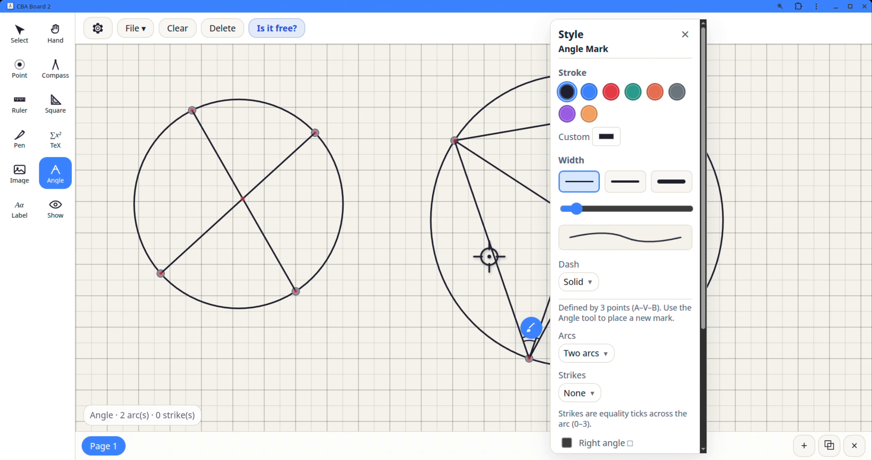
pyautogui.press('Escape')
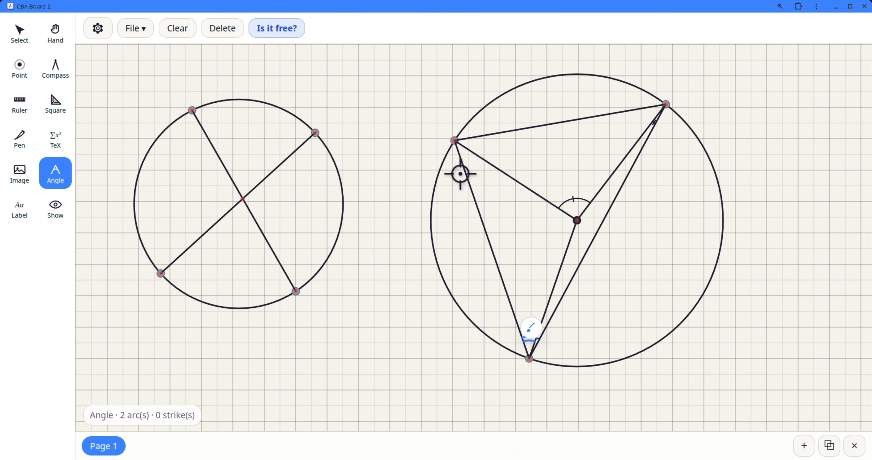
# Step: Mark the angle at the right circle's upper-left point between the chord to the bottom point and the radius
pyautogui.click(529, 358)
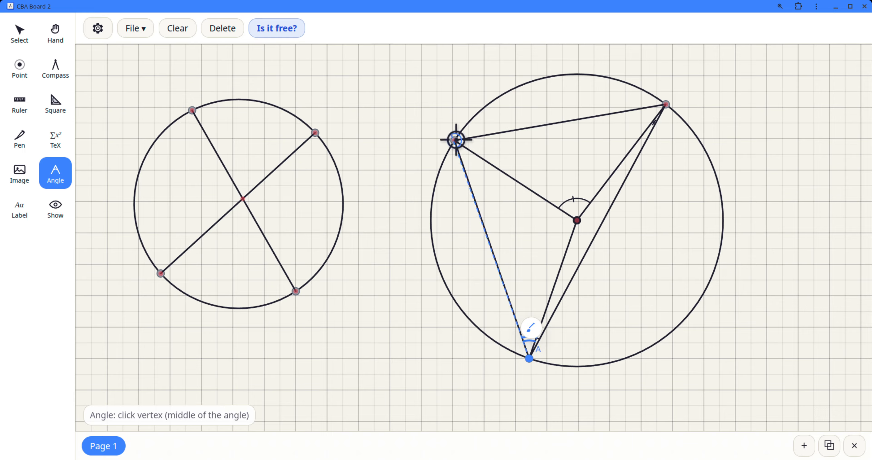
pyautogui.click(455, 140)
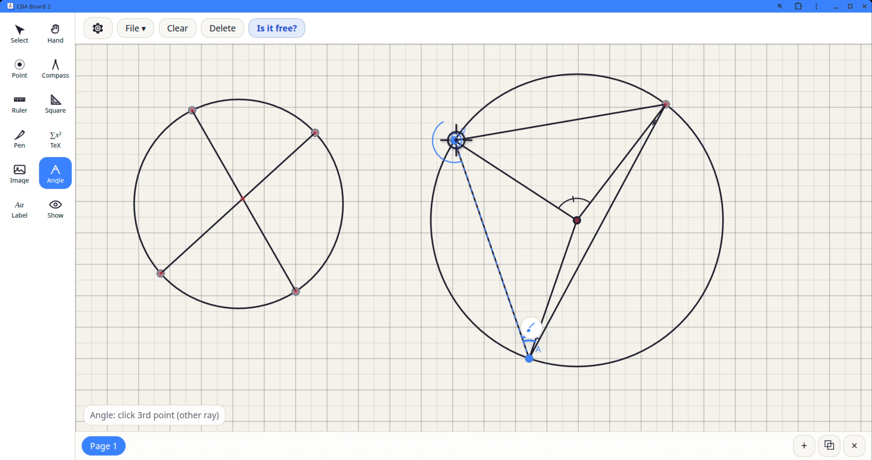
pyautogui.click(576, 222)
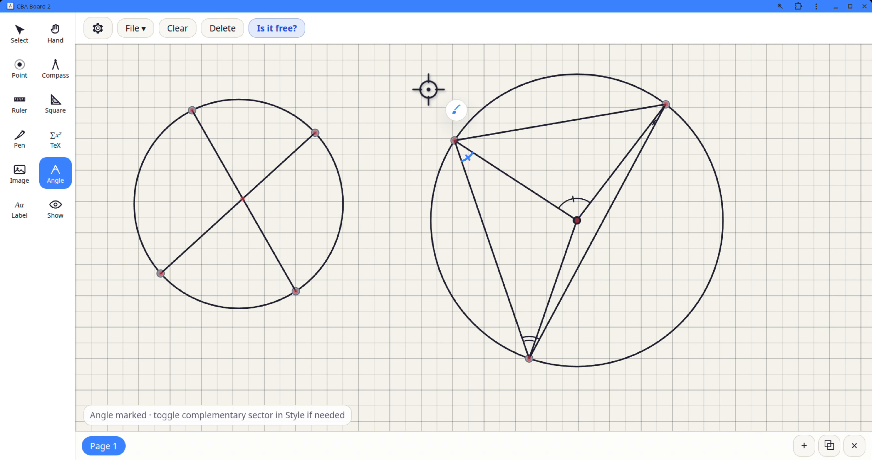
# Step: Give the new angle mark at the right circle's upper-left point two arcs and no strikes
pyautogui.click(456, 110)
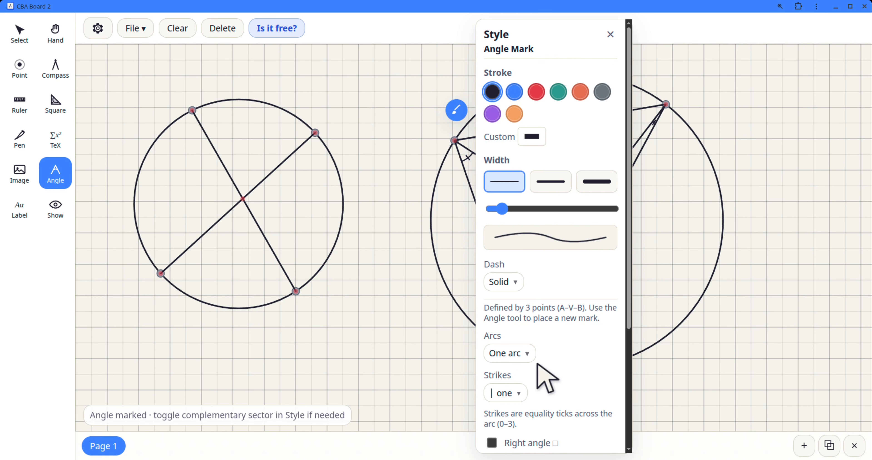
pyautogui.click(524, 354)
pyautogui.click(533, 405)
pyautogui.click(610, 34)
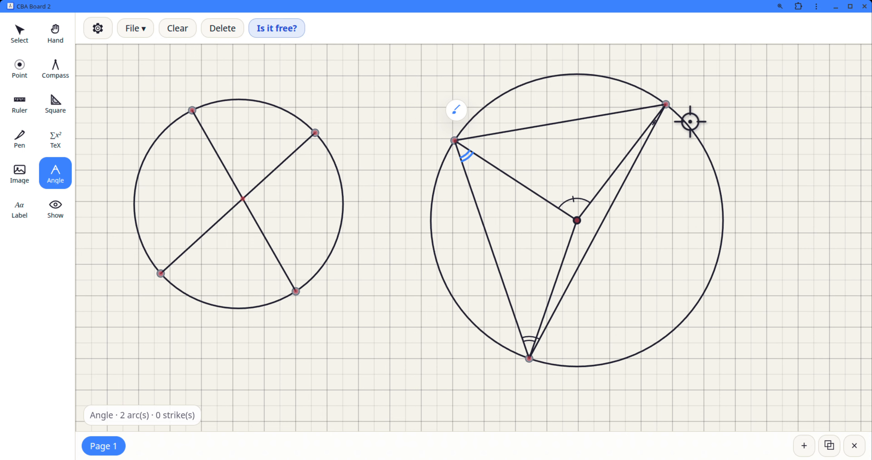
# Step: Slide the right circle's bottom point along the circle to just right of its lowest part, and deselect it
pyautogui.click(19, 34)
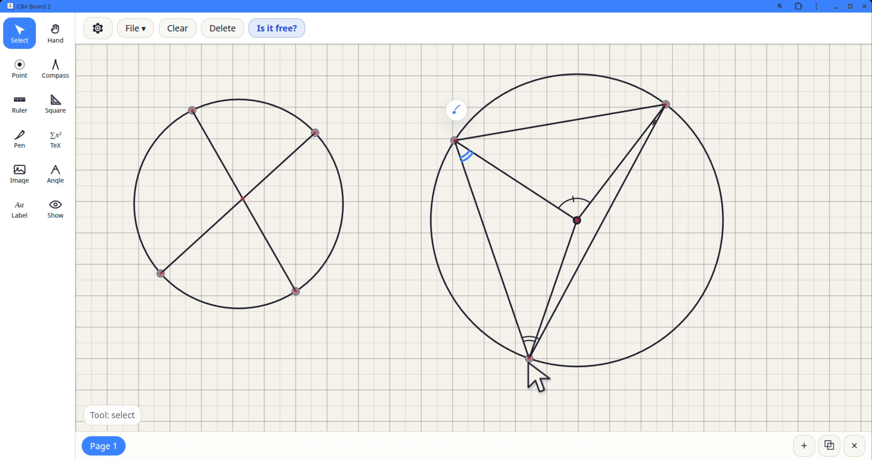
pyautogui.moveTo(528, 359); pyautogui.dragTo(612, 362)
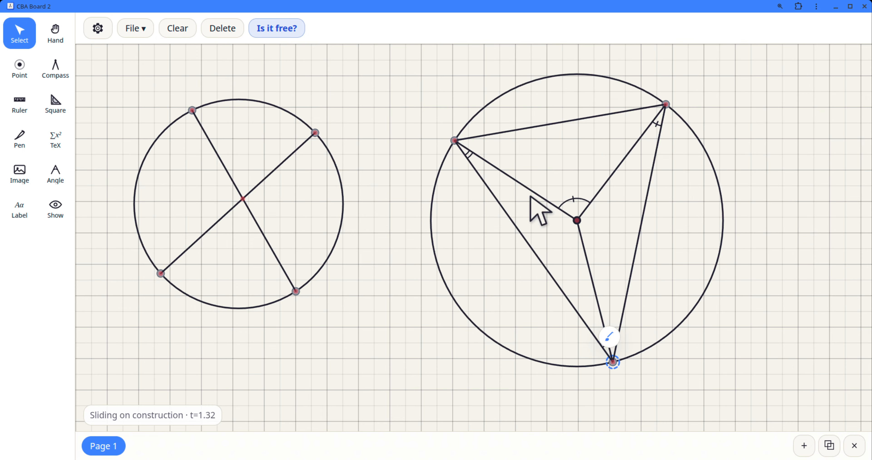
pyautogui.click(686, 291)
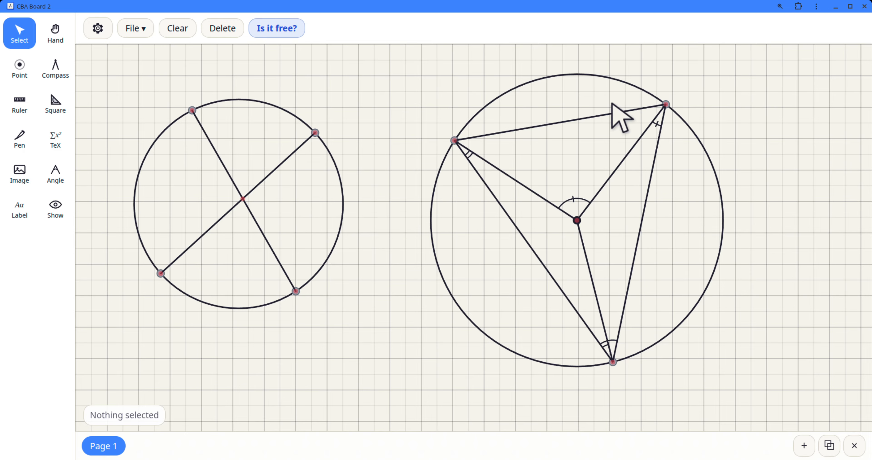
# Step: Set the strikes of the angle mark at the right circle's upper-right point to None
pyautogui.click(656, 124)
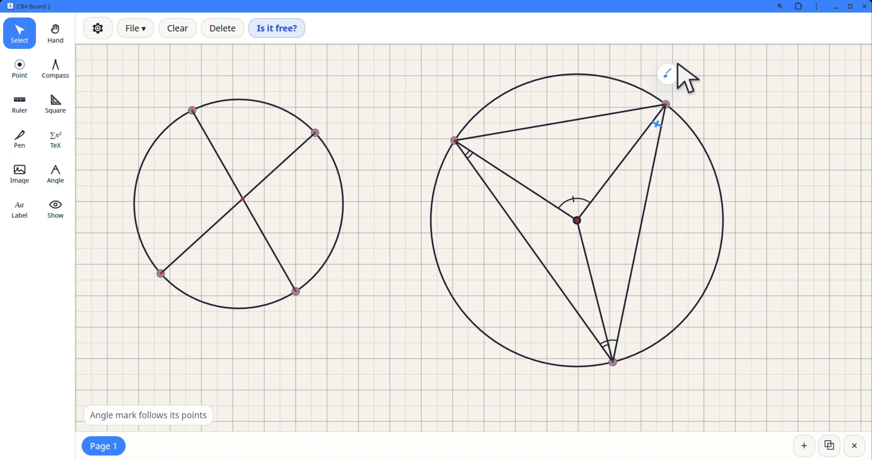
pyautogui.click(669, 73)
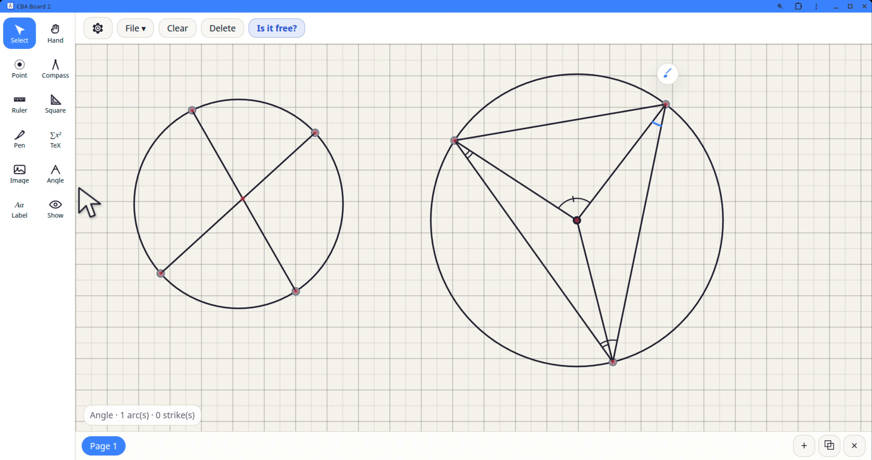
# Step: Mark the angle at the right circle's upper-left point between the radius and the chord to the upper-right point
pyautogui.click(59, 178)
pyautogui.click(577, 220)
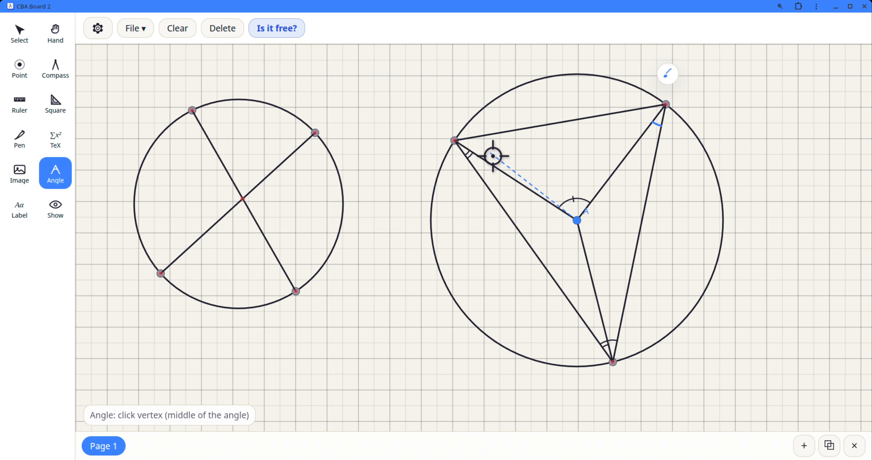
pyautogui.click(456, 141)
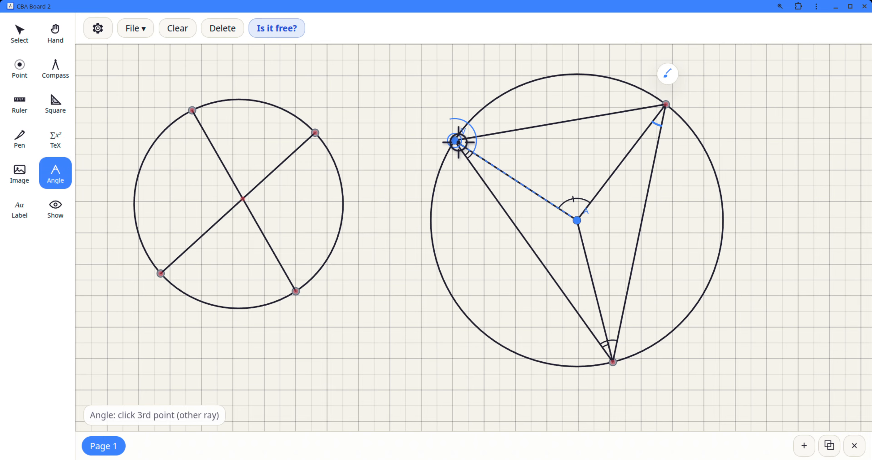
pyautogui.click(667, 107)
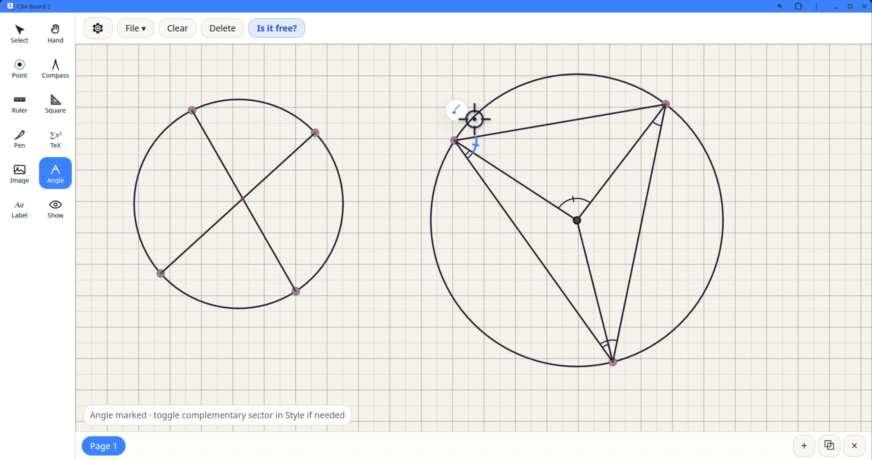
# Step: Style the new angle mark at the right circle's upper-left point with three arcs and no strikes
pyautogui.click(456, 110)
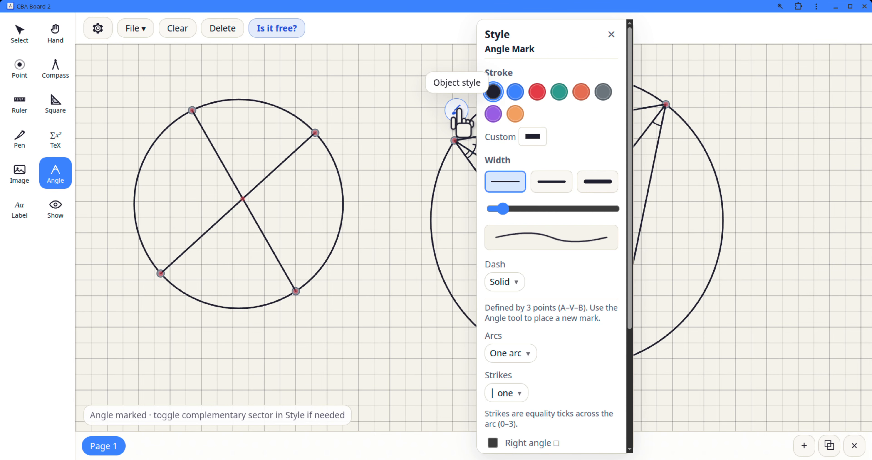
pyautogui.click(519, 353)
pyautogui.click(517, 428)
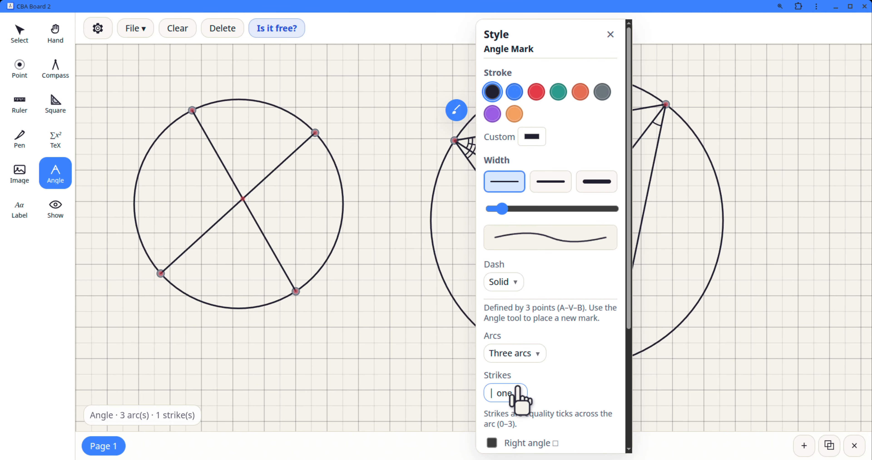
pyautogui.click(508, 393)
pyautogui.click(542, 292)
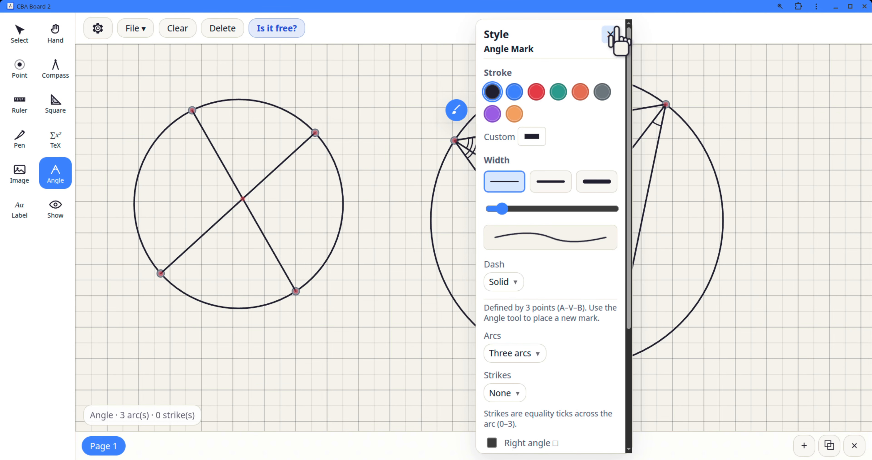
pyautogui.click(610, 34)
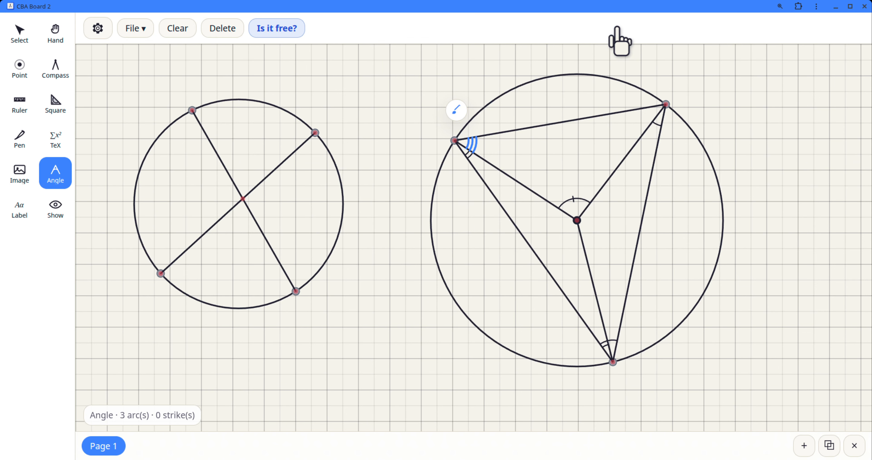
# Step: Mark the angle at the right circle's upper-right point between the chord to the upper-left point and the radius
pyautogui.click(455, 141)
pyautogui.click(666, 106)
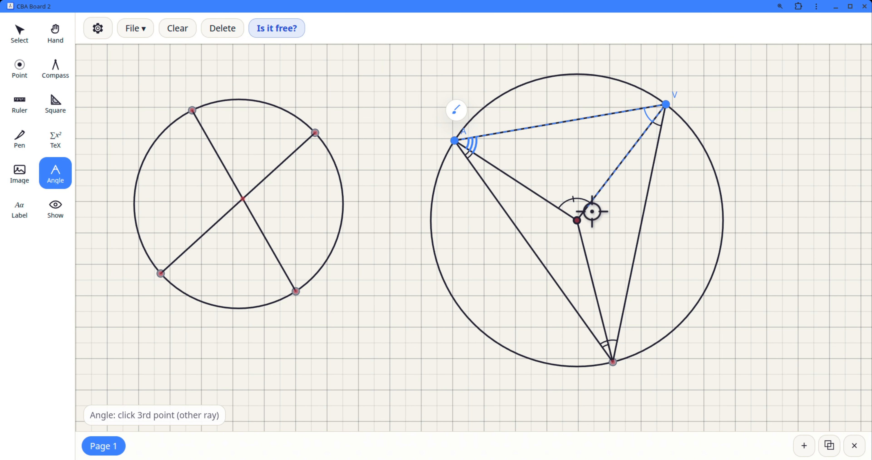
pyautogui.click(577, 222)
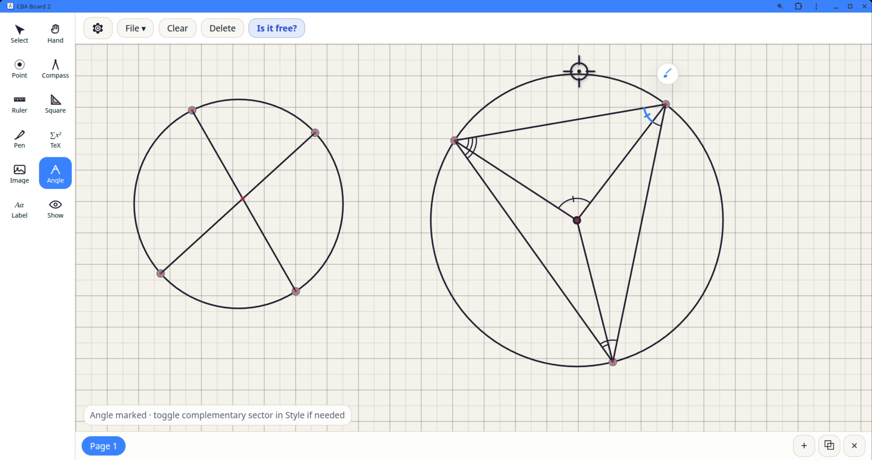
# Step: Set the new angle mark at the right circle's upper-right point to no strikes and three arcs
pyautogui.click(667, 74)
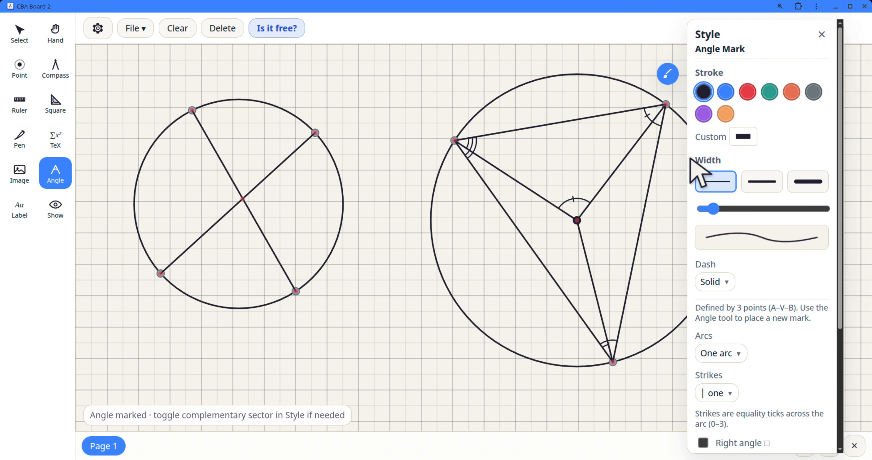
pyautogui.click(714, 393)
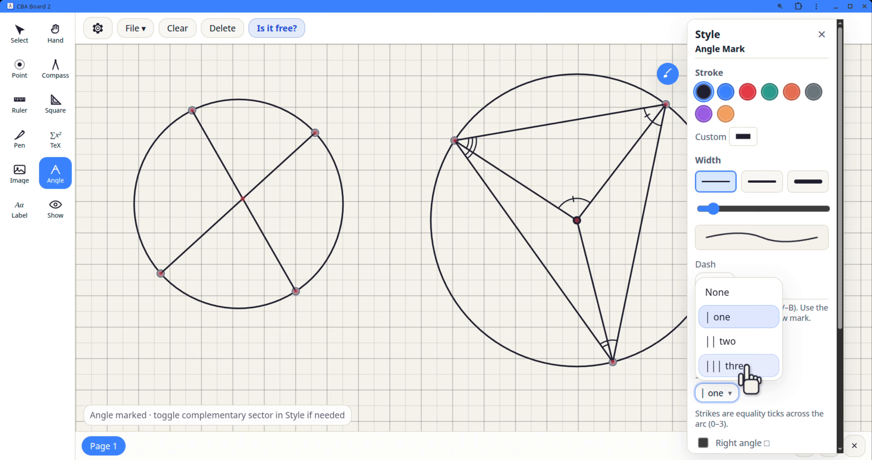
pyautogui.click(724, 291)
pyautogui.click(738, 353)
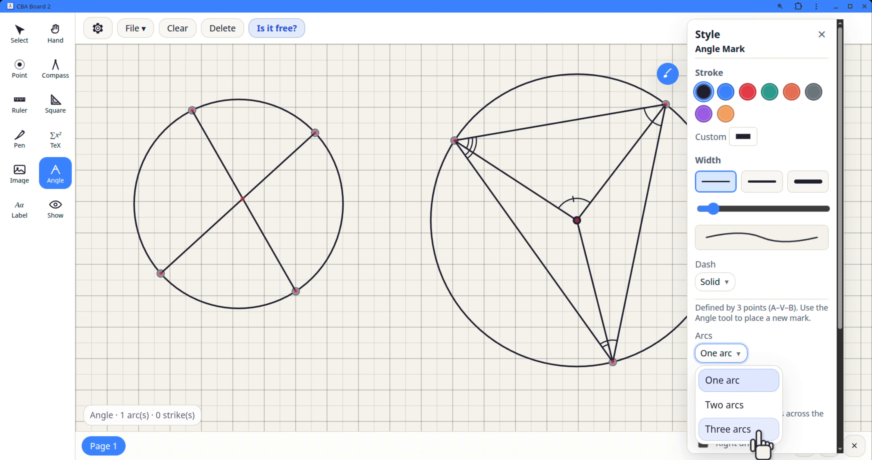
pyautogui.click(758, 431)
pyautogui.click(821, 34)
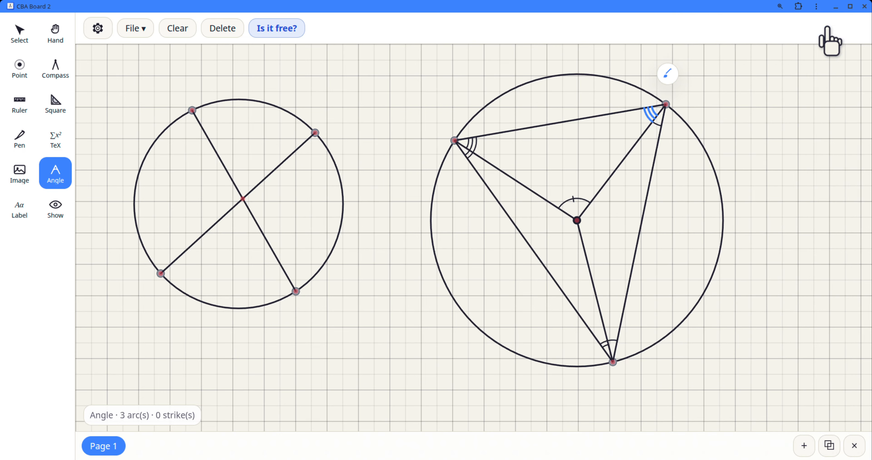
# Step: Slide the right circle's bottom point left along the circle, and move it back to the circle's lower right
pyautogui.click(19, 32)
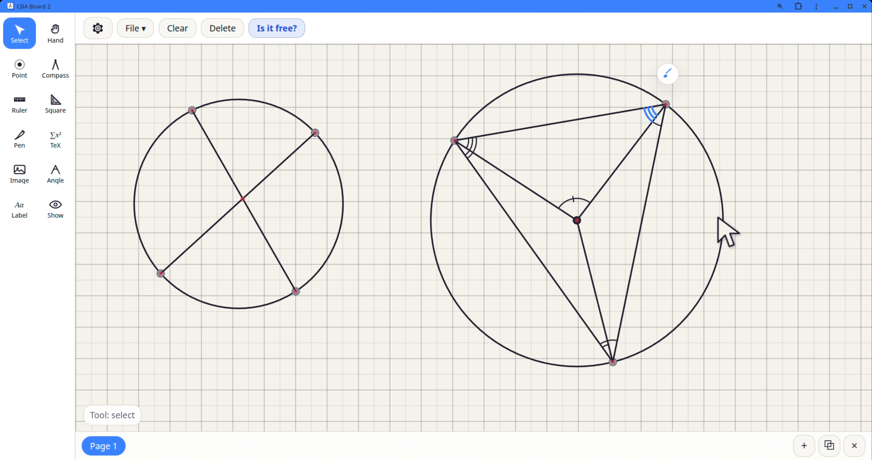
pyautogui.click(654, 384)
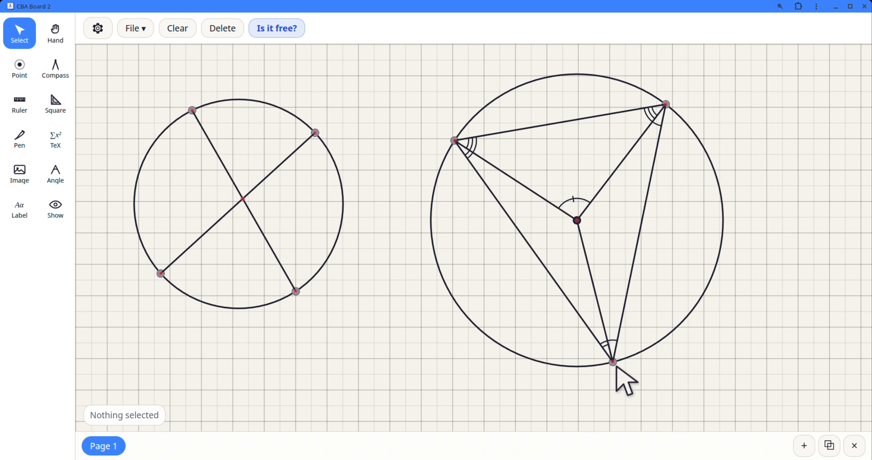
pyautogui.moveTo(612, 361); pyautogui.dragTo(558, 363)
pyautogui.click(612, 340)
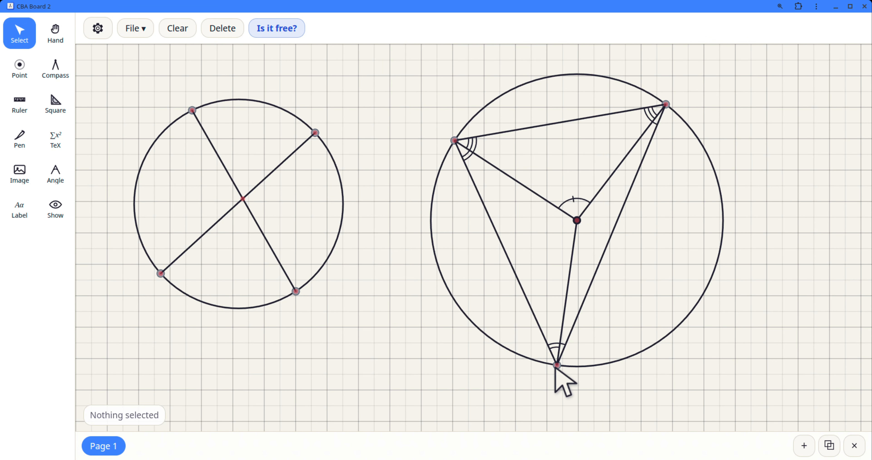
pyautogui.moveTo(556, 366); pyautogui.dragTo(639, 355)
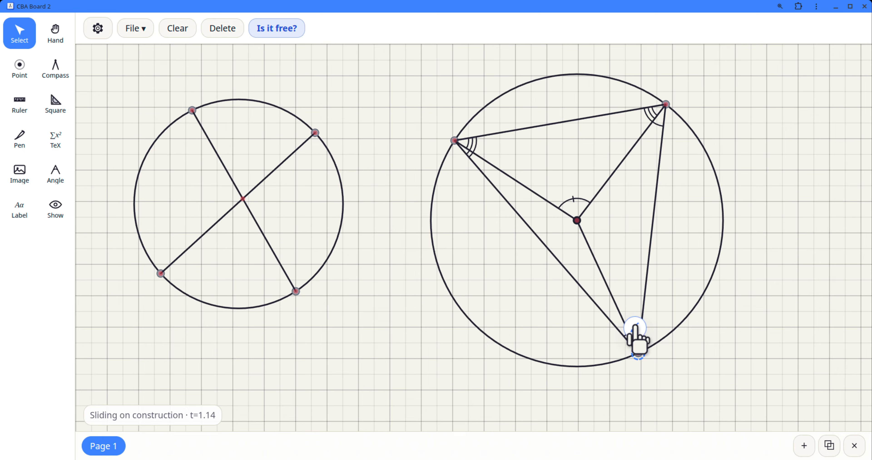
# Step: Slide the right circle's bottom point left to the circle's lowest part, and the left circle's upper-left point slightly right along its circle
pyautogui.moveTo(641, 355); pyautogui.dragTo(580, 366)
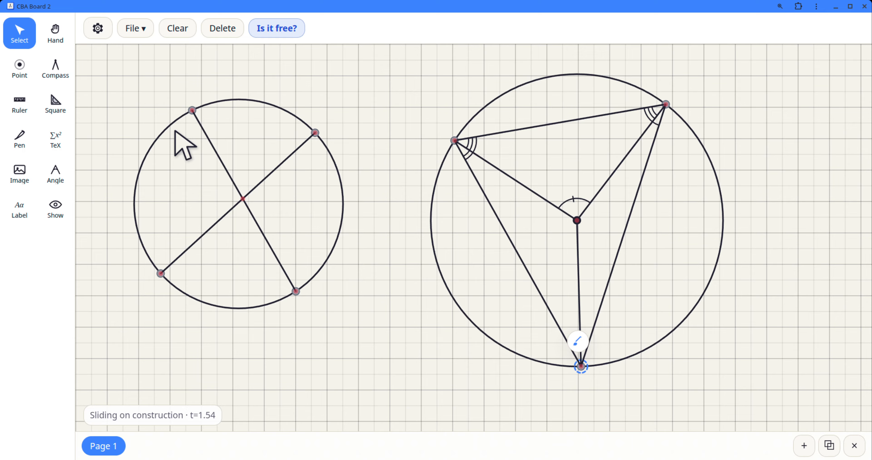
pyautogui.moveTo(200, 118)
pyautogui.mouseDown()
pyautogui.moveTo(191, 115)
pyautogui.moveTo(214, 97)
pyautogui.moveTo(203, 101)
pyautogui.moveTo(228, 103)
pyautogui.moveTo(206, 105)
pyautogui.mouseUp()
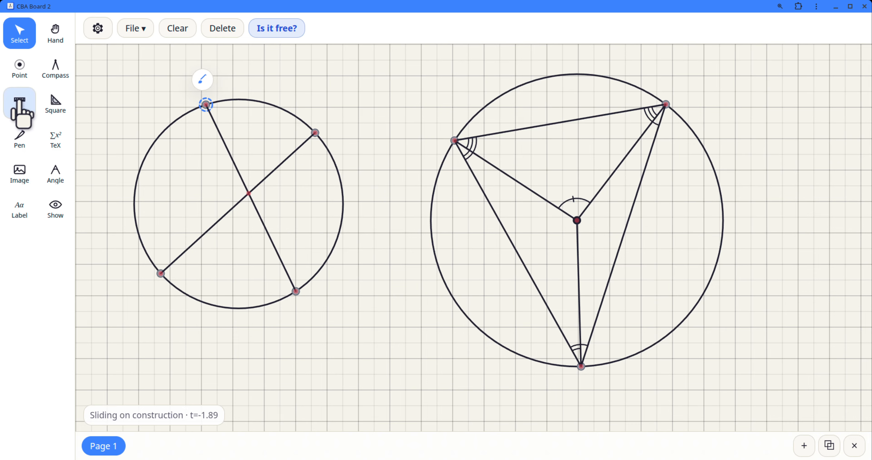
# Step: Draw a chord with the ruler joining the left circle's upper-left and lower-left points
pyautogui.click(21, 103)
pyautogui.moveTo(475, 248); pyautogui.dragTo(209, 163)
pyautogui.moveTo(214, 278); pyautogui.dragTo(163, 280)
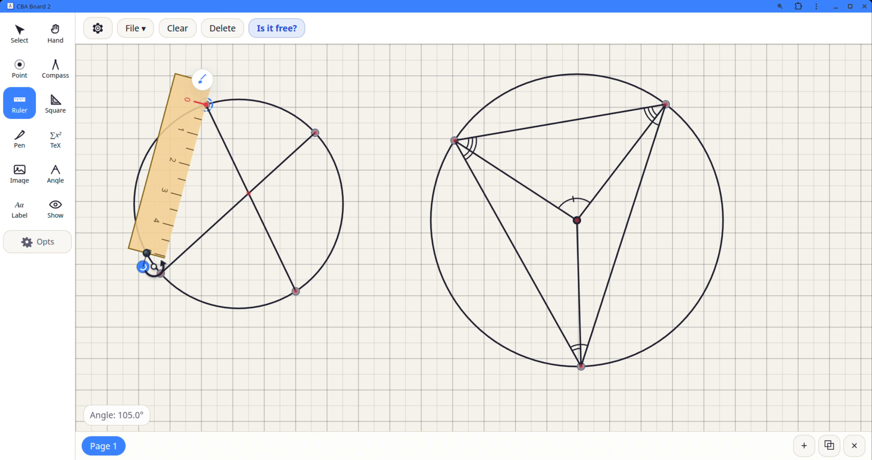
pyautogui.moveTo(145, 253); pyautogui.dragTo(151, 302)
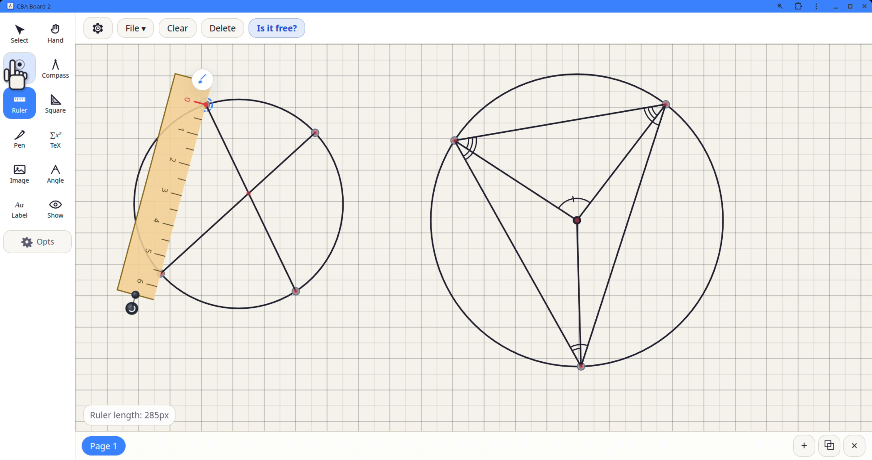
pyautogui.click(20, 139)
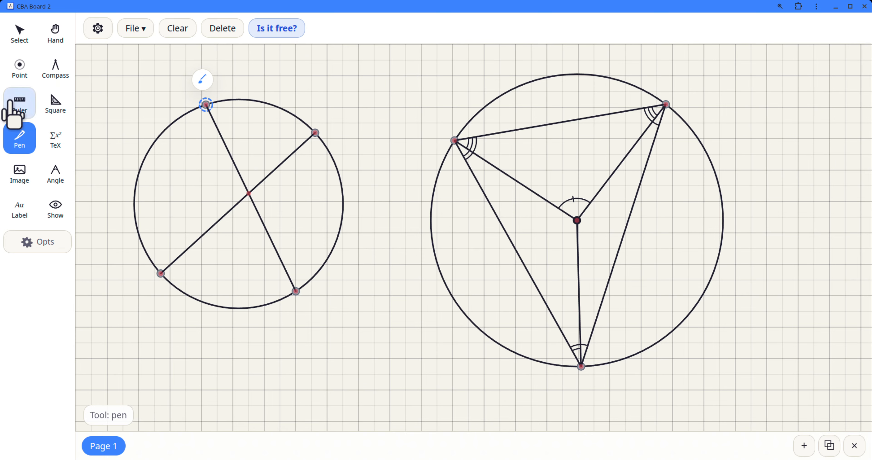
pyautogui.click(19, 103)
pyautogui.moveTo(467, 259); pyautogui.dragTo(156, 194)
pyautogui.moveTo(206, 104); pyautogui.dragTo(162, 274)
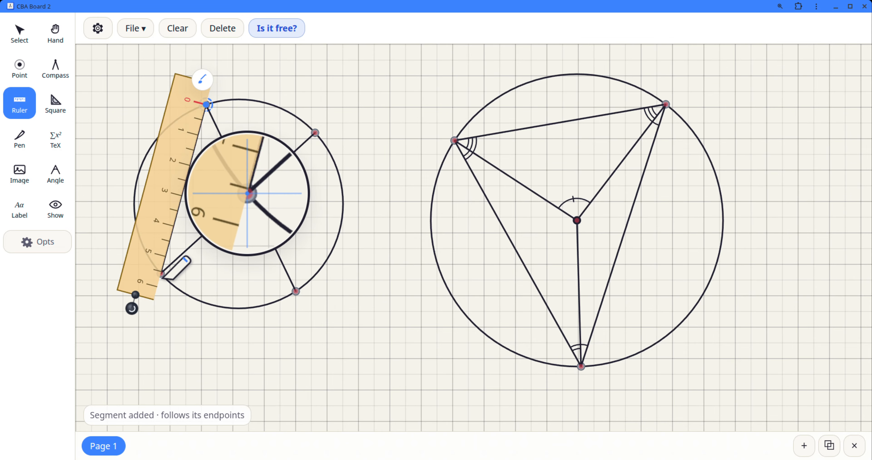
# Step: Set the line style of the chord joining the left circle's upper-left and lower-left points to Dashed
pyautogui.click(33, 34)
pyautogui.click(202, 80)
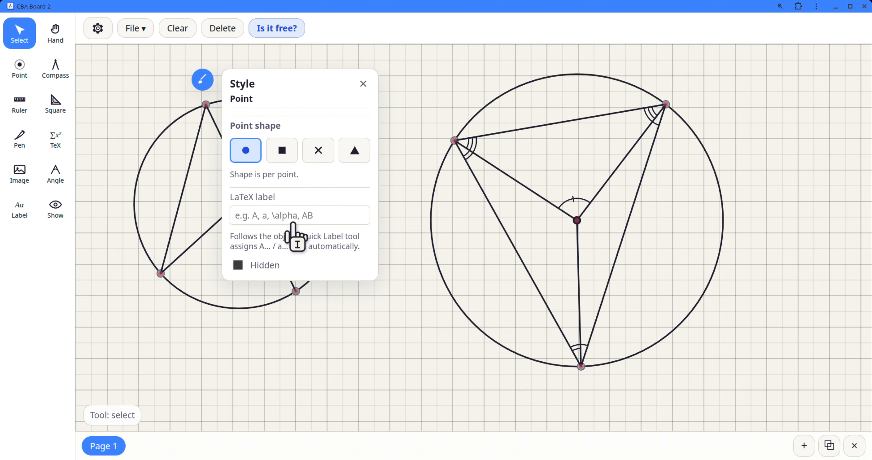
pyautogui.click(182, 201)
pyautogui.click(180, 198)
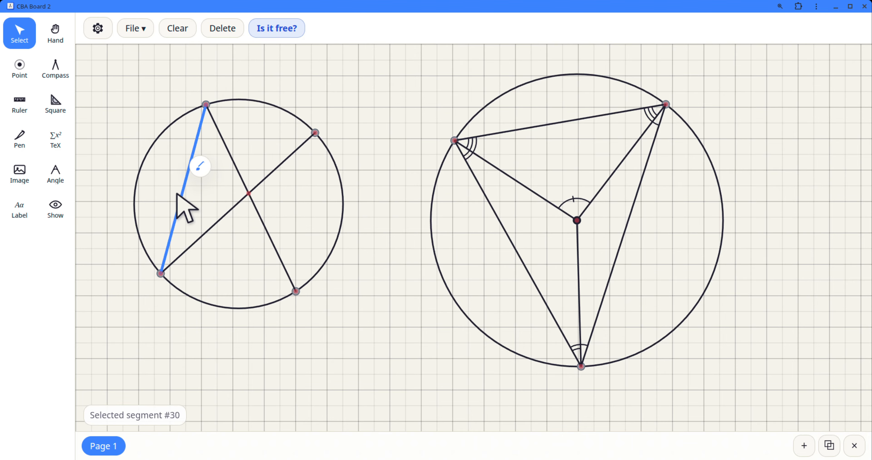
pyautogui.click(200, 166)
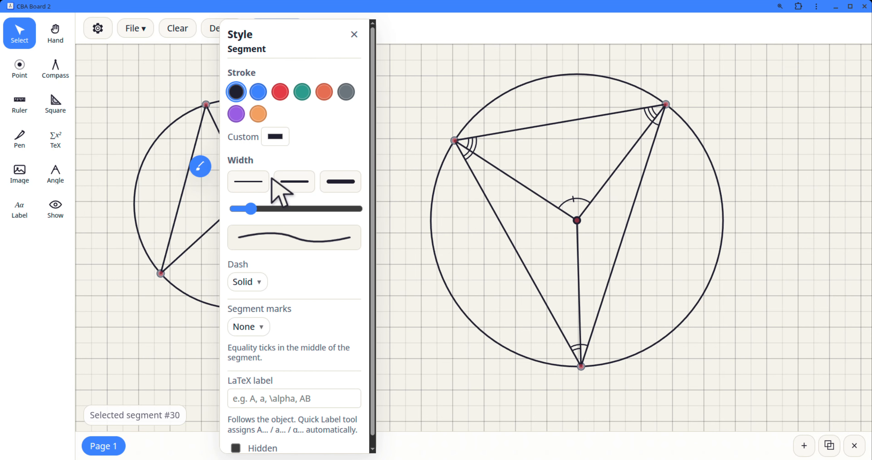
pyautogui.click(267, 281)
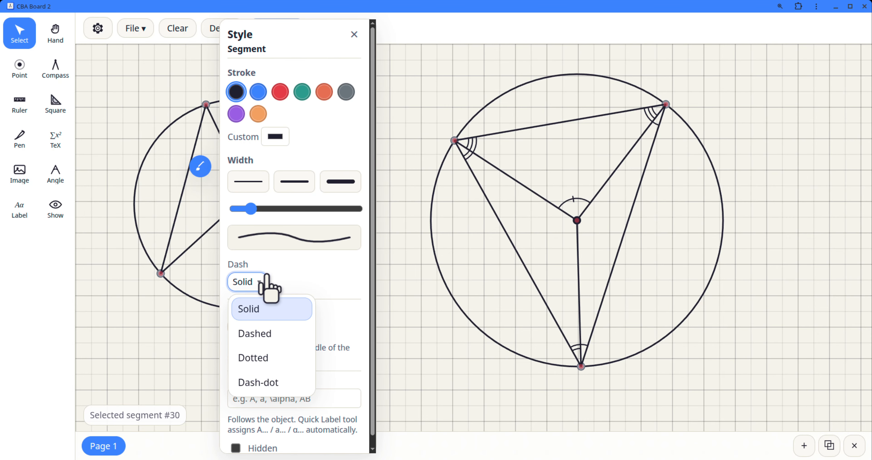
pyautogui.click(281, 336)
pyautogui.click(118, 320)
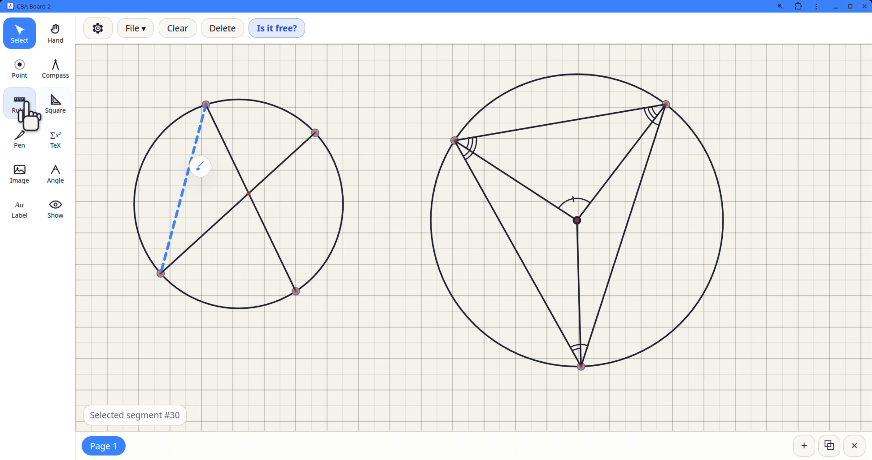
# Step: Draw a chord with the ruler joining the left circle's upper-right and lower-right points
pyautogui.click(20, 103)
pyautogui.moveTo(471, 231); pyautogui.dragTo(261, 189)
pyautogui.moveTo(241, 334); pyautogui.dragTo(271, 346)
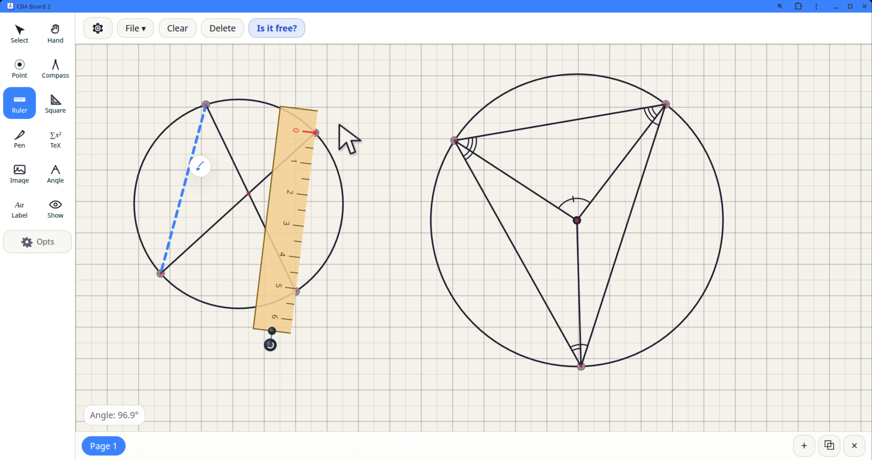
pyautogui.moveTo(316, 133)
pyautogui.mouseDown()
pyautogui.moveTo(324, 139)
pyautogui.moveTo(307, 305)
pyautogui.moveTo(312, 287)
pyautogui.moveTo(295, 291)
pyautogui.moveTo(296, 266)
pyautogui.moveTo(352, 220)
pyautogui.mouseUp()
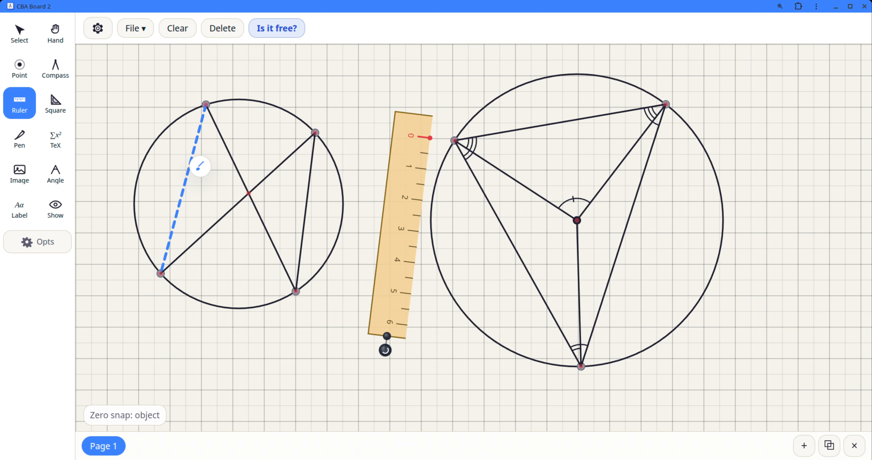
# Step: Set the line style of the chord joining the left circle's upper-right and lower-right points to Dashed, and deselect it
pyautogui.click(17, 33)
pyautogui.click(306, 197)
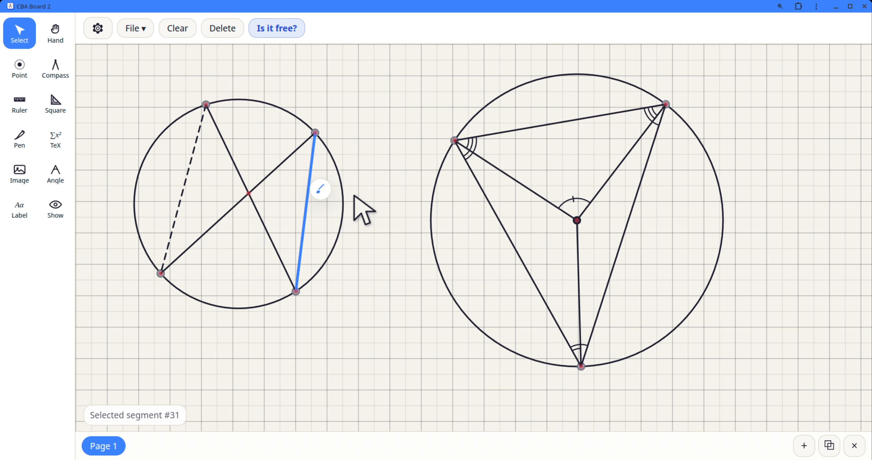
pyautogui.click(320, 189)
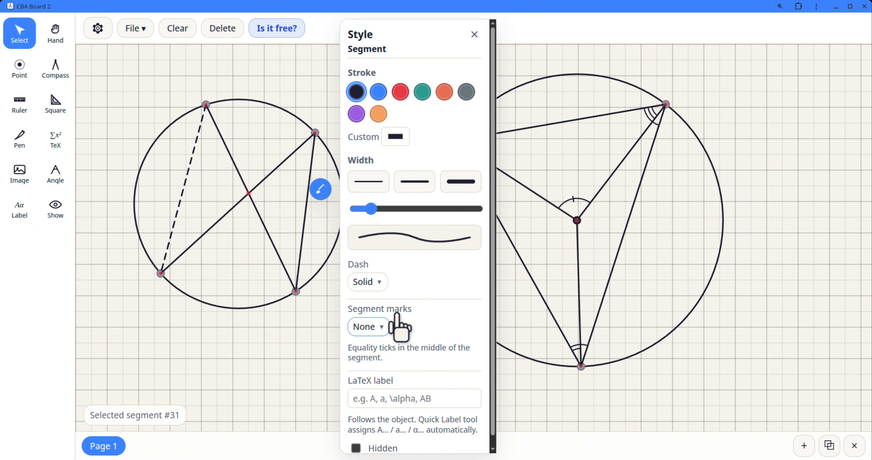
pyautogui.click(383, 286)
pyautogui.click(401, 335)
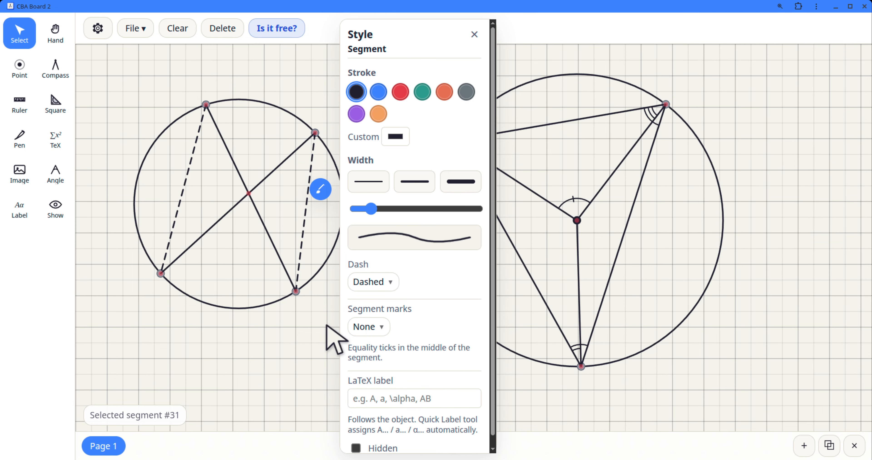
pyautogui.press('Escape')
pyautogui.click(309, 345)
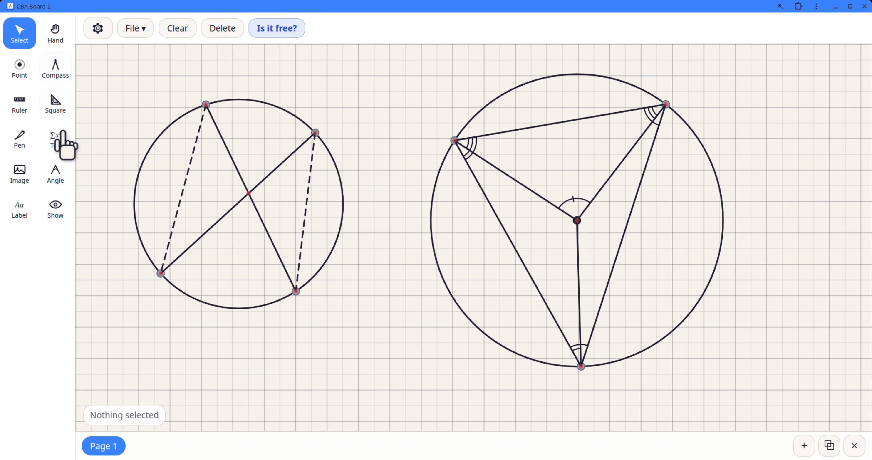
# Step: Change the board's appearance theme to Skeuo
pyautogui.moveTo(105, 44); pyautogui.dragTo(287, 46)
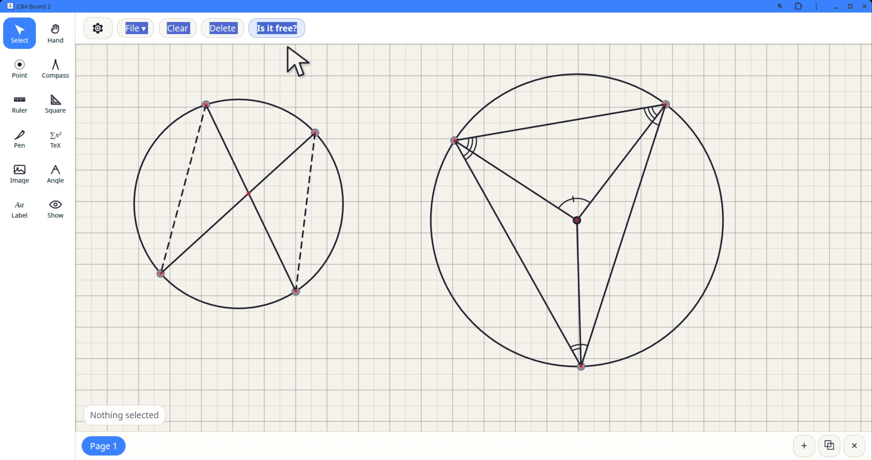
pyautogui.click(25, 31)
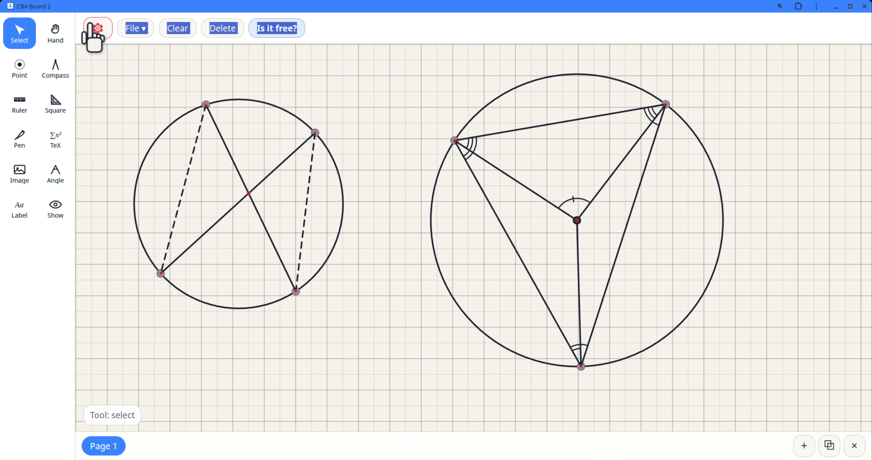
pyautogui.click(98, 28)
pyautogui.click(206, 310)
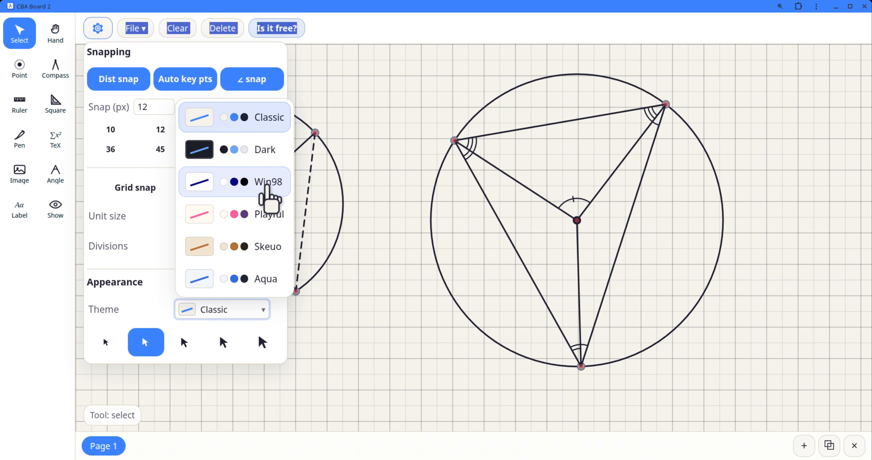
pyautogui.click(275, 256)
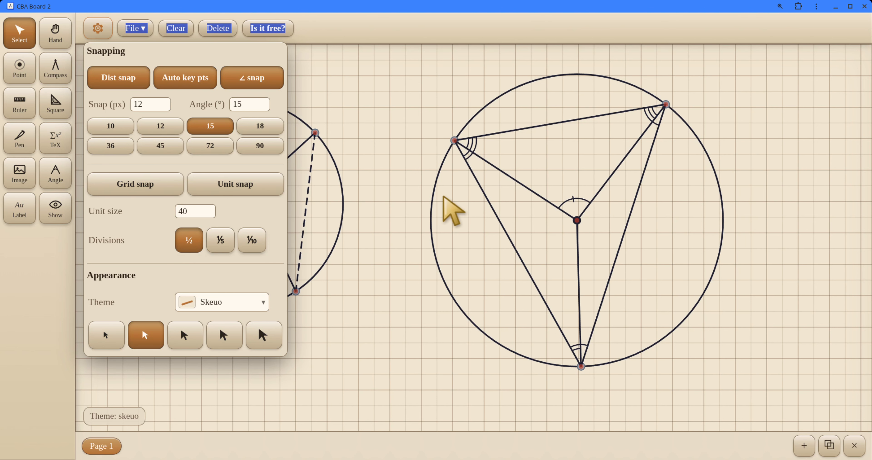
pyautogui.click(328, 183)
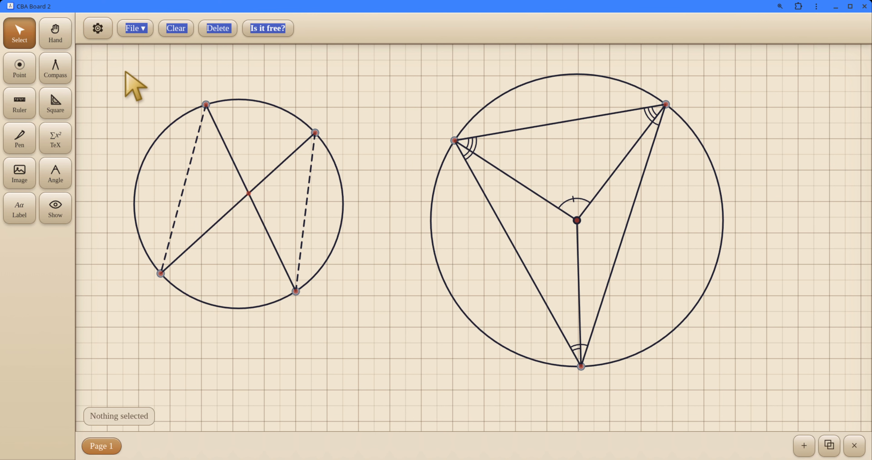
pyautogui.click(140, 33)
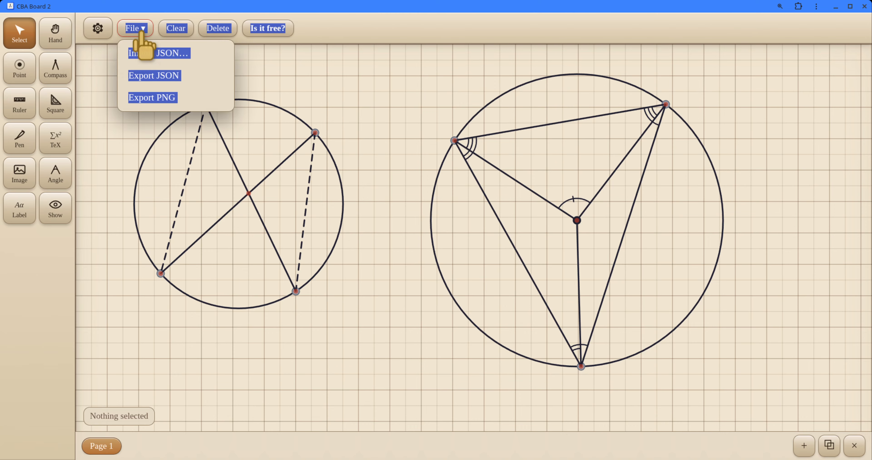
pyautogui.click(139, 29)
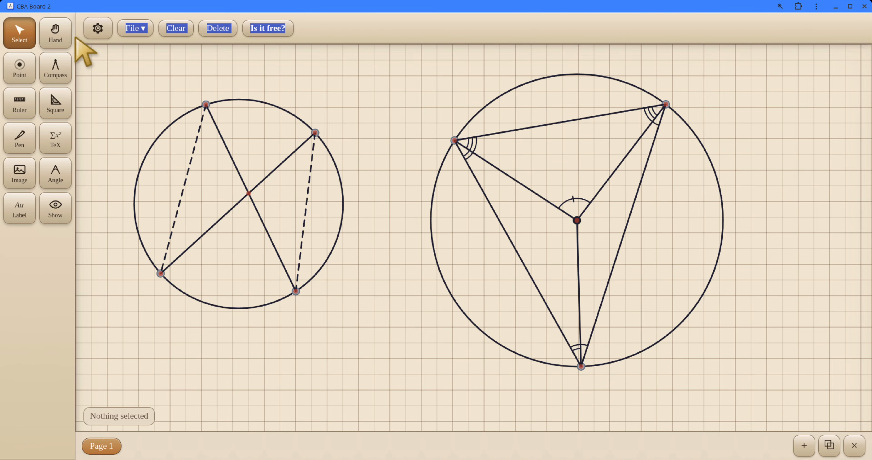
pyautogui.click(55, 33)
pyautogui.click(17, 36)
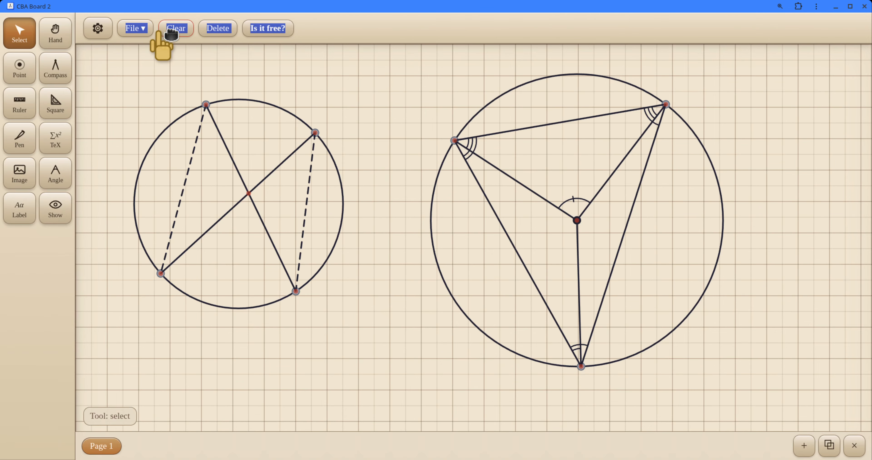
pyautogui.click(317, 43)
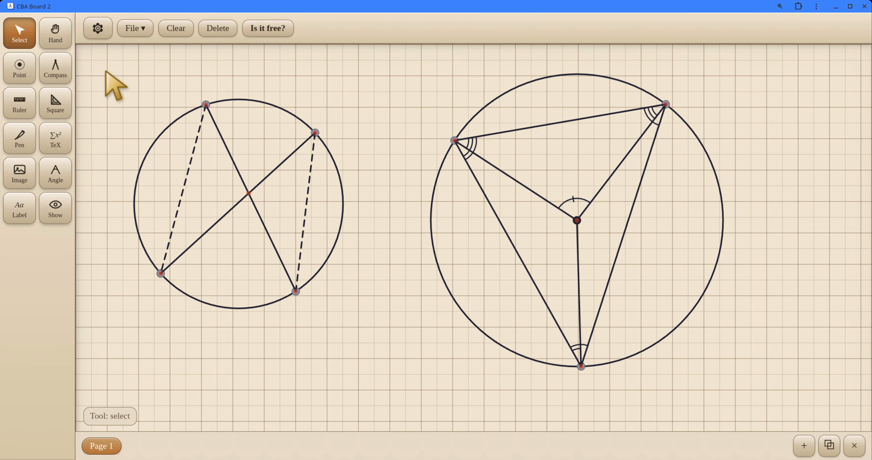
# Step: Delete both circle constructions so that the page is empty
pyautogui.moveTo(94, 66); pyautogui.dragTo(738, 376)
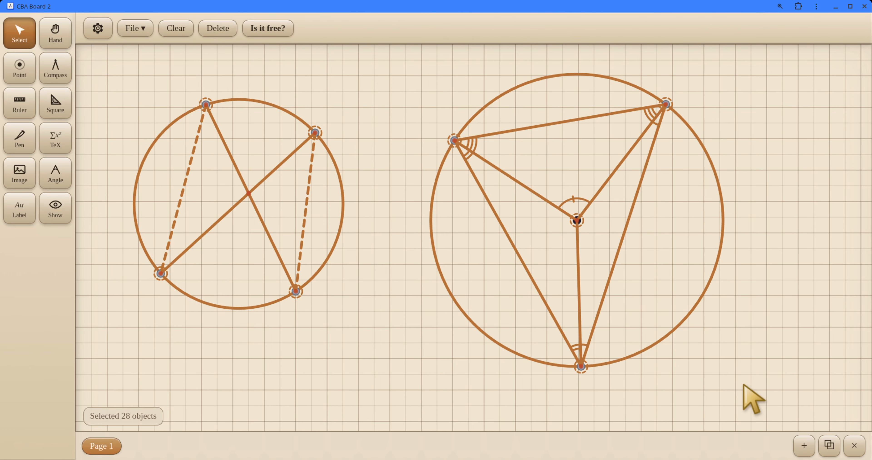
pyautogui.press('Delete')
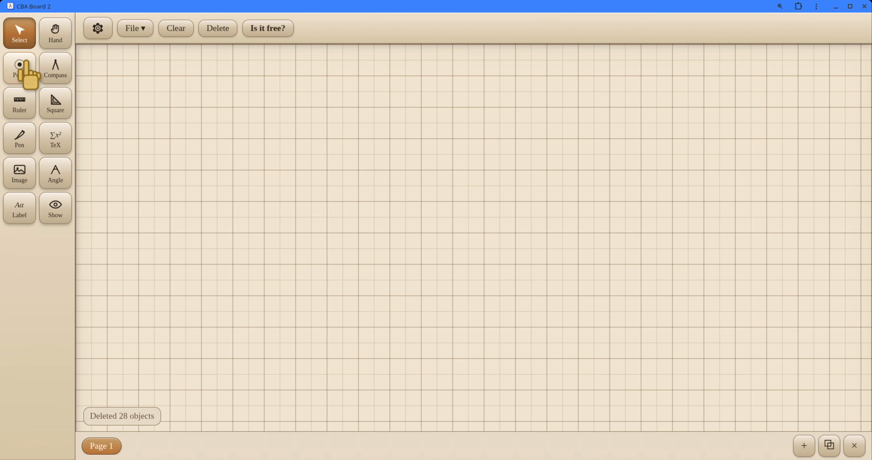
# Step: Place five separate free points spread around the middle of the page
pyautogui.click(24, 71)
pyautogui.click(278, 159)
pyautogui.click(430, 92)
pyautogui.click(469, 216)
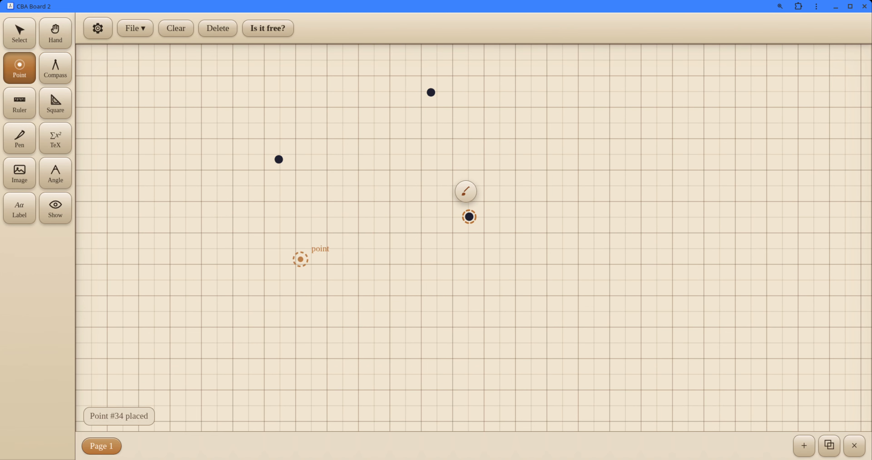
pyautogui.click(288, 262)
pyautogui.click(24, 105)
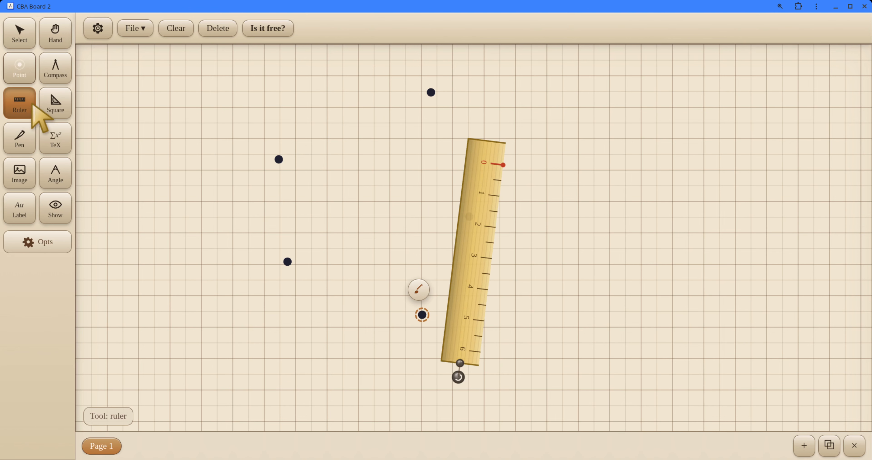
# Step: Draw two parallel, steep segments of different lengths with the ruler, to the right of the five points
pyautogui.moveTo(465, 234); pyautogui.dragTo(556, 245)
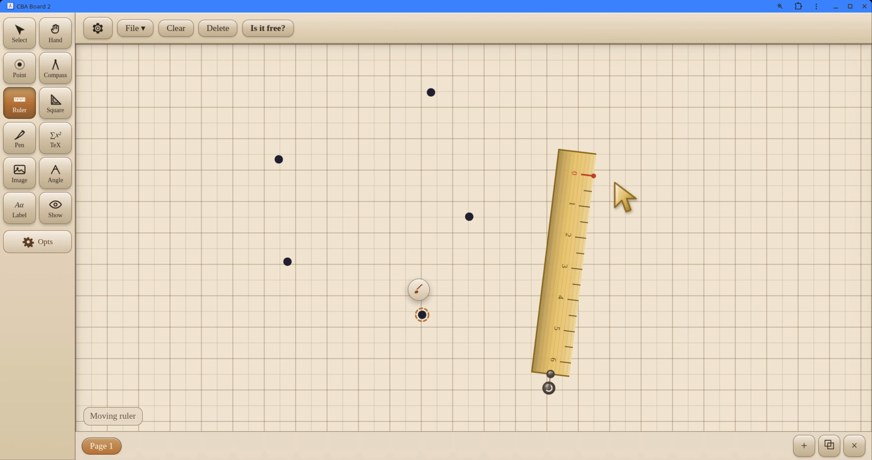
pyautogui.moveTo(593, 175); pyautogui.dragTo(586, 325)
pyautogui.moveTo(557, 272)
pyautogui.mouseDown()
pyautogui.moveTo(605, 270)
pyautogui.moveTo(616, 256)
pyautogui.mouseUp()
pyautogui.moveTo(648, 203); pyautogui.dragTo(631, 280)
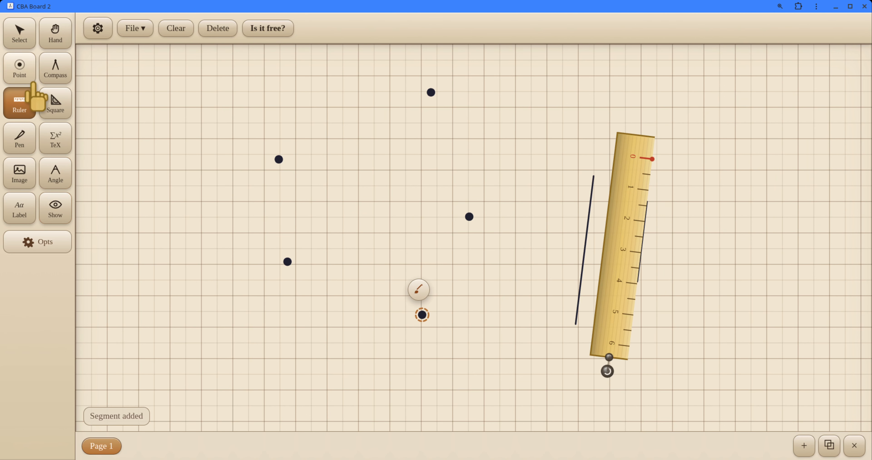
# Step: Draw a full circle with the compass, centred just above the lowest of the five points
pyautogui.click(21, 71)
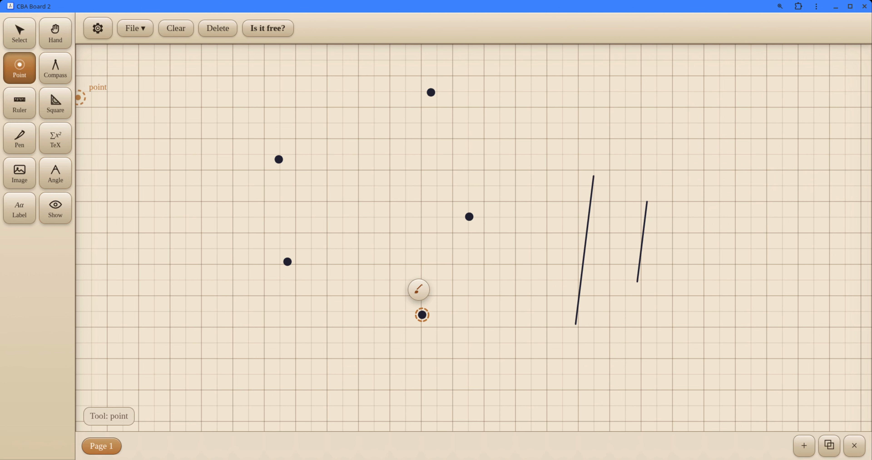
pyautogui.click(56, 67)
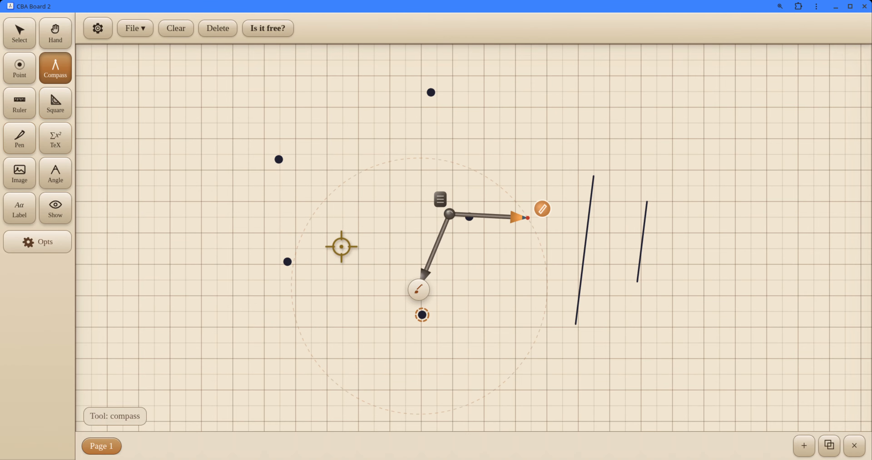
pyautogui.moveTo(440, 196)
pyautogui.mouseDown()
pyautogui.moveTo(337, 327)
pyautogui.moveTo(520, 149)
pyautogui.mouseUp()
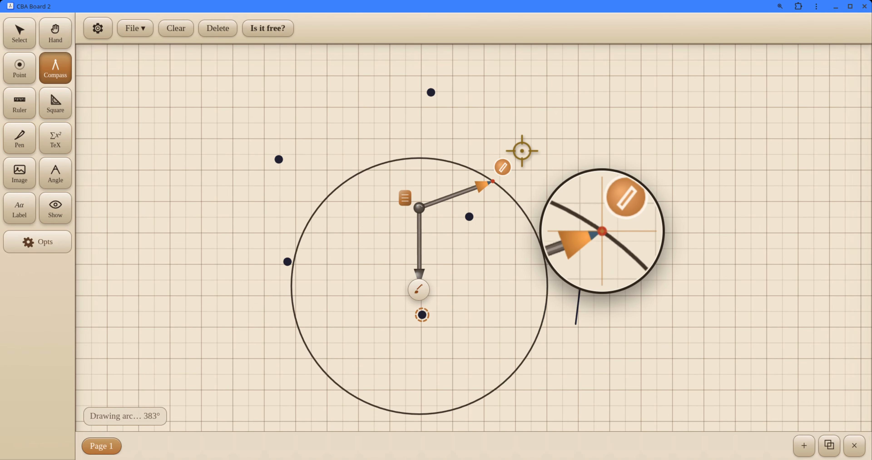
# Step: Label the two upper points, the point at the circle's left edge, the circle, both segments and the point in the circle's upper half
pyautogui.click(17, 212)
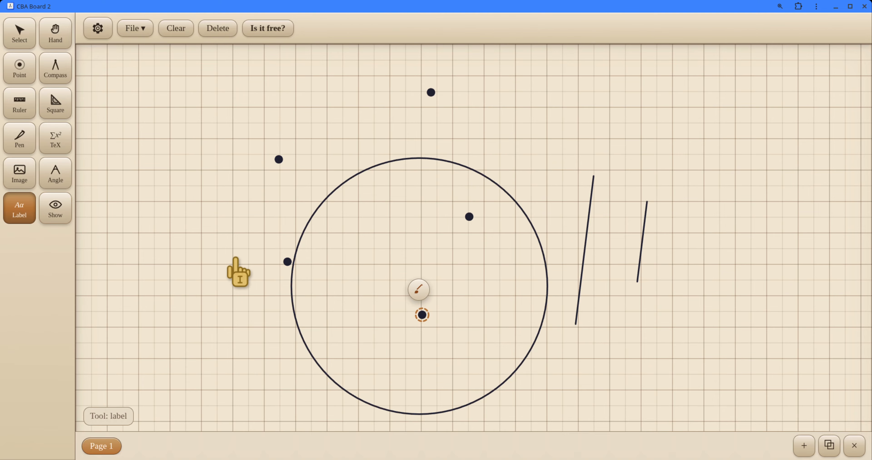
pyautogui.click(280, 159)
pyautogui.click(431, 92)
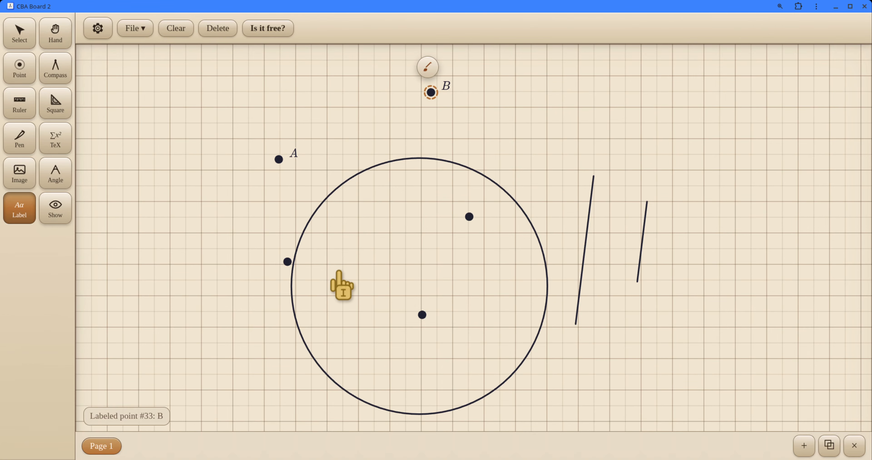
pyautogui.click(284, 262)
pyautogui.click(334, 194)
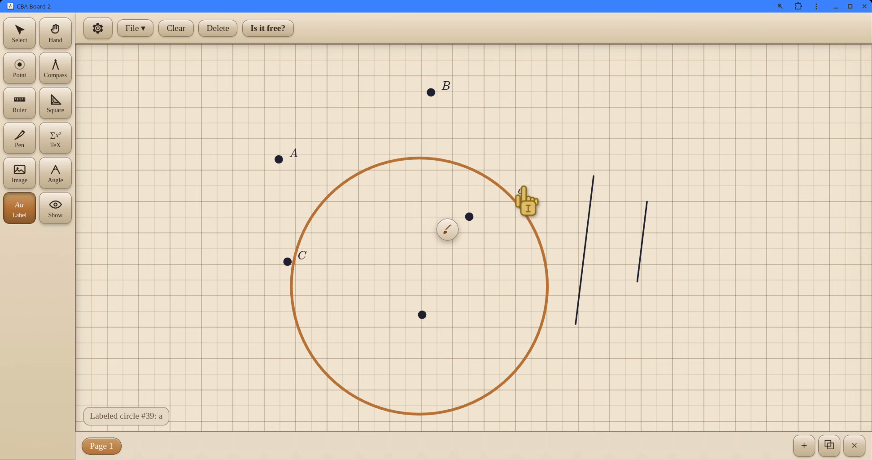
pyautogui.click(587, 243)
pyautogui.click(641, 250)
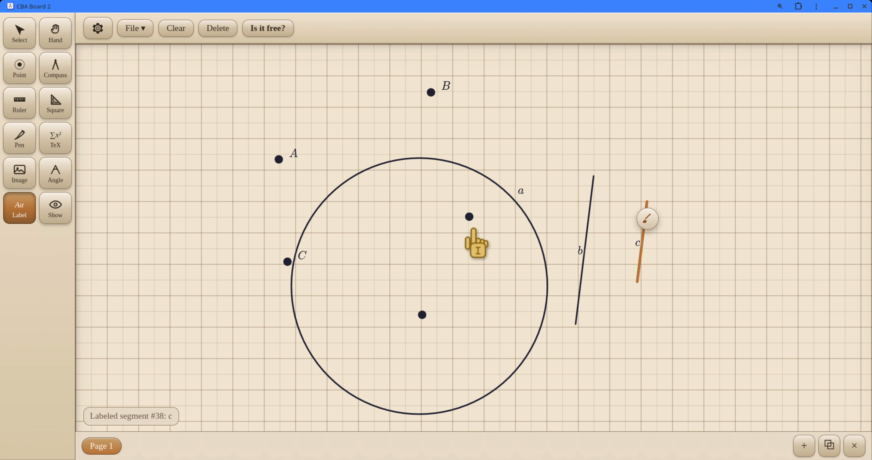
pyautogui.click(468, 217)
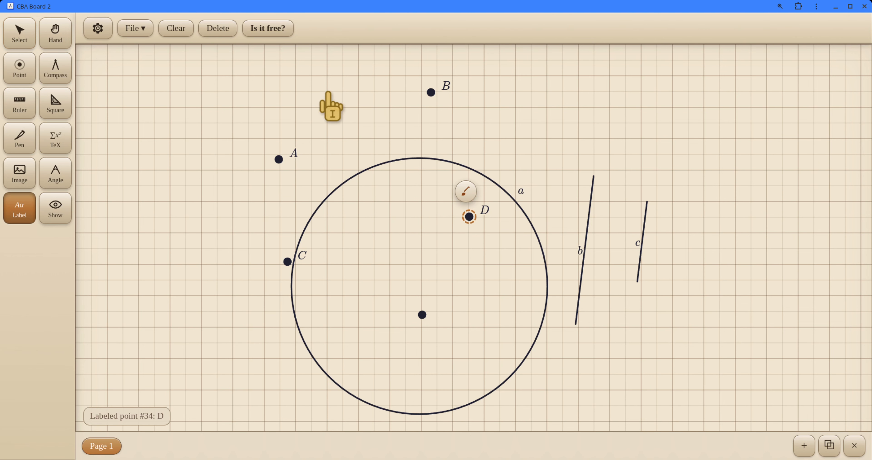
# Step: Delete the labelled points B and D
pyautogui.click(21, 33)
pyautogui.click(431, 92)
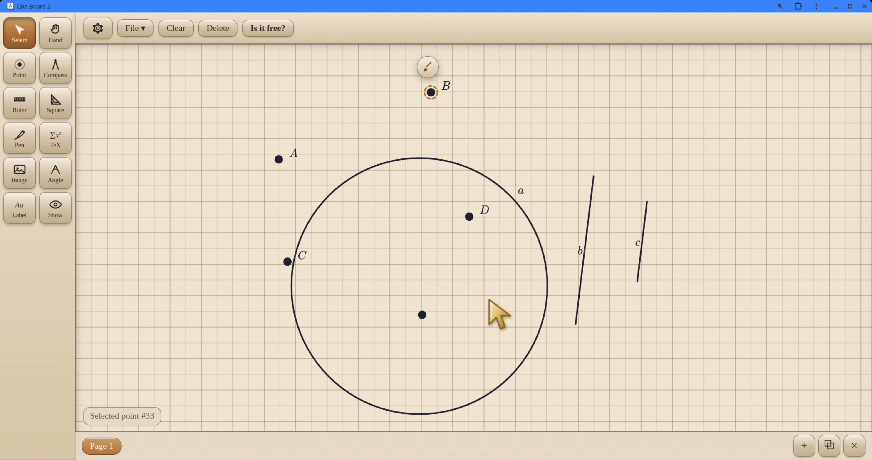
pyautogui.press('Delete')
pyautogui.click(469, 216)
pyautogui.press('Delete')
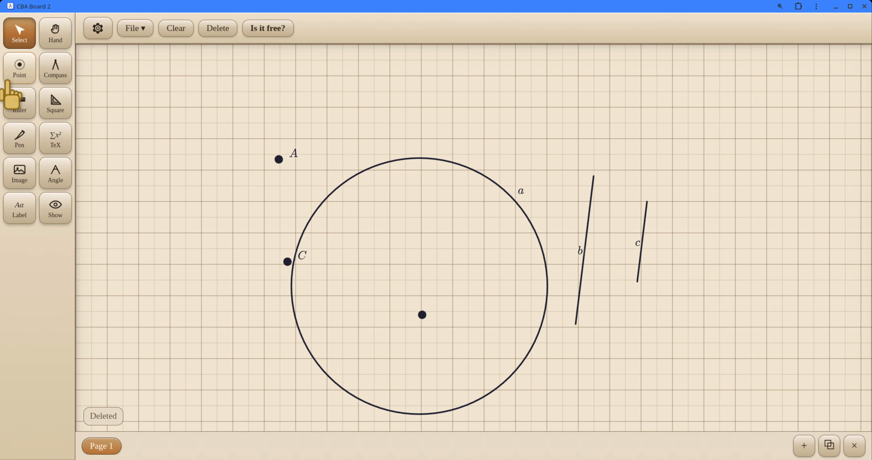
# Step: Place two new points above the circle, one between A and the circle's top and one further right, and label both
pyautogui.click(17, 69)
pyautogui.click(396, 112)
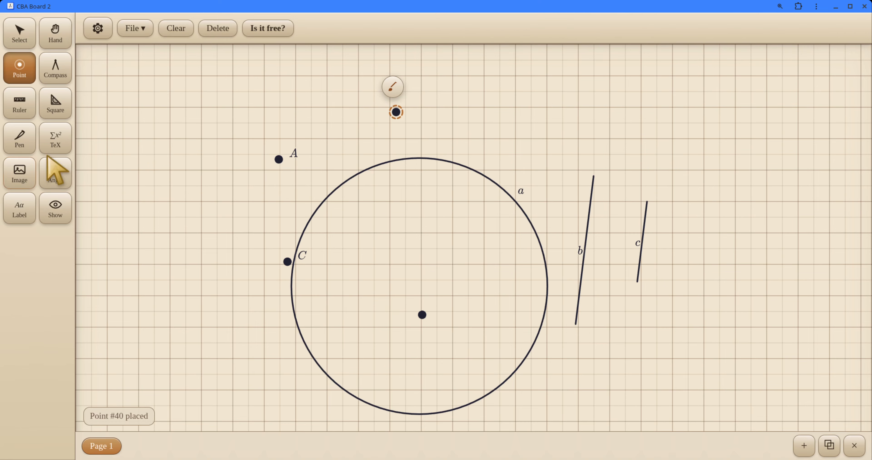
pyautogui.click(534, 118)
pyautogui.click(22, 211)
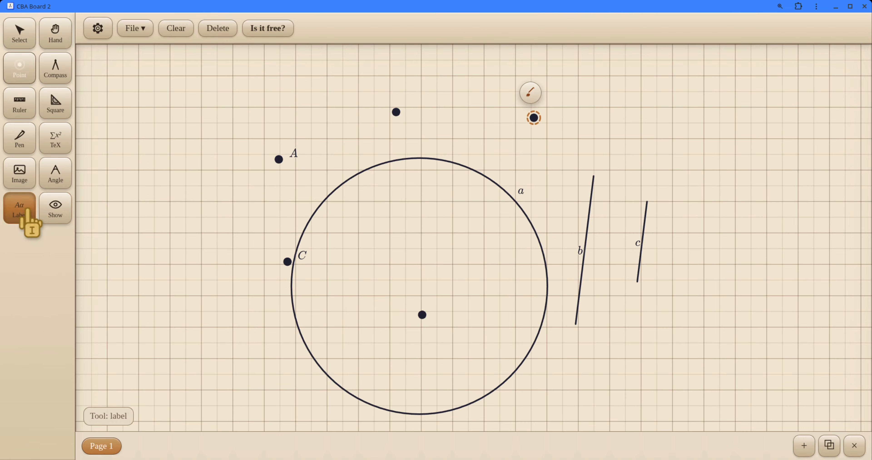
pyautogui.click(396, 112)
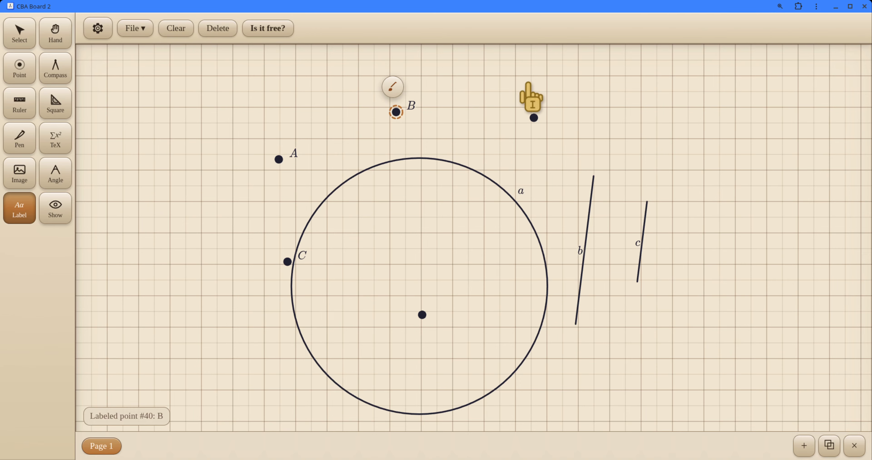
pyautogui.click(541, 117)
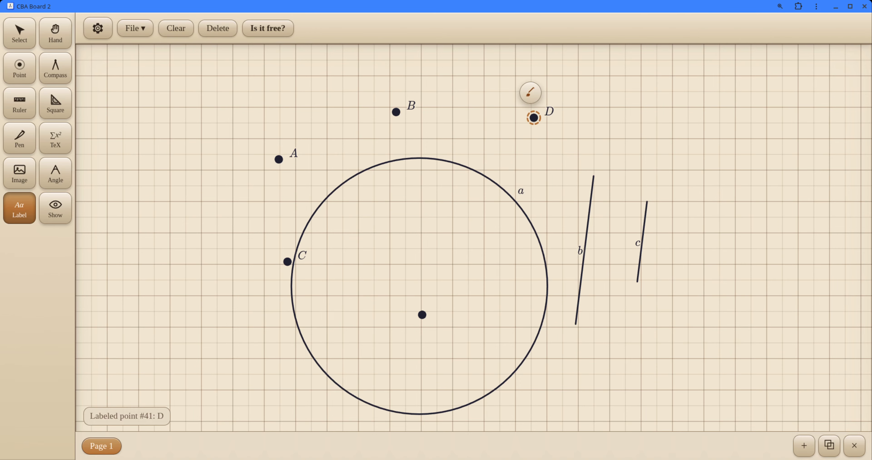
# Step: Start a new TeX equation above the two segments and replace the default formula with the sum template
pyautogui.click(22, 35)
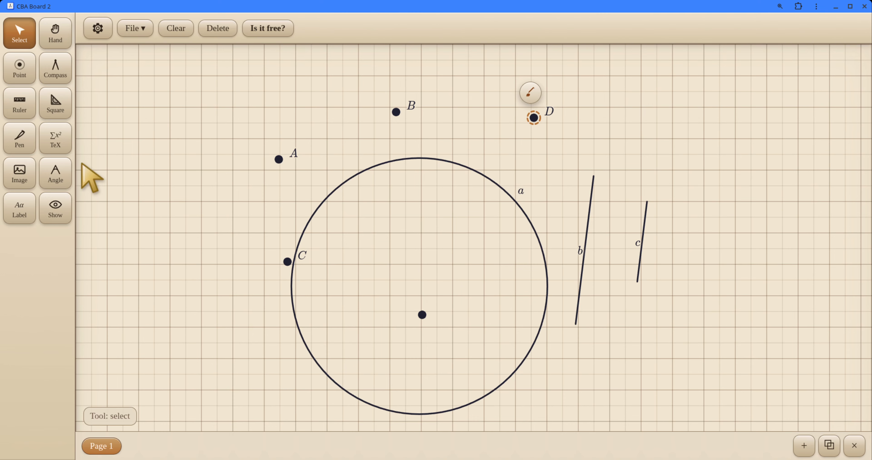
pyautogui.click(56, 145)
pyautogui.click(596, 136)
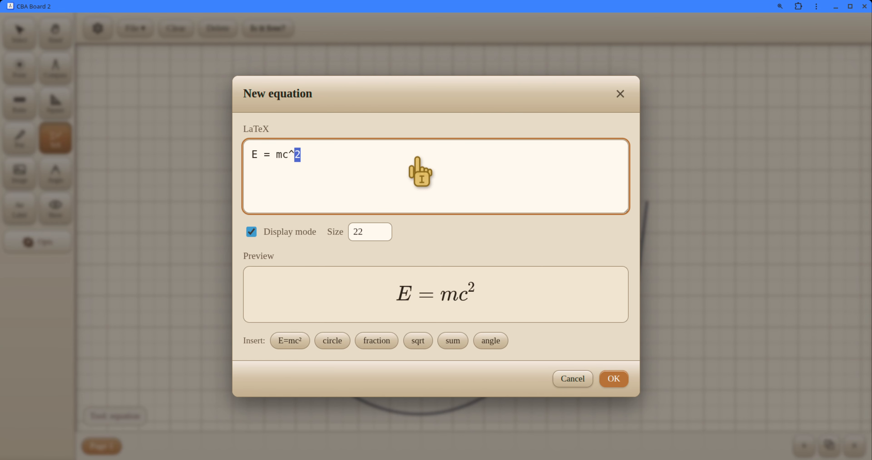
pyautogui.press('BackSpace')
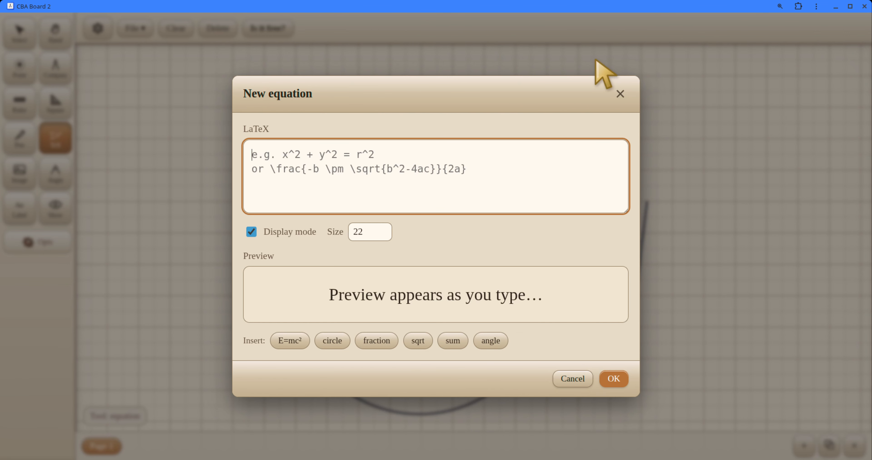
pyautogui.click(443, 336)
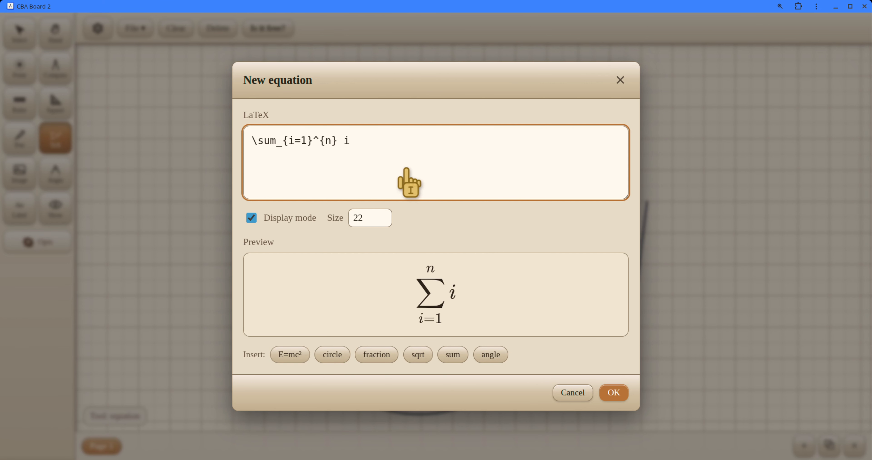
# Step: Complete the equation as \sum_{i=1}^{n} \int_0^\infty x dx and place it on the page
pyautogui.write('\\')
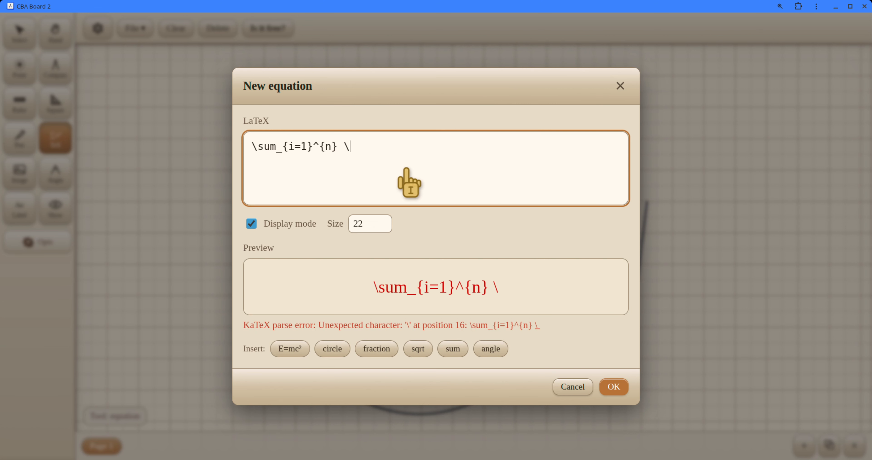
pyautogui.write('int_0')
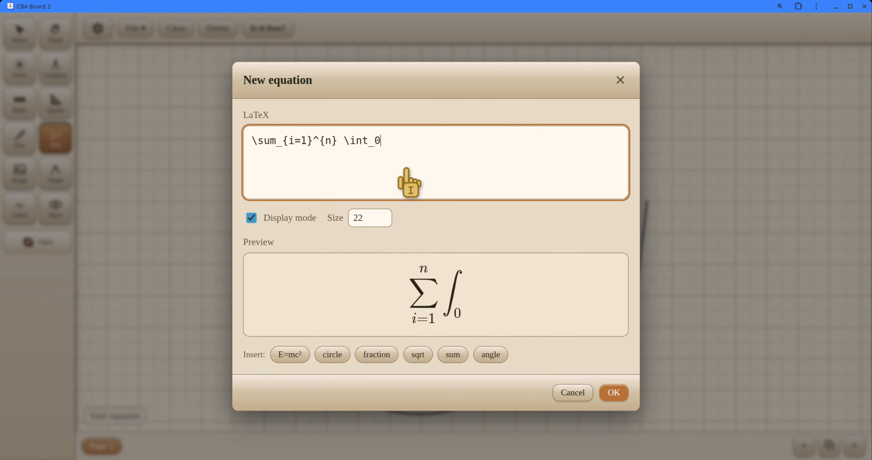
pyautogui.write('^')
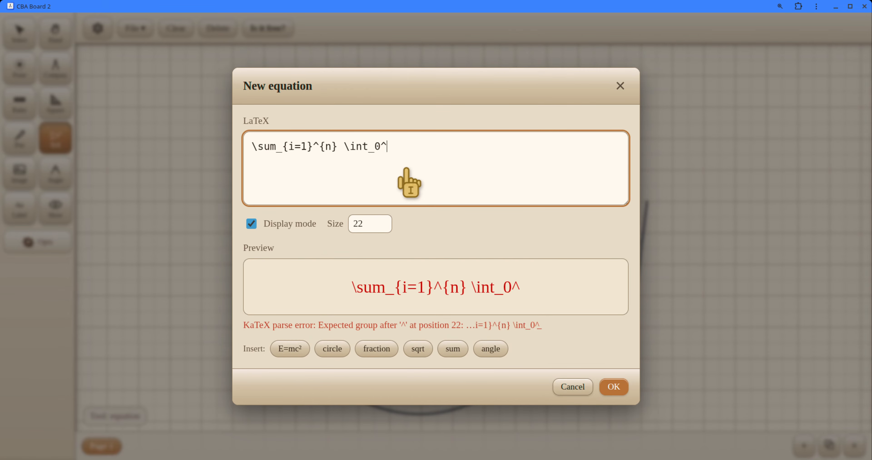
pyautogui.write('\\inf')
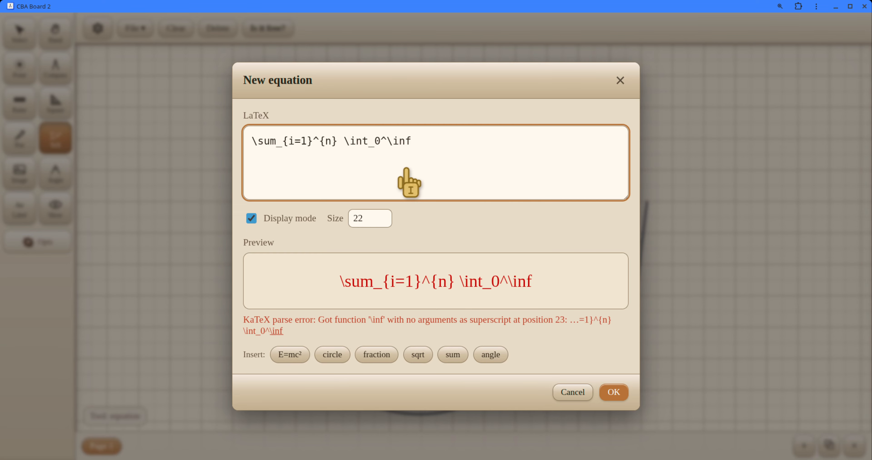
pyautogui.write('ty')
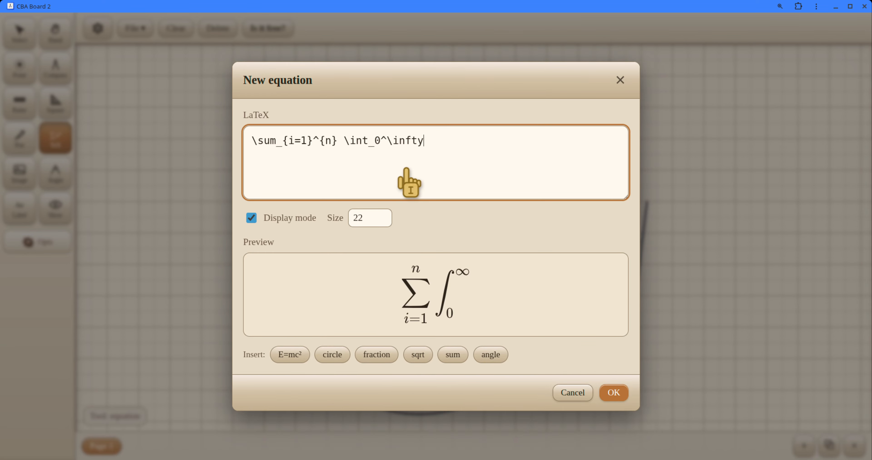
pyautogui.write(' x ds')
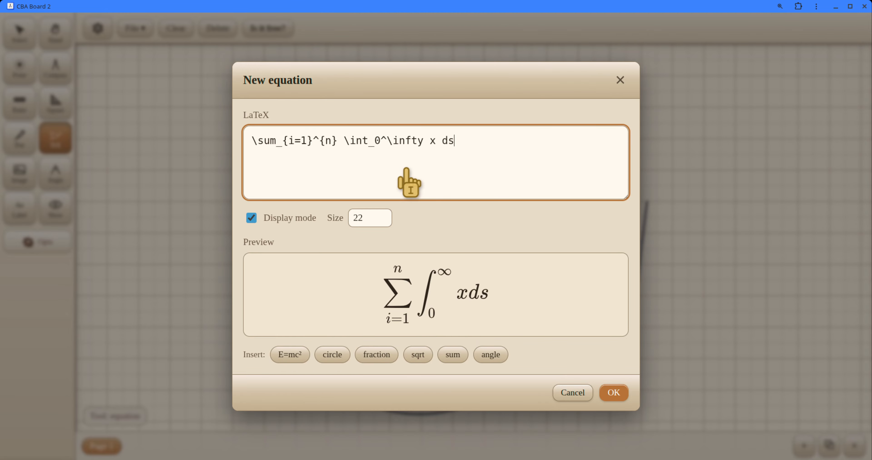
pyautogui.press('BackSpace')
pyautogui.write('x')
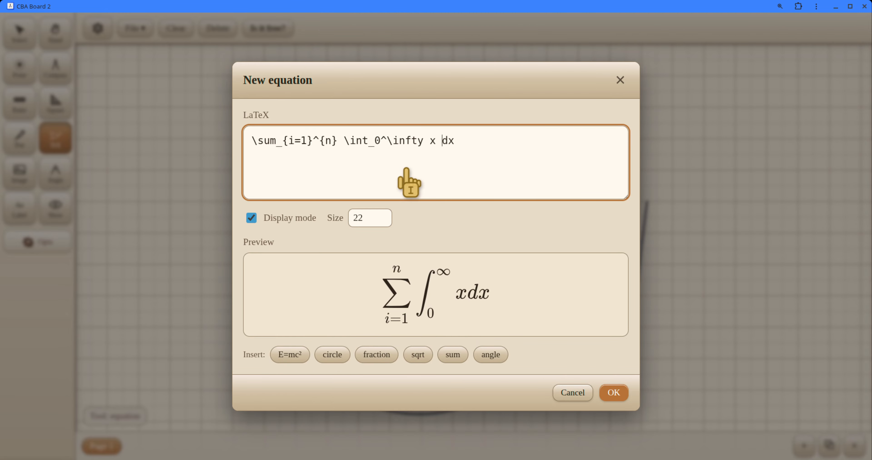
pyautogui.write('\\')
pyautogui.press('BackSpace')
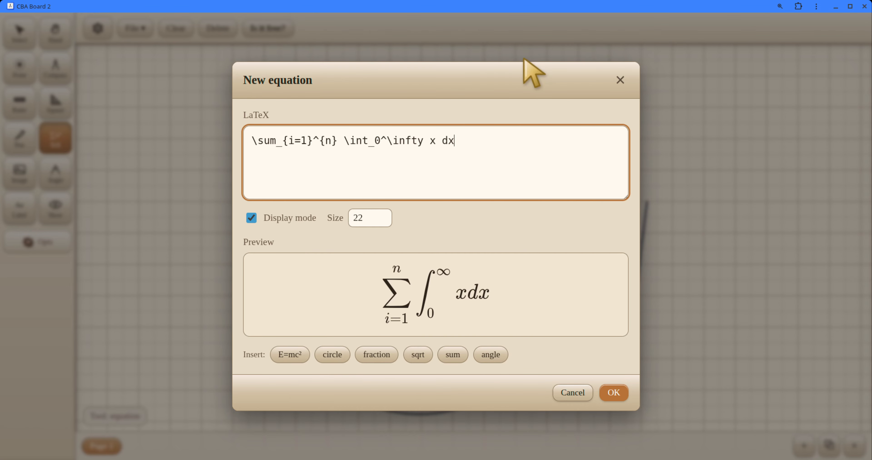
pyautogui.moveTo(408, 288); pyautogui.dragTo(474, 290)
pyautogui.click(468, 288)
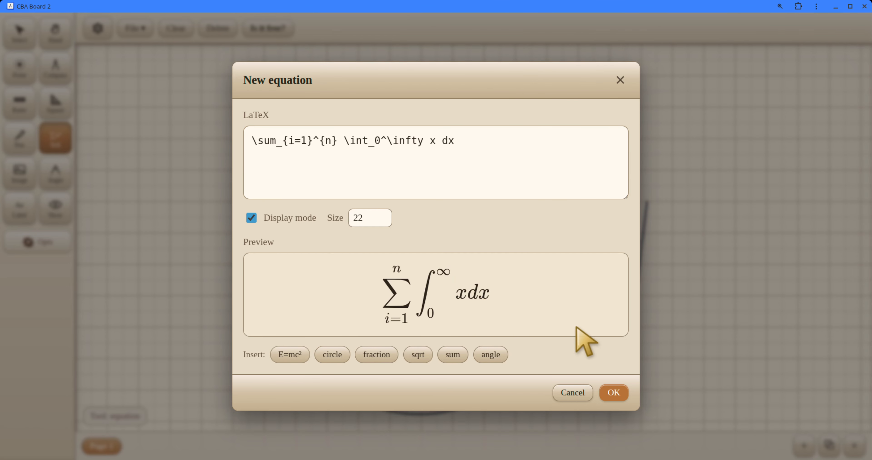
pyautogui.click(613, 393)
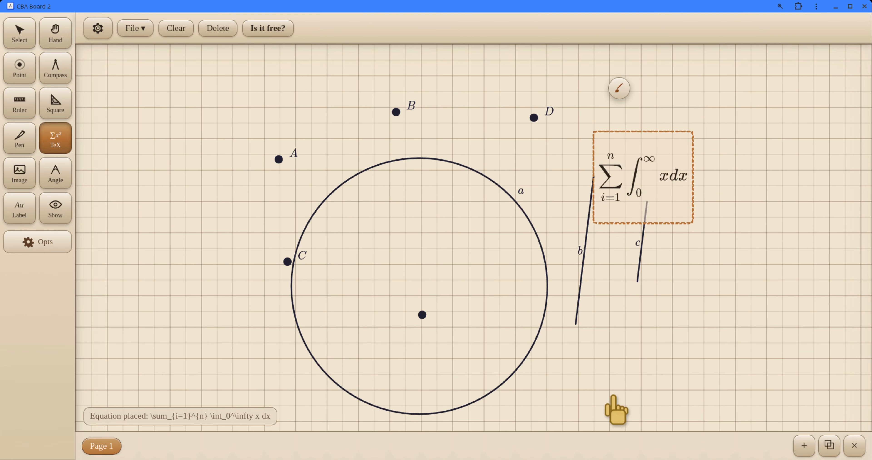
# Step: Move the equation to the empty area on the left of the circle, near point A
pyautogui.doubleClick(675, 193)
pyautogui.click(572, 393)
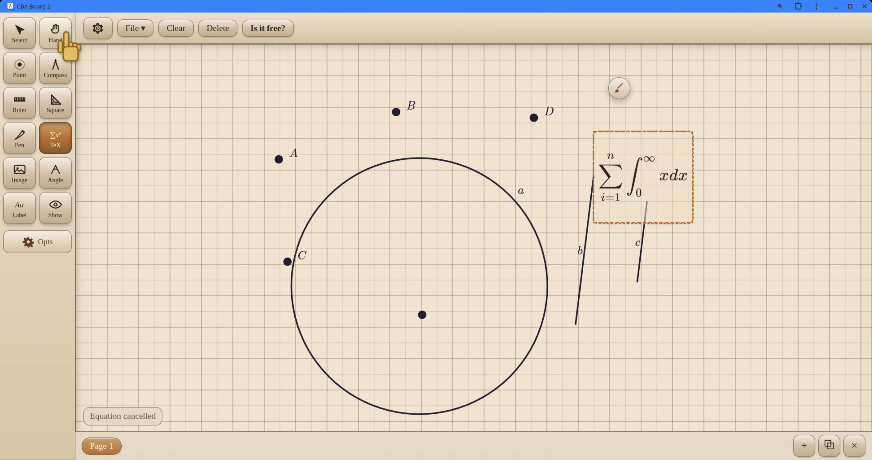
pyautogui.click(19, 33)
pyautogui.moveTo(673, 181); pyautogui.dragTo(220, 175)
pyautogui.moveTo(215, 306); pyautogui.dragTo(244, 325)
pyautogui.moveTo(245, 289); pyautogui.dragTo(259, 319)
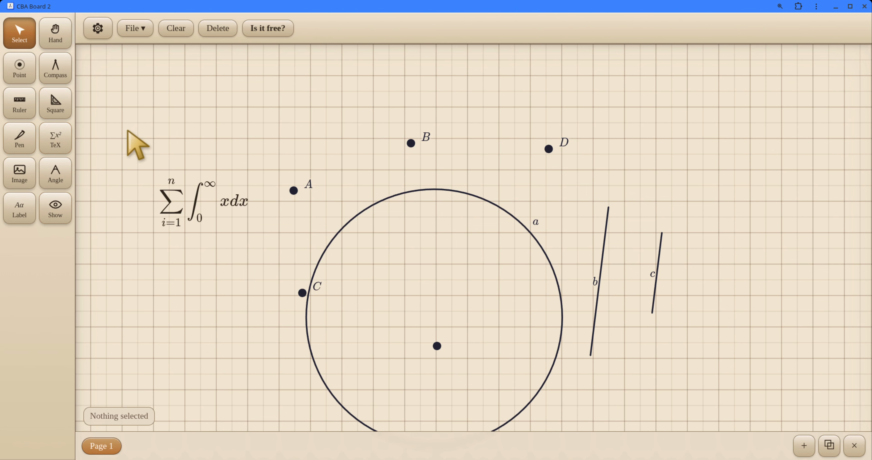
# Step: Delete the equation, all points, both segments and the circle so that the page is empty
pyautogui.moveTo(136, 78); pyautogui.dragTo(772, 416)
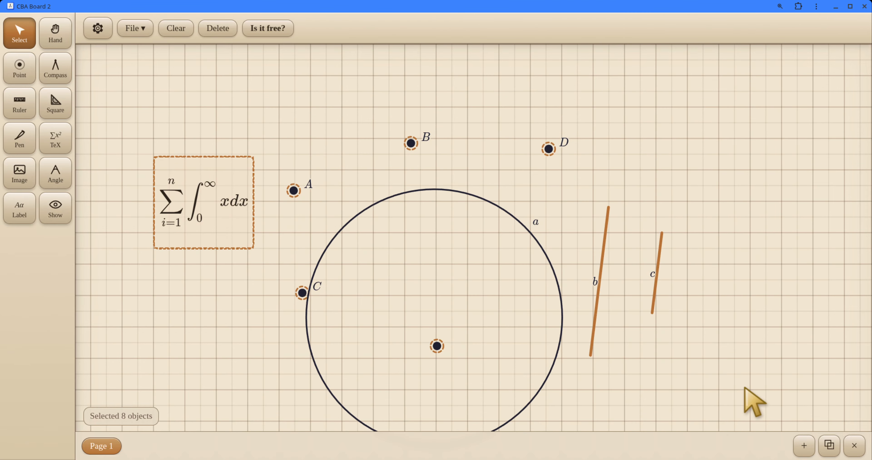
pyautogui.press('Delete')
pyautogui.click(537, 234)
pyautogui.press('Delete')
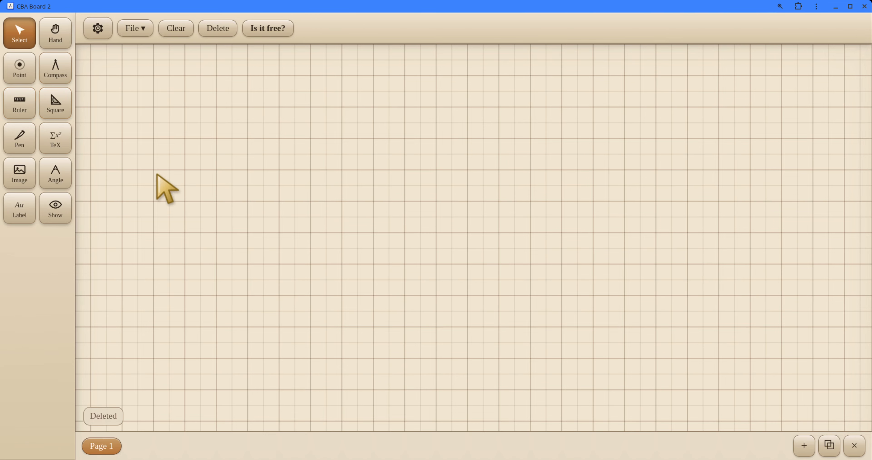
# Step: Turn the ruler nearly horizontal, lengthen it past 13 units and draw a segment about 12.5 units long along its upper edge
pyautogui.click(7, 105)
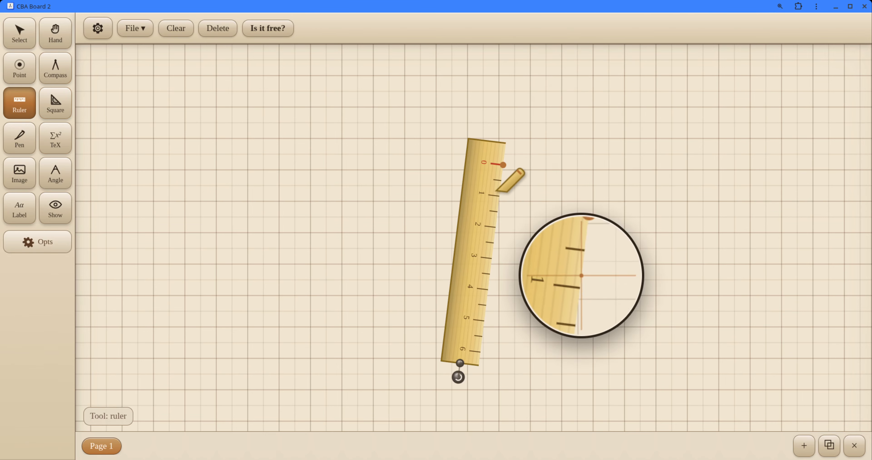
pyautogui.moveTo(458, 377); pyautogui.dragTo(718, 179)
pyautogui.moveTo(545, 198); pyautogui.dragTo(367, 271)
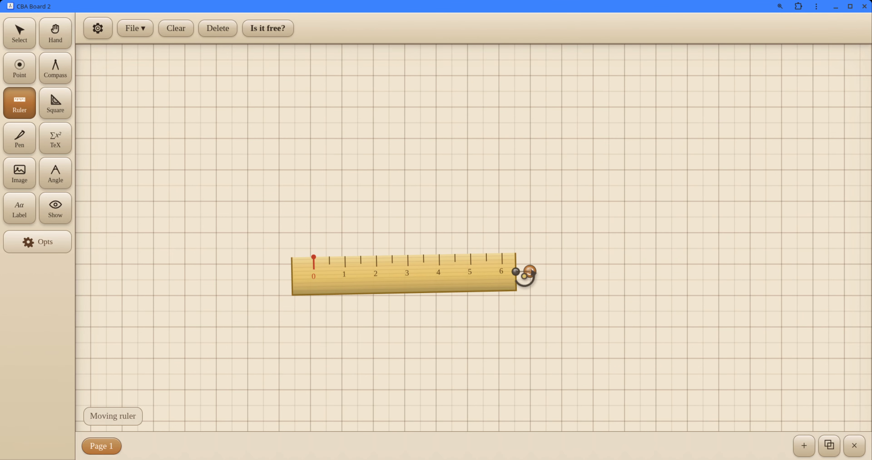
pyautogui.moveTo(523, 271); pyautogui.dragTo(733, 266)
pyautogui.moveTo(313, 256); pyautogui.dragTo(705, 250)
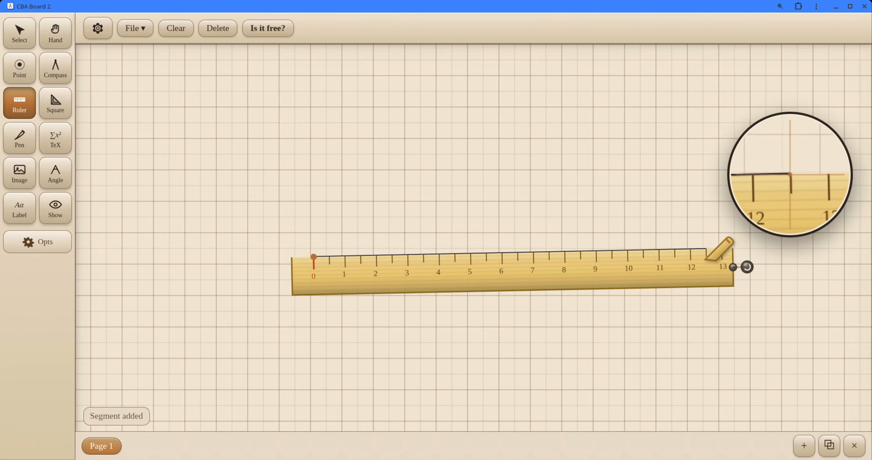
# Step: Bring out the set square, snap its zero point onto the middle of the segment and rotate its long edge towards the segment
pyautogui.click(55, 103)
pyautogui.moveTo(482, 254); pyautogui.dragTo(436, 260)
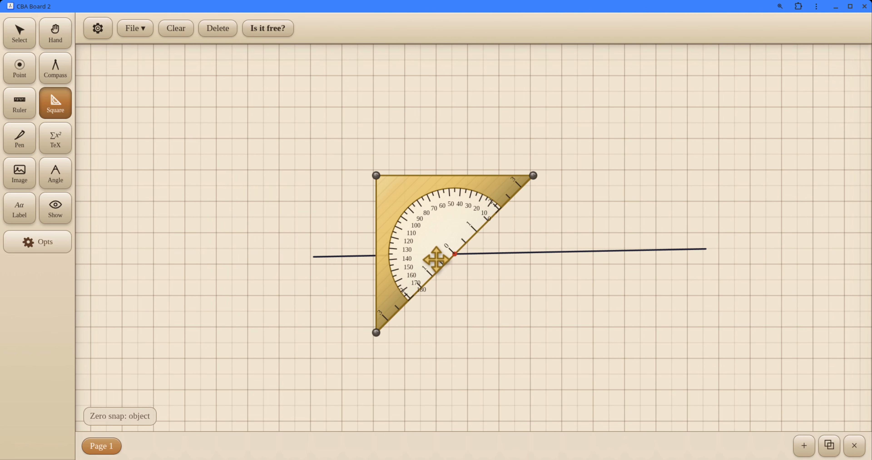
pyautogui.click(454, 188)
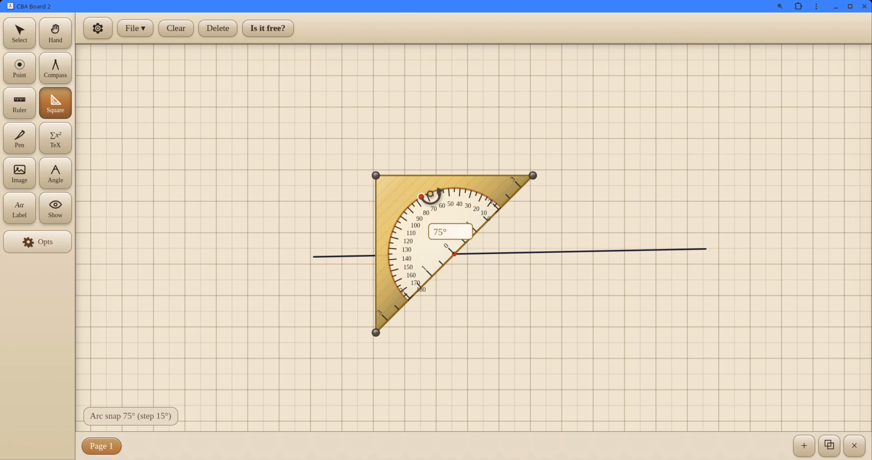
pyautogui.moveTo(430, 194); pyautogui.dragTo(414, 173)
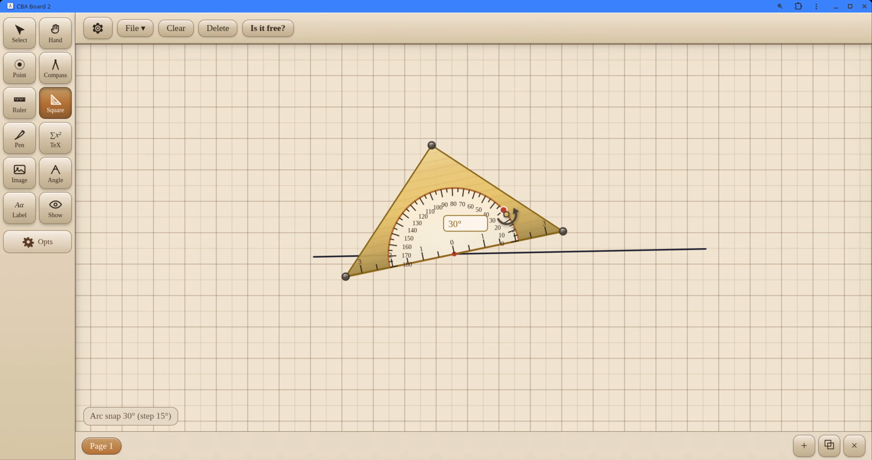
# Step: Set the angle snap step to 60° in the snapping settings
pyautogui.click(98, 29)
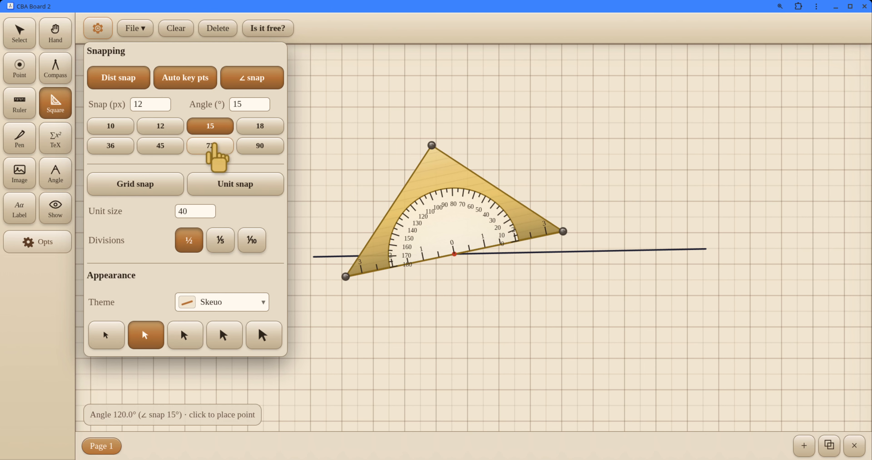
pyautogui.click(210, 145)
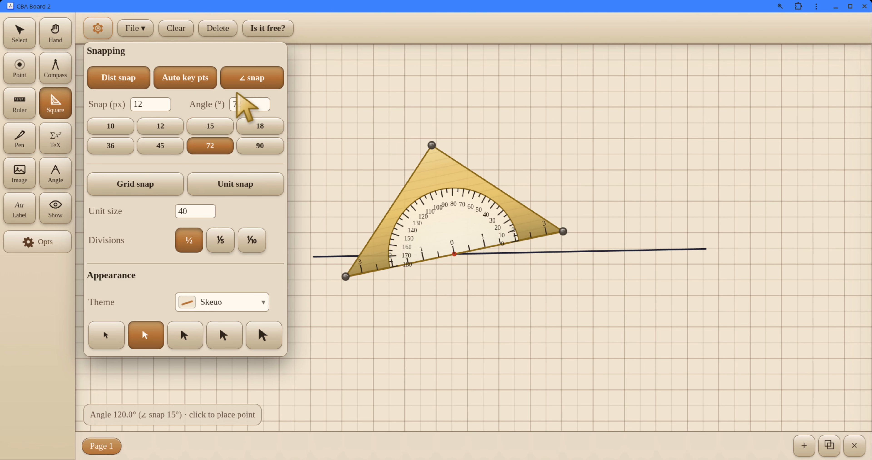
pyautogui.click(249, 102)
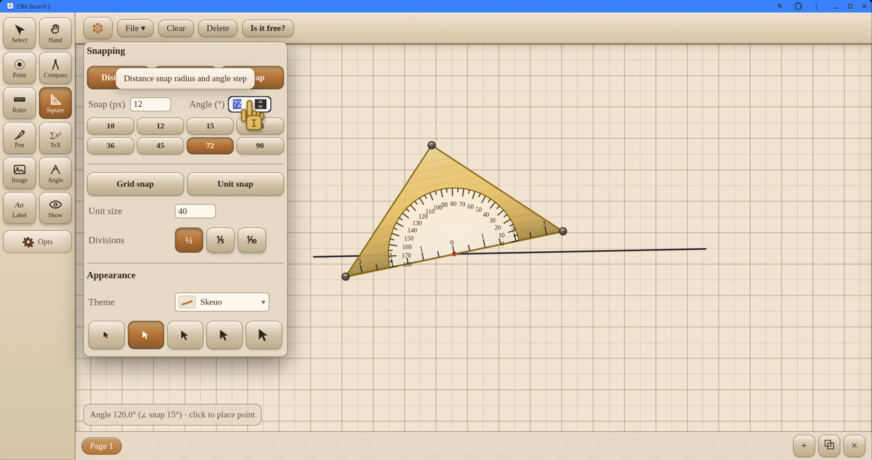
pyautogui.click(260, 107)
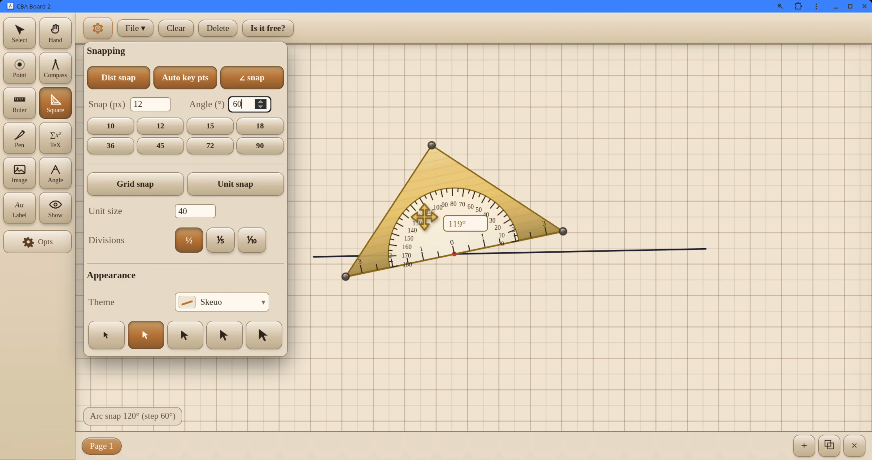
pyautogui.click(353, 155)
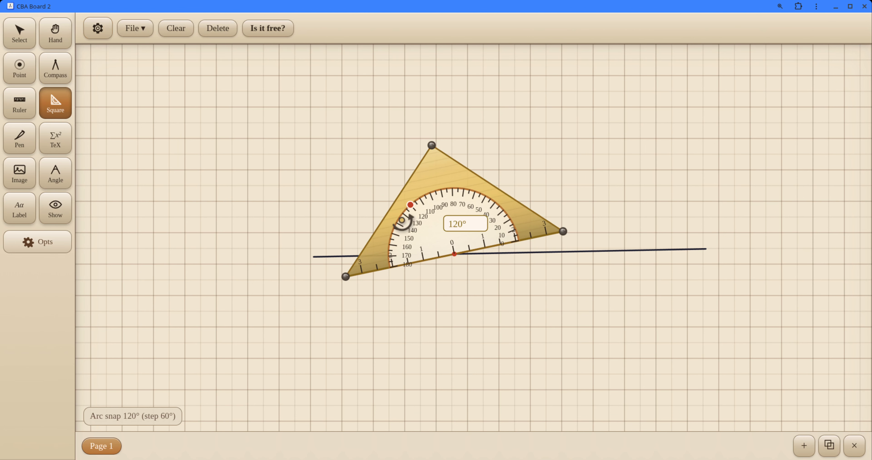
# Step: Rotate the set square so its long edge lies nearly along the segment and enable Flip to reverse the protractor direction
pyautogui.moveTo(483, 191)
pyautogui.mouseDown()
pyautogui.moveTo(538, 243)
pyautogui.moveTo(538, 267)
pyautogui.moveTo(521, 255)
pyautogui.moveTo(512, 220)
pyautogui.moveTo(533, 261)
pyautogui.moveTo(496, 189)
pyautogui.mouseUp()
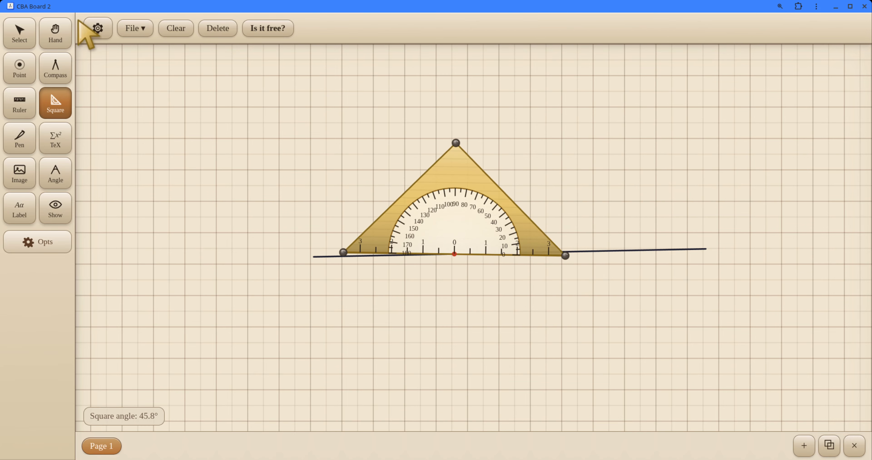
pyautogui.click(97, 28)
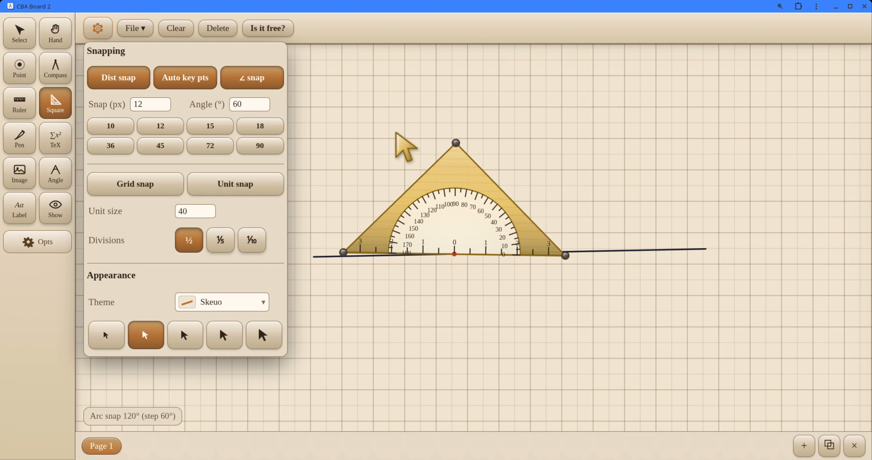
pyautogui.click(98, 28)
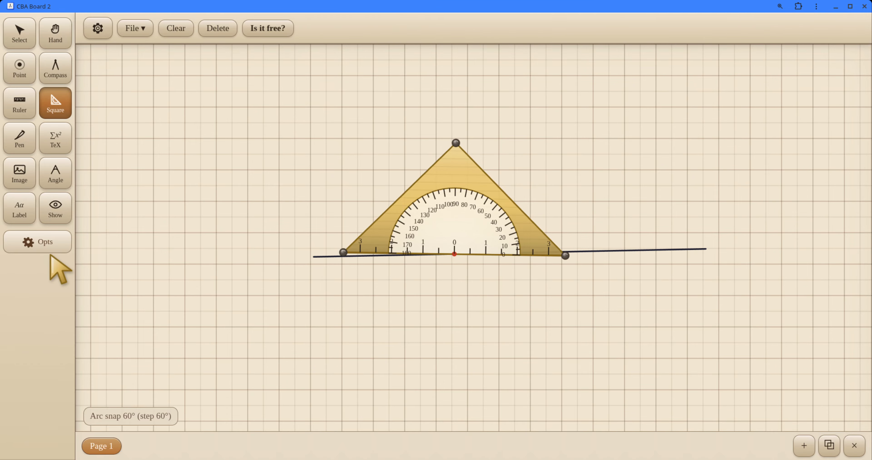
pyautogui.click(34, 248)
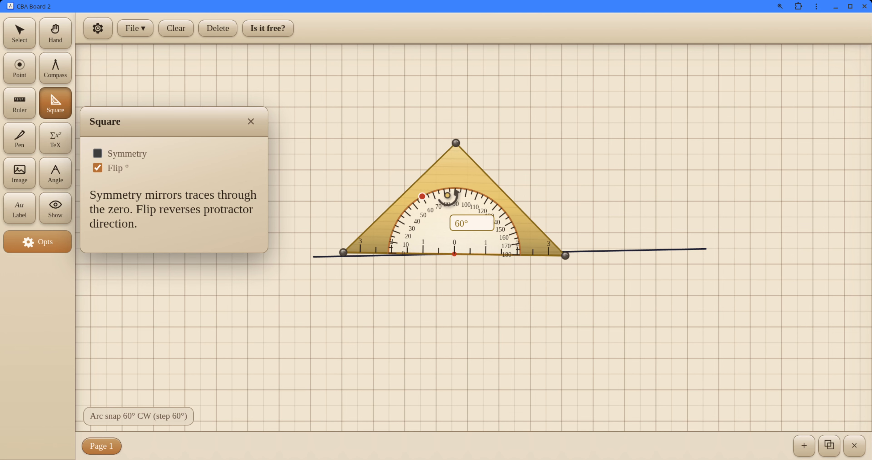
# Step: Turn the set square about its zero point to the snapped 60° mark and draw a slanted segment from zero along its long edge
pyautogui.moveTo(450, 197); pyautogui.dragTo(378, 235)
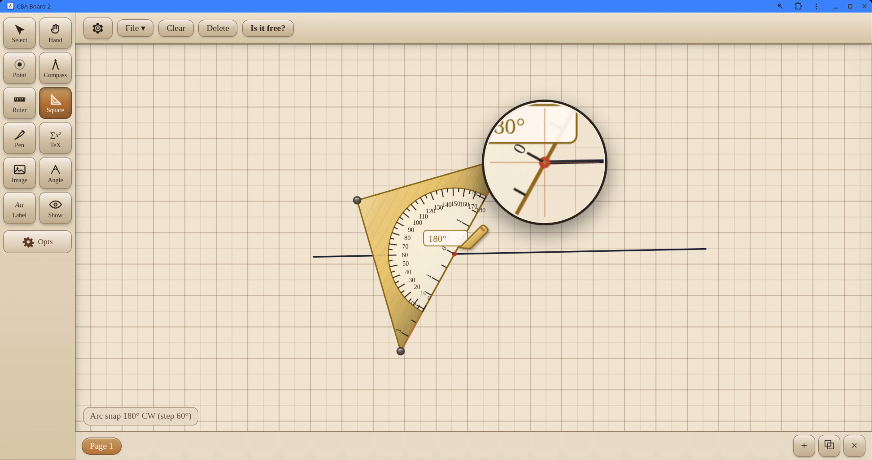
pyautogui.moveTo(454, 254); pyautogui.dragTo(551, 179)
pyautogui.moveTo(433, 230)
pyautogui.mouseDown()
pyautogui.moveTo(384, 203)
pyautogui.moveTo(393, 194)
pyautogui.moveTo(433, 228)
pyautogui.mouseUp()
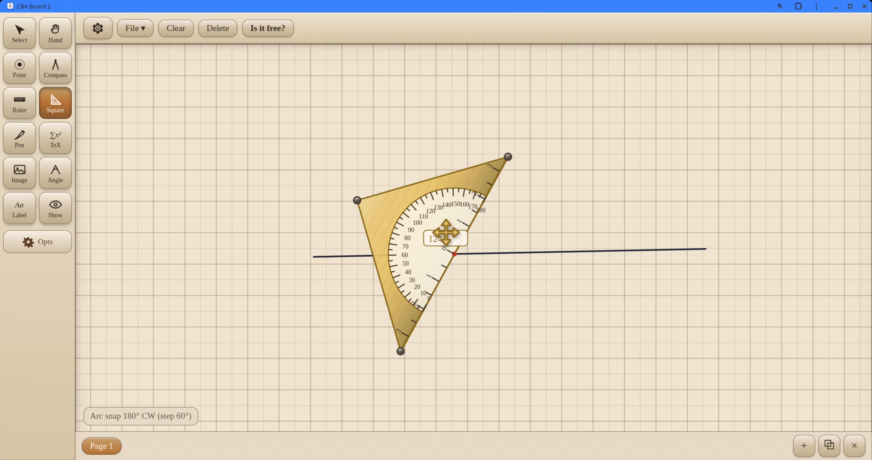
# Step: Move the set square off to the left and delete the slanted segment
pyautogui.moveTo(445, 233); pyautogui.dragTo(287, 188)
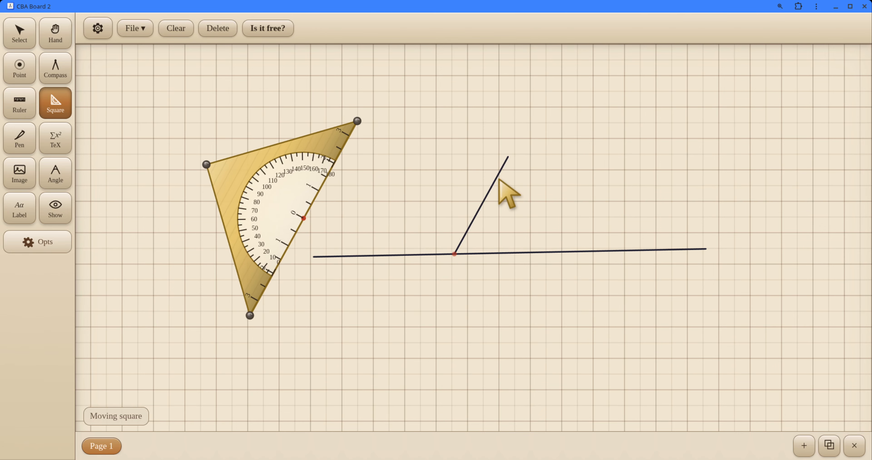
pyautogui.press('Delete')
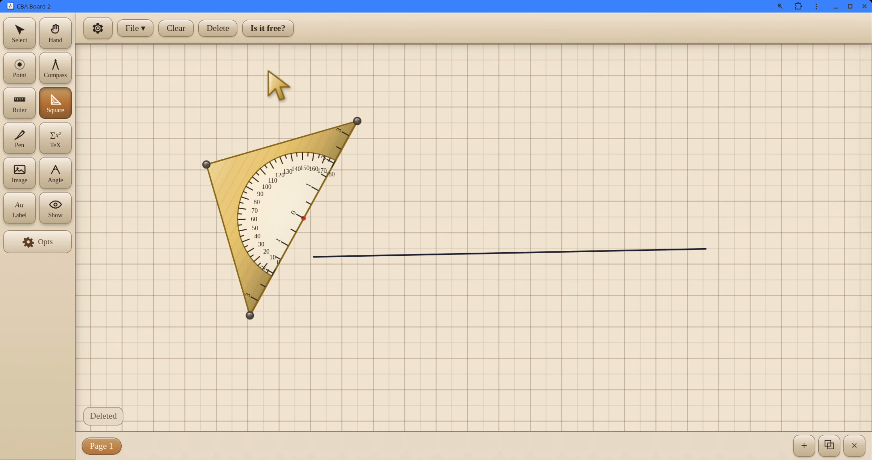
# Step: Shorten the ruler to between 6 and 7 units, tilt it upwards above the long segment and draw a segment about 5 units long
pyautogui.click(34, 102)
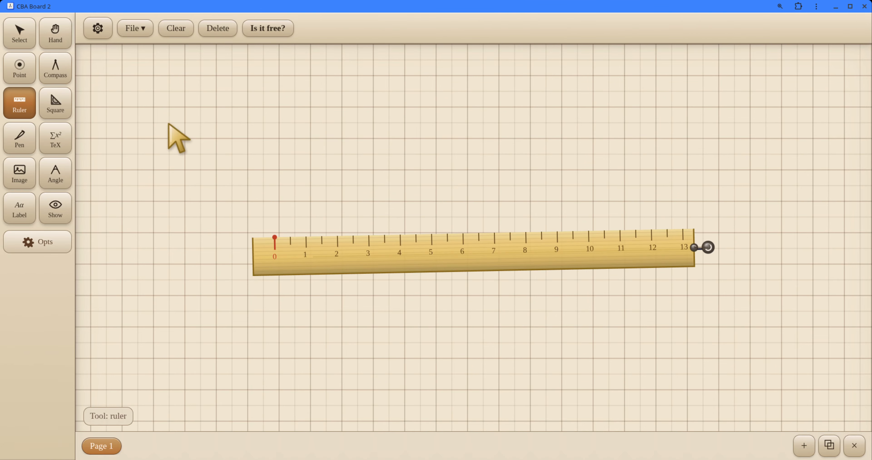
pyautogui.moveTo(452, 254); pyautogui.dragTo(500, 203)
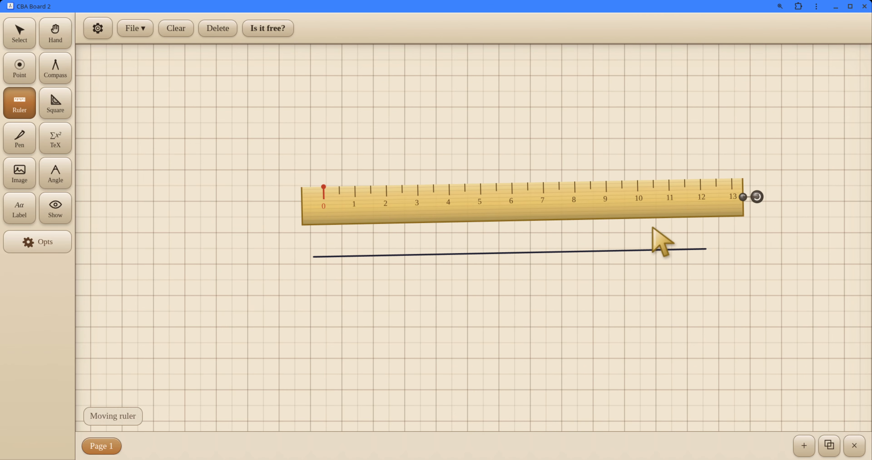
pyautogui.moveTo(741, 201); pyautogui.dragTo(538, 163)
pyautogui.moveTo(452, 219); pyautogui.dragTo(578, 180)
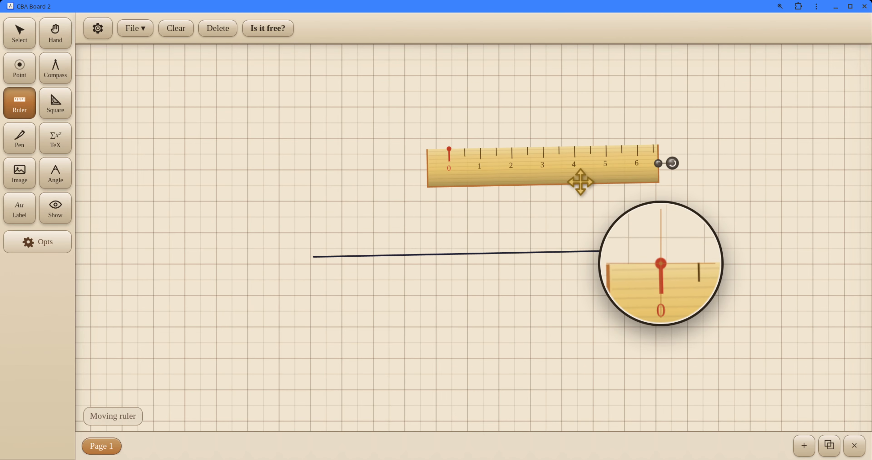
pyautogui.moveTo(675, 174); pyautogui.dragTo(662, 83)
pyautogui.moveTo(467, 153)
pyautogui.mouseDown()
pyautogui.moveTo(442, 204)
pyautogui.moveTo(440, 180)
pyautogui.moveTo(415, 165)
pyautogui.moveTo(564, 104)
pyautogui.mouseUp()
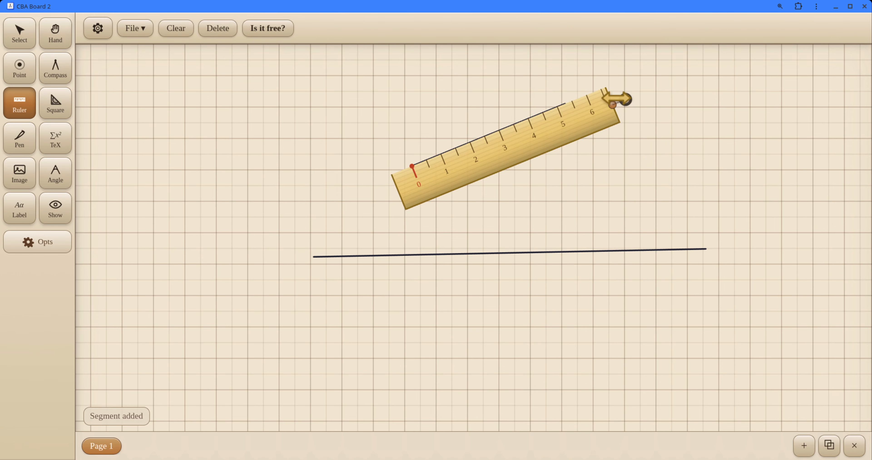
# Step: Turn the ruler downwards about the new segment's left endpoint and draw a second segment about 3.3 units long from that point
pyautogui.moveTo(626, 101); pyautogui.dragTo(618, 133)
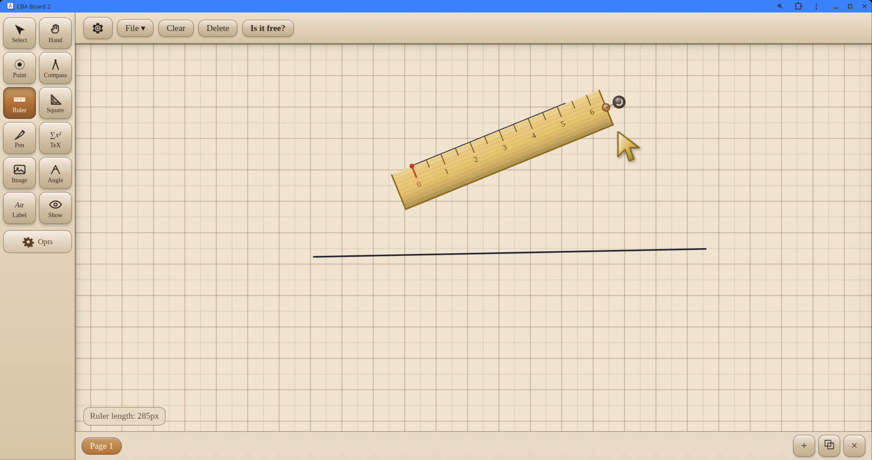
pyautogui.moveTo(619, 102); pyautogui.dragTo(617, 233)
pyautogui.moveTo(421, 156); pyautogui.dragTo(513, 208)
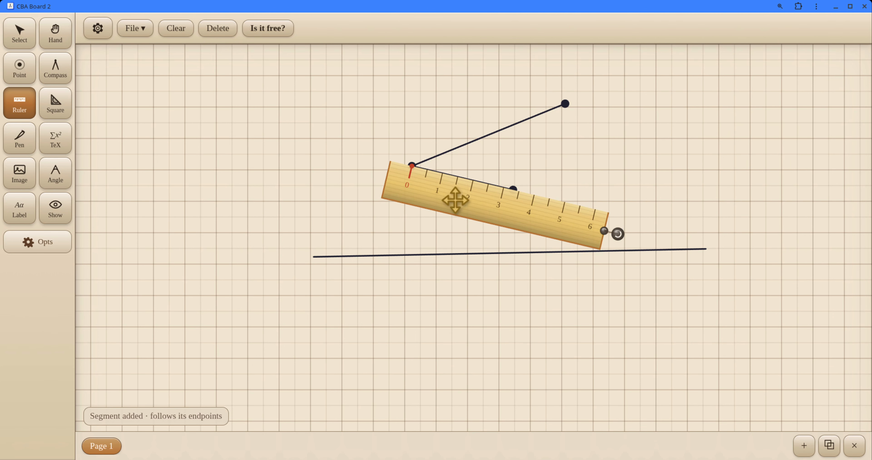
# Step: Draw the third side between the free endpoints of the two segments to close the triangle, and move the ruler away to the left
pyautogui.moveTo(455, 200); pyautogui.dragTo(696, 160)
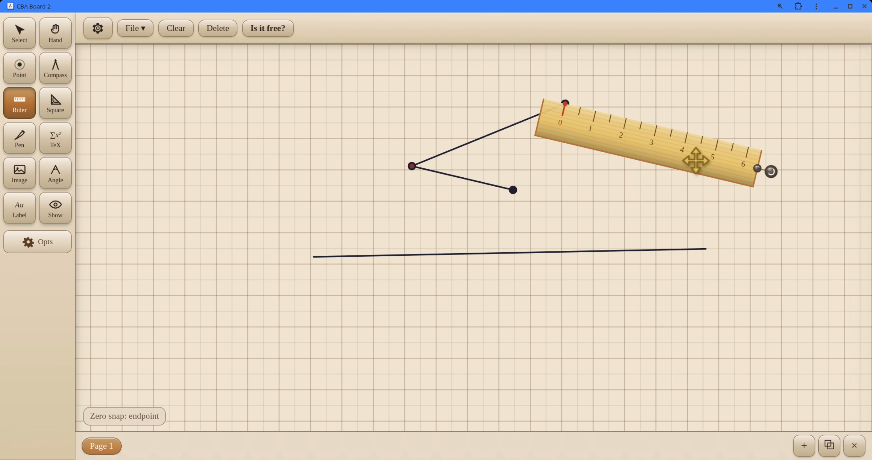
pyautogui.moveTo(771, 172); pyautogui.dragTo(437, 279)
pyautogui.moveTo(565, 104)
pyautogui.mouseDown()
pyautogui.moveTo(508, 202)
pyautogui.moveTo(514, 190)
pyautogui.moveTo(305, 184)
pyautogui.mouseUp()
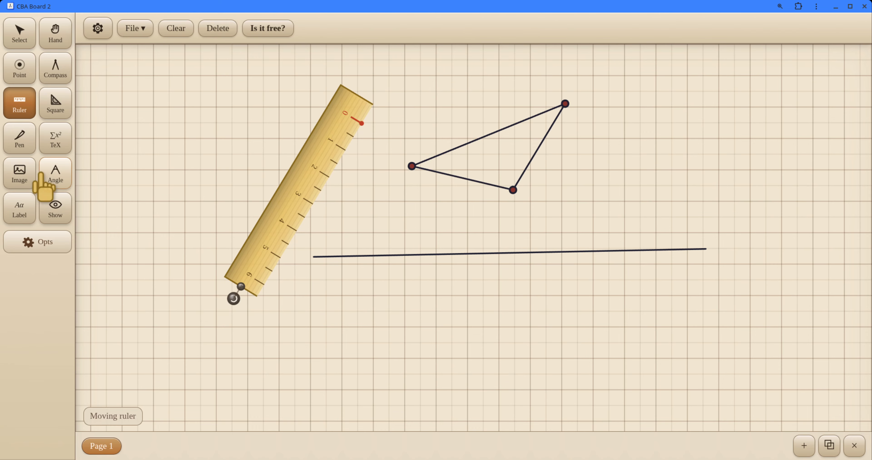
# Step: Bring the set square back just below the triangle and open its options
pyautogui.click(61, 93)
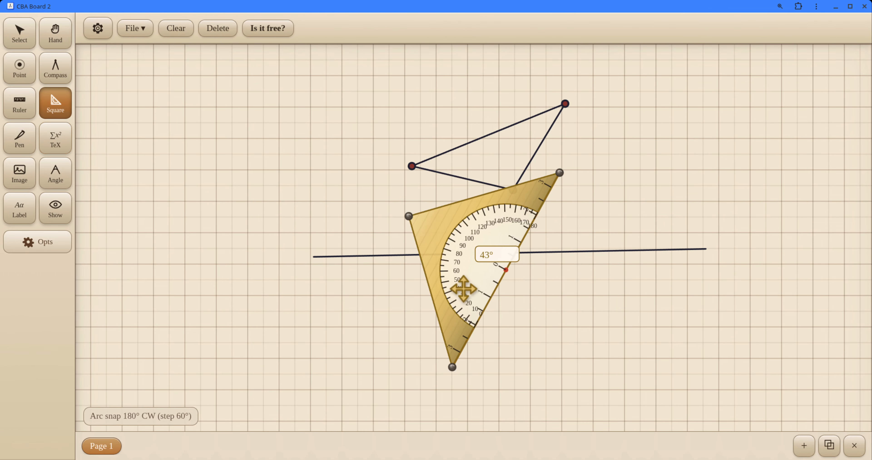
pyautogui.click(97, 31)
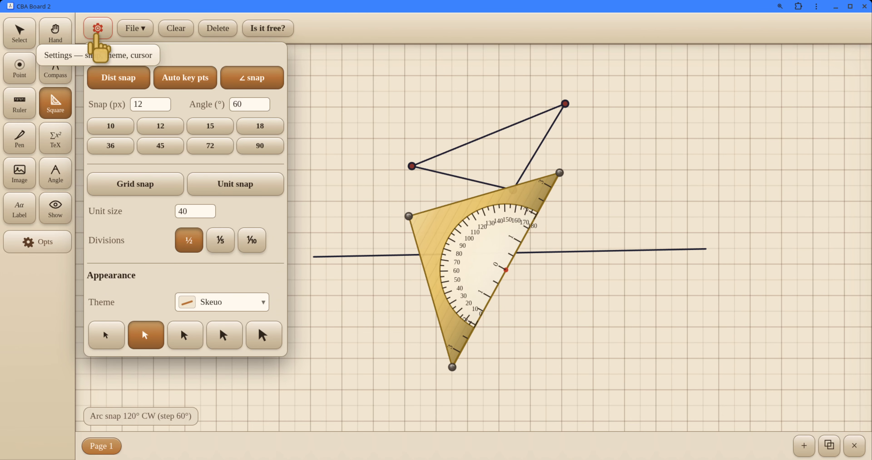
pyautogui.press('Escape')
pyautogui.click(35, 247)
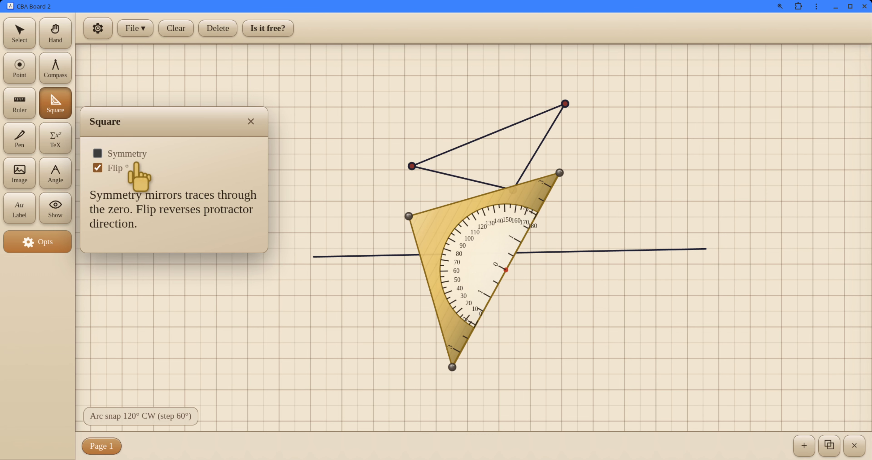
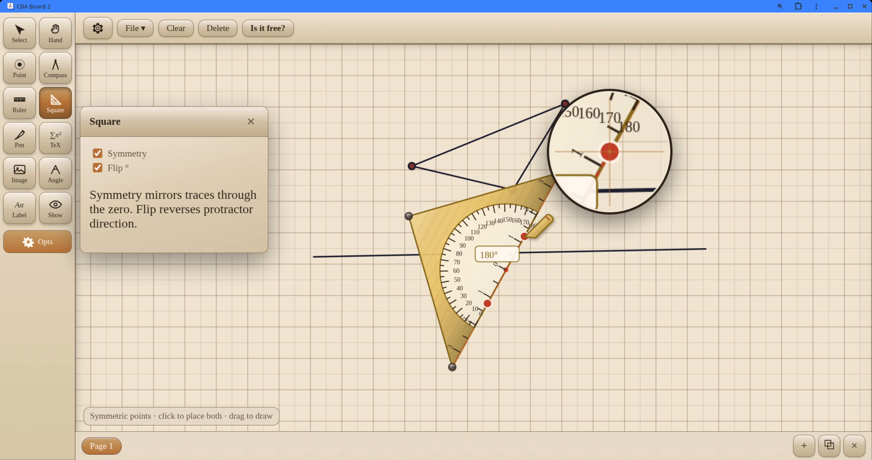
# Step: With 90° angle snapping, move and turn the set square so its zero and 90° mark lie on the long segment
pyautogui.click(93, 28)
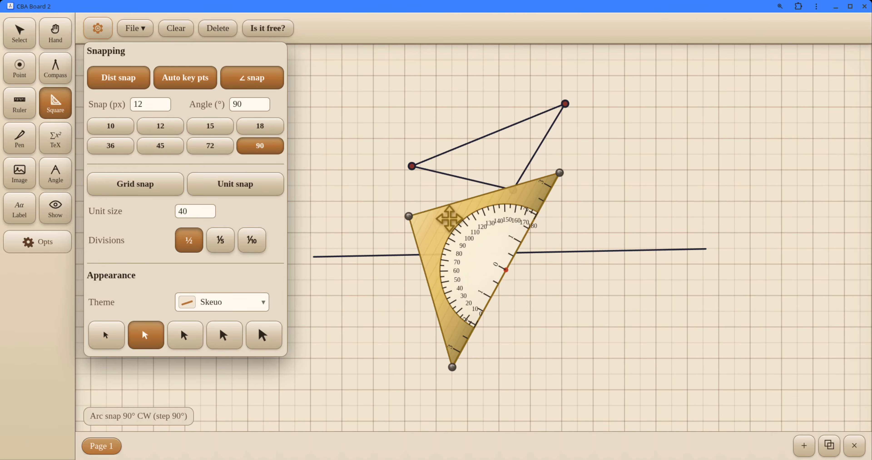
pyautogui.click(344, 228)
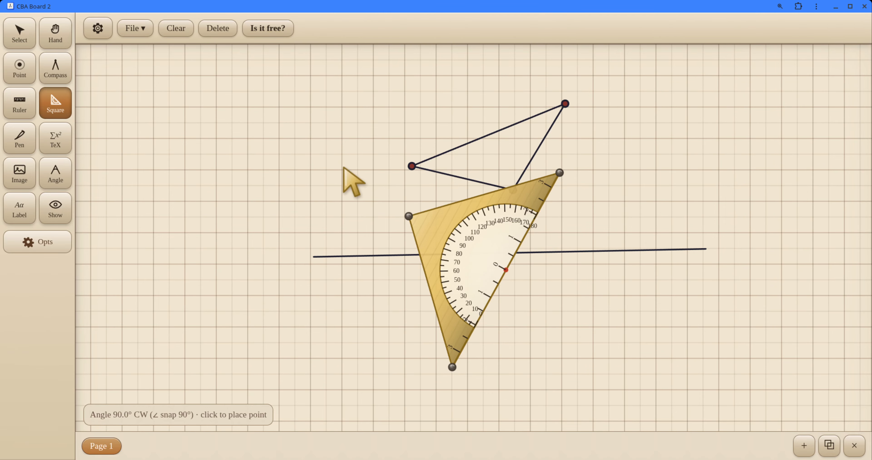
pyautogui.moveTo(468, 231); pyautogui.dragTo(459, 267)
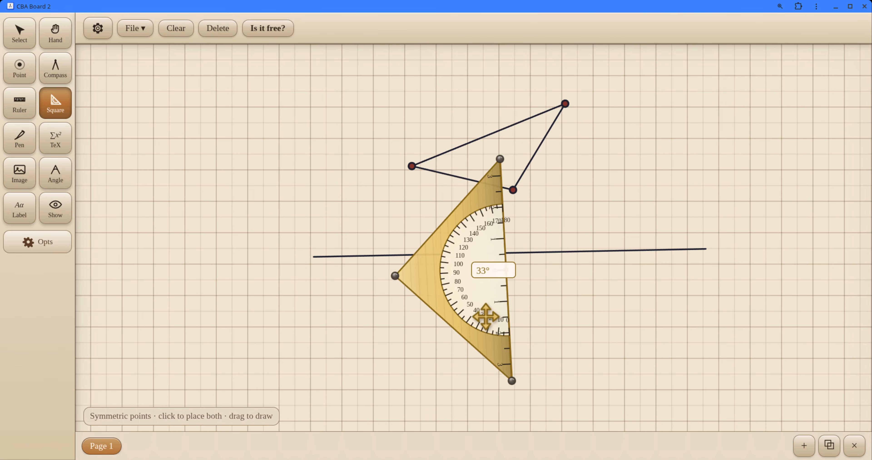
pyautogui.moveTo(490, 307); pyautogui.dragTo(485, 290)
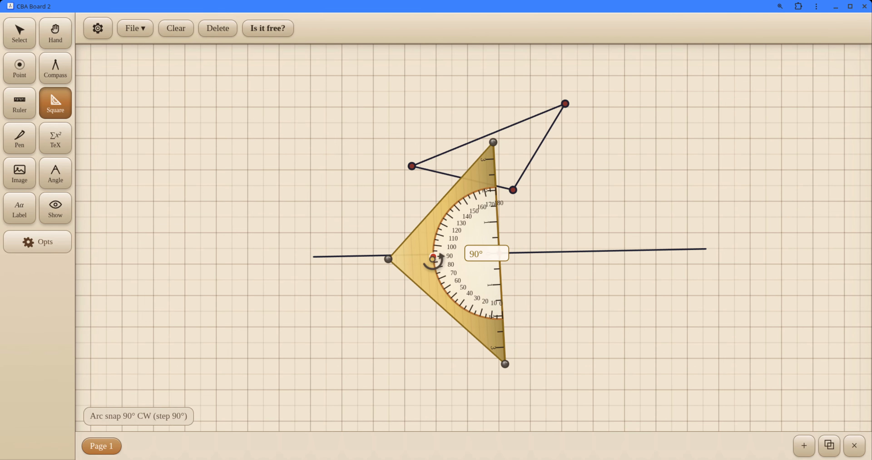
pyautogui.moveTo(434, 259)
pyautogui.mouseDown()
pyautogui.moveTo(444, 286)
pyautogui.moveTo(555, 311)
pyautogui.moveTo(395, 295)
pyautogui.moveTo(410, 260)
pyautogui.moveTo(419, 262)
pyautogui.mouseUp()
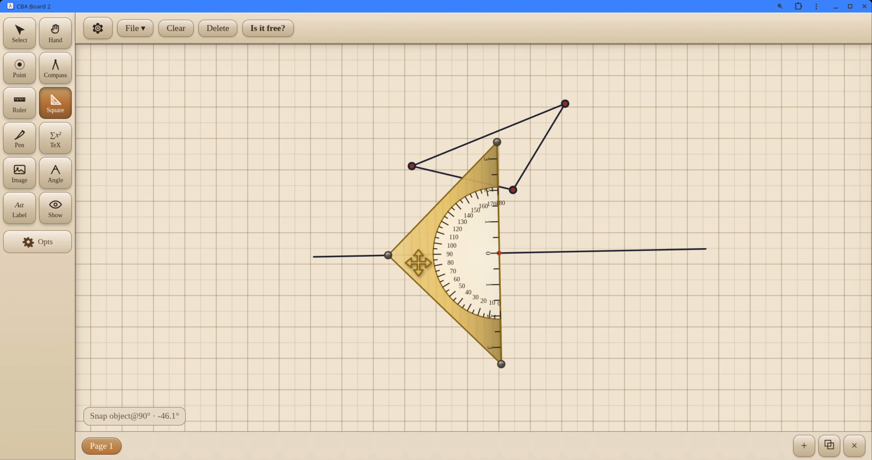
# Step: Enlarge the set square to about 5 units on each side of zero, and set the snap distance to 20 px
pyautogui.moveTo(504, 145); pyautogui.dragTo(482, 96)
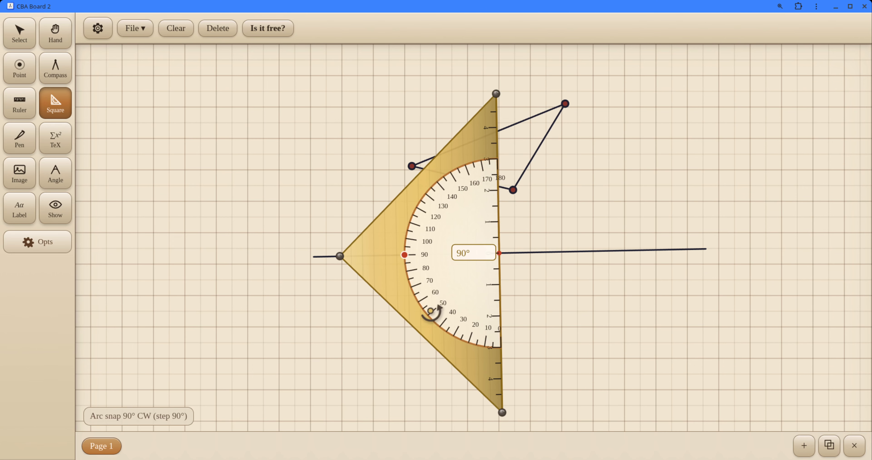
pyautogui.moveTo(425, 260); pyautogui.dragTo(536, 259)
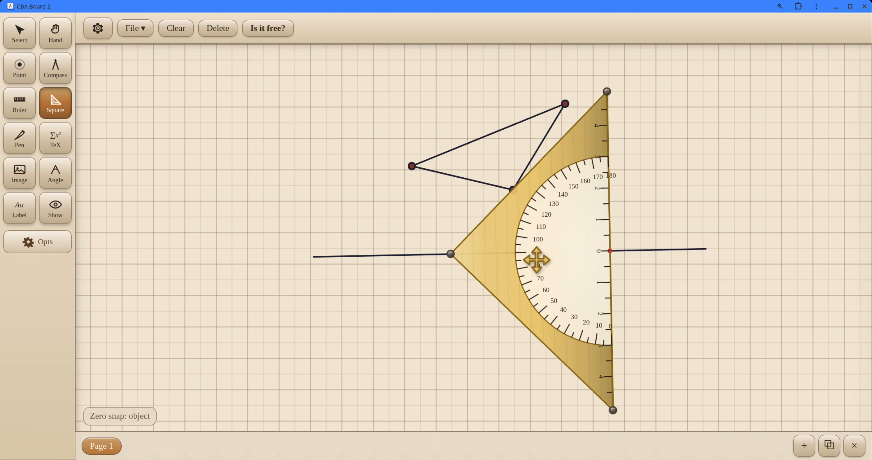
pyautogui.click(90, 34)
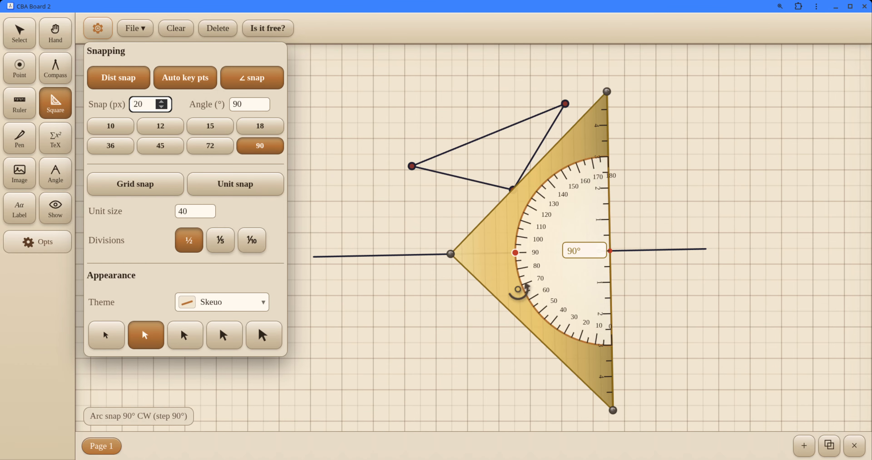
pyautogui.press('Escape')
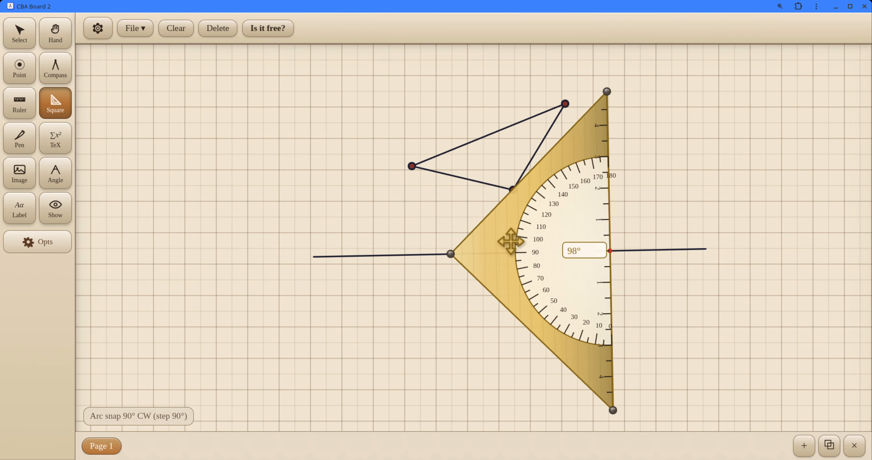
# Step: Slide the set square along the long segment to the triangle's upper right vertex and place the symmetric pair of points there
pyautogui.moveTo(503, 243); pyautogui.dragTo(446, 244)
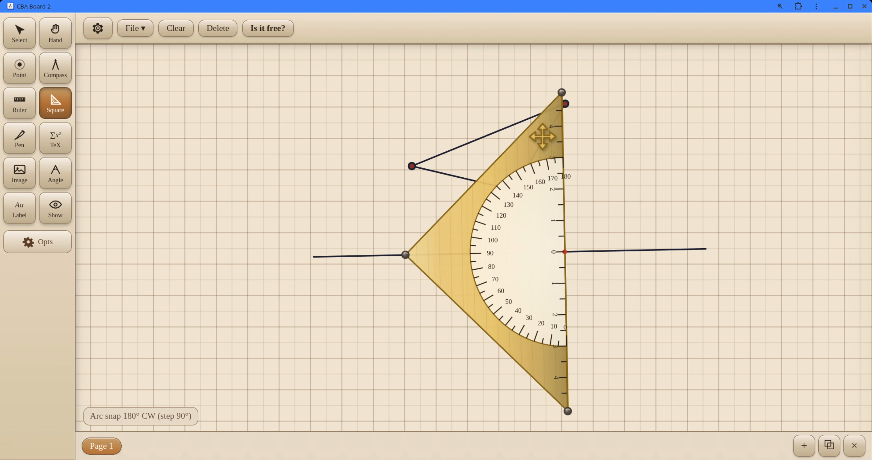
pyautogui.moveTo(543, 136)
pyautogui.mouseDown()
pyautogui.moveTo(564, 117)
pyautogui.moveTo(466, 165)
pyautogui.moveTo(487, 119)
pyautogui.moveTo(462, 116)
pyautogui.moveTo(506, 115)
pyautogui.moveTo(525, 95)
pyautogui.moveTo(537, 115)
pyautogui.moveTo(558, 113)
pyautogui.mouseUp()
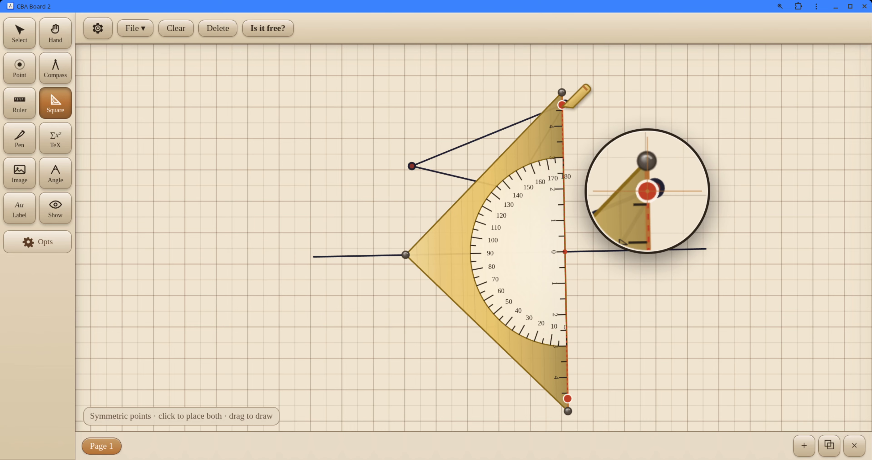
pyautogui.click(562, 105)
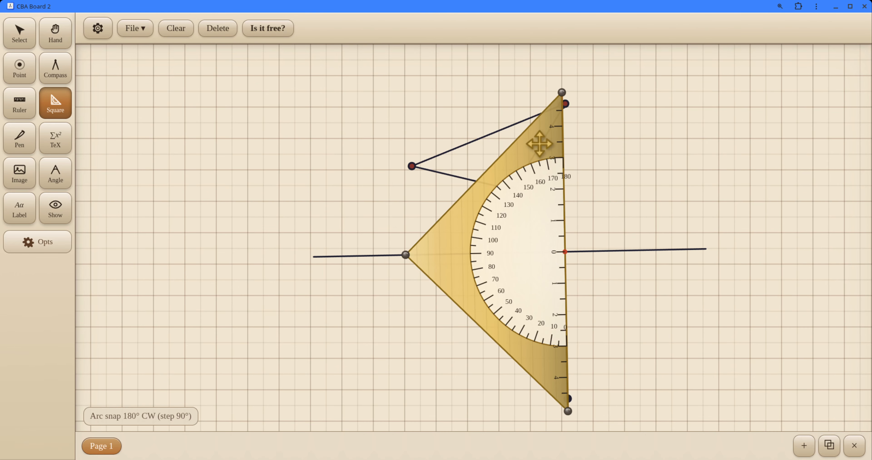
# Step: Place symmetric points for the triangle's lower and left vertices across the long segment, and move the set square aside
pyautogui.moveTo(539, 144); pyautogui.dragTo(489, 162)
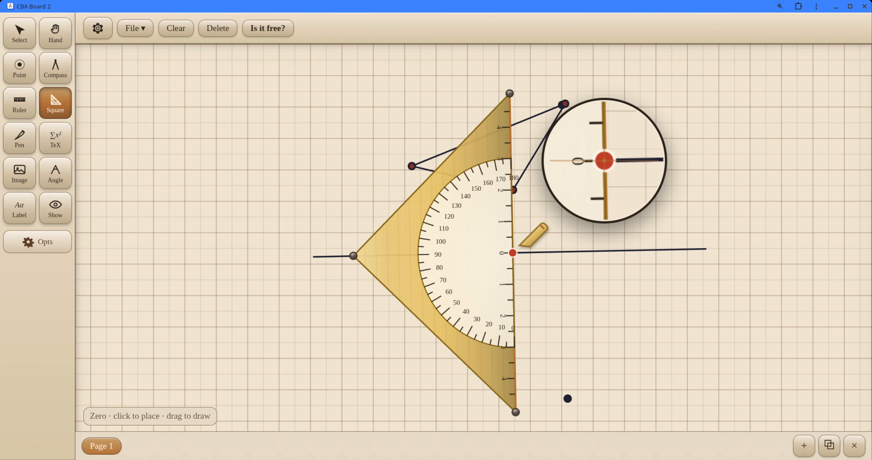
pyautogui.click(514, 190)
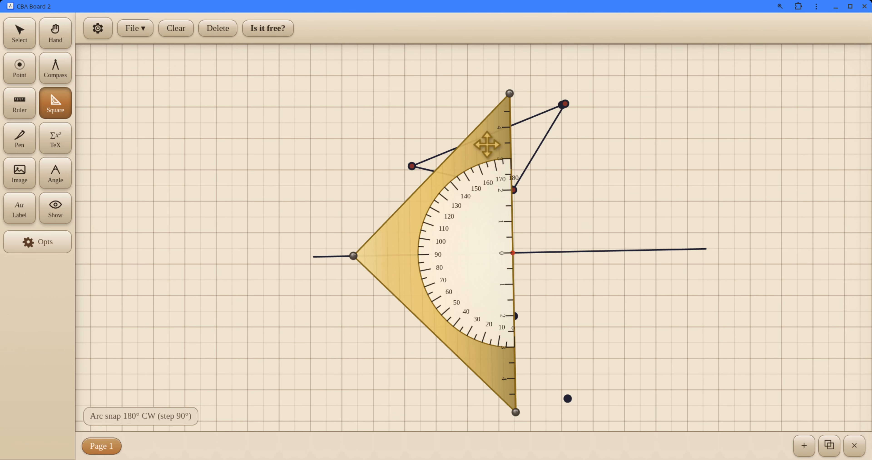
pyautogui.moveTo(491, 128); pyautogui.dragTo(383, 140)
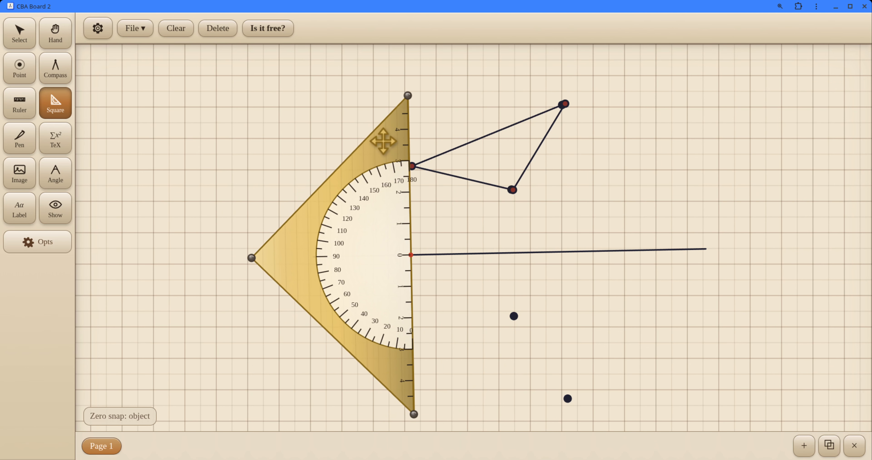
pyautogui.click(413, 167)
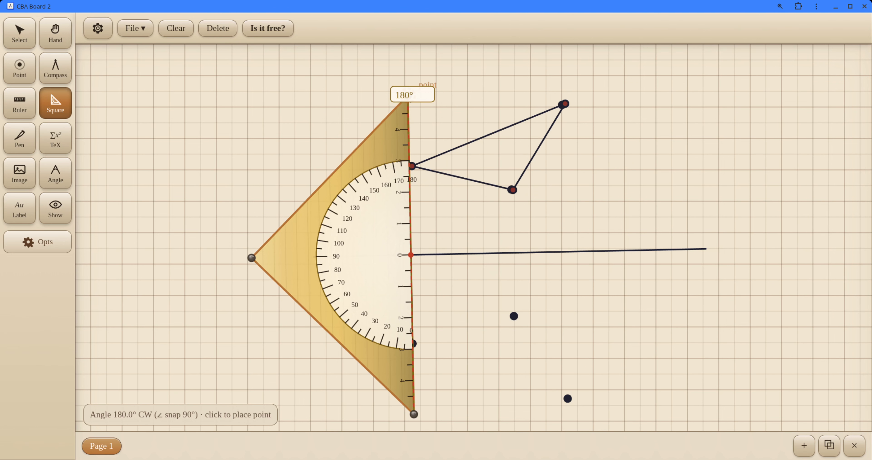
pyautogui.moveTo(367, 158); pyautogui.dragTo(270, 165)
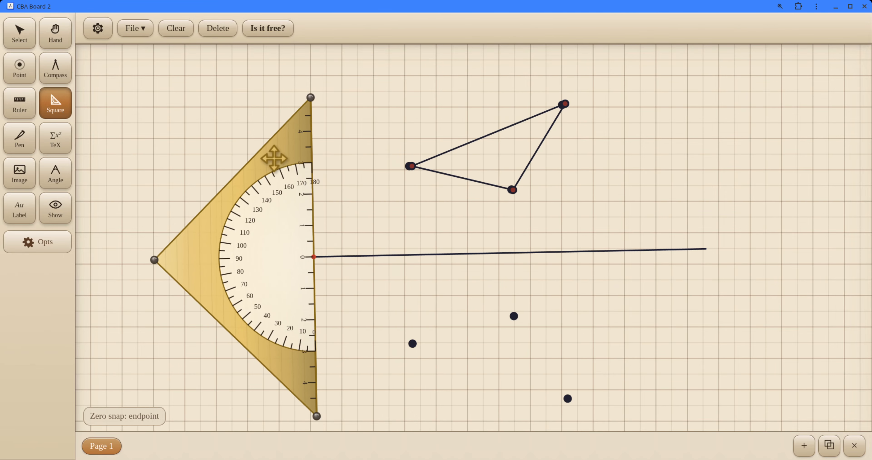
# Step: Put the ruler's zero on the uppermost mirrored point, turn it towards the left mirrored point and draw the segment joining them
pyautogui.click(14, 109)
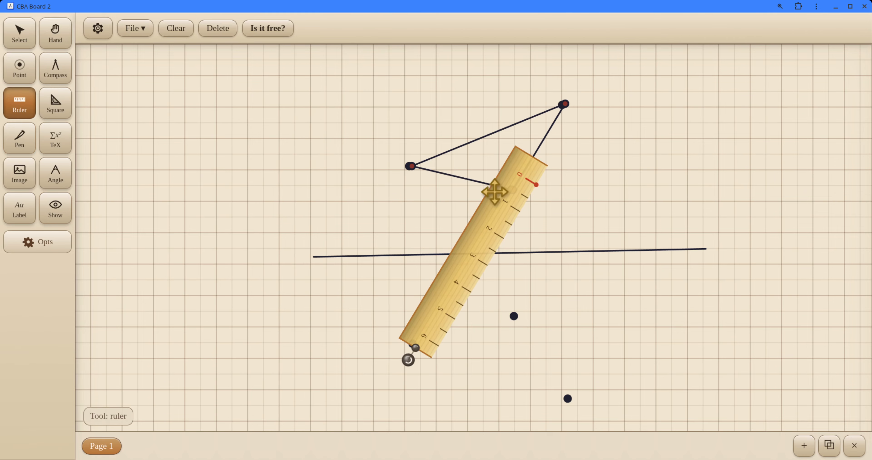
pyautogui.moveTo(494, 192); pyautogui.dragTo(475, 178)
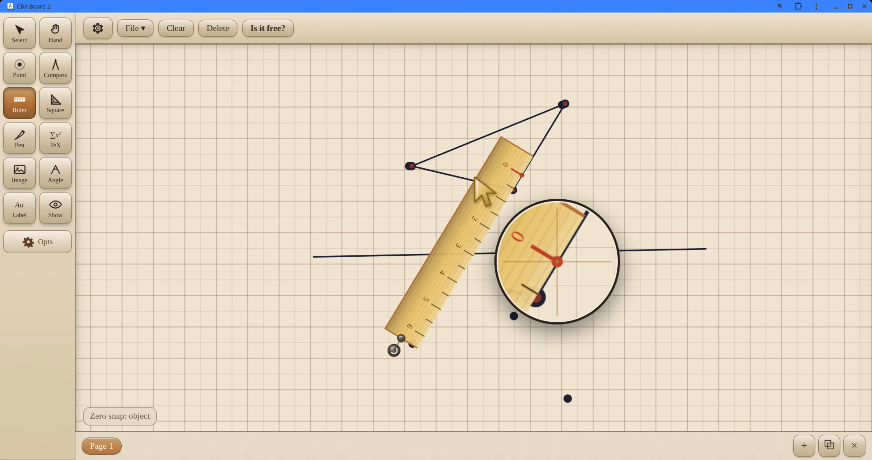
pyautogui.moveTo(404, 336); pyautogui.dragTo(444, 250)
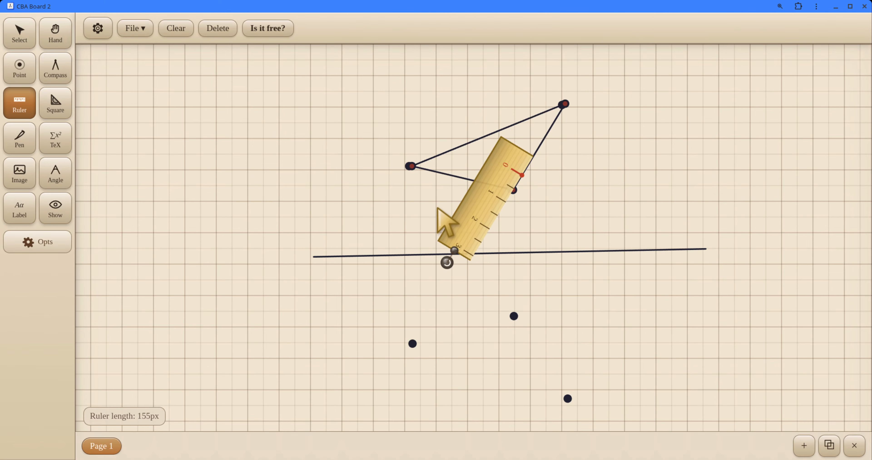
pyautogui.moveTo(477, 195); pyautogui.dragTo(451, 407)
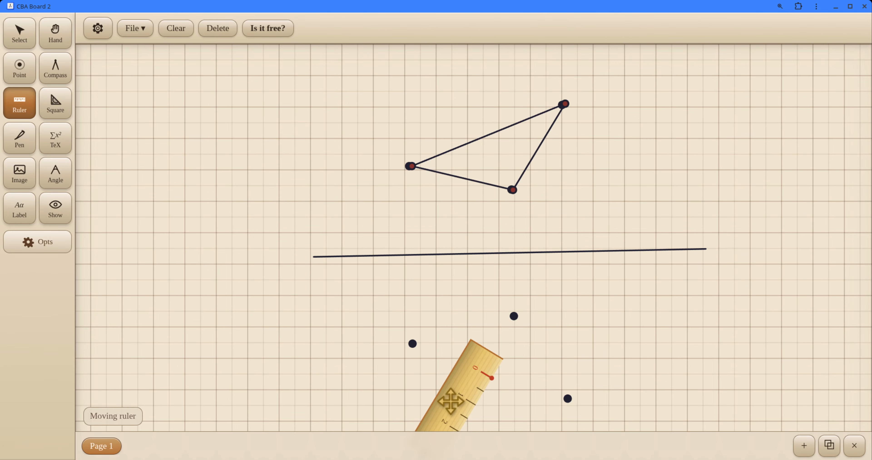
pyautogui.moveTo(451, 401); pyautogui.dragTo(466, 343)
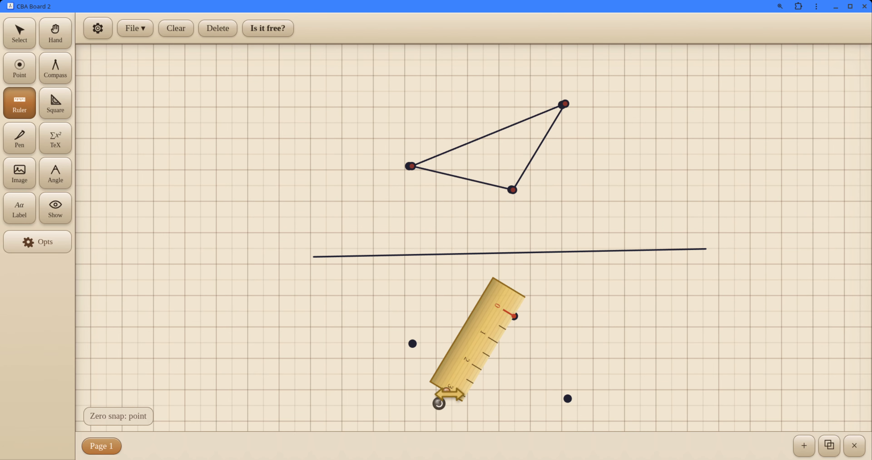
pyautogui.moveTo(449, 393)
pyautogui.mouseDown()
pyautogui.moveTo(406, 384)
pyautogui.moveTo(376, 360)
pyautogui.moveTo(376, 320)
pyautogui.moveTo(355, 322)
pyautogui.moveTo(374, 355)
pyautogui.mouseUp()
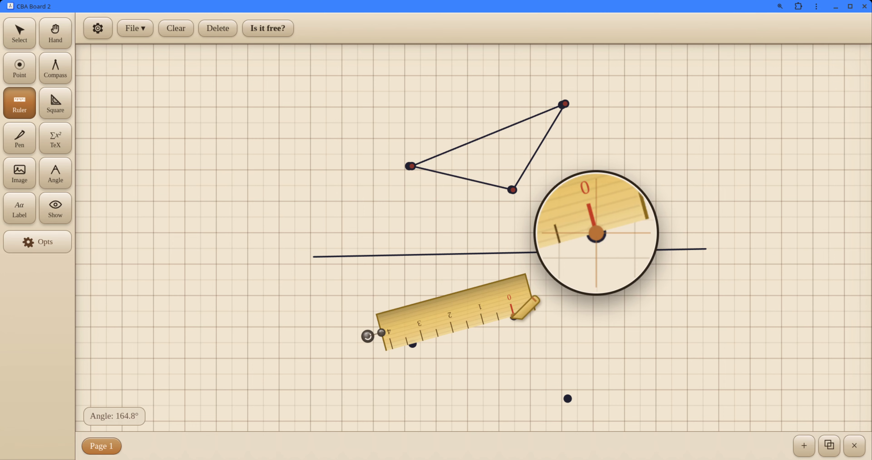
pyautogui.moveTo(513, 316)
pyautogui.mouseDown()
pyautogui.moveTo(410, 337)
pyautogui.moveTo(413, 344)
pyautogui.mouseUp()
# Step: Move the ruler's zero to the lowest mirrored point and draw the second side up to the uppermost mirrored point
pyautogui.moveTo(480, 293)
pyautogui.mouseDown()
pyautogui.moveTo(510, 315)
pyautogui.moveTo(533, 359)
pyautogui.mouseUp()
pyautogui.moveTo(683, 340); pyautogui.dragTo(608, 187)
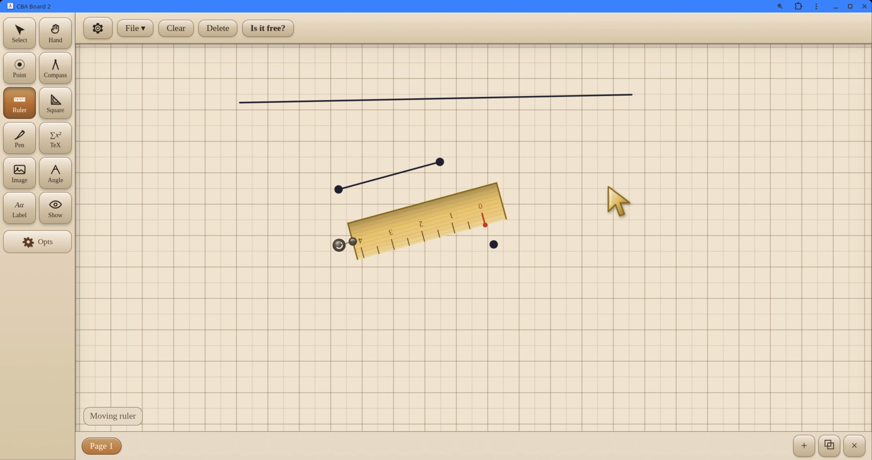
pyautogui.moveTo(476, 203); pyautogui.dragTo(484, 222)
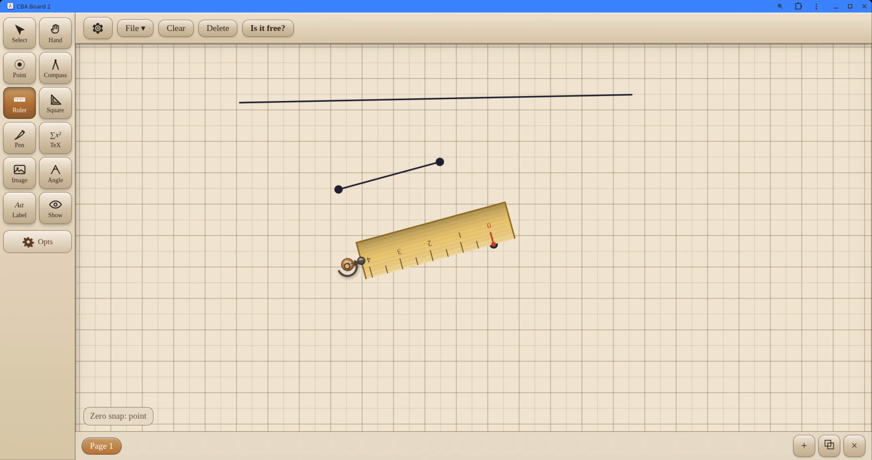
pyautogui.moveTo(347, 265); pyautogui.dragTo(429, 111)
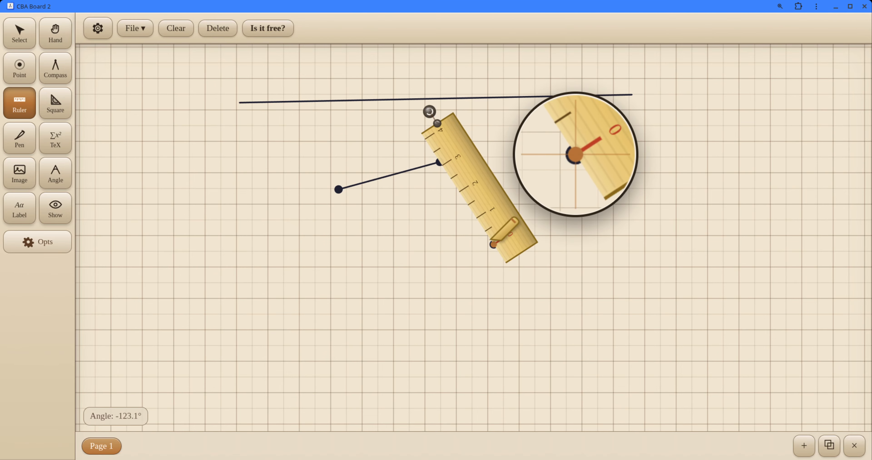
pyautogui.moveTo(491, 240); pyautogui.dragTo(440, 161)
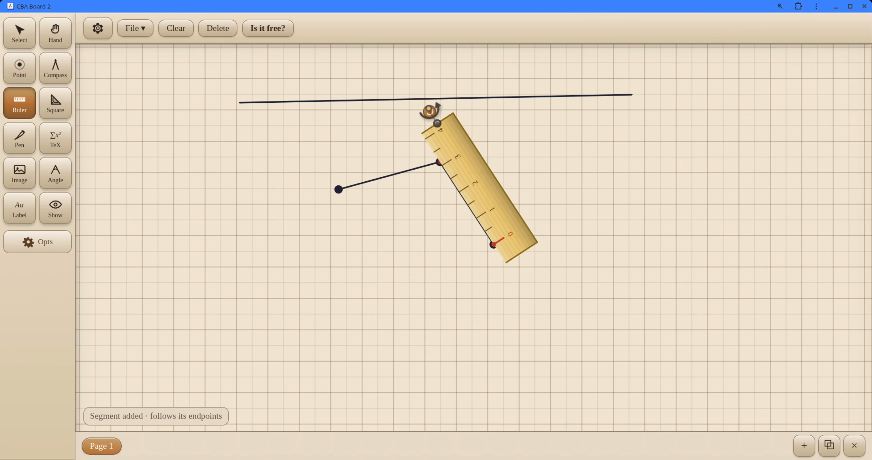
# Step: Lengthen the ruler, draw the third side between the lowest and left mirrored points, and move the ruler out of the way
pyautogui.moveTo(429, 108); pyautogui.dragTo(342, 190)
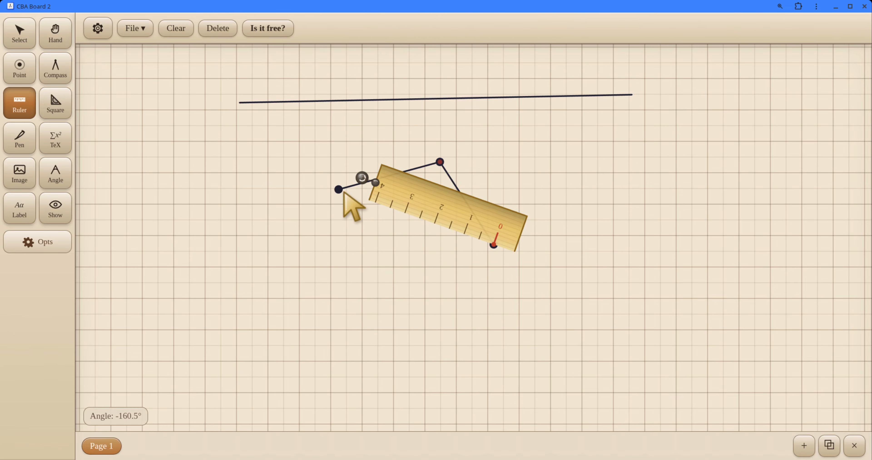
pyautogui.moveTo(377, 190); pyautogui.dragTo(266, 149)
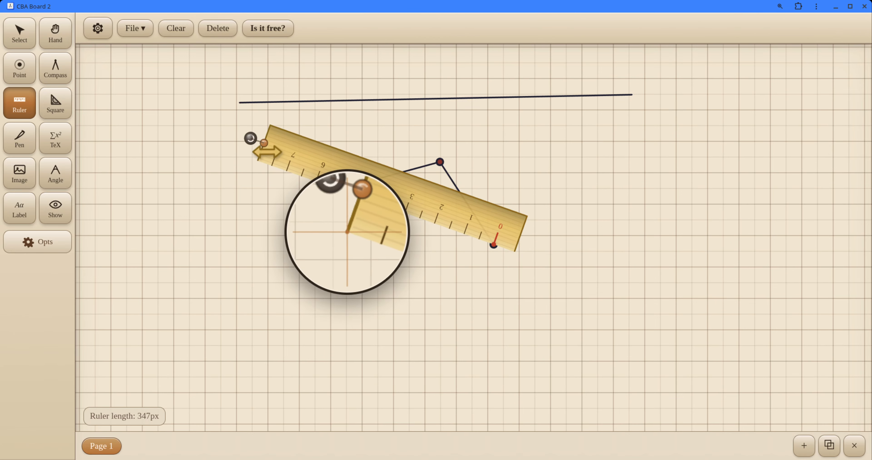
pyautogui.moveTo(494, 245)
pyautogui.mouseDown()
pyautogui.moveTo(340, 191)
pyautogui.moveTo(643, 233)
pyautogui.moveTo(552, 300)
pyautogui.mouseUp()
pyautogui.moveTo(591, 160); pyautogui.dragTo(567, 260)
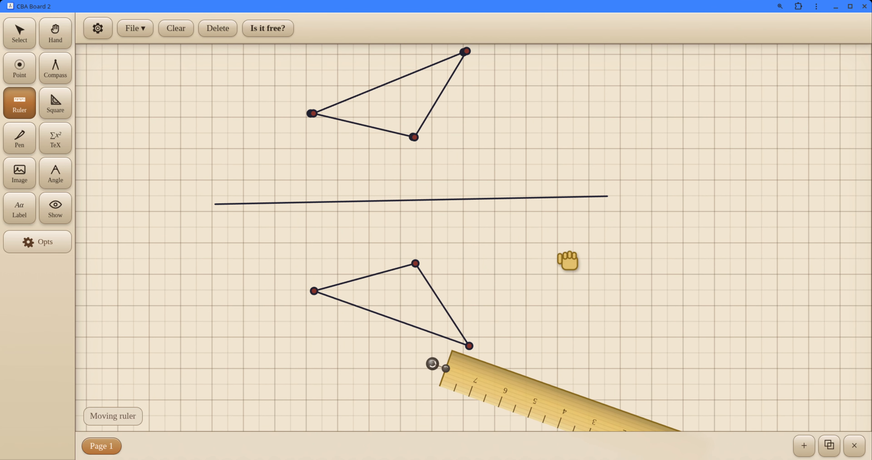
pyautogui.moveTo(578, 221); pyautogui.dragTo(574, 247)
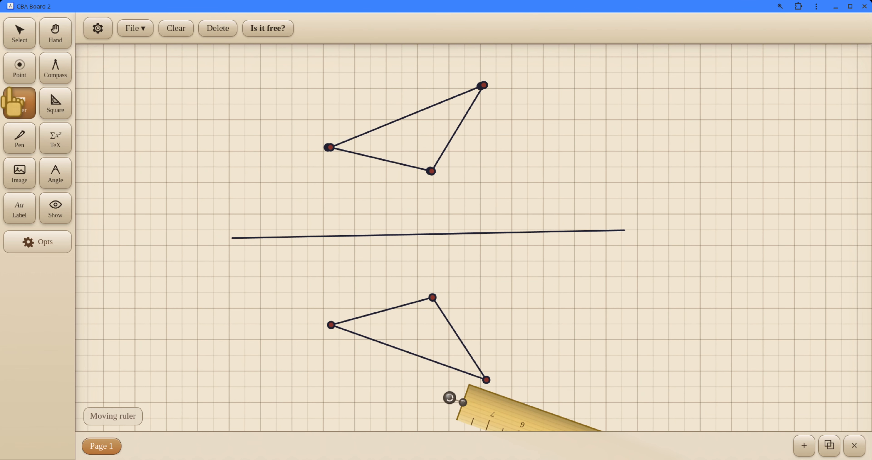
# Step: Put the drawing instruments away and delete the whole mirrored triangle below the long segment, including its three vertices
pyautogui.click(18, 33)
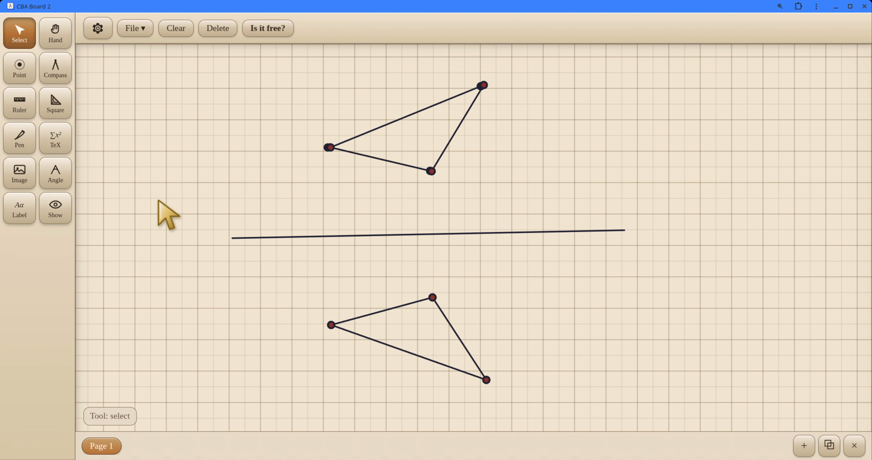
pyautogui.click(55, 103)
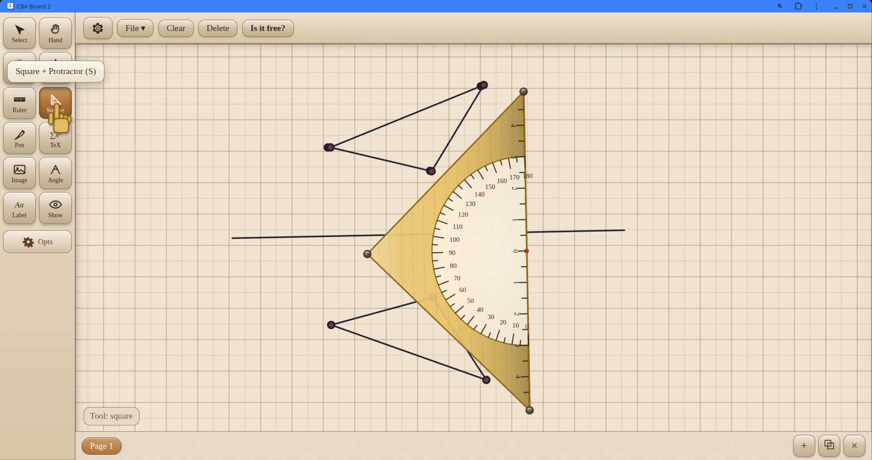
pyautogui.click(5, 44)
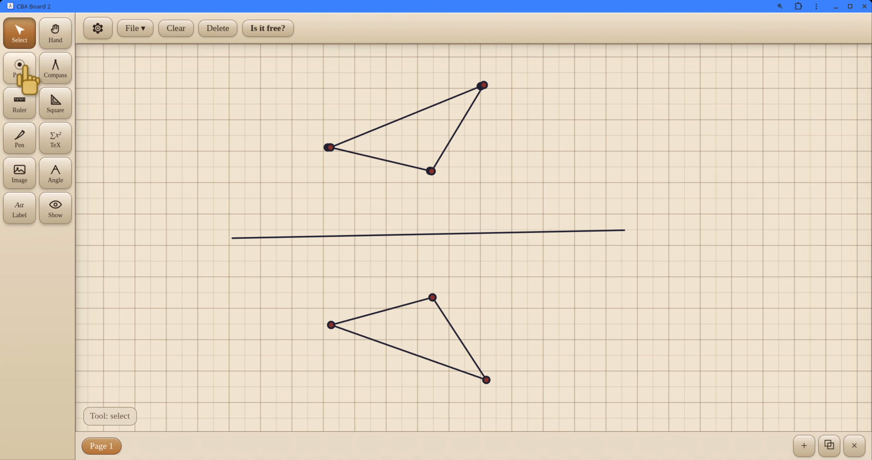
pyautogui.moveTo(287, 277); pyautogui.dragTo(582, 407)
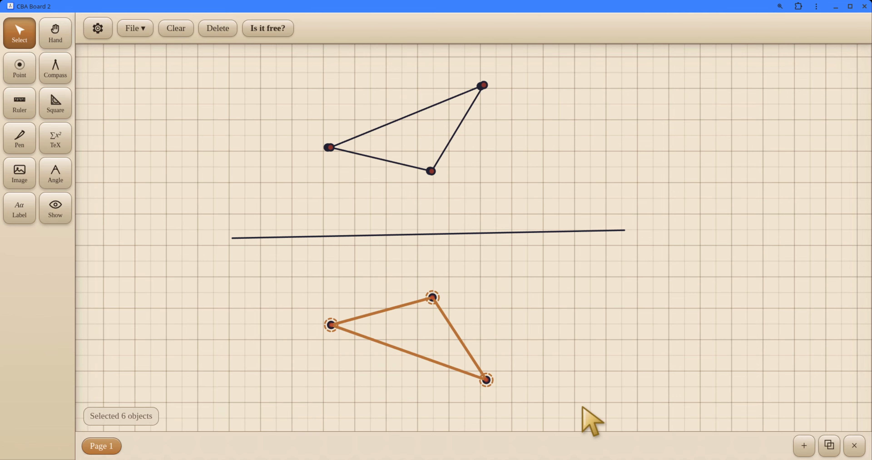
pyautogui.press('Delete')
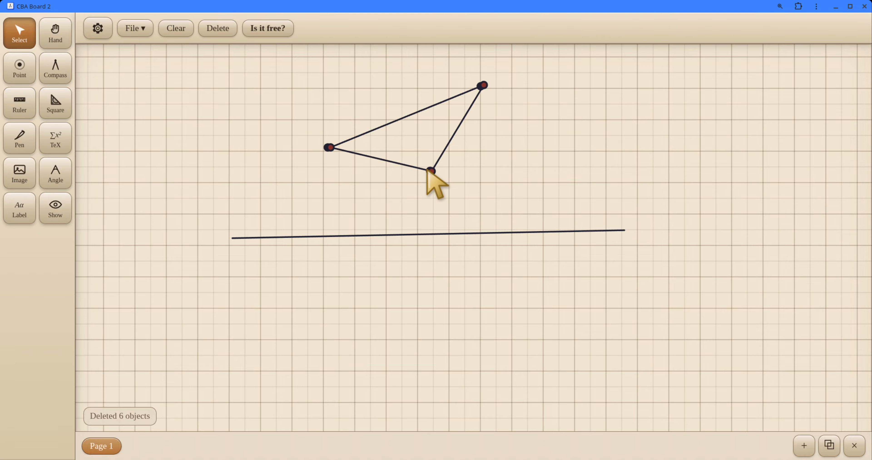
# Step: Pull the duplicate points off the original triangle's three vertices and delete them, leaving one point at each vertex
pyautogui.moveTo(427, 170); pyautogui.dragTo(494, 190)
pyautogui.press('Delete')
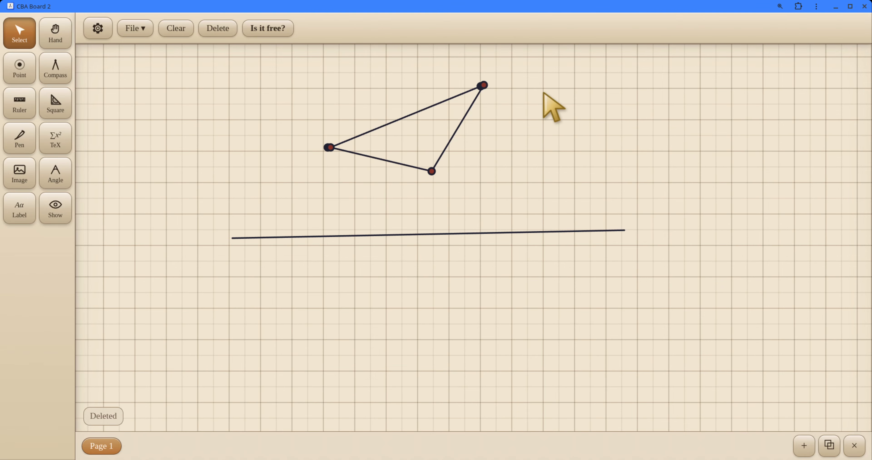
pyautogui.moveTo(484, 84); pyautogui.dragTo(530, 109)
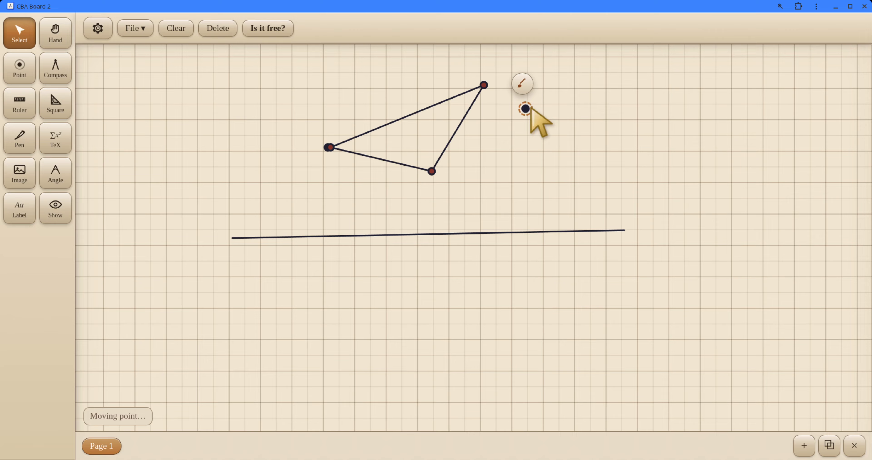
pyautogui.moveTo(325, 148)
pyautogui.mouseDown()
pyautogui.moveTo(337, 156)
pyautogui.moveTo(305, 192)
pyautogui.mouseUp()
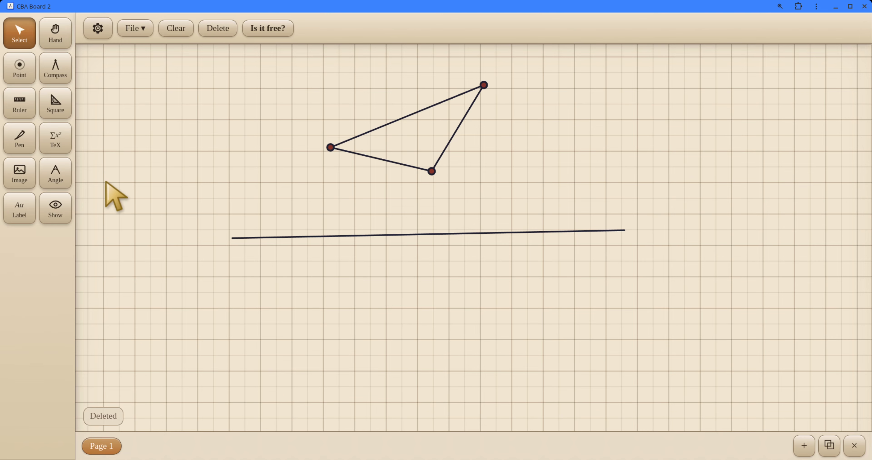
# Step: With the compass centred near the middle of the long segment, draw an arc from the triangle's uppermost vertex down below the segment
pyautogui.click(56, 75)
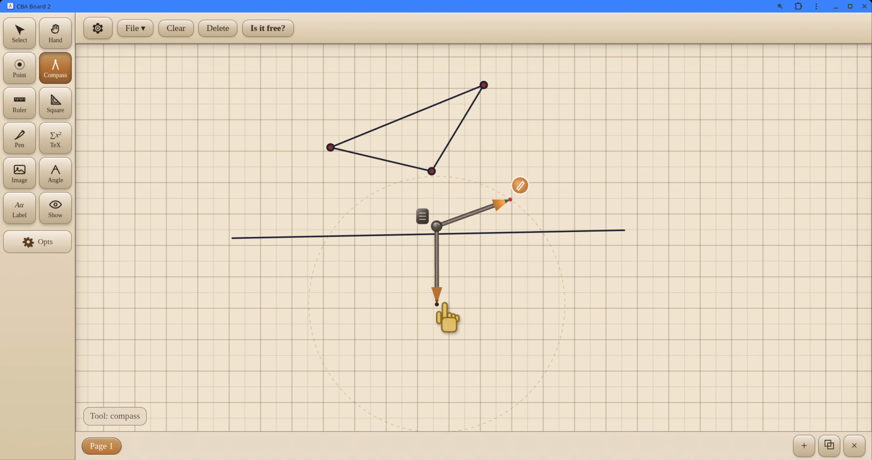
pyautogui.moveTo(444, 303); pyautogui.dragTo(410, 234)
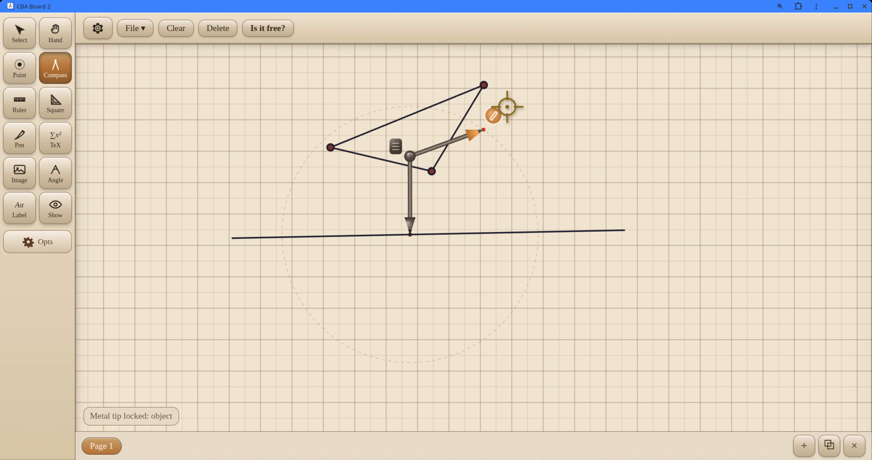
pyautogui.moveTo(484, 131); pyautogui.dragTo(483, 86)
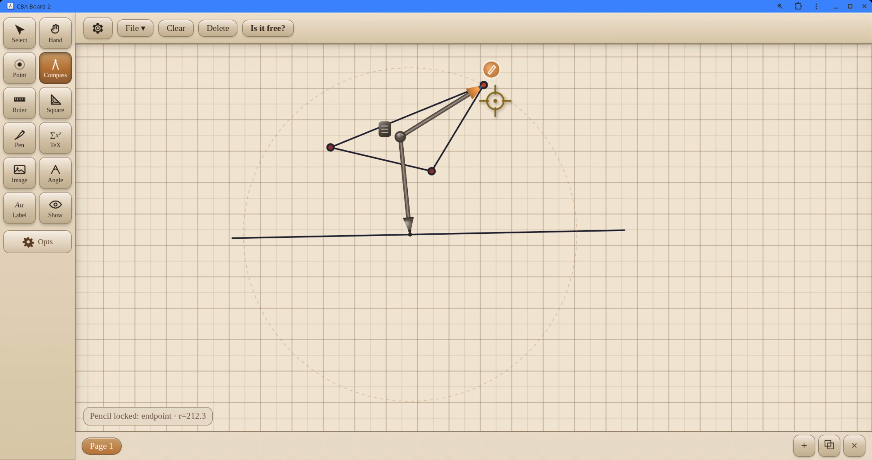
pyautogui.moveTo(385, 136)
pyautogui.mouseDown()
pyautogui.moveTo(440, 143)
pyautogui.moveTo(532, 267)
pyautogui.moveTo(490, 349)
pyautogui.moveTo(437, 389)
pyautogui.mouseUp()
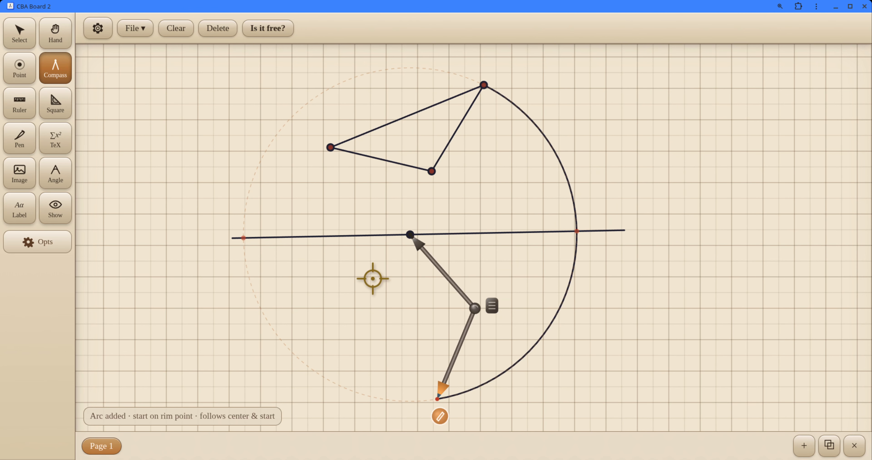
# Step: Draw a second arc through the uppermost vertex from a centre near the segment's left end, and place a point where the arcs cross below
pyautogui.moveTo(442, 268); pyautogui.dragTo(296, 280)
pyautogui.moveTo(298, 403)
pyautogui.mouseDown()
pyautogui.moveTo(391, 332)
pyautogui.moveTo(506, 103)
pyautogui.moveTo(486, 99)
pyautogui.mouseUp()
pyautogui.moveTo(325, 88)
pyautogui.mouseDown()
pyautogui.moveTo(488, 138)
pyautogui.moveTo(561, 340)
pyautogui.moveTo(550, 429)
pyautogui.moveTo(516, 451)
pyautogui.moveTo(514, 440)
pyautogui.mouseUp()
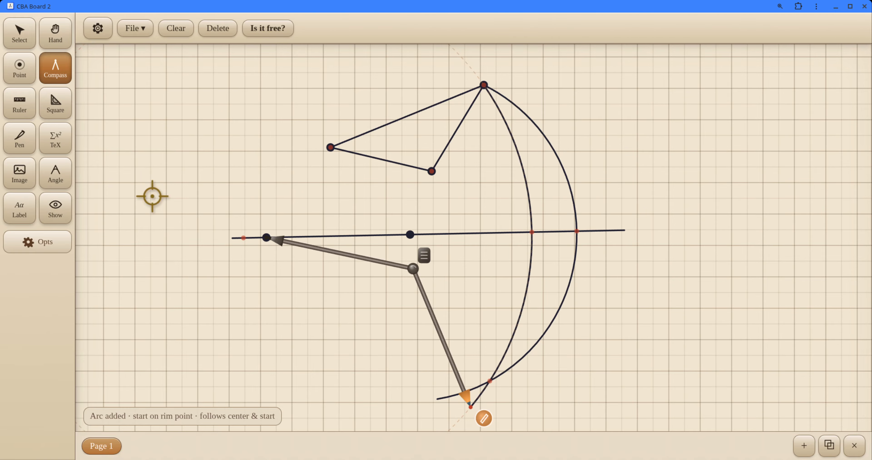
pyautogui.click(21, 75)
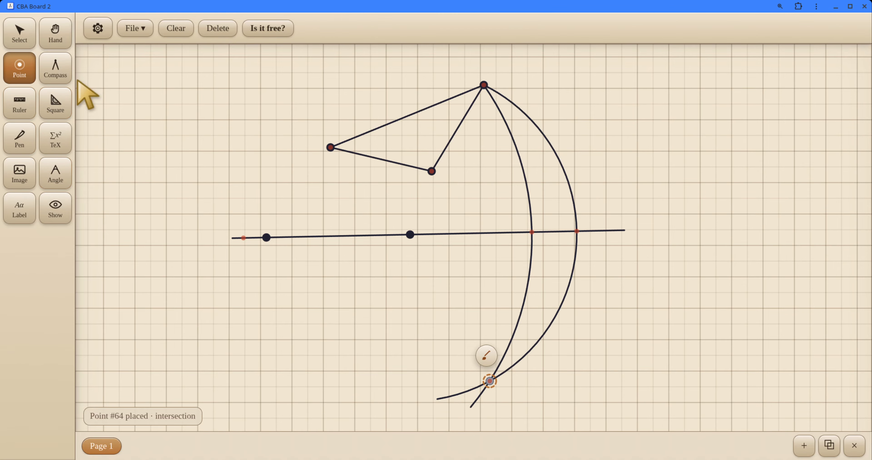
# Step: Centre the compass on the long segment right of the triangle's lower vertex and draw an arc from that vertex to below the segment
pyautogui.click(54, 80)
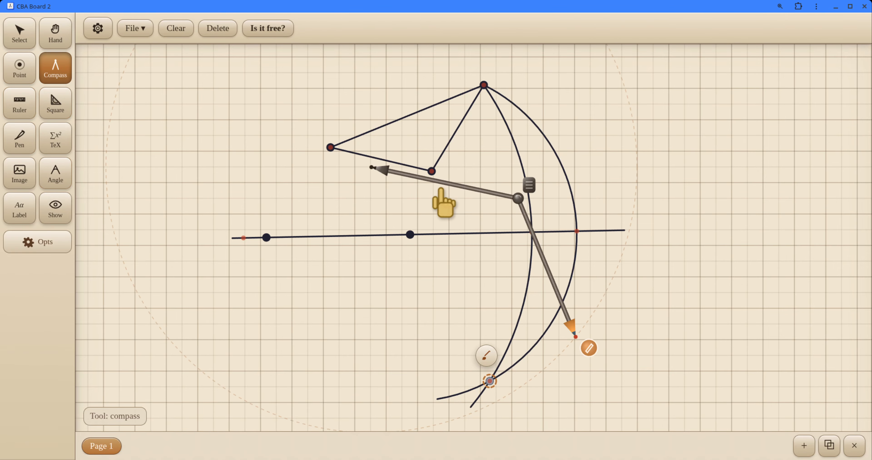
pyautogui.moveTo(441, 190); pyautogui.dragTo(565, 253)
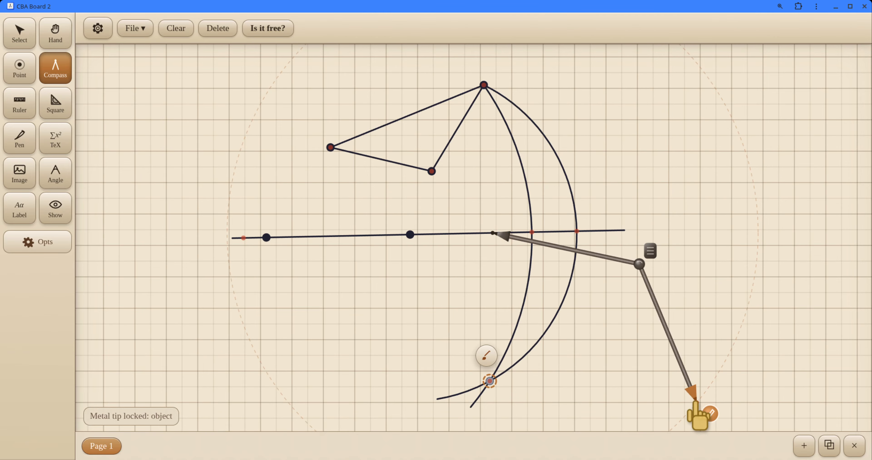
pyautogui.moveTo(694, 401)
pyautogui.mouseDown()
pyautogui.moveTo(470, 186)
pyautogui.moveTo(431, 171)
pyautogui.mouseUp()
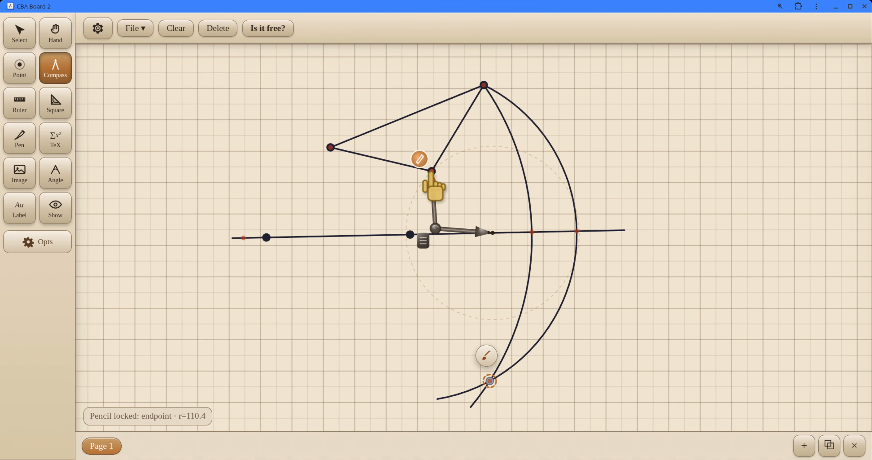
pyautogui.moveTo(425, 236)
pyautogui.mouseDown()
pyautogui.moveTo(483, 329)
pyautogui.moveTo(505, 306)
pyautogui.mouseUp()
# Step: Draw another arc through the lower vertex from a centre farther right on the segment, and mark the arcs' crossing below it with a point
pyautogui.moveTo(511, 248)
pyautogui.mouseDown()
pyautogui.moveTo(553, 258)
pyautogui.moveTo(522, 250)
pyautogui.moveTo(547, 341)
pyautogui.moveTo(558, 243)
pyautogui.moveTo(568, 258)
pyautogui.moveTo(558, 262)
pyautogui.moveTo(561, 278)
pyautogui.moveTo(563, 264)
pyautogui.moveTo(576, 264)
pyautogui.mouseUp()
pyautogui.moveTo(578, 314); pyautogui.dragTo(434, 175)
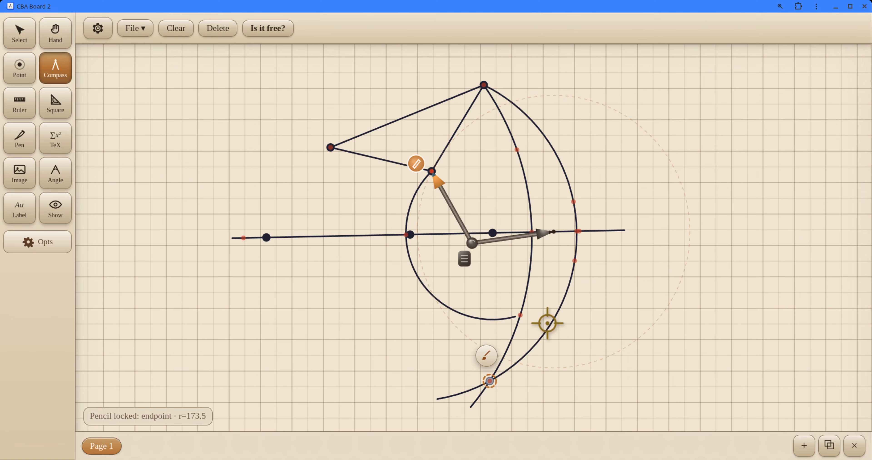
pyautogui.moveTo(464, 254); pyautogui.dragTo(498, 299)
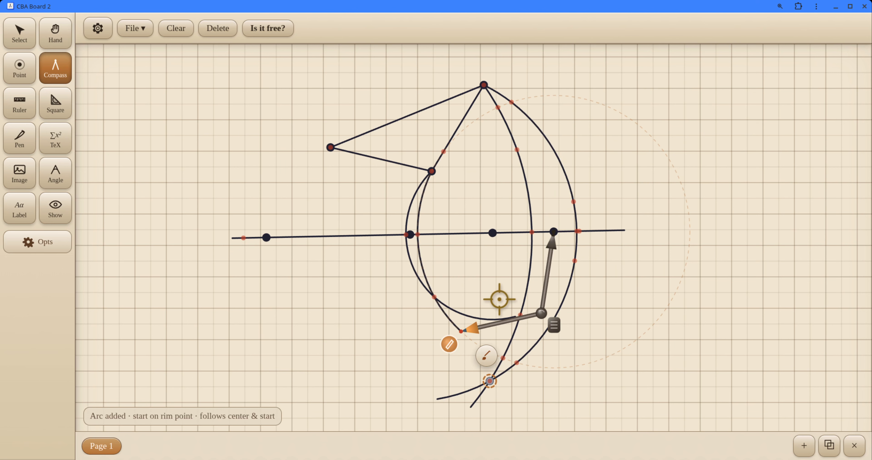
pyautogui.click(22, 70)
pyautogui.click(433, 297)
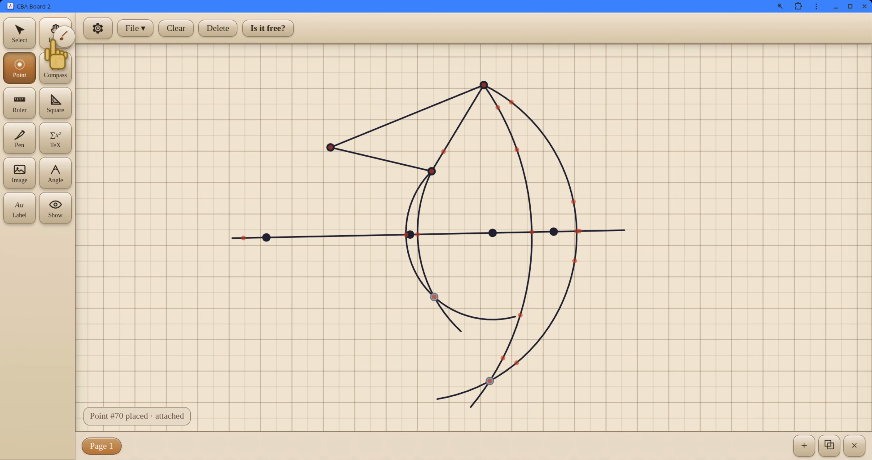
# Step: Centre the compass on the segment below the triangle's left vertex and draw a large arc from that vertex round beneath the segment
pyautogui.click(51, 79)
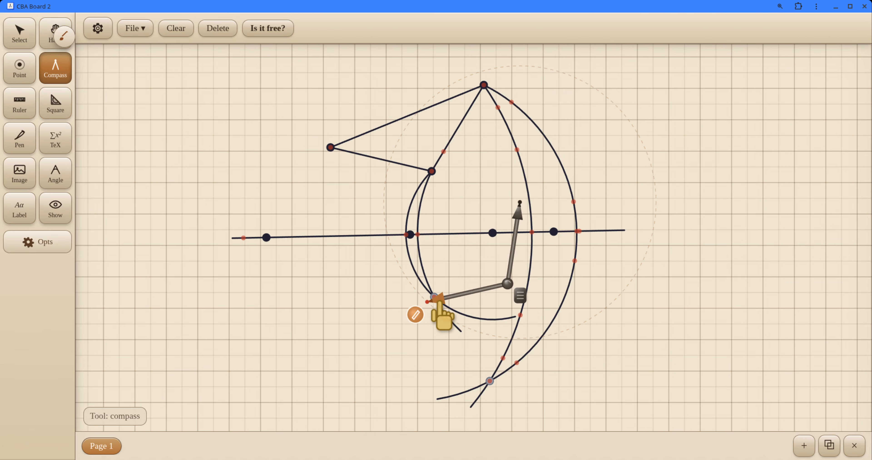
pyautogui.moveTo(518, 215)
pyautogui.mouseDown()
pyautogui.moveTo(324, 264)
pyautogui.moveTo(324, 249)
pyautogui.mouseUp()
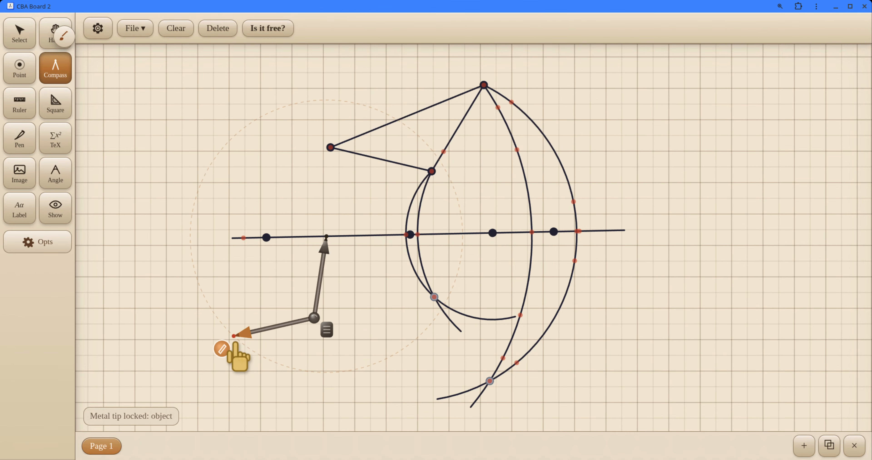
pyautogui.moveTo(236, 343)
pyautogui.mouseDown()
pyautogui.moveTo(214, 208)
pyautogui.moveTo(346, 159)
pyautogui.moveTo(338, 158)
pyautogui.mouseUp()
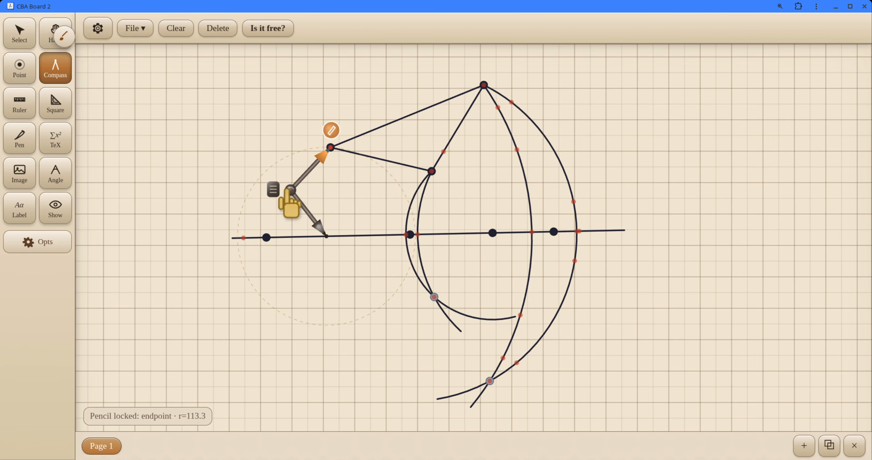
pyautogui.moveTo(276, 190)
pyautogui.mouseDown()
pyautogui.moveTo(270, 301)
pyautogui.moveTo(347, 305)
pyautogui.moveTo(371, 286)
pyautogui.moveTo(363, 284)
pyautogui.mouseUp()
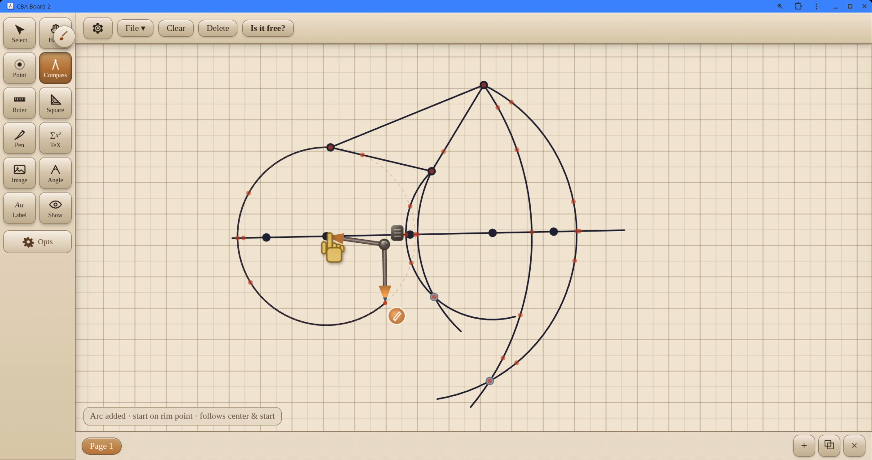
# Step: Draw a second arc through the left vertex from the existing centre near the segment's left end, and place a point at their lower crossing
pyautogui.moveTo(329, 234); pyautogui.dragTo(273, 237)
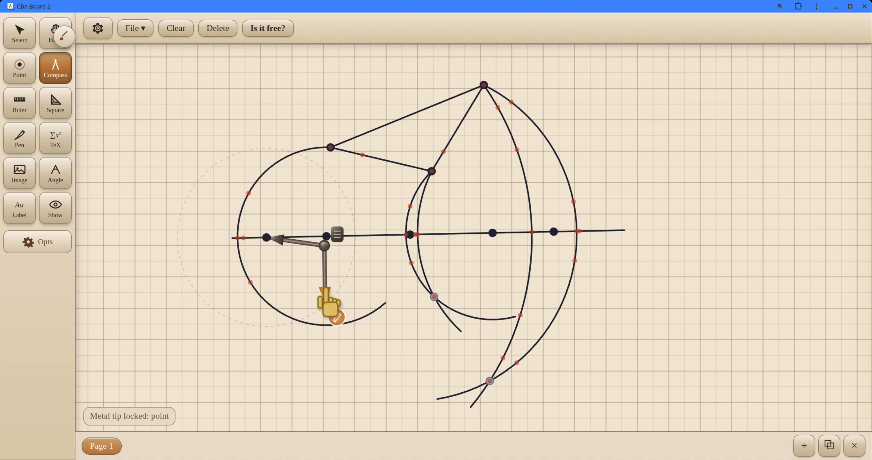
pyautogui.moveTo(329, 308)
pyautogui.mouseDown()
pyautogui.moveTo(333, 317)
pyautogui.moveTo(340, 167)
pyautogui.moveTo(325, 167)
pyautogui.mouseUp()
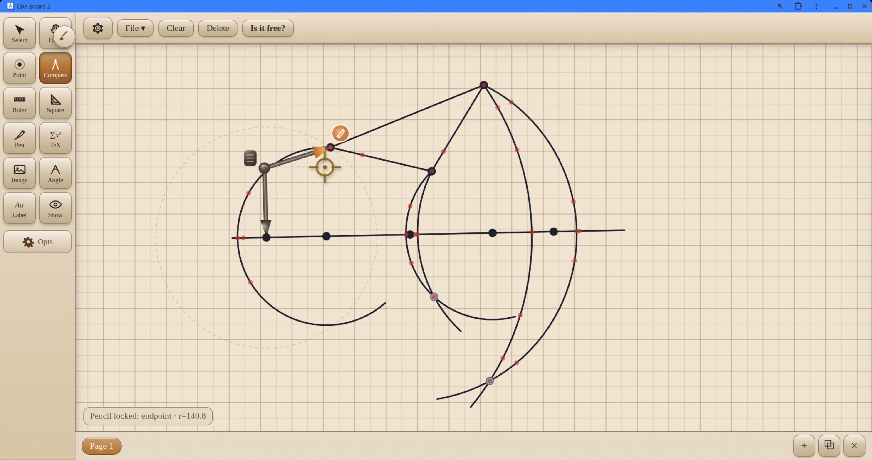
pyautogui.moveTo(254, 165)
pyautogui.mouseDown()
pyautogui.moveTo(253, 152)
pyautogui.moveTo(301, 177)
pyautogui.moveTo(352, 282)
pyautogui.moveTo(350, 340)
pyautogui.moveTo(289, 363)
pyautogui.mouseUp()
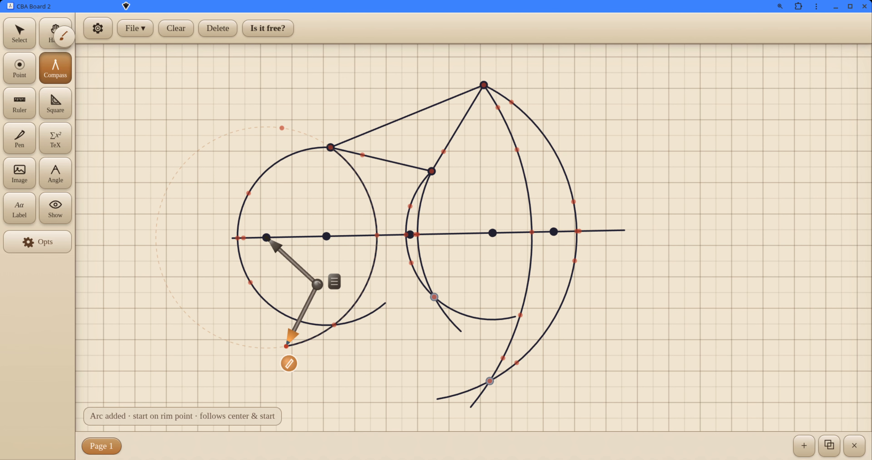
pyautogui.click(27, 61)
pyautogui.click(334, 325)
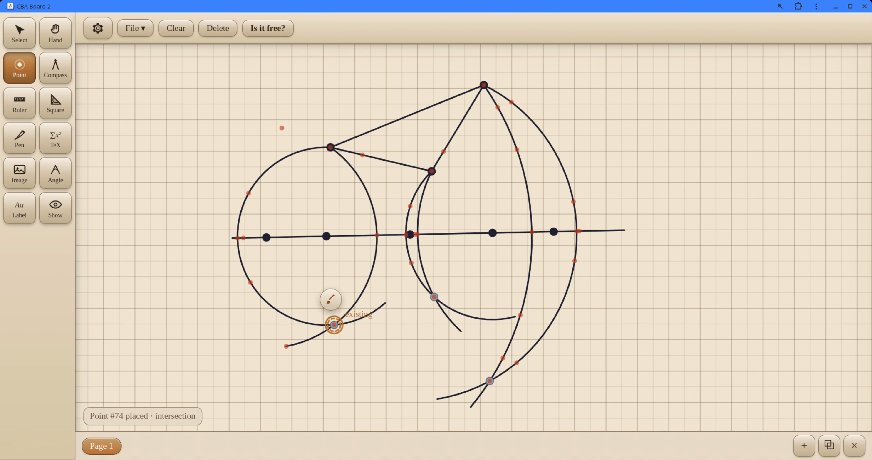
# Step: With the ruler, join the uppermost mirrored point to the left and lowest mirrored points, and move the ruler off the new sides
pyautogui.click(19, 103)
pyautogui.moveTo(502, 253); pyautogui.dragTo(361, 244)
pyautogui.moveTo(191, 191); pyautogui.dragTo(171, 335)
pyautogui.moveTo(312, 326); pyautogui.dragTo(341, 326)
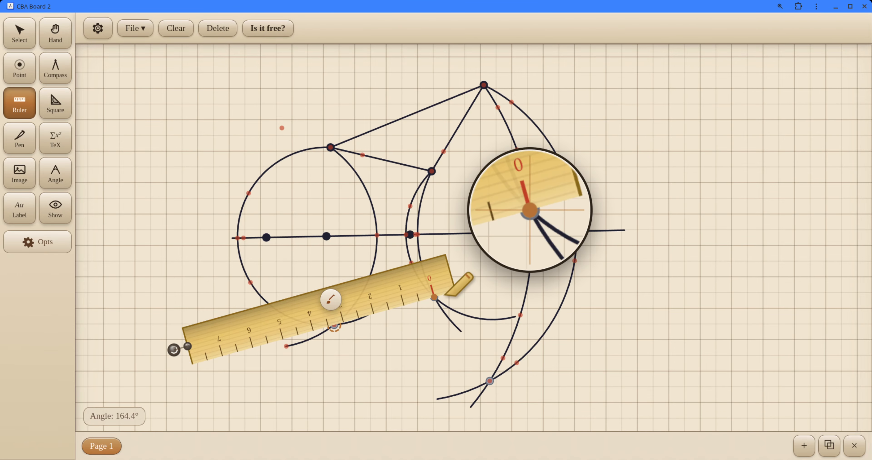
pyautogui.moveTo(434, 297); pyautogui.dragTo(333, 326)
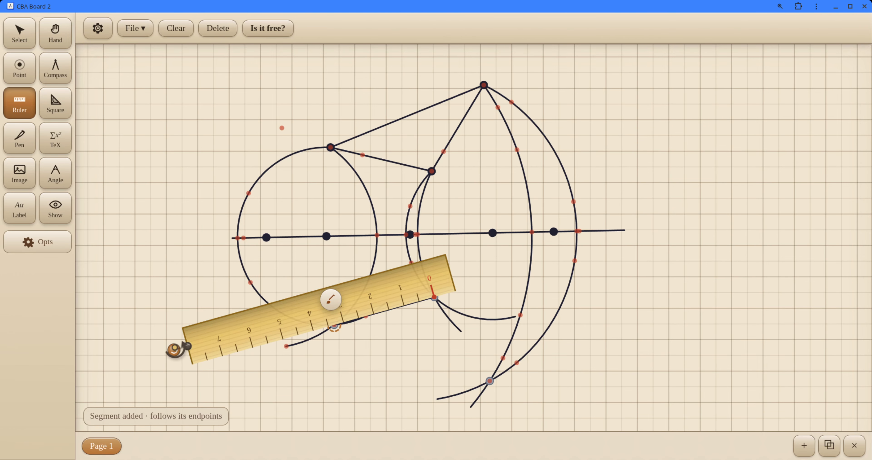
pyautogui.moveTo(186, 345); pyautogui.dragTo(494, 366)
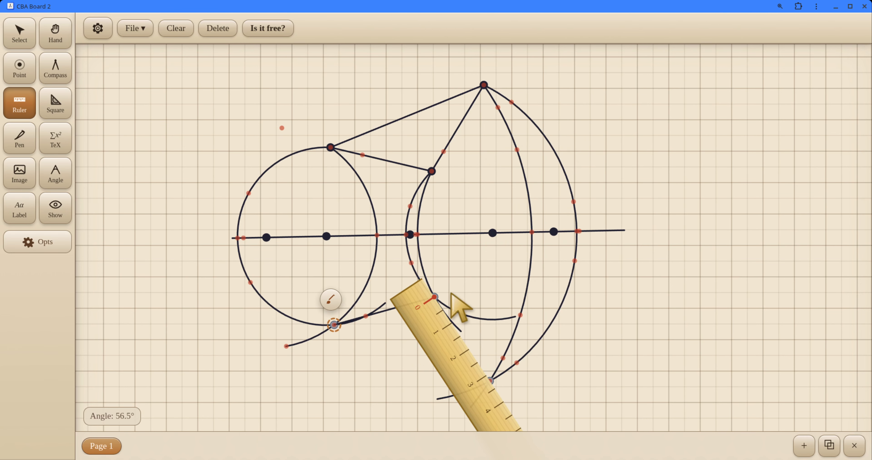
pyautogui.moveTo(435, 297)
pyautogui.mouseDown()
pyautogui.moveTo(490, 381)
pyautogui.moveTo(574, 188)
pyautogui.moveTo(451, 209)
pyautogui.moveTo(440, 196)
pyautogui.mouseUp()
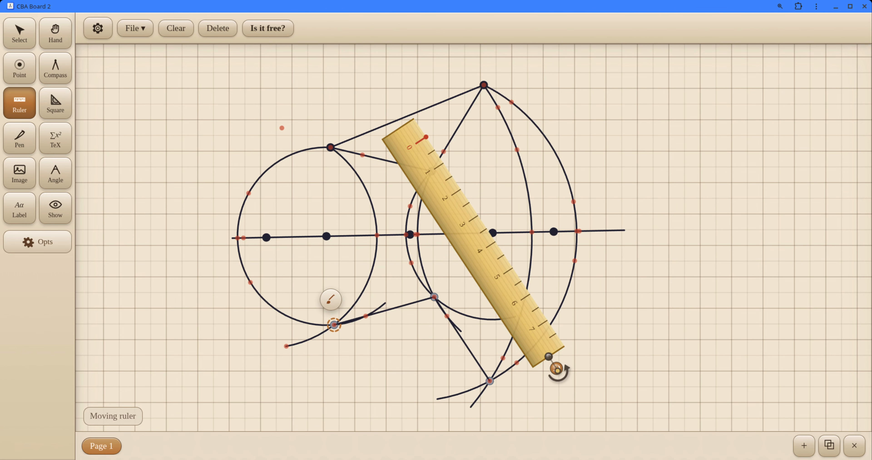
# Step: Align the ruler from the left mirrored point to the lowest one, draw the mirrored triangle's third side, and move the ruler clear
pyautogui.moveTo(557, 369); pyautogui.dragTo(700, 283)
pyautogui.moveTo(443, 167); pyautogui.dragTo(379, 252)
pyautogui.moveTo(586, 352); pyautogui.dragTo(619, 292)
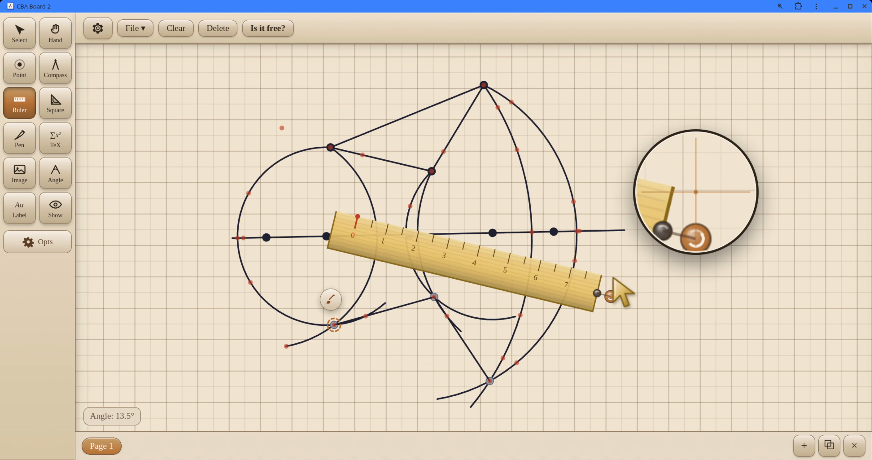
pyautogui.moveTo(360, 272); pyautogui.dragTo(357, 350)
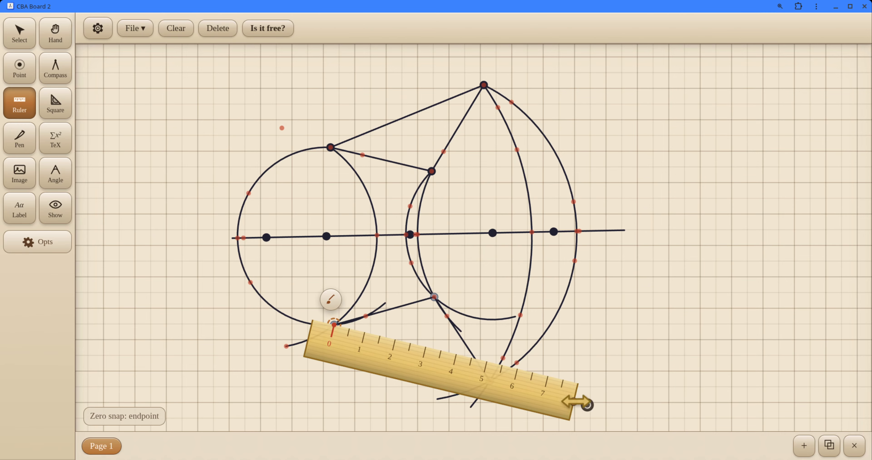
pyautogui.moveTo(588, 404); pyautogui.dragTo(490, 374)
pyautogui.moveTo(323, 319)
pyautogui.mouseDown()
pyautogui.moveTo(522, 392)
pyautogui.moveTo(452, 372)
pyautogui.moveTo(697, 187)
pyautogui.mouseUp()
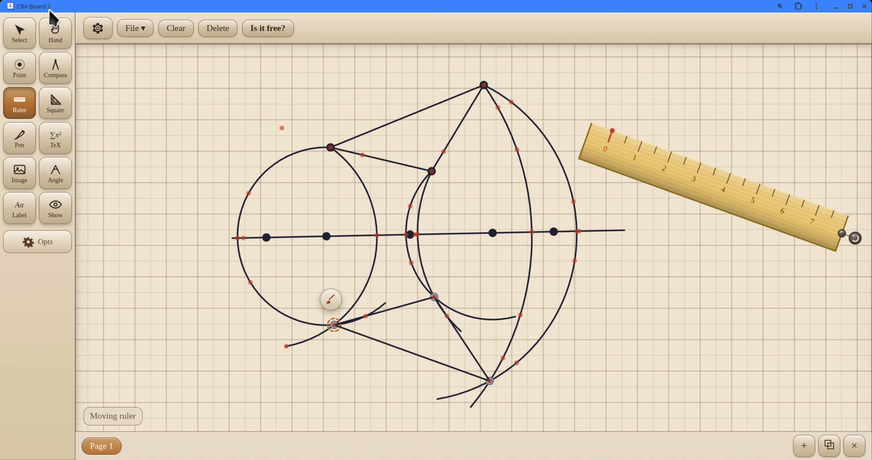
# Step: Move the triangle's top vertex slightly right and down, and its left vertex slightly down, to test the mirrored triangle
pyautogui.click(14, 43)
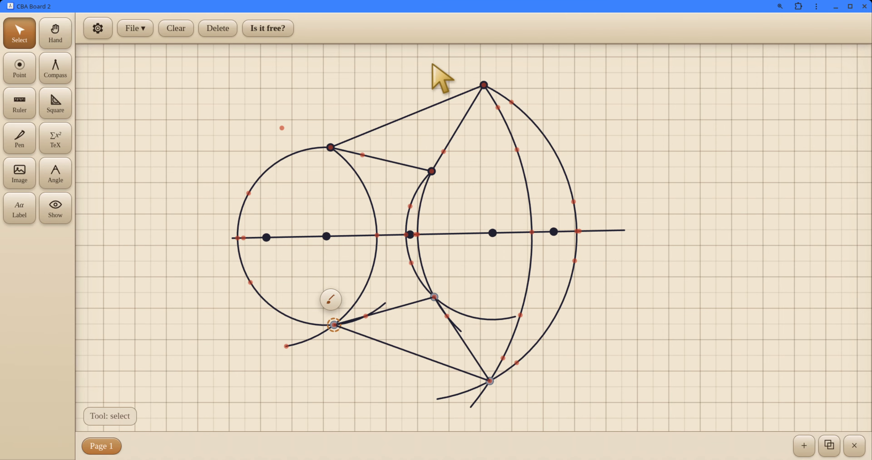
pyautogui.moveTo(483, 84); pyautogui.dragTo(493, 115)
pyautogui.moveTo(479, 82); pyautogui.dragTo(492, 87)
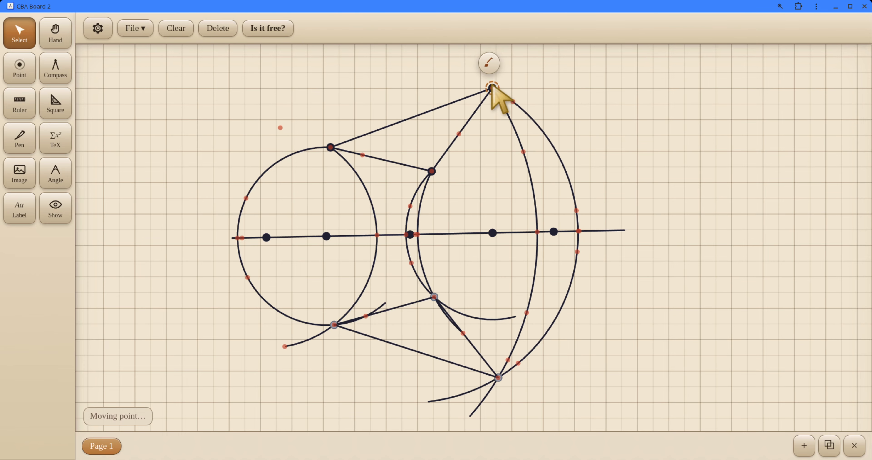
pyautogui.click(331, 145)
pyautogui.moveTo(331, 144)
pyautogui.mouseDown()
pyautogui.moveTo(309, 160)
pyautogui.moveTo(335, 132)
pyautogui.moveTo(334, 165)
pyautogui.moveTo(333, 151)
pyautogui.mouseUp()
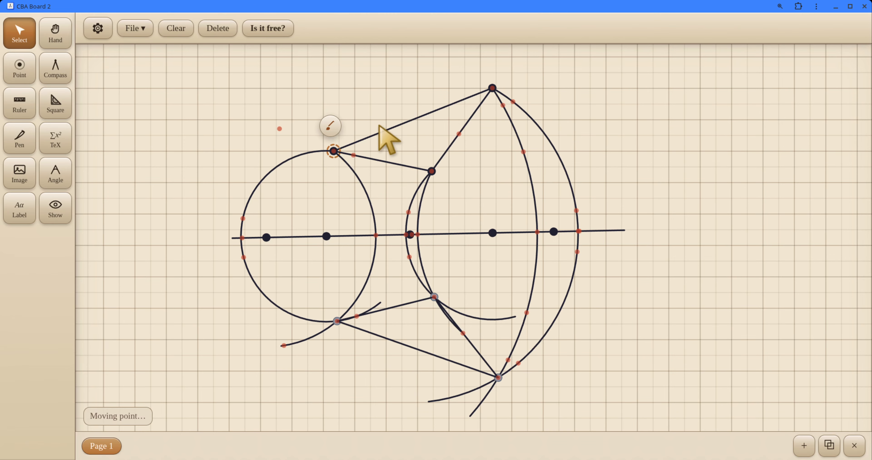
# Step: Style the original triangle's long upper side with a thick red stroke
pyautogui.click(430, 111)
pyautogui.click(429, 97)
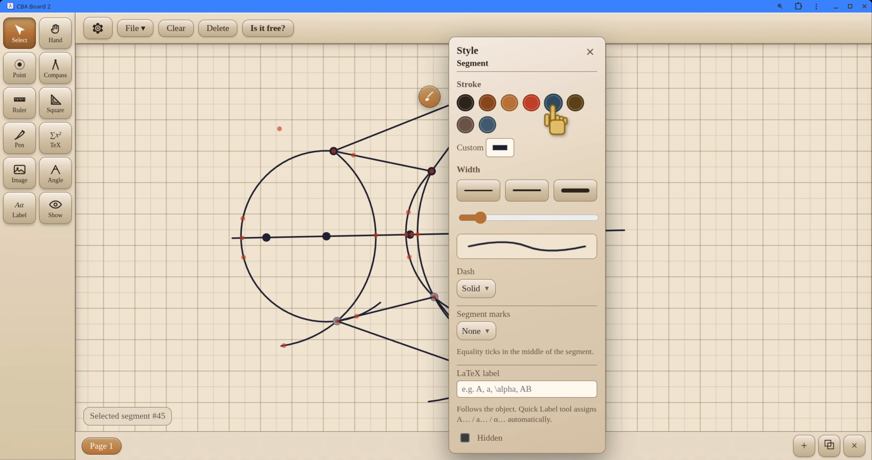
pyautogui.click(531, 103)
pyautogui.click(575, 194)
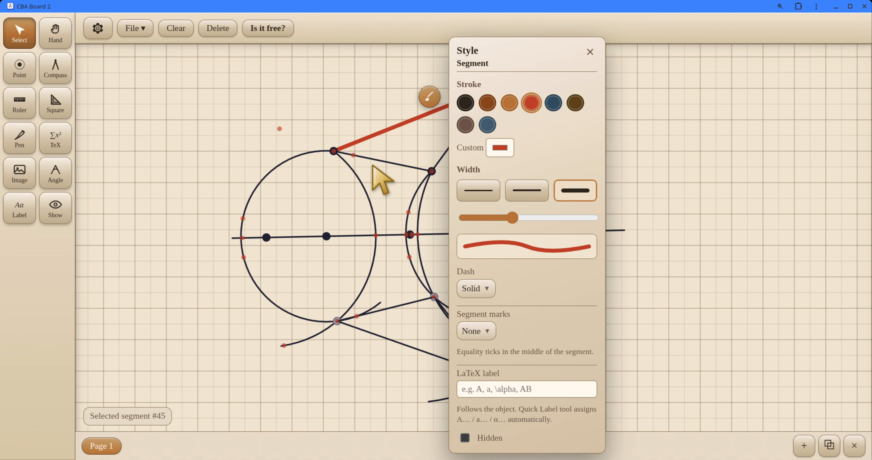
pyautogui.click(386, 155)
# Step: Give the side between the original triangle's left and lower vertices a thick red stroke
pyautogui.click(391, 162)
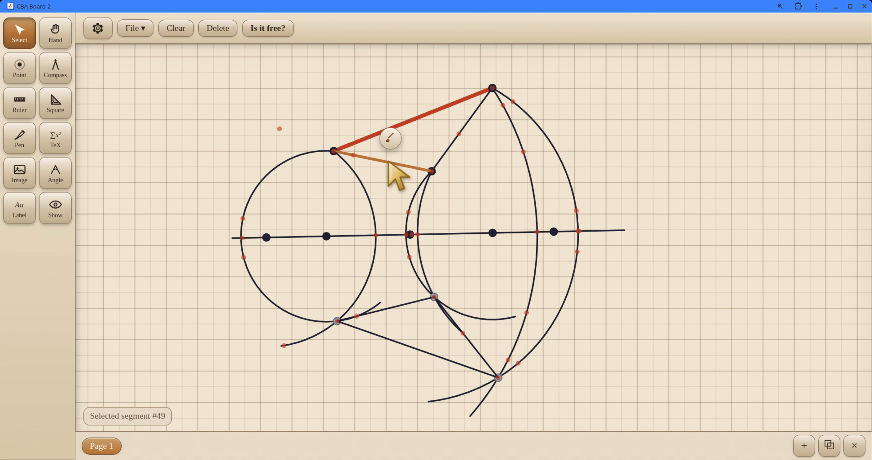
pyautogui.click(389, 138)
pyautogui.click(492, 103)
pyautogui.click(535, 190)
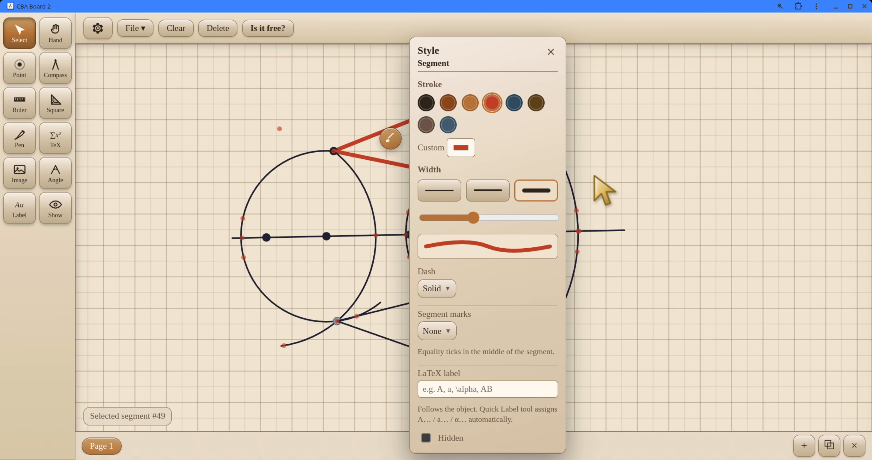
pyautogui.click(648, 130)
# Step: Give the inner of the two arcs joining the triangle's lower vertex to its mirror image a thin dark blue stroke
pyautogui.click(450, 142)
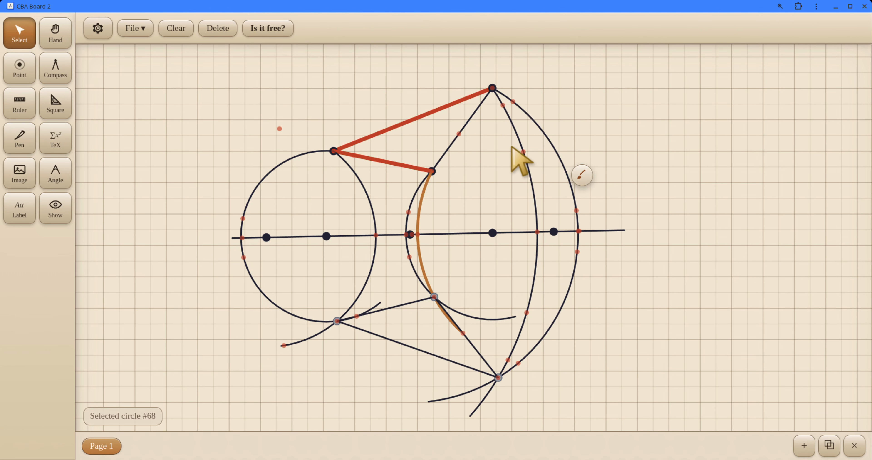
pyautogui.click(583, 169)
pyautogui.click(460, 165)
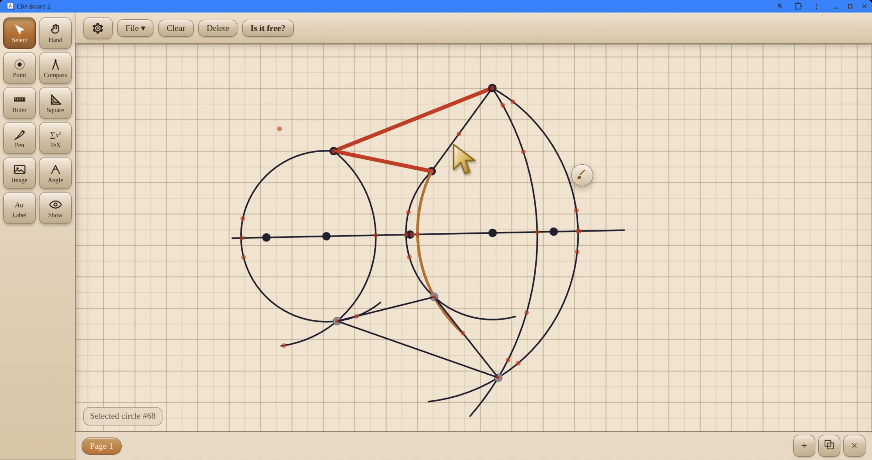
pyautogui.moveTo(451, 144); pyautogui.dragTo(459, 151)
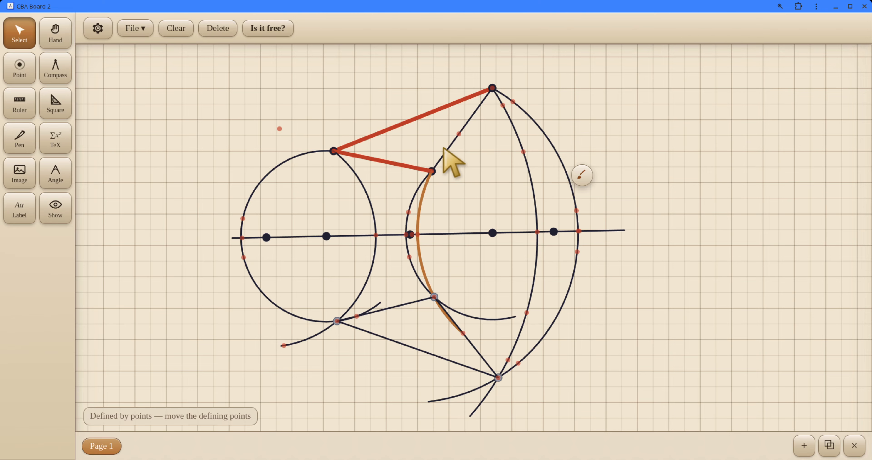
pyautogui.click(582, 175)
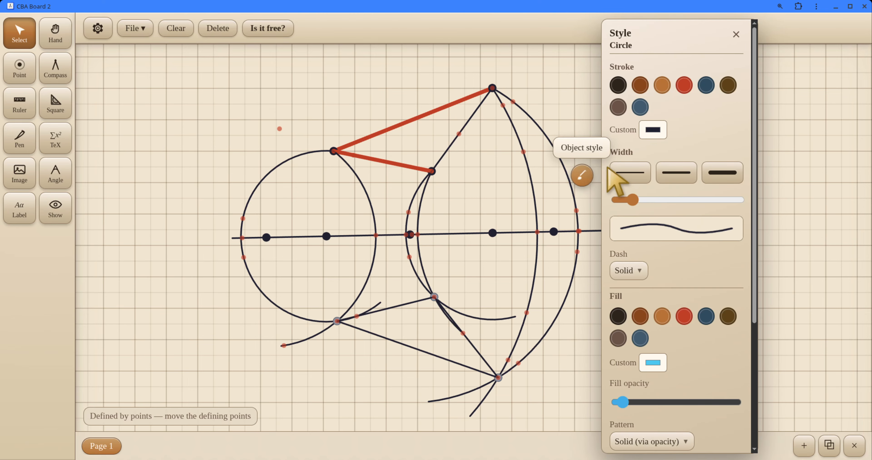
pyautogui.click(703, 85)
pyautogui.click(721, 173)
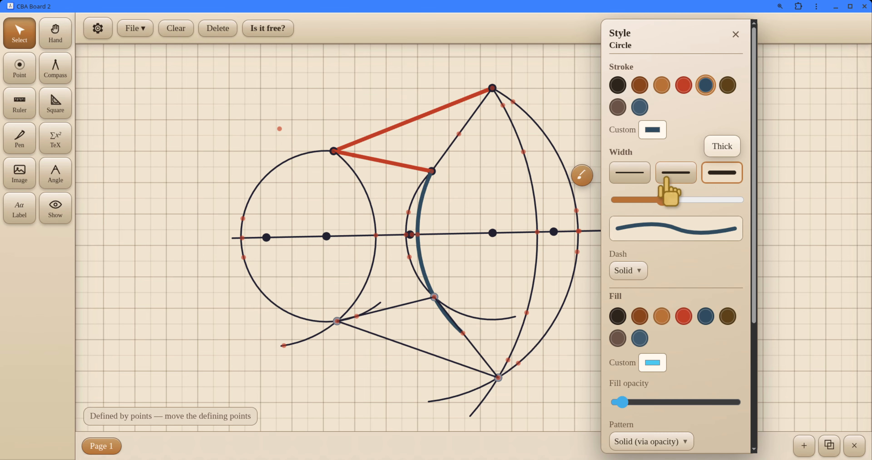
pyautogui.click(620, 177)
pyautogui.click(492, 168)
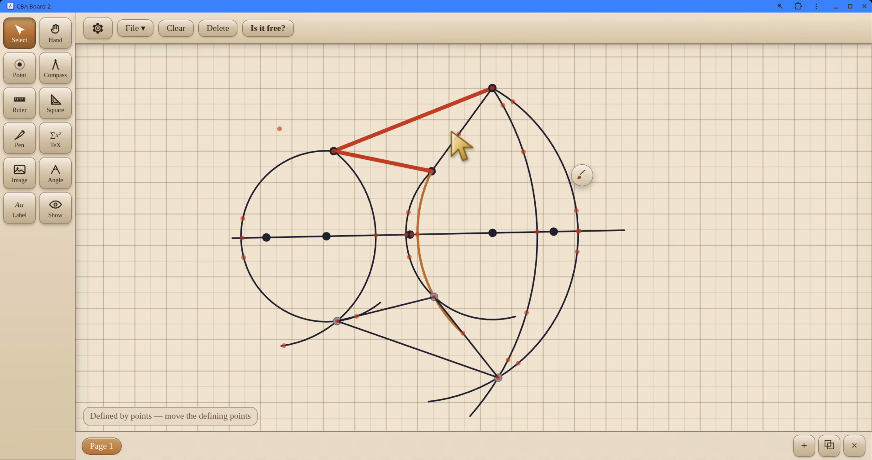
# Step: Make the side between the original triangle's top and lower vertices red and thick
pyautogui.click(467, 119)
pyautogui.click(470, 107)
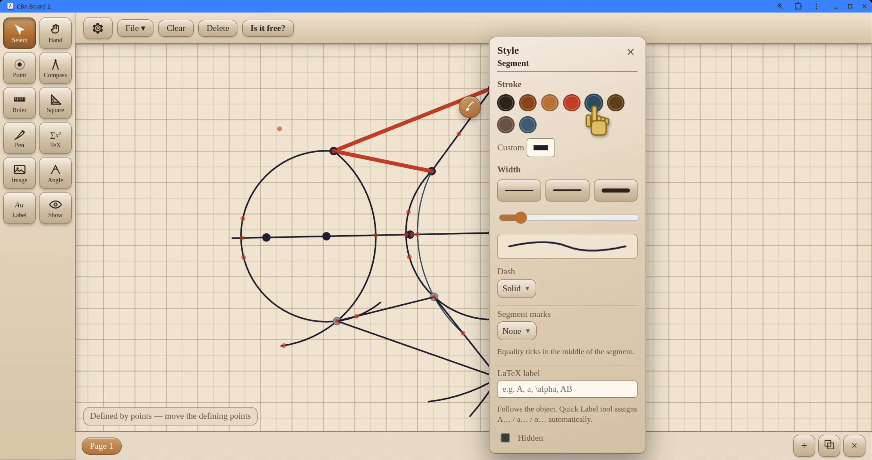
pyautogui.click(577, 100)
pyautogui.click(697, 179)
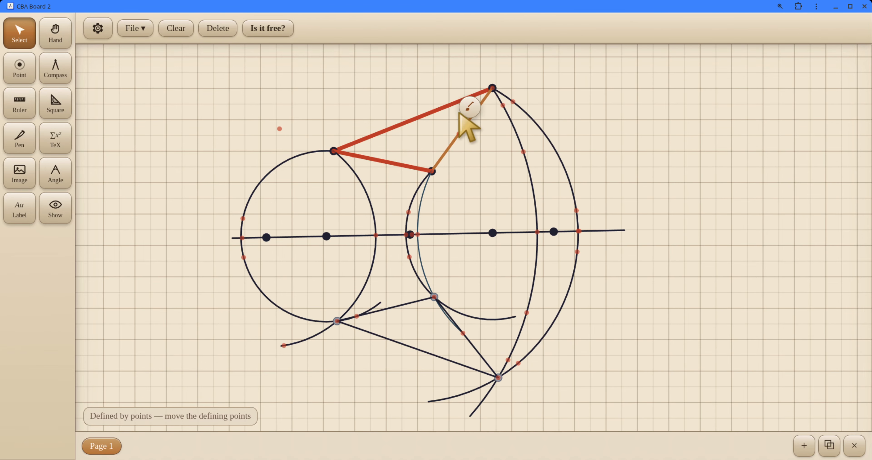
pyautogui.click(470, 107)
pyautogui.click(614, 190)
pyautogui.click(656, 274)
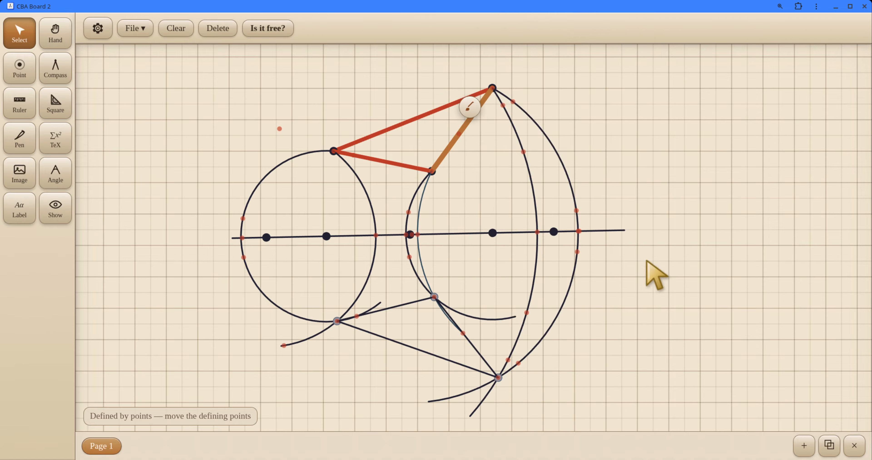
# Step: Style the mirrored triangle's right side as a thick dashed line in red #c23b22
pyautogui.click(470, 349)
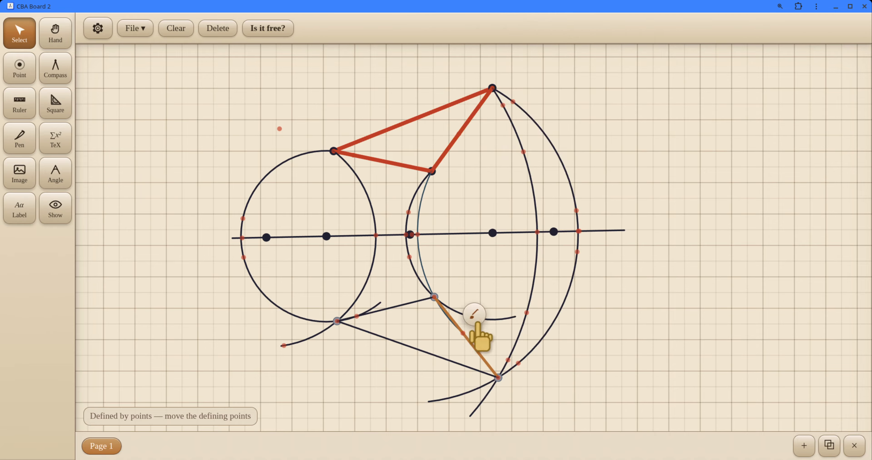
pyautogui.click(474, 313)
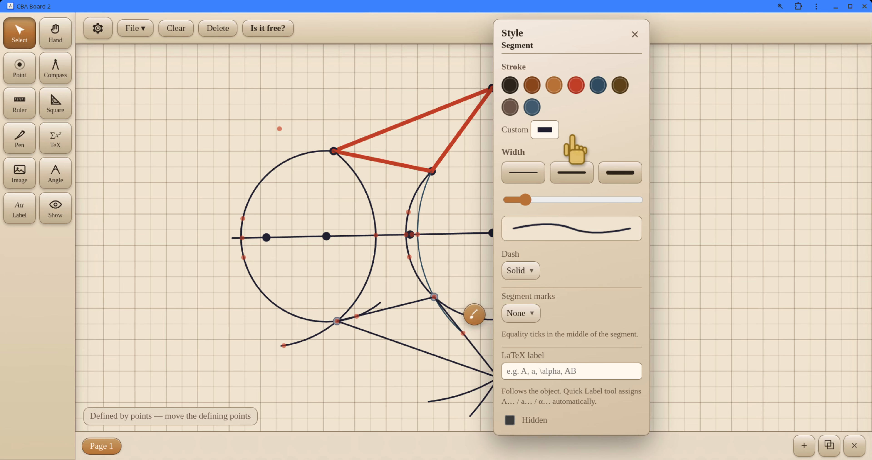
pyautogui.click(575, 85)
pyautogui.click(623, 174)
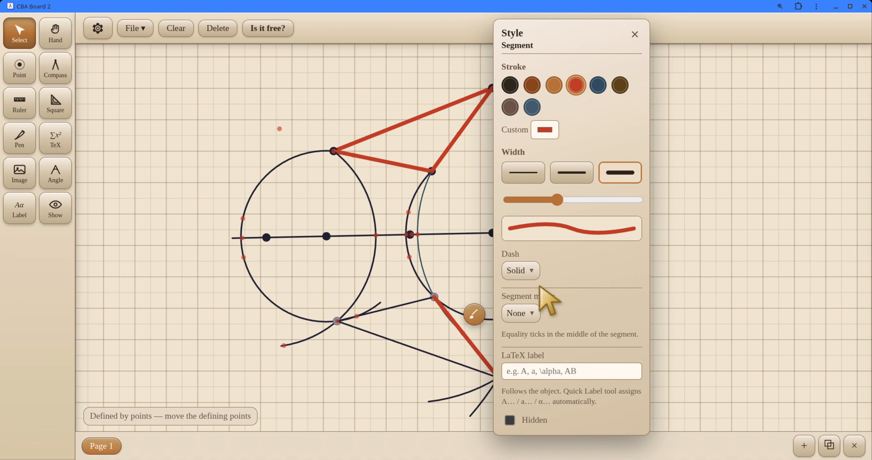
pyautogui.click(522, 272)
pyautogui.click(538, 319)
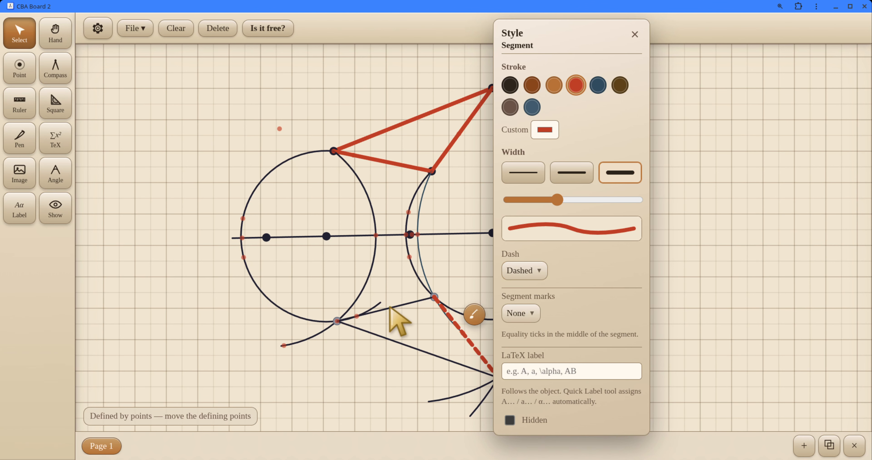
pyautogui.press('Escape')
# Step: Style the mirrored triangle's upper side, from its left vertex to its uppermost vertex, as thick, red and dashed
pyautogui.click(406, 302)
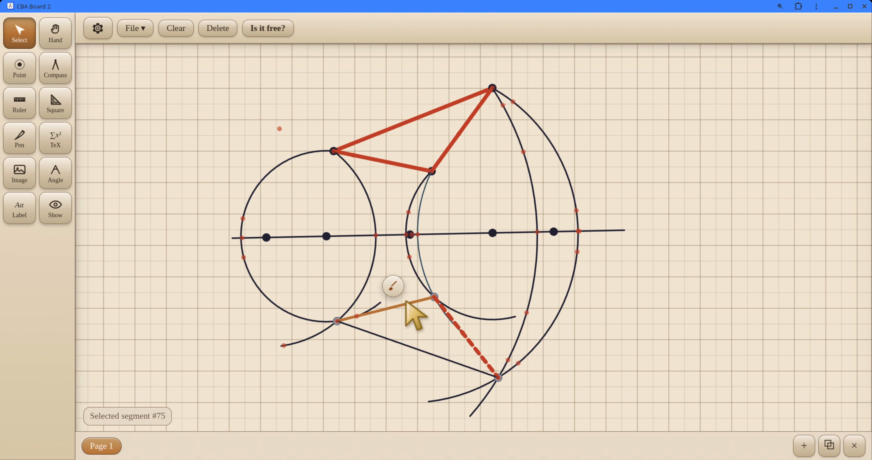
pyautogui.click(393, 286)
pyautogui.click(496, 85)
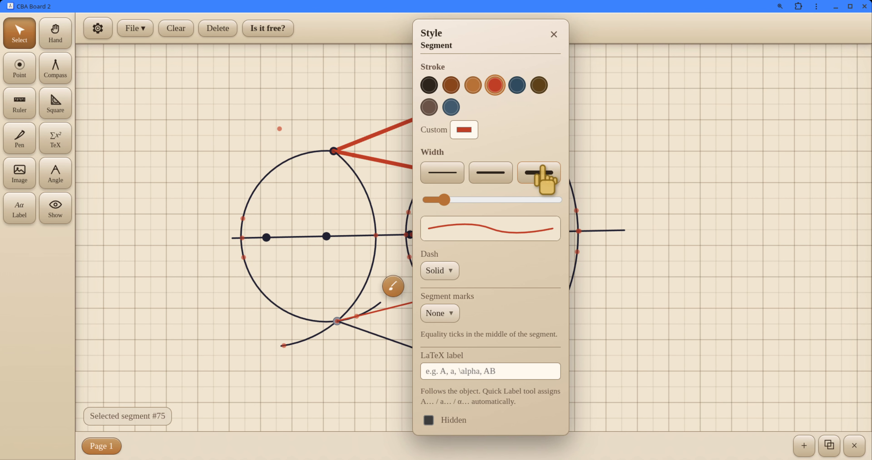
pyautogui.click(539, 173)
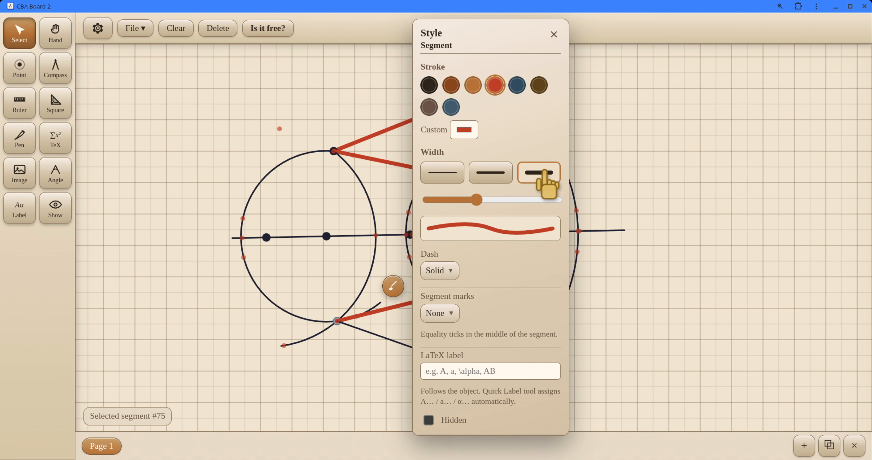
pyautogui.click(449, 272)
pyautogui.click(452, 319)
pyautogui.press('Escape')
# Step: Give the mirrored triangle's long lower side the same thick red stroke with the Dashed pattern
pyautogui.click(396, 342)
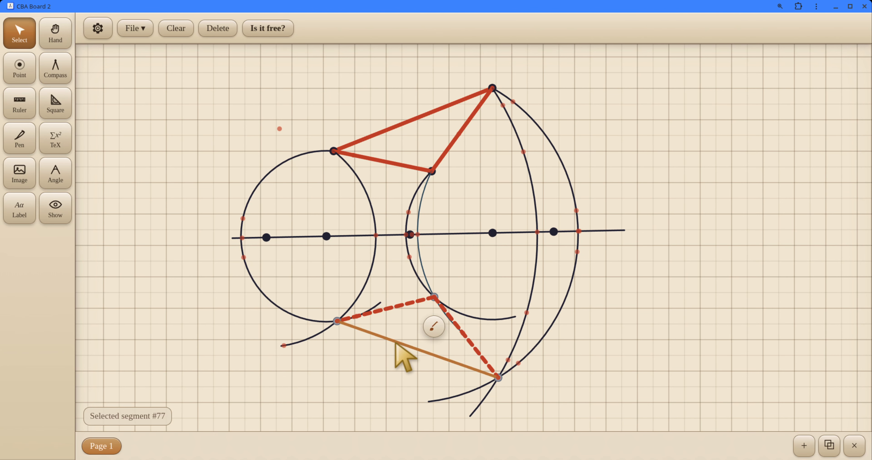
pyautogui.click(427, 330)
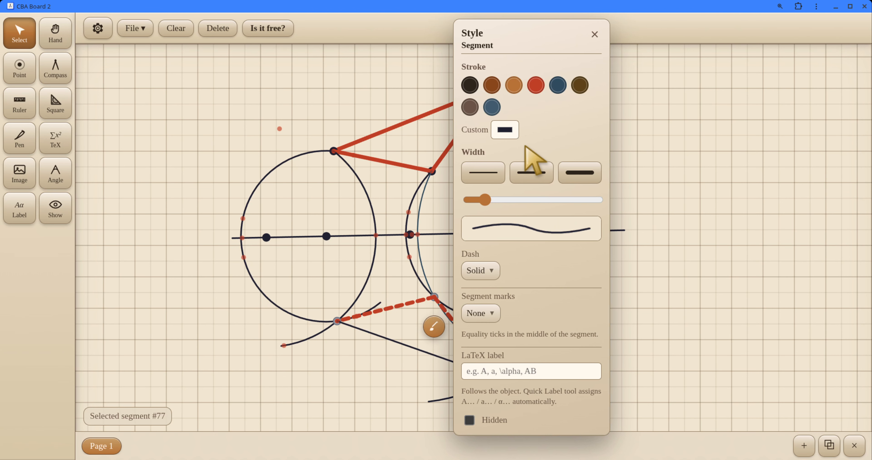
pyautogui.click(536, 85)
pyautogui.press('Escape')
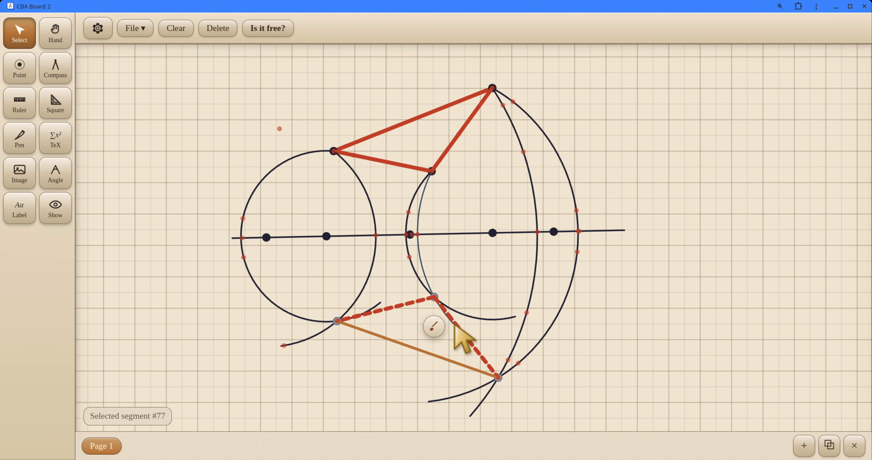
pyautogui.click(433, 328)
pyautogui.click(579, 173)
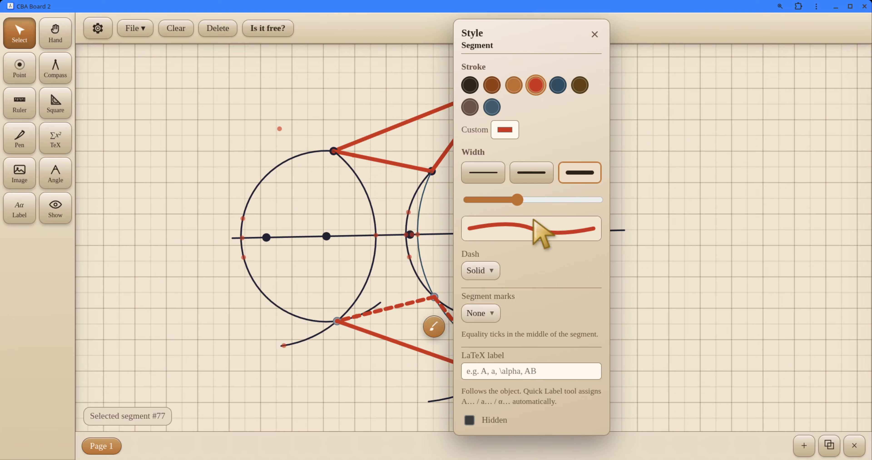
pyautogui.click(477, 272)
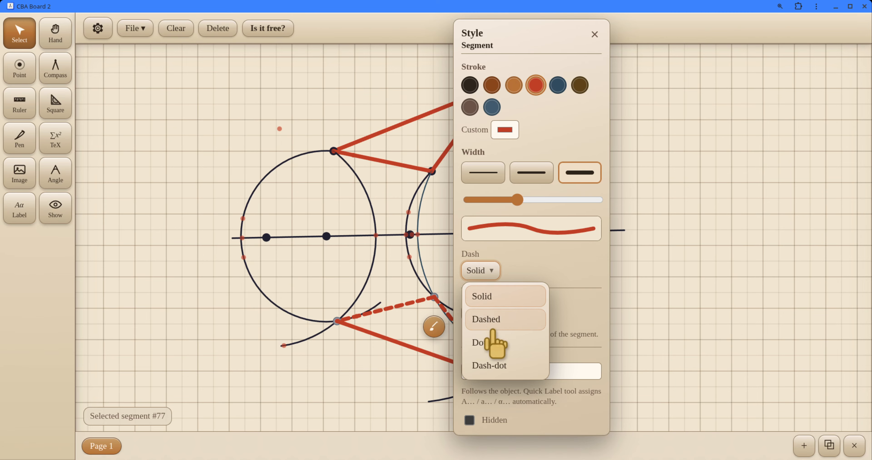
pyautogui.click(484, 319)
pyautogui.press('Escape')
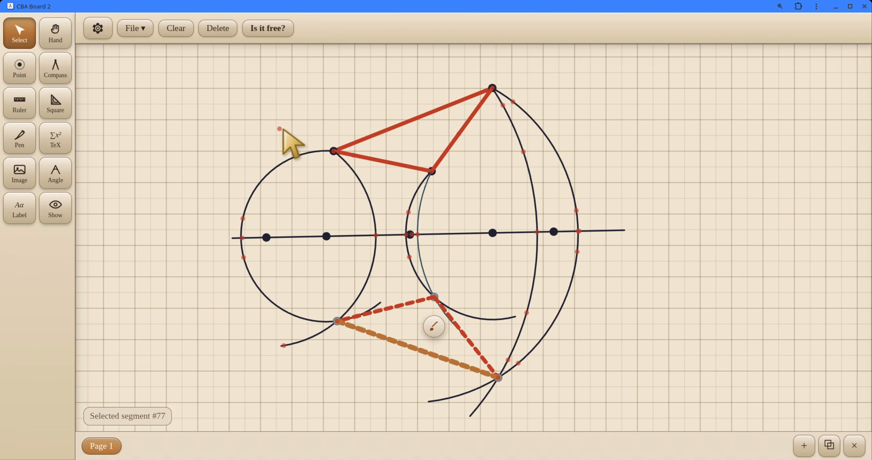
# Step: Clear the selection and shift the original triangle's lower vertex slightly right and its left vertex up and left
pyautogui.click(248, 94)
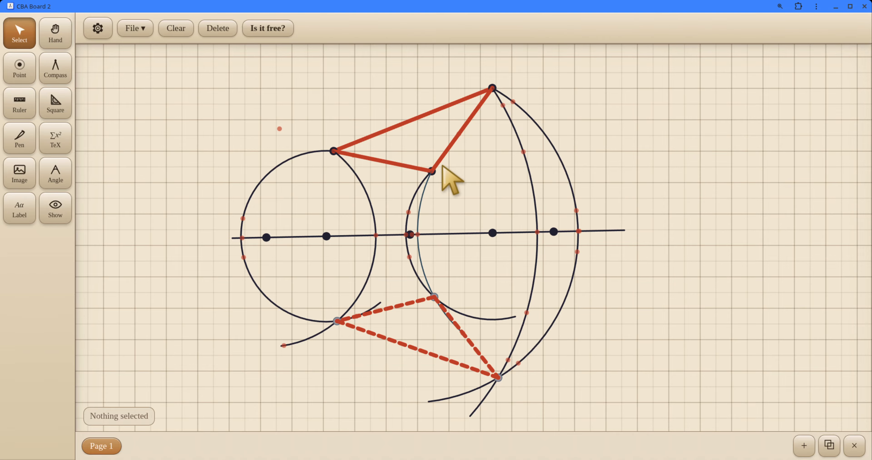
pyautogui.moveTo(431, 172); pyautogui.dragTo(382, 178)
pyautogui.moveTo(325, 146); pyautogui.dragTo(306, 133)
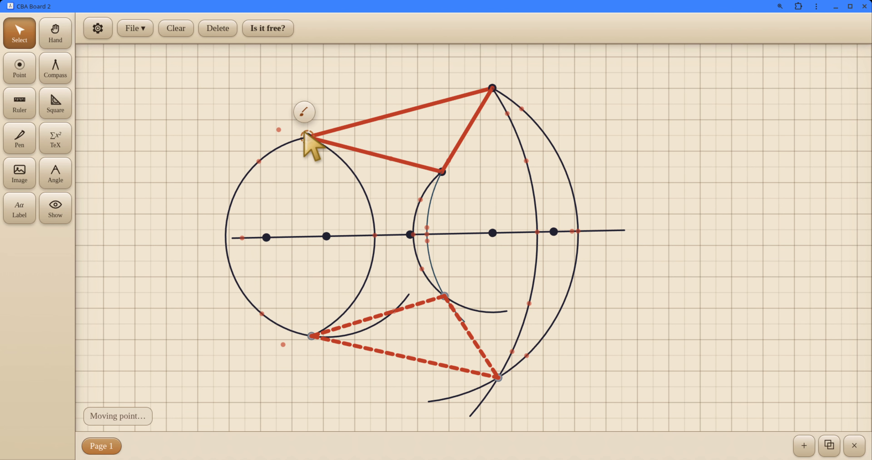
# Step: Set the ruler's zero on the triangle's top vertex, rotate it toward the mirrored vertex, and lengthen it to 419 px
pyautogui.click(20, 108)
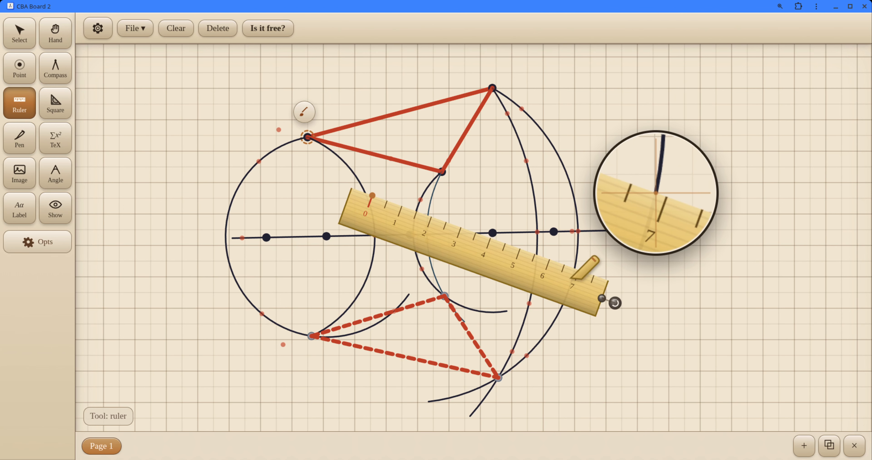
pyautogui.moveTo(548, 279); pyautogui.dragTo(737, 242)
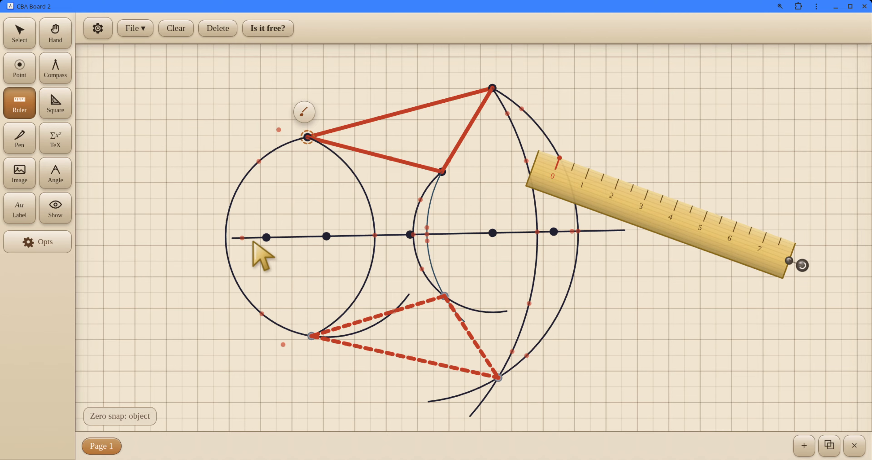
pyautogui.moveTo(642, 208); pyautogui.dragTo(575, 138)
pyautogui.moveTo(734, 196); pyautogui.dragTo(495, 373)
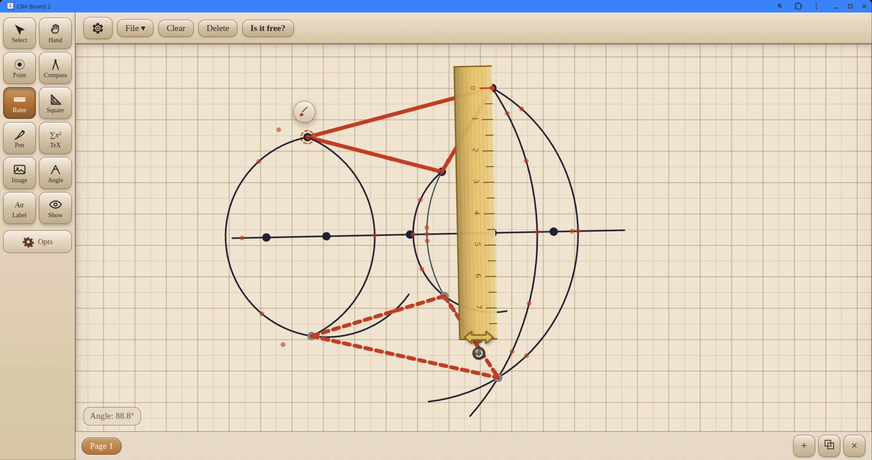
pyautogui.moveTo(479, 337); pyautogui.dragTo(480, 395)
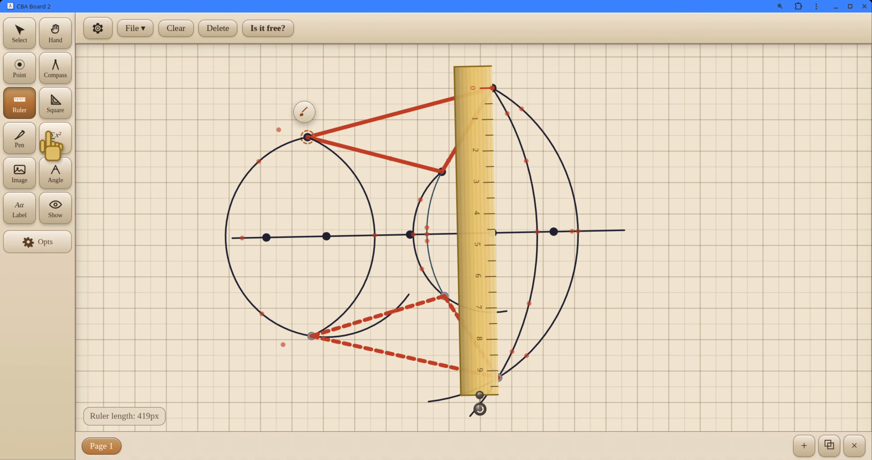
# Step: Draw segments along the ruler joining each of the original triangle's three vertices to its mirror image, and move the ruler off the figure
pyautogui.moveTo(494, 89)
pyautogui.mouseDown()
pyautogui.moveTo(519, 389)
pyautogui.moveTo(506, 377)
pyautogui.mouseUp()
pyautogui.moveTo(477, 259); pyautogui.dragTo(424, 247)
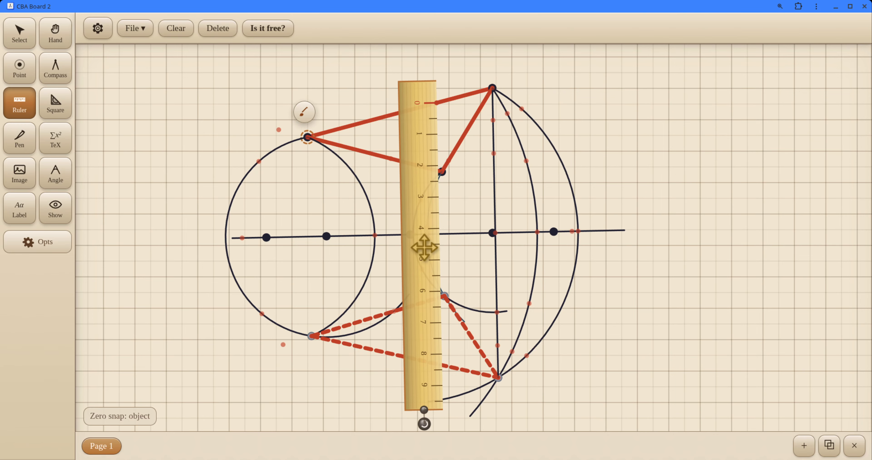
pyautogui.moveTo(424, 128); pyautogui.dragTo(444, 293)
pyautogui.moveTo(429, 259)
pyautogui.mouseDown()
pyautogui.moveTo(351, 271)
pyautogui.moveTo(294, 210)
pyautogui.moveTo(311, 216)
pyautogui.moveTo(280, 202)
pyautogui.moveTo(292, 197)
pyautogui.mouseUp()
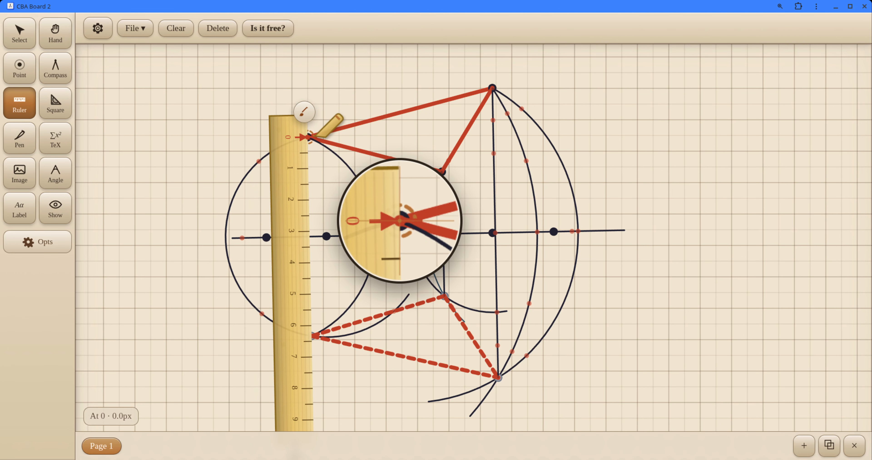
pyautogui.moveTo(309, 137); pyautogui.dragTo(311, 336)
pyautogui.moveTo(288, 255); pyautogui.dragTo(702, 178)
# Step: Set the dash pattern to Dotted for the segment joining the original triangle's left vertex to its mirror image
pyautogui.click(18, 32)
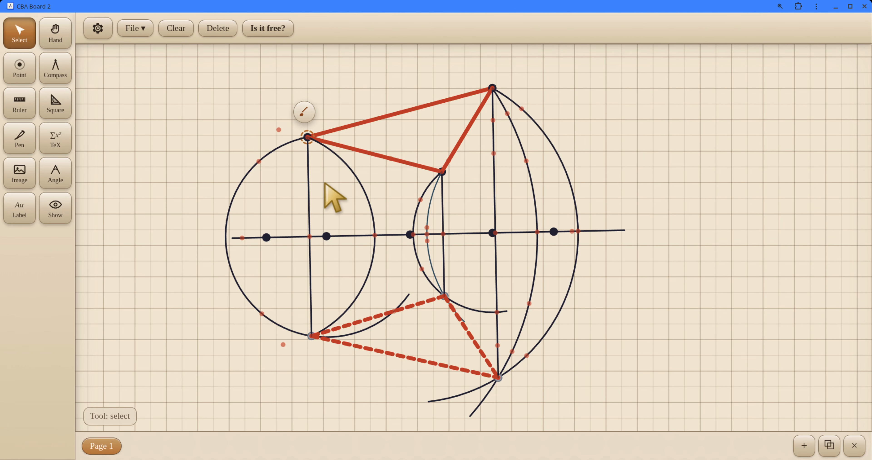
pyautogui.click(309, 177)
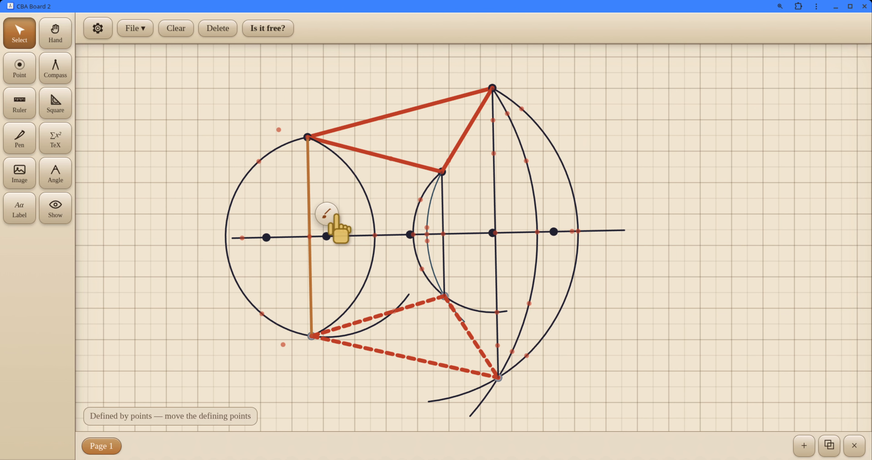
pyautogui.click(326, 213)
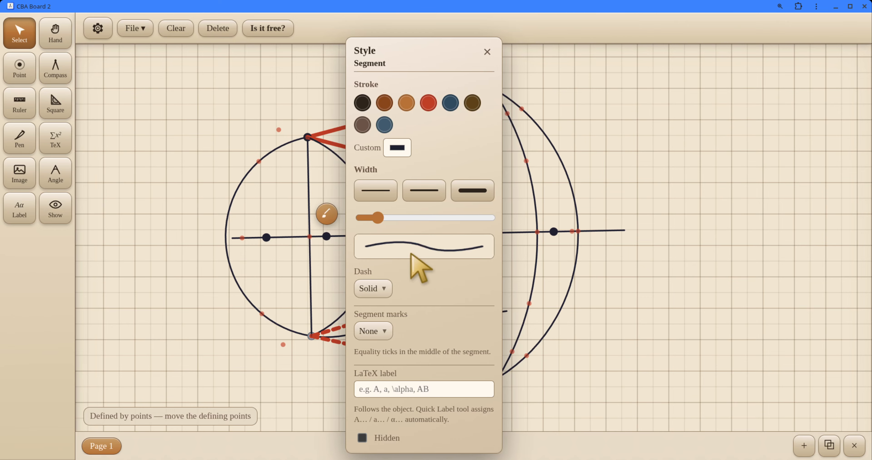
pyautogui.click(378, 288)
pyautogui.click(409, 361)
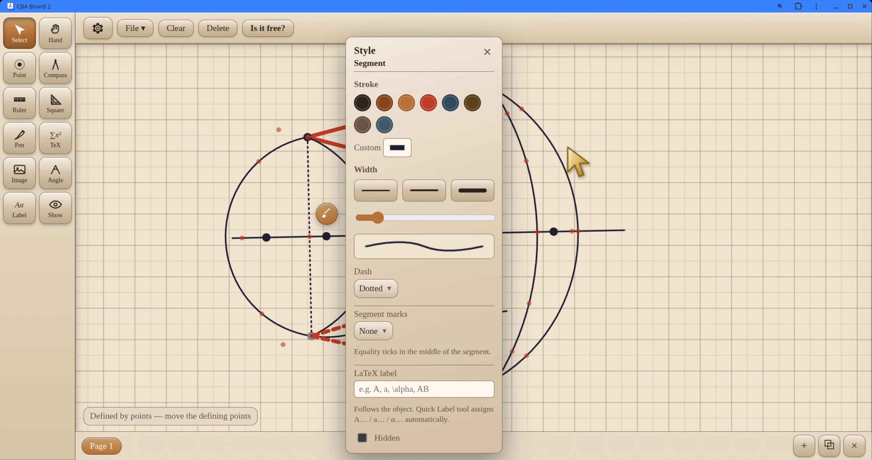
pyautogui.press('Escape')
# Step: Give the middle connecting segment, from the original triangle's lower vertex to its mirror image, the Dotted pattern
pyautogui.click(444, 203)
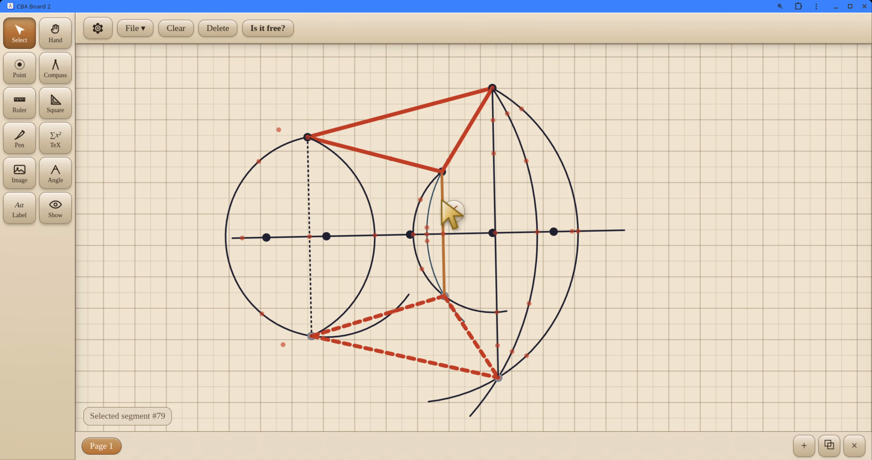
pyautogui.click(453, 211)
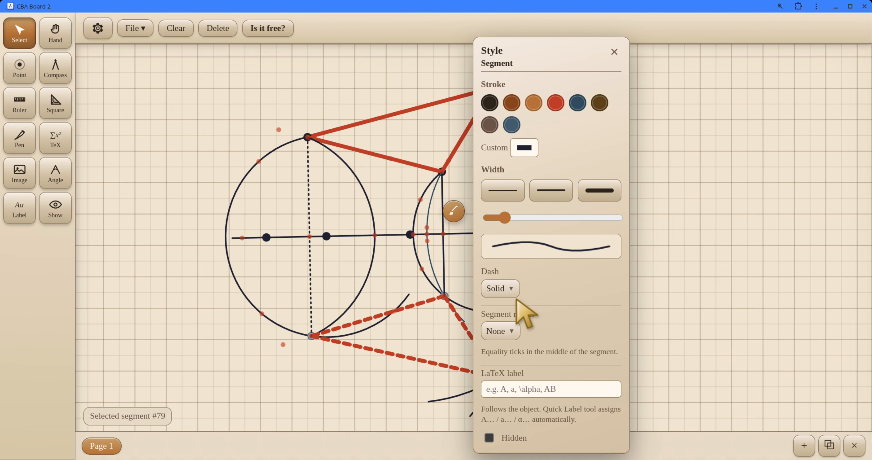
pyautogui.click(507, 289)
pyautogui.click(533, 353)
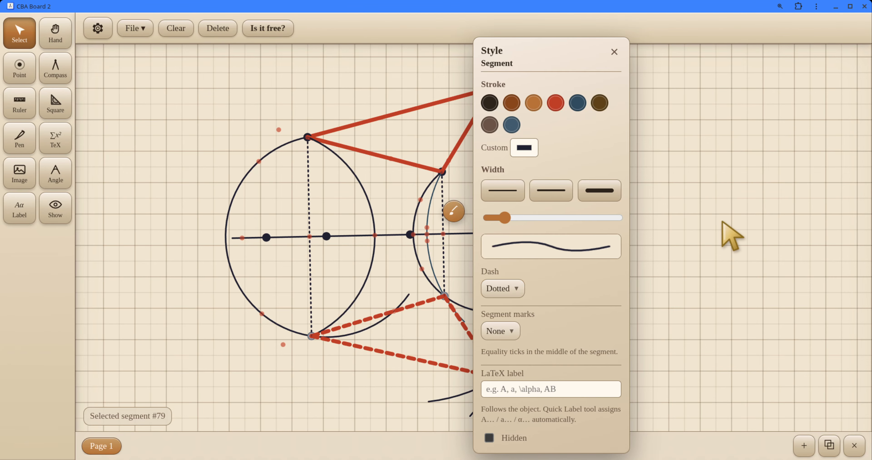
pyautogui.press('Escape')
# Step: Change the board's theme to Win98
pyautogui.click(89, 26)
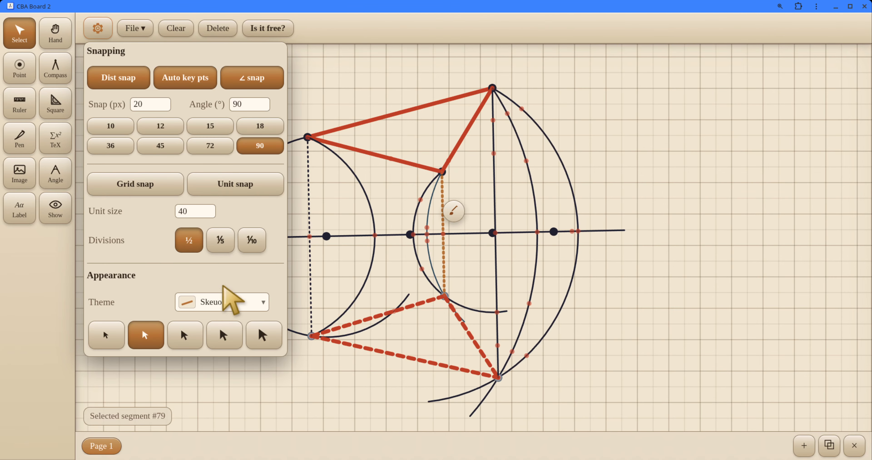
pyautogui.click(232, 301)
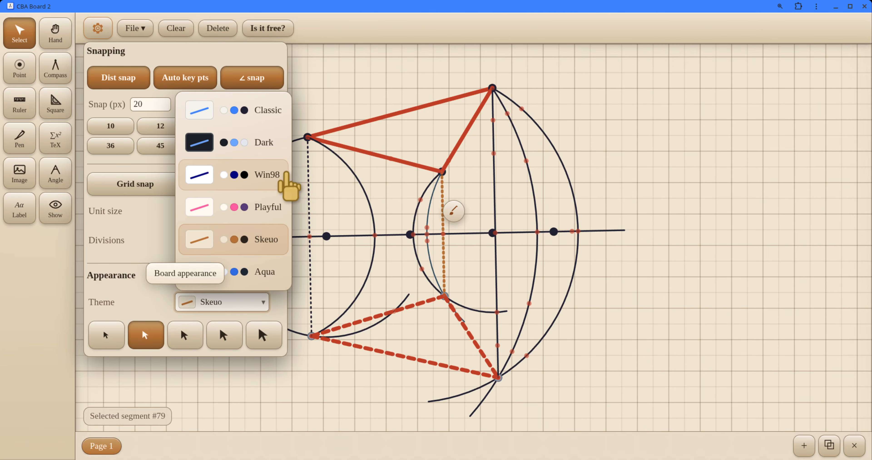
pyautogui.click(288, 170)
pyautogui.click(237, 302)
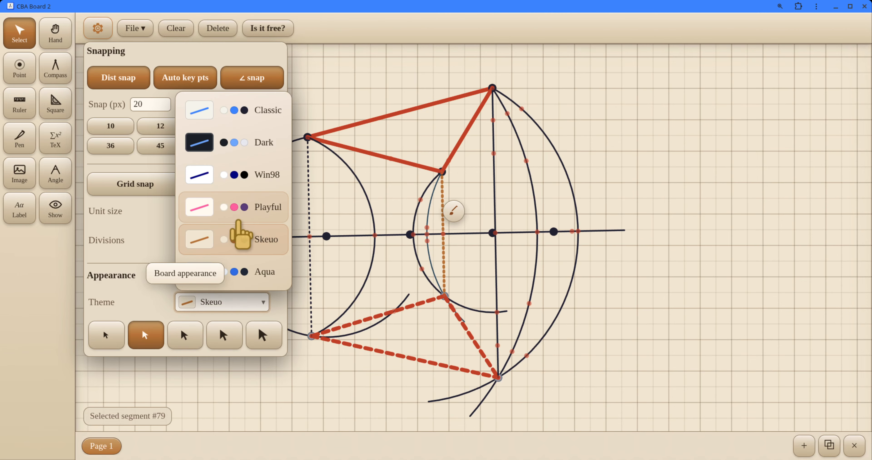
pyautogui.click(232, 182)
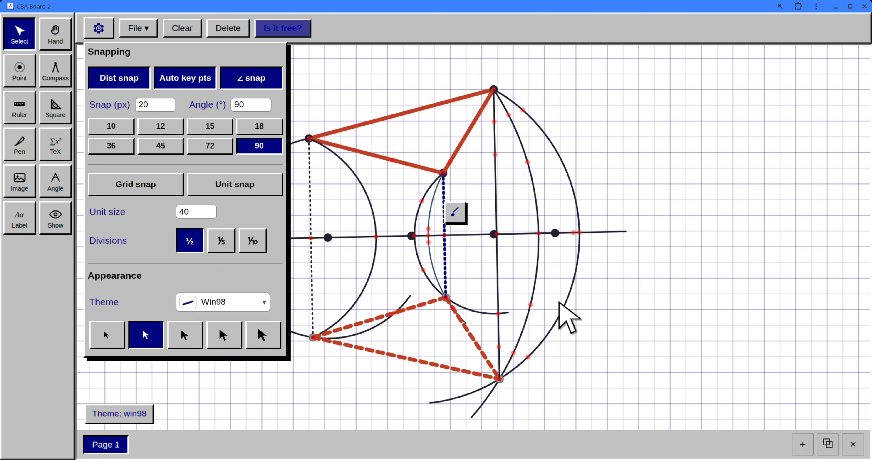
pyautogui.click(622, 294)
# Step: Make the rightmost connecting segment, from the original triangle's top vertex to its mirror image, Dotted
pyautogui.click(496, 177)
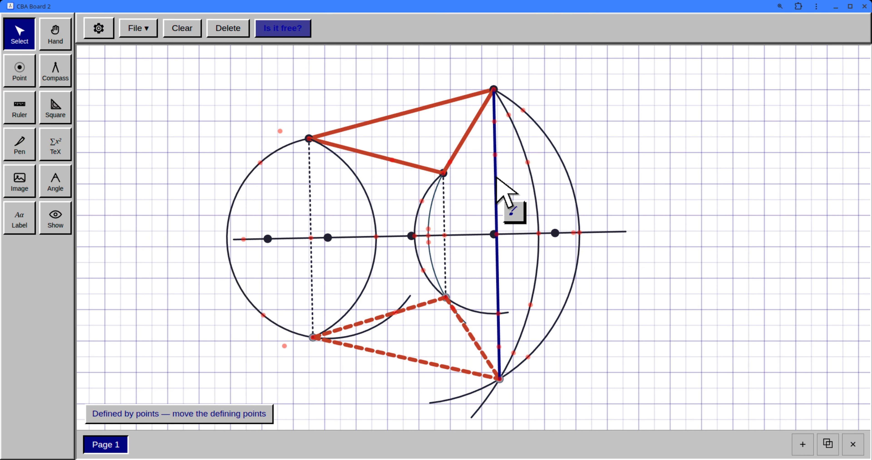
pyautogui.click(516, 204)
pyautogui.click(497, 200)
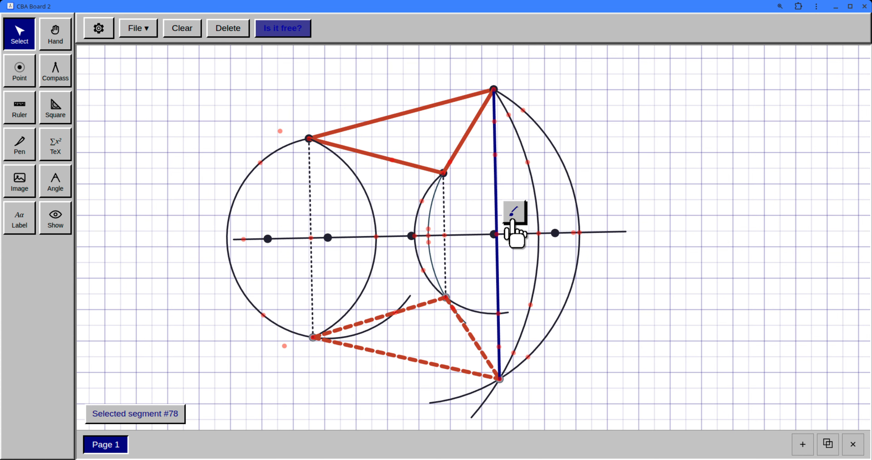
pyautogui.click(514, 211)
pyautogui.click(575, 321)
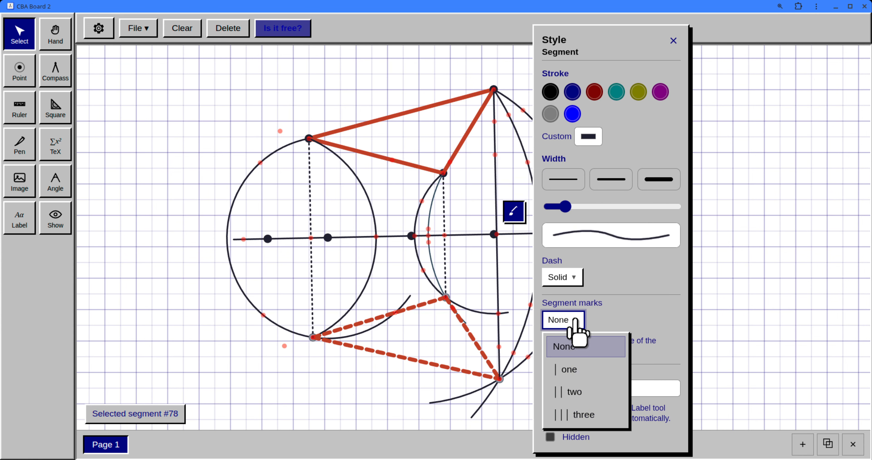
pyautogui.click(566, 267)
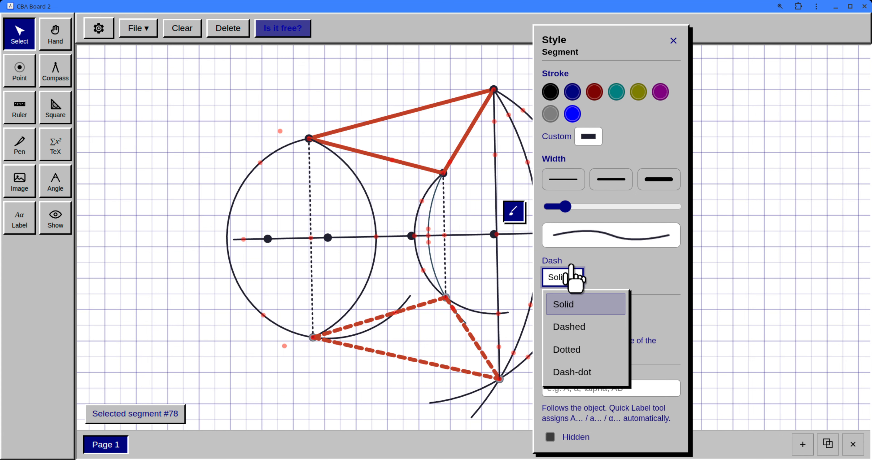
pyautogui.click(601, 350)
pyautogui.click(740, 220)
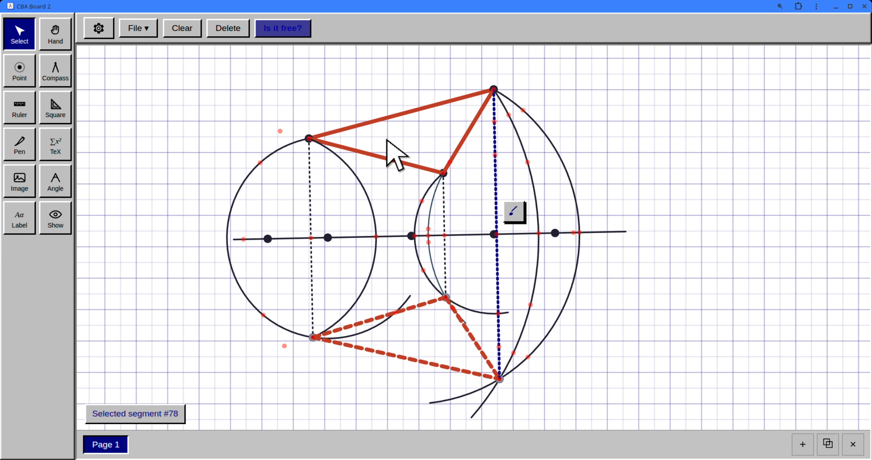
# Step: Place a point where the leftmost dotted segment crosses the mirror line and mark the upper-right angle there with the right-angle square
pyautogui.click(27, 78)
pyautogui.click(311, 238)
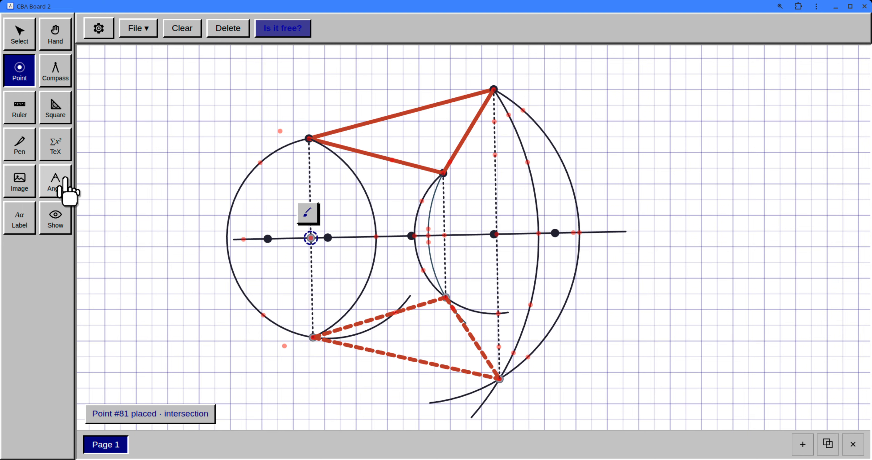
pyautogui.click(65, 186)
pyautogui.click(309, 138)
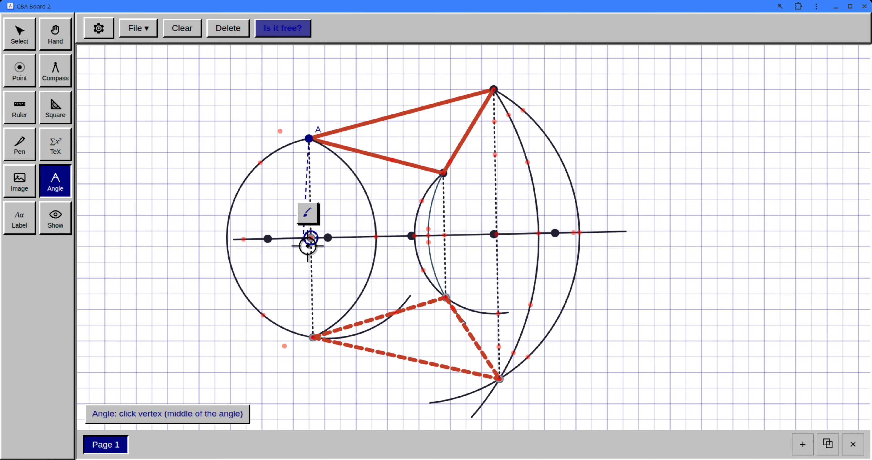
pyautogui.click(311, 238)
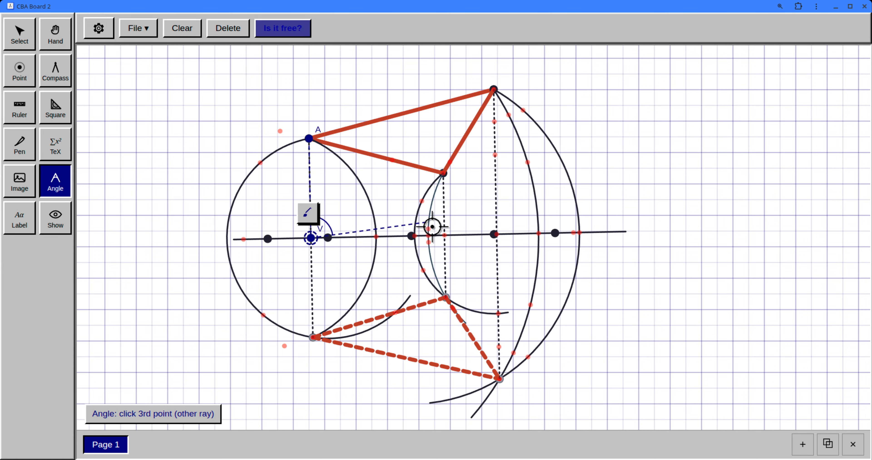
pyautogui.click(411, 235)
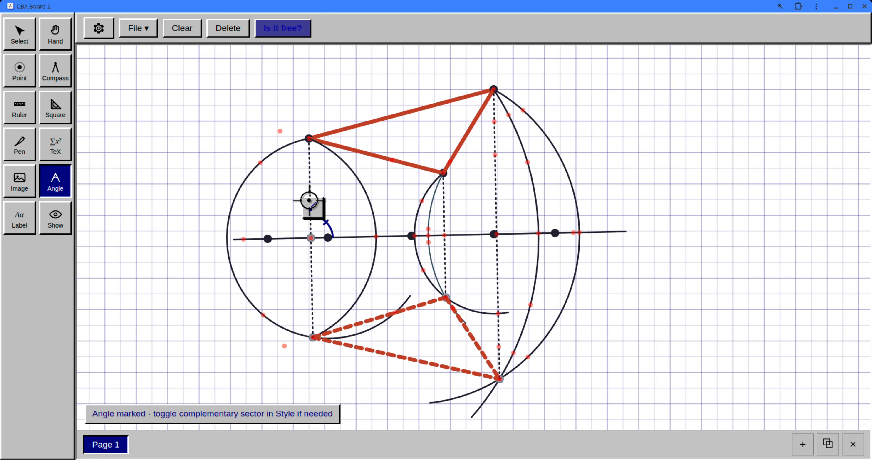
pyautogui.click(311, 207)
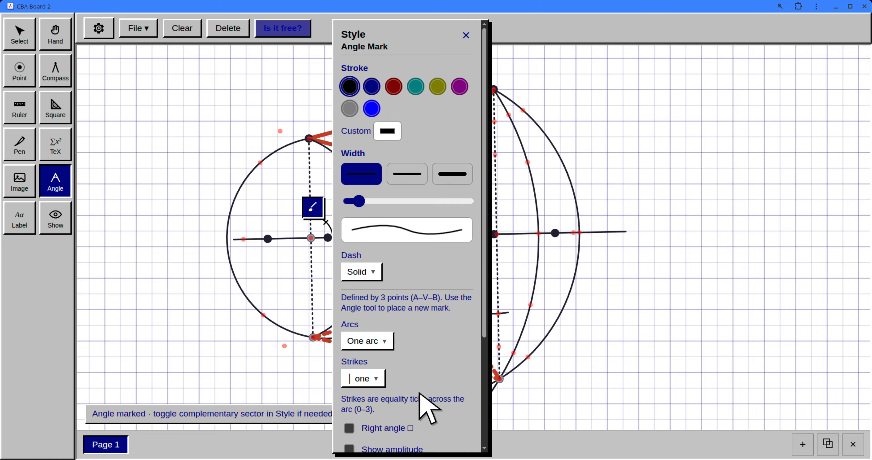
pyautogui.click(349, 429)
# Step: Move the original triangle's left vertex down and slightly right
pyautogui.click(19, 34)
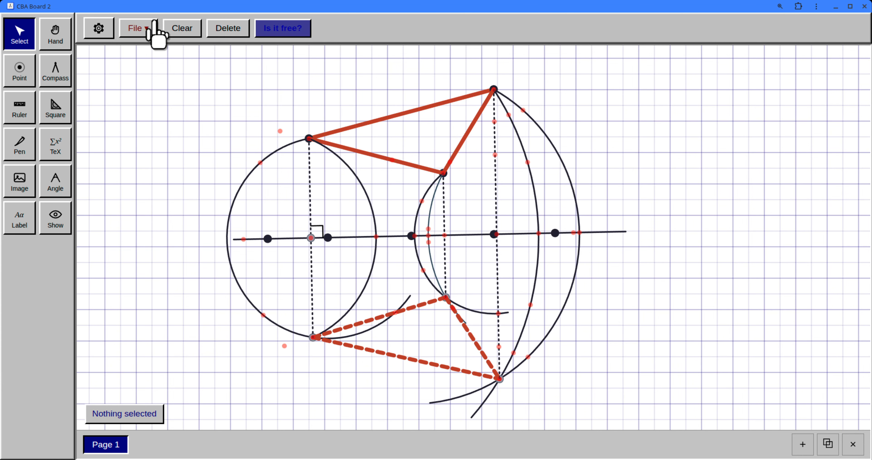
pyautogui.moveTo(308, 138); pyautogui.dragTo(314, 163)
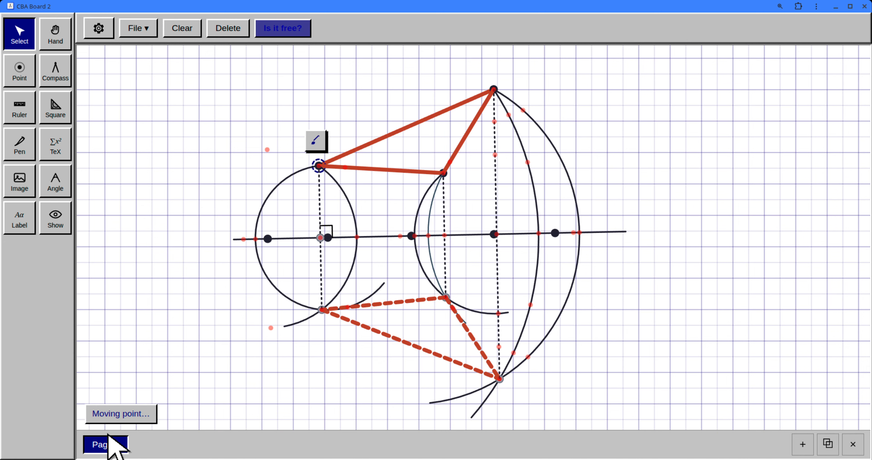
# Step: Rename the current page as Symmetry and add a second page, leaving the new blank page open
pyautogui.doubleClick(109, 441)
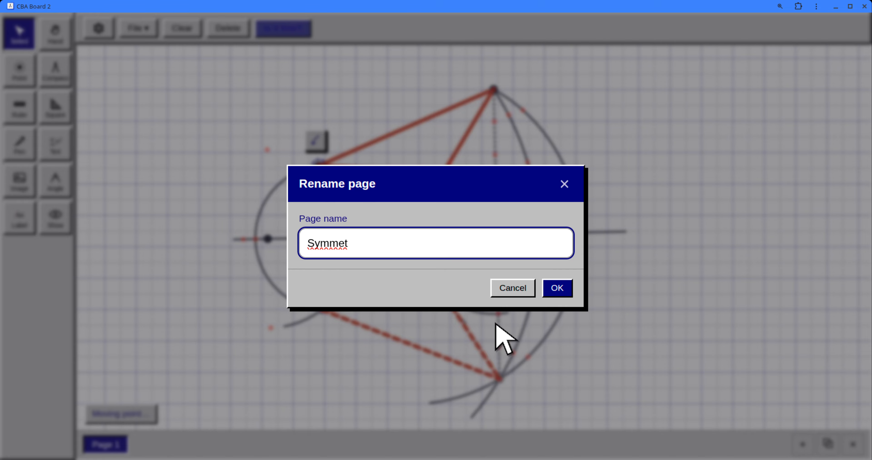
pyautogui.click(555, 297)
pyautogui.click(795, 440)
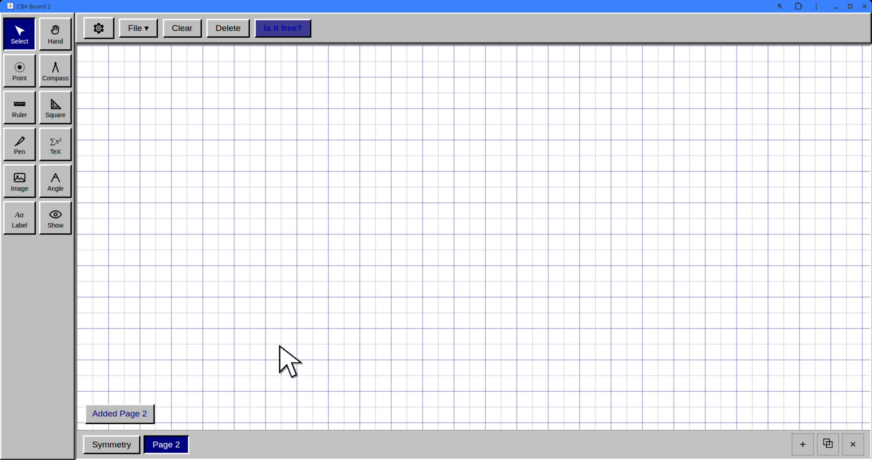
pyautogui.click(126, 446)
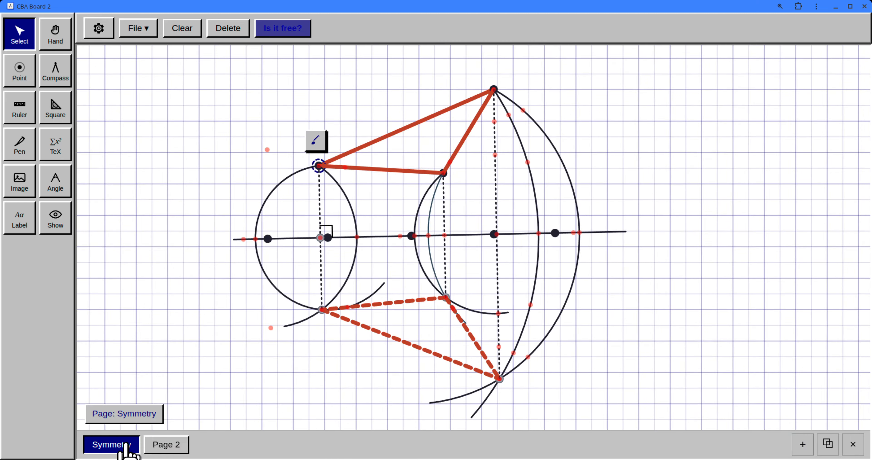
pyautogui.click(171, 445)
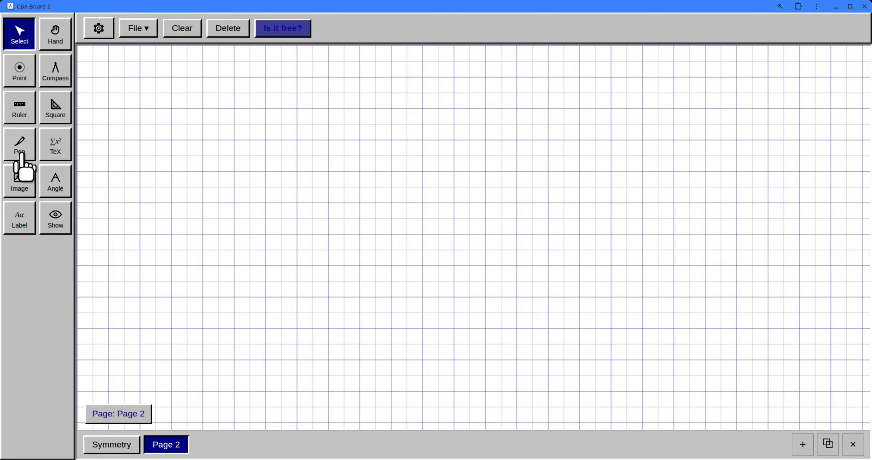
# Step: Draw a freehand looping curve with the Pen on Page 2 and place the equation E = mc^2 to its right
pyautogui.moveTo(259, 122)
pyautogui.mouseDown()
pyautogui.moveTo(375, 211)
pyautogui.moveTo(412, 187)
pyautogui.mouseUp()
pyautogui.click(56, 149)
pyautogui.click(491, 187)
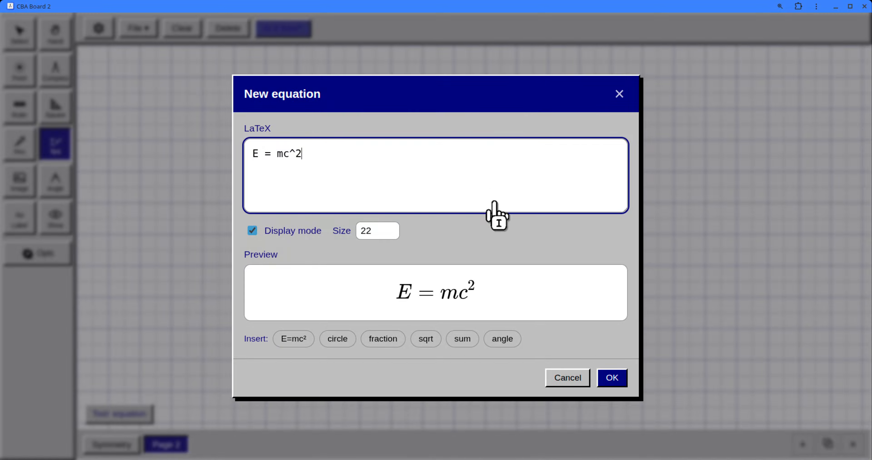
pyautogui.click(612, 378)
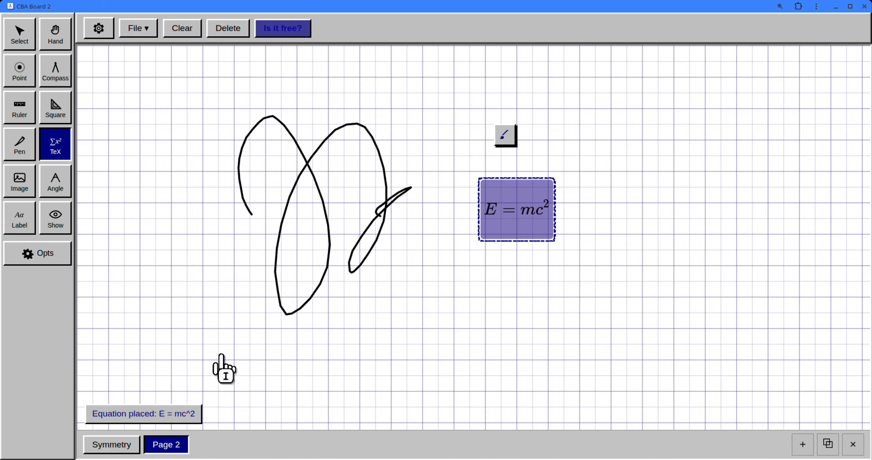
# Step: Switch back and forth between the Symmetry page and Page 2, ending on Page 2
pyautogui.click(133, 446)
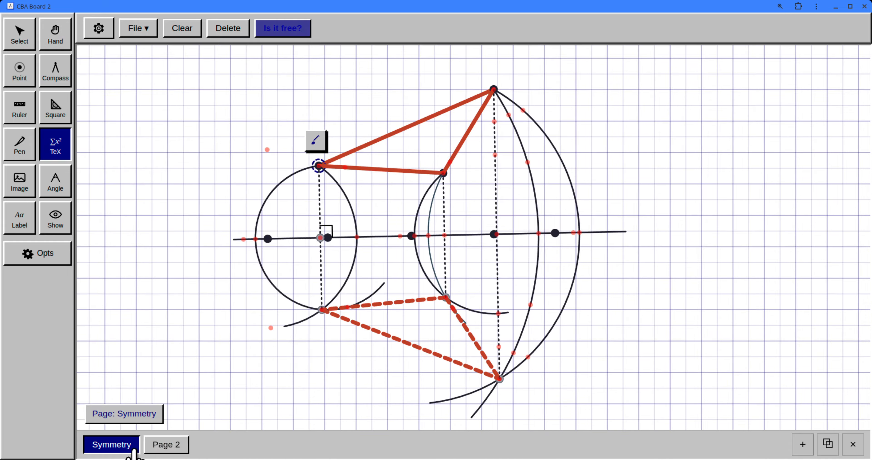
pyautogui.click(157, 446)
pyautogui.click(134, 440)
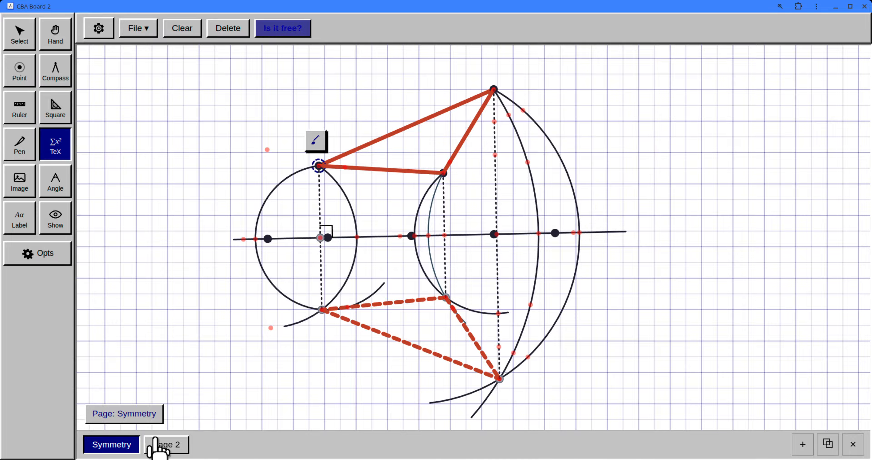
pyautogui.click(156, 446)
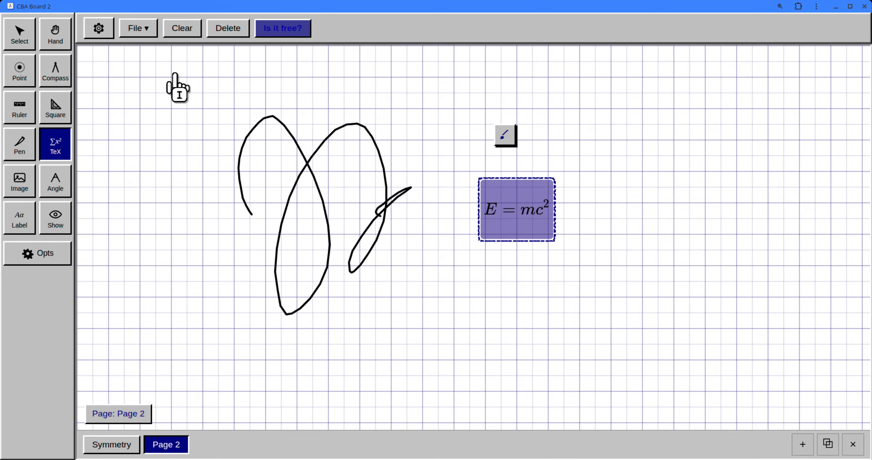
# Step: Set the board's theme to Aqua and return to the Select tool
pyautogui.click(98, 27)
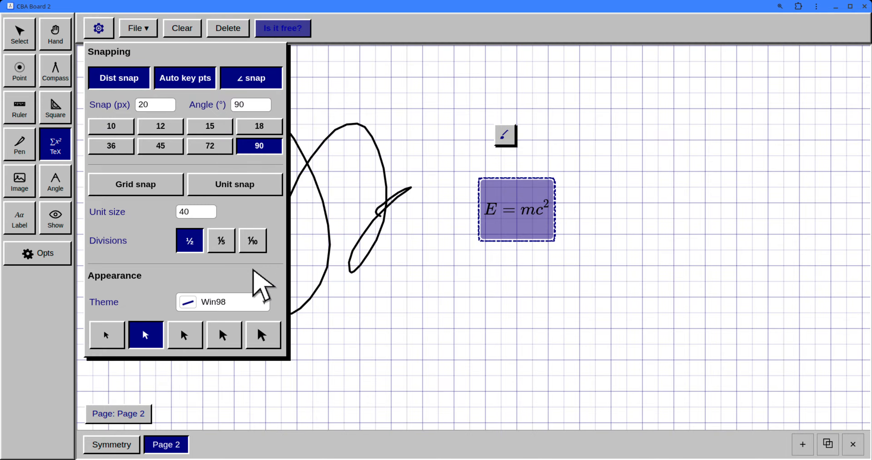
pyautogui.click(230, 302)
pyautogui.click(252, 270)
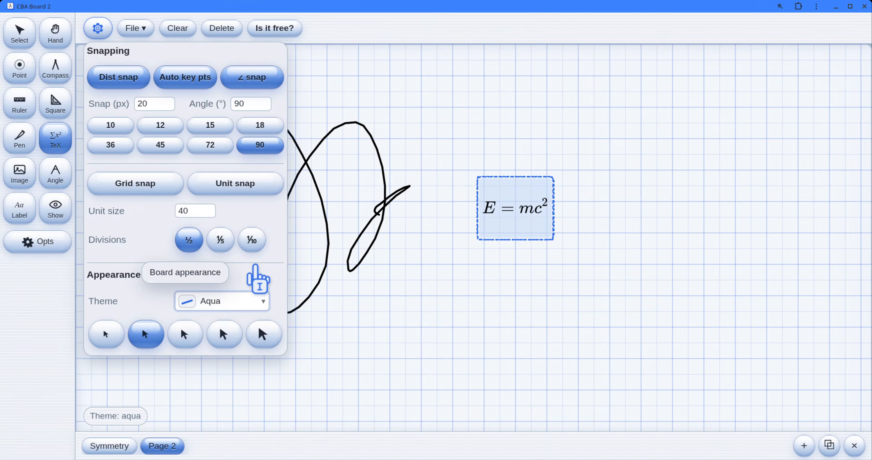
pyautogui.click(14, 38)
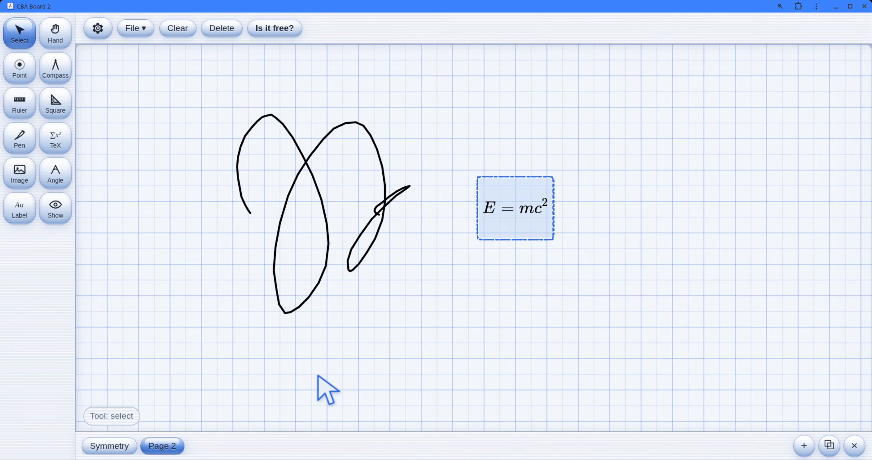
# Step: View the Symmetry page in the new theme, look at the import and export options, and return to Page 2
pyautogui.click(110, 452)
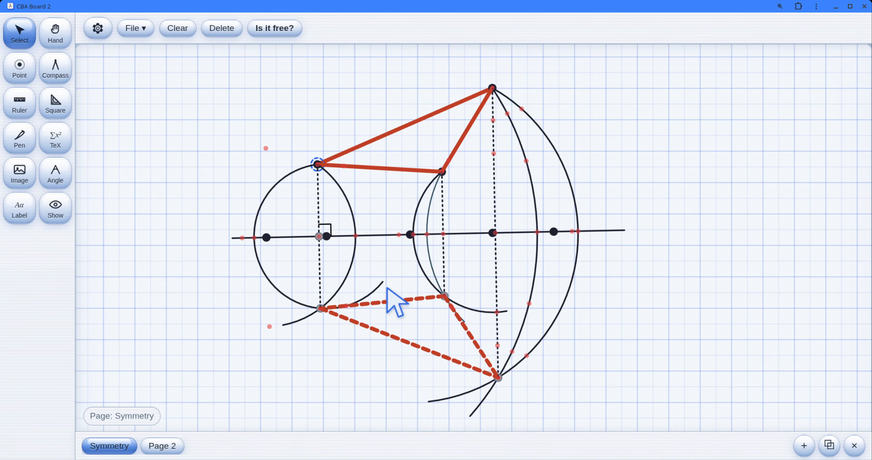
pyautogui.click(149, 33)
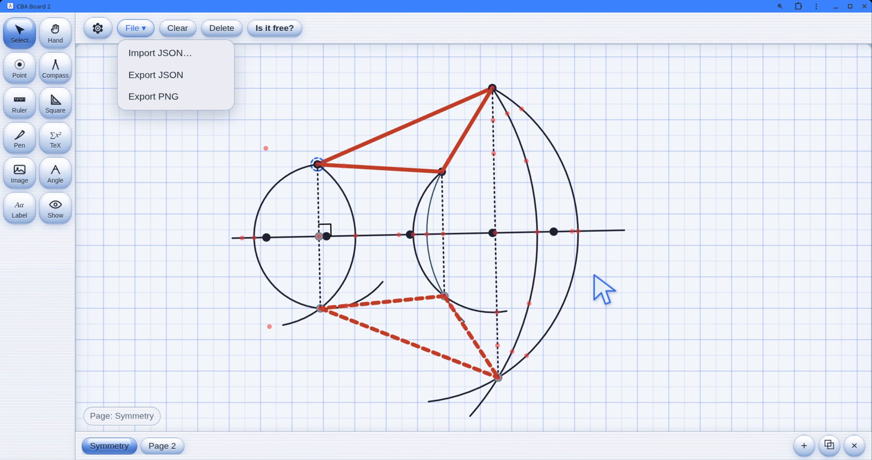
pyautogui.click(159, 445)
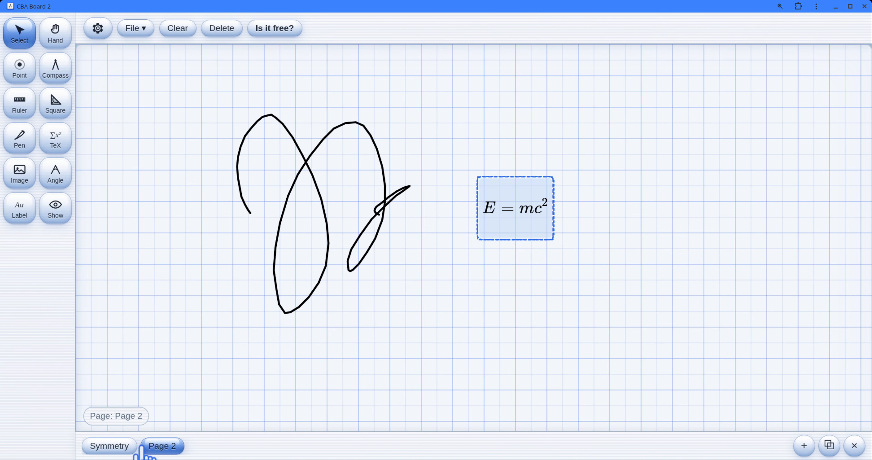
pyautogui.click(134, 447)
pyautogui.click(159, 445)
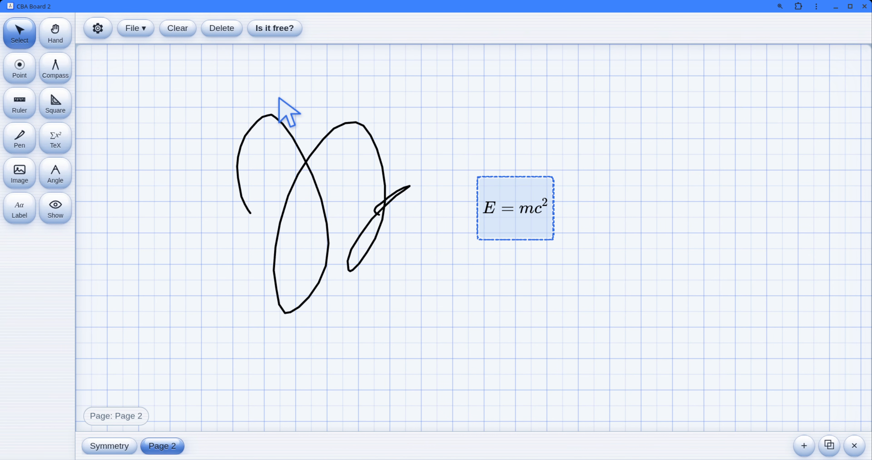
# Step: Turn on unit snapping for the board
pyautogui.click(67, 39)
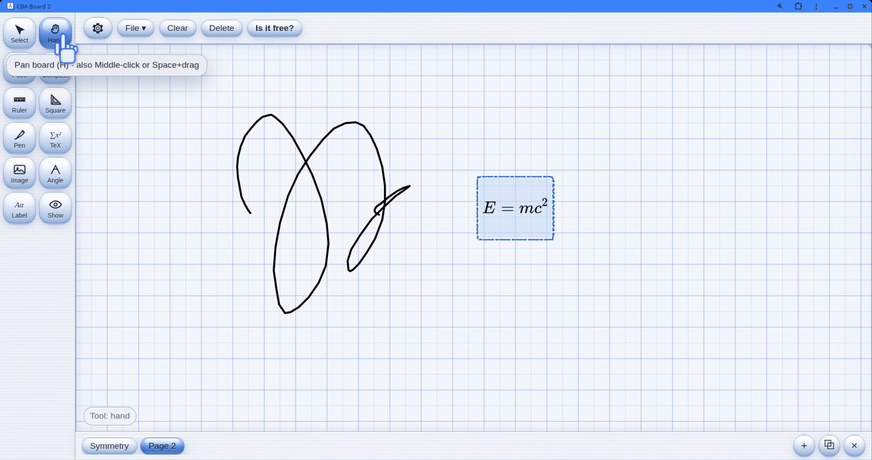
pyautogui.click(98, 34)
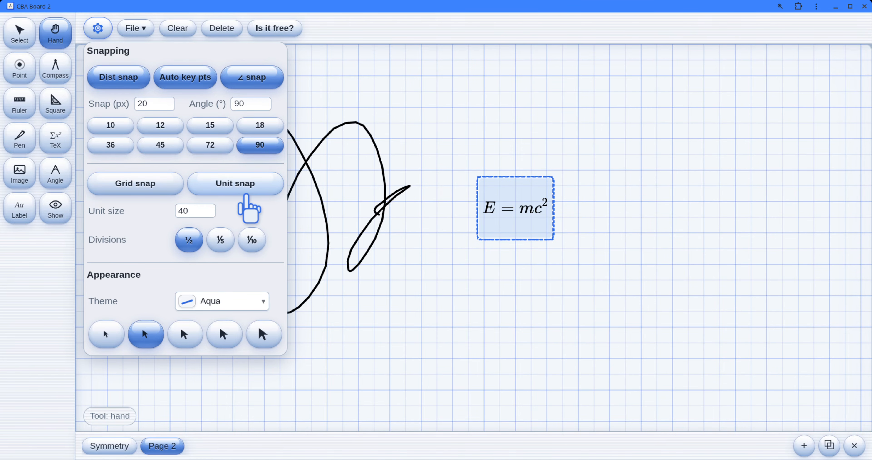
pyautogui.click(235, 186)
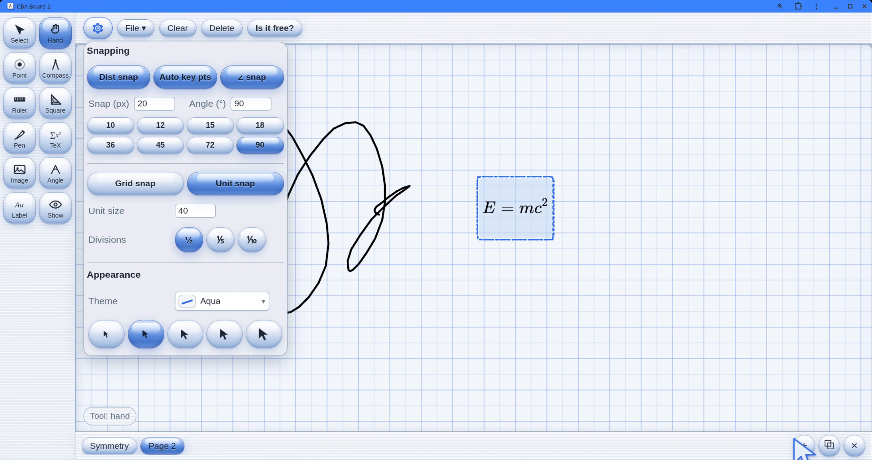
# Step: Add a third page and draw two near-horizontal ruler segments, one 6 units long and one 2 units long below it
pyautogui.click(799, 445)
pyautogui.click(22, 105)
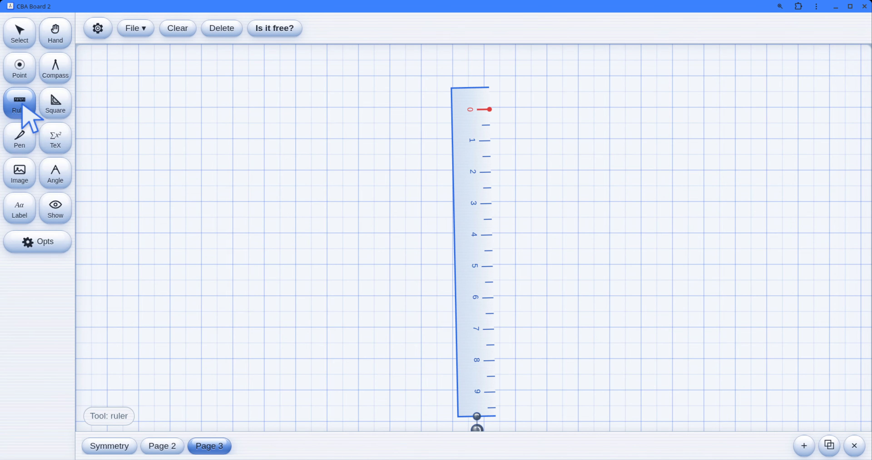
pyautogui.moveTo(476, 430); pyautogui.dragTo(391, 228)
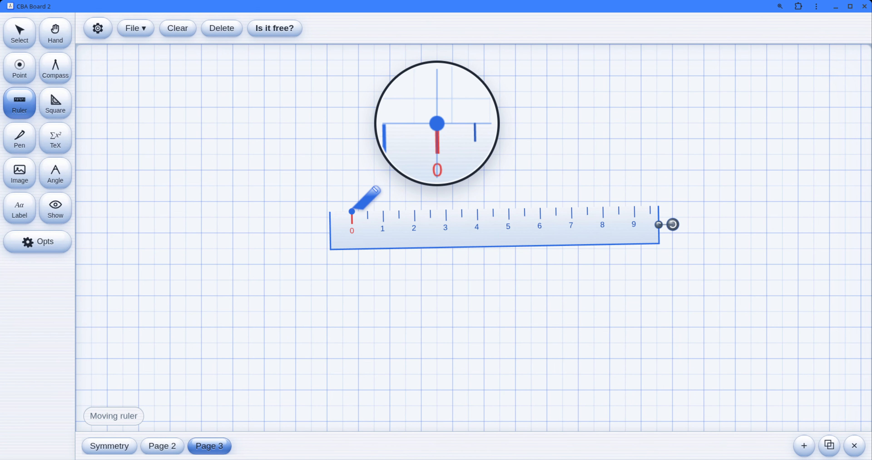
pyautogui.moveTo(352, 212)
pyautogui.mouseDown()
pyautogui.moveTo(446, 212)
pyautogui.moveTo(547, 192)
pyautogui.moveTo(540, 199)
pyautogui.mouseUp()
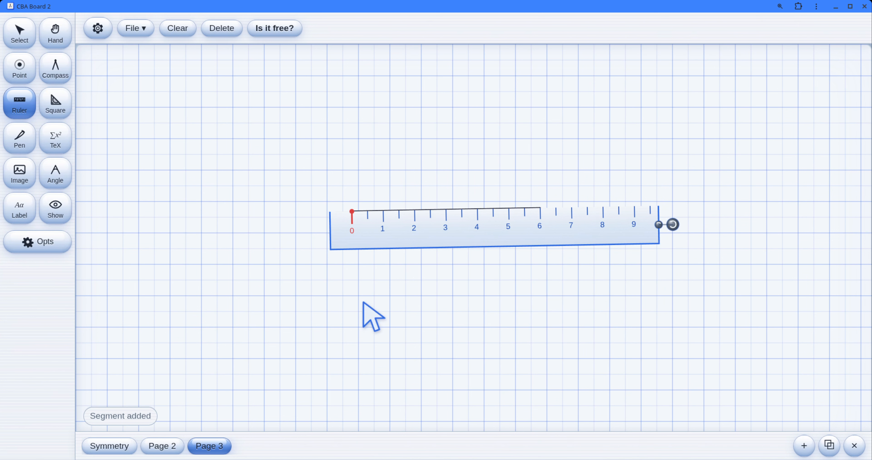
pyautogui.moveTo(469, 243); pyautogui.dragTo(453, 338)
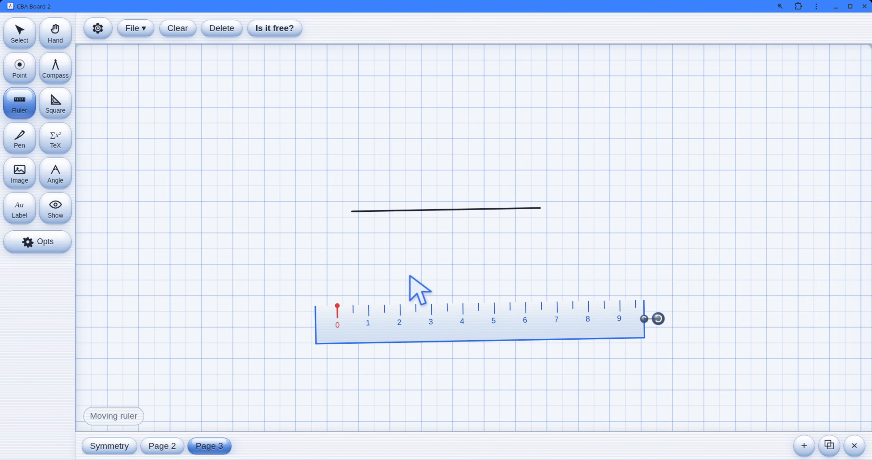
pyautogui.moveTo(337, 307)
pyautogui.mouseDown()
pyautogui.moveTo(415, 306)
pyautogui.moveTo(401, 305)
pyautogui.mouseUp()
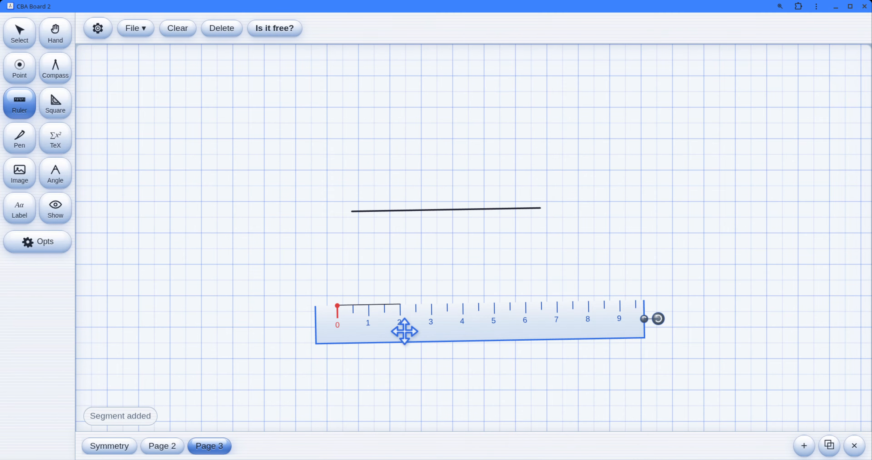
# Step: Set the unit divisions to fifths and draw a 2.2-unit ruler segment between the two existing segments, further right
pyautogui.click(96, 29)
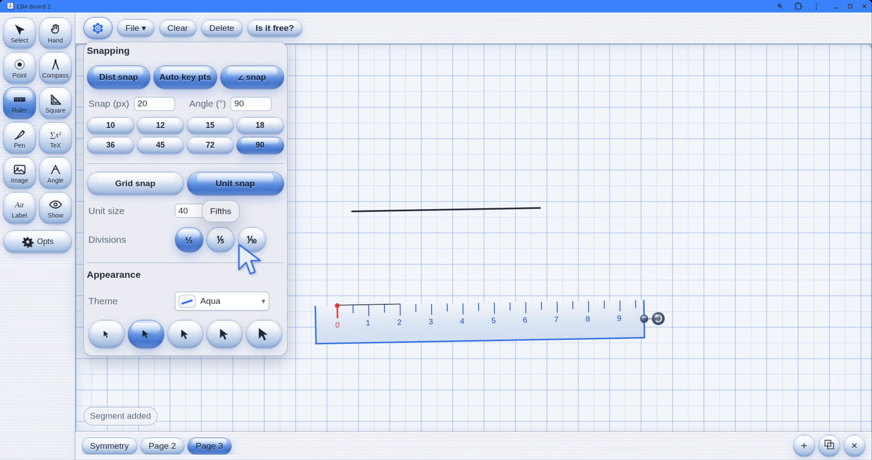
pyautogui.click(218, 240)
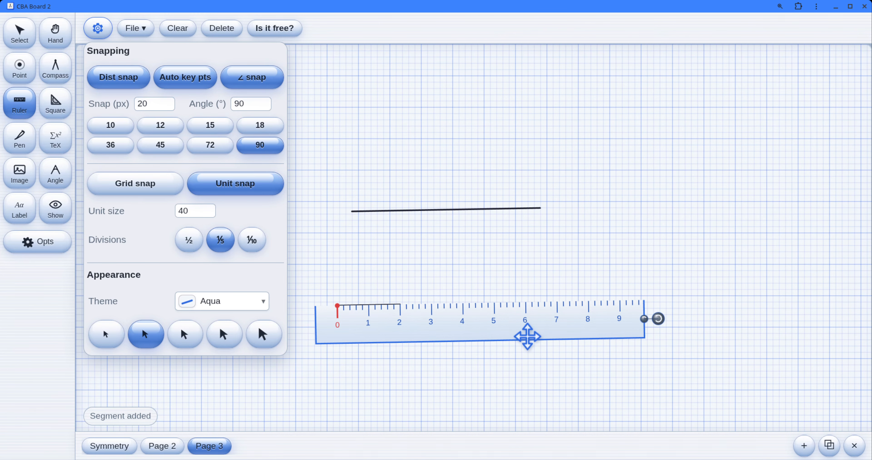
pyautogui.click(525, 335)
pyautogui.moveTo(442, 339); pyautogui.dragTo(578, 271)
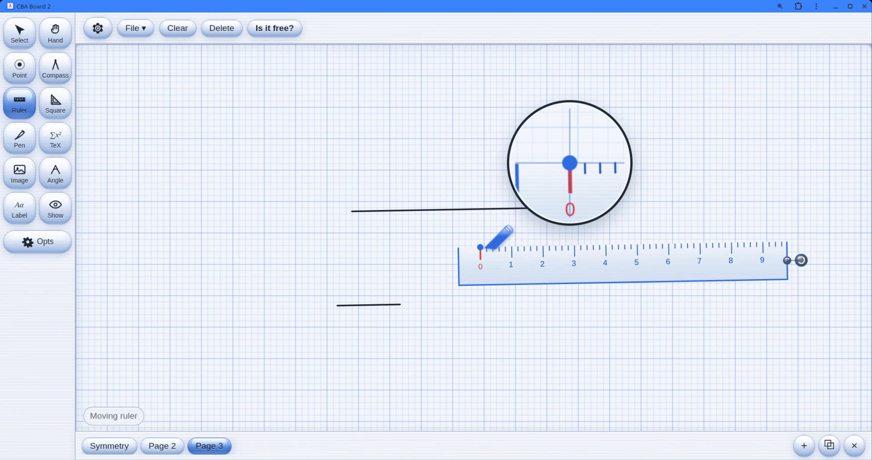
pyautogui.moveTo(481, 248); pyautogui.dragTo(549, 248)
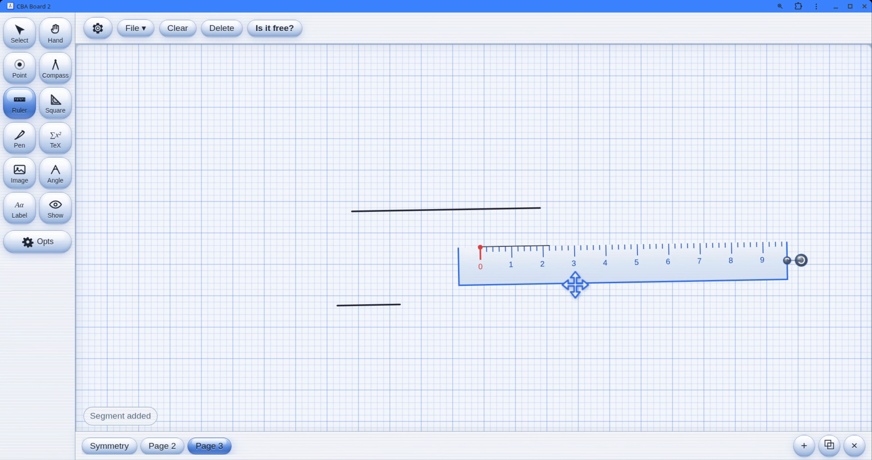
# Step: Set the unit divisions to tenths and draw a ruler segment about 7.1 units long above the other segments
pyautogui.click(98, 29)
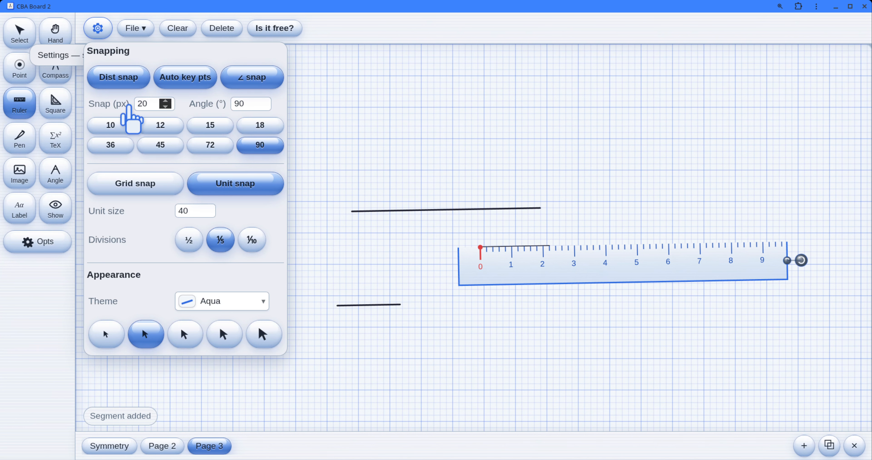
pyautogui.click(252, 241)
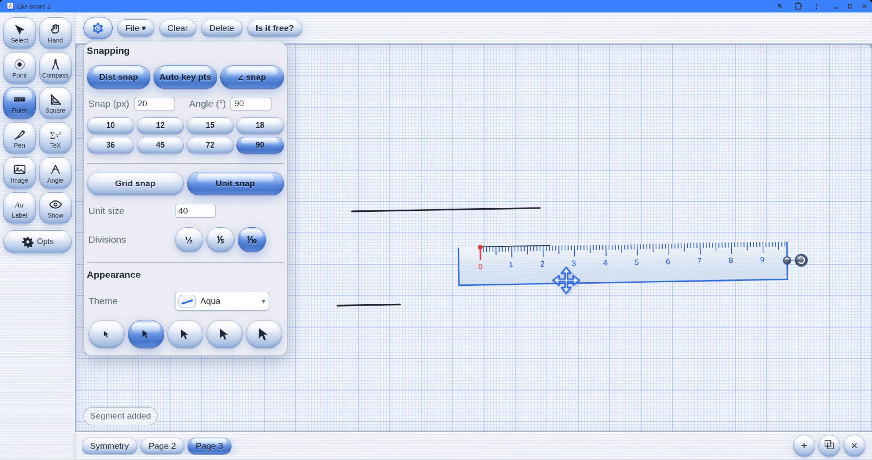
pyautogui.click(564, 306)
pyautogui.moveTo(572, 276)
pyautogui.mouseDown()
pyautogui.moveTo(428, 193)
pyautogui.moveTo(428, 177)
pyautogui.mouseUp()
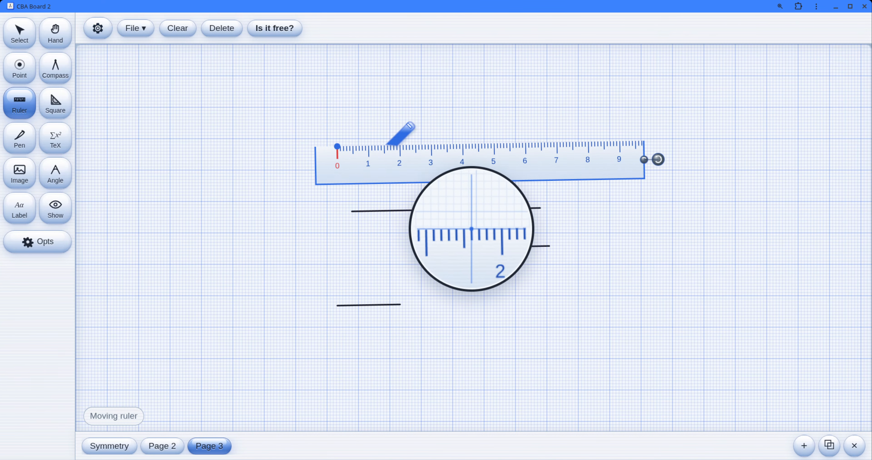
pyautogui.moveTo(337, 146)
pyautogui.mouseDown()
pyautogui.moveTo(429, 146)
pyautogui.moveTo(415, 160)
pyautogui.moveTo(501, 171)
pyautogui.moveTo(486, 167)
pyautogui.moveTo(560, 159)
pyautogui.moveTo(502, 159)
pyautogui.moveTo(561, 145)
pyautogui.mouseUp()
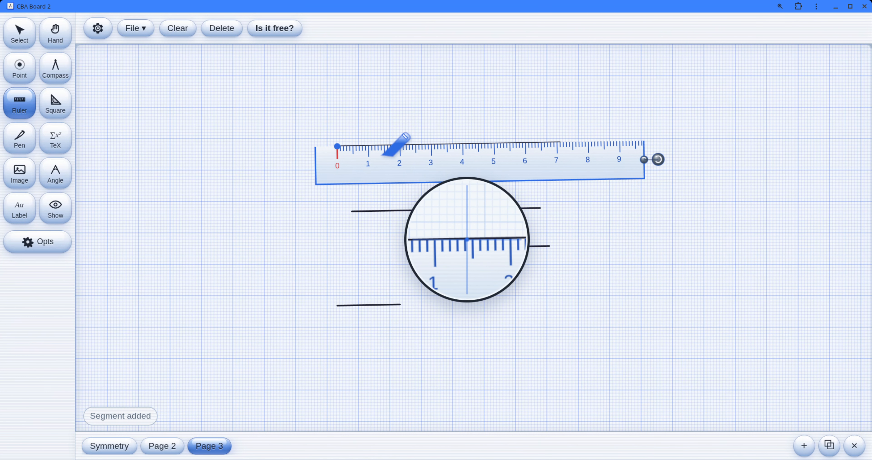
# Step: Add a fourth page and set the unit divisions to halves
pyautogui.moveTo(379, 171); pyautogui.dragTo(349, 275)
pyautogui.click(805, 446)
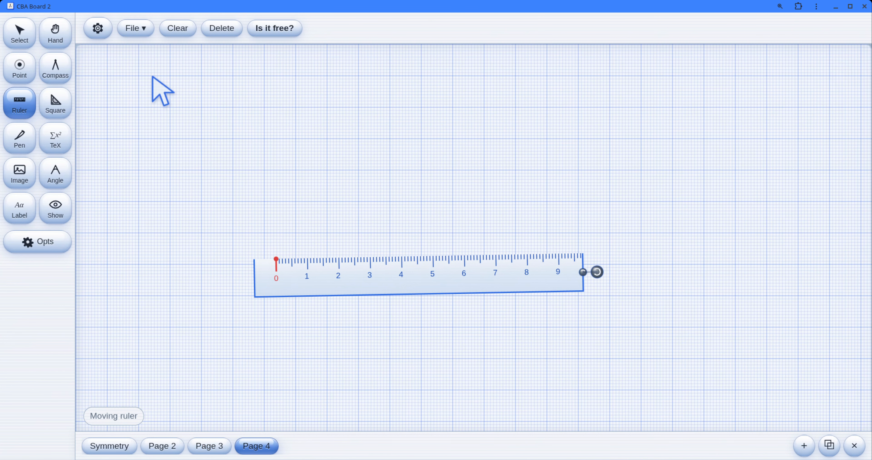
pyautogui.click(91, 30)
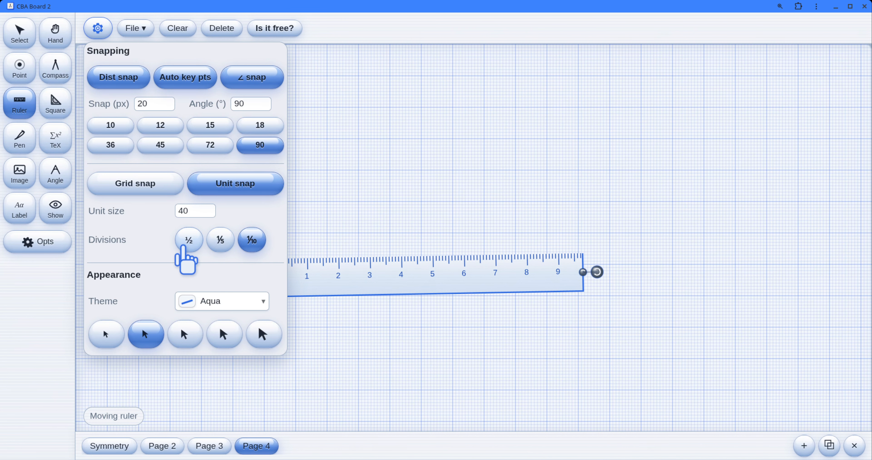
pyautogui.click(183, 246)
pyautogui.click(394, 275)
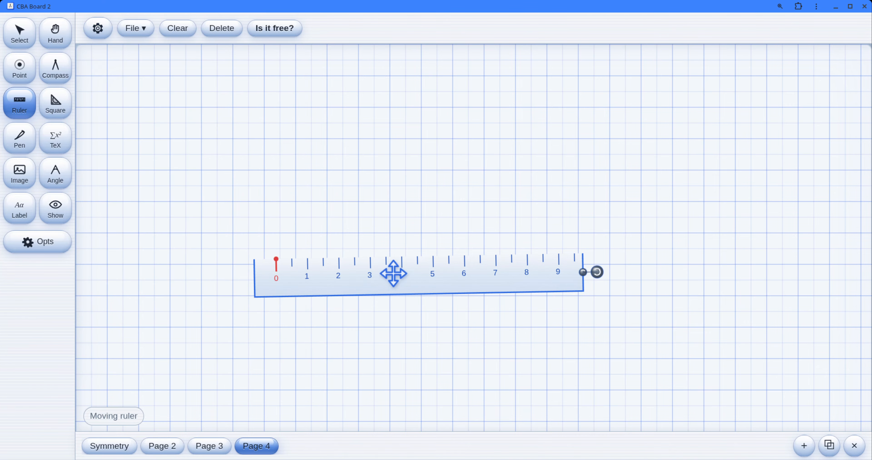
# Step: Draw three stacked ruler segments 3, 4 and 5 units long on Page 4, and put the ruler away
pyautogui.moveTo(352, 287); pyautogui.dragTo(287, 187)
pyautogui.click(291, 232)
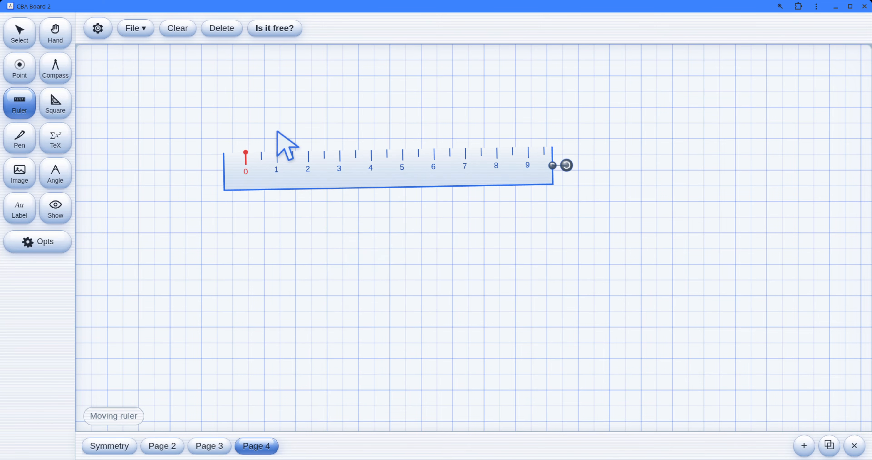
pyautogui.moveTo(246, 153); pyautogui.dragTo(340, 151)
pyautogui.moveTo(303, 173); pyautogui.dragTo(302, 224)
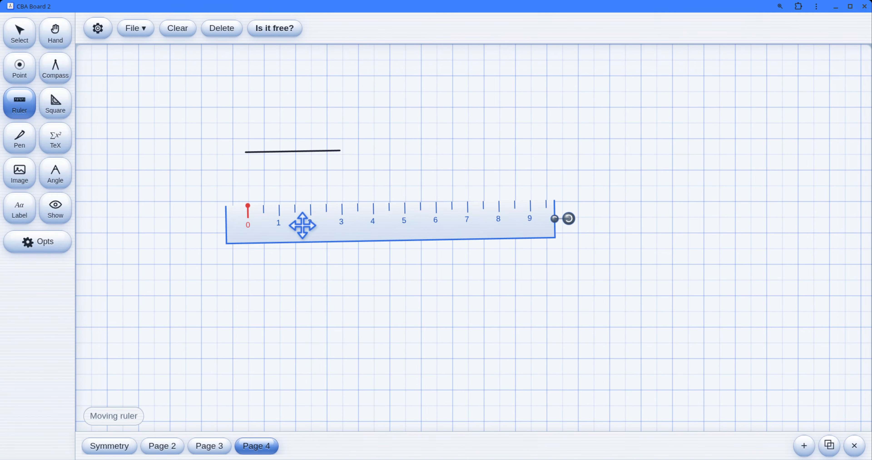
pyautogui.moveTo(248, 206); pyautogui.dragTo(373, 203)
pyautogui.moveTo(279, 234)
pyautogui.mouseDown()
pyautogui.moveTo(301, 295)
pyautogui.moveTo(286, 290)
pyautogui.mouseUp()
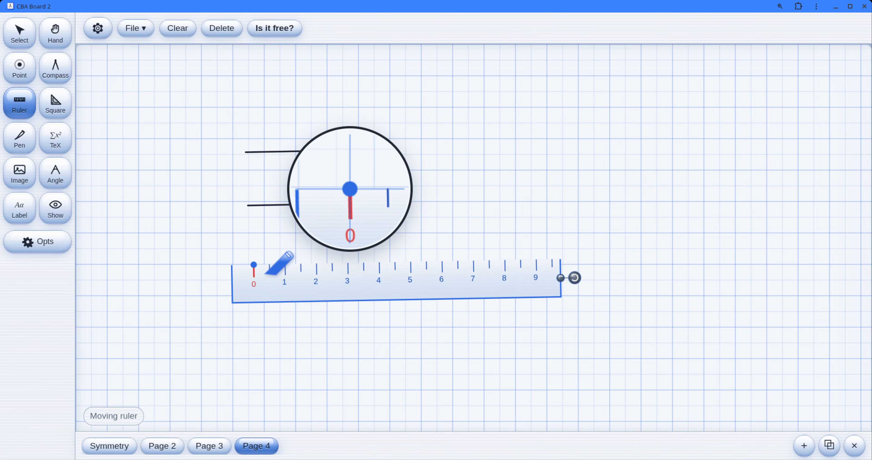
pyautogui.moveTo(254, 265); pyautogui.dragTo(410, 262)
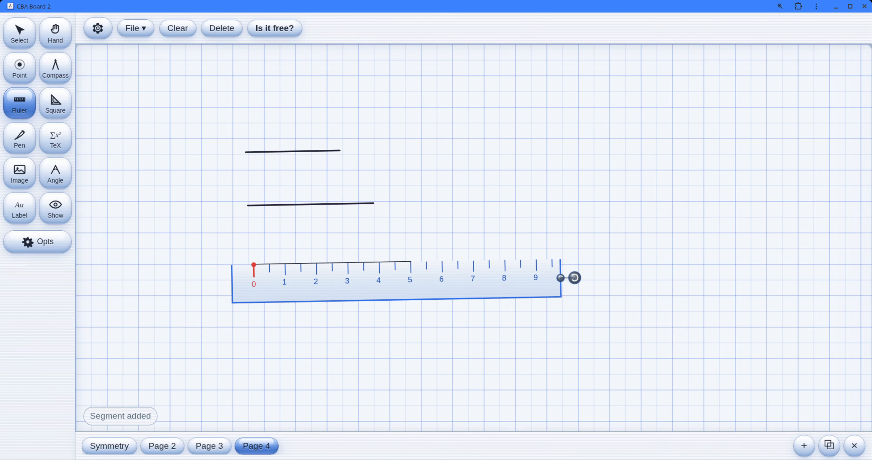
pyautogui.click(20, 32)
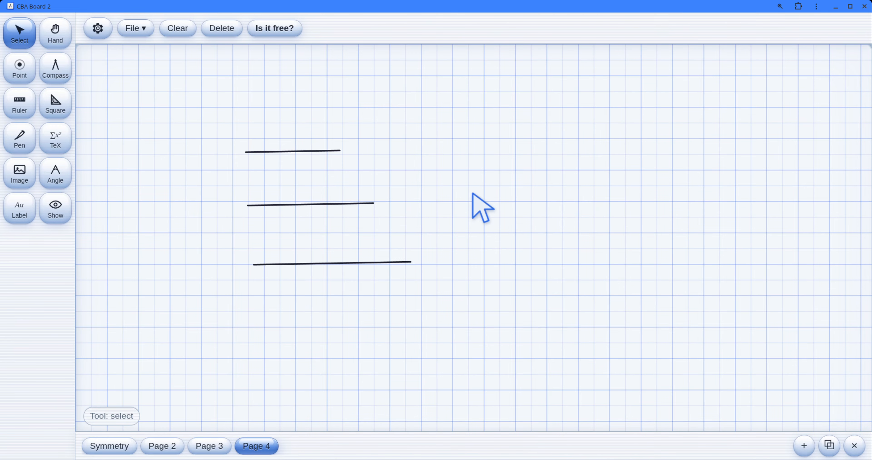
# Step: Set the compass to the 3-unit segment, draw a full circle of that radius to the right, and return the metal tip to the segment's left end
pyautogui.click(54, 76)
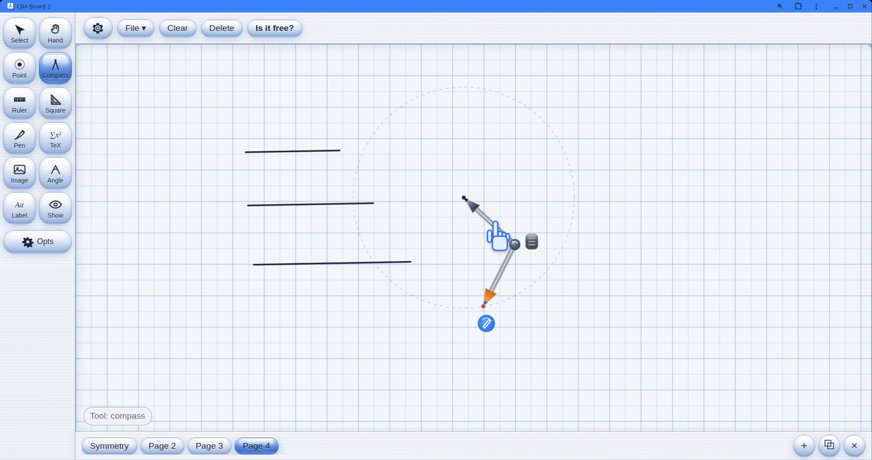
pyautogui.moveTo(468, 200); pyautogui.dragTo(249, 155)
pyautogui.moveTo(268, 266); pyautogui.dragTo(356, 151)
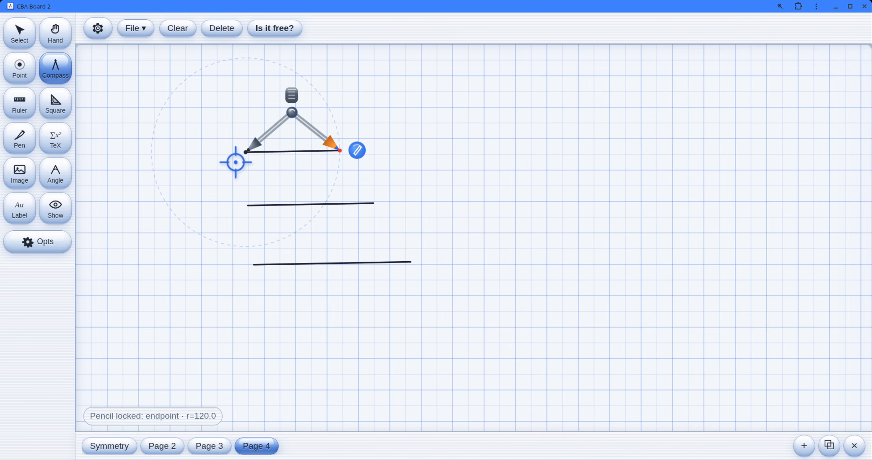
pyautogui.moveTo(245, 151); pyautogui.dragTo(574, 153)
pyautogui.moveTo(611, 114)
pyautogui.mouseDown()
pyautogui.moveTo(712, 157)
pyautogui.moveTo(658, 112)
pyautogui.mouseUp()
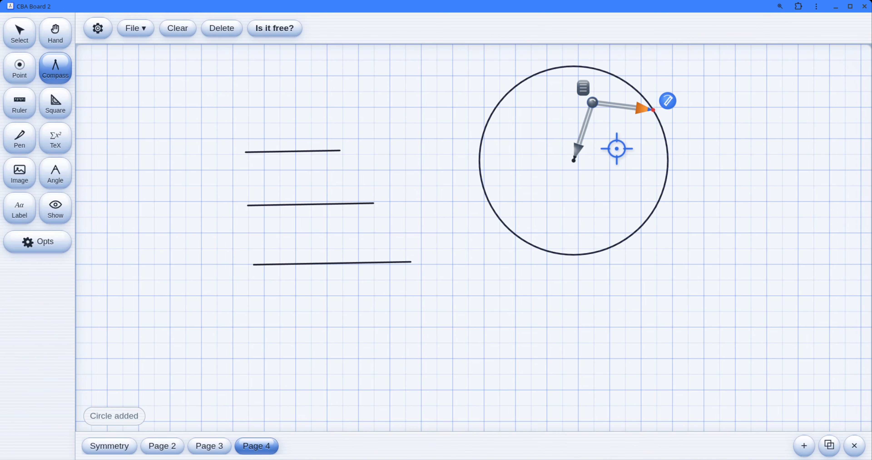
pyautogui.moveTo(572, 163); pyautogui.dragTo(249, 148)
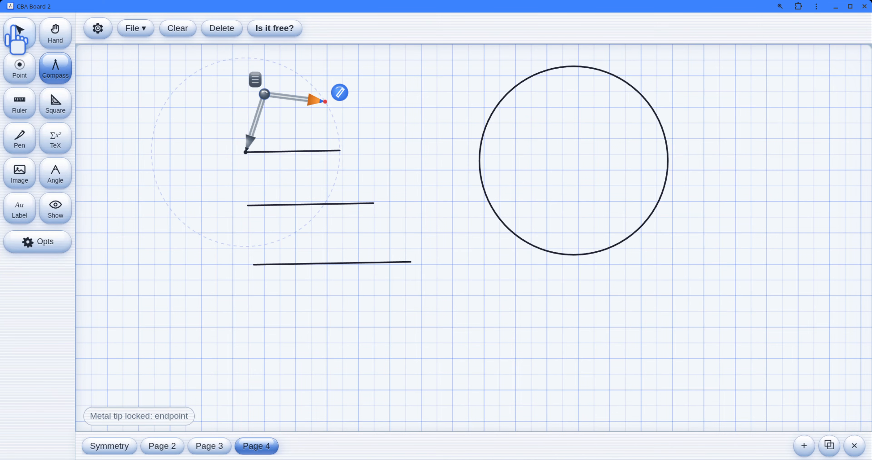
# Step: Delete the full circle drawn beside the three segments
pyautogui.click(16, 34)
pyautogui.click(566, 259)
pyautogui.press('Delete')
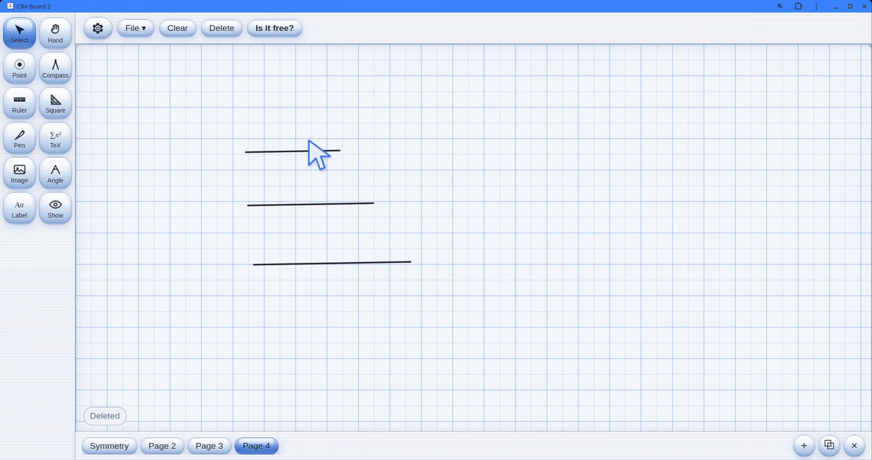
# Step: Place a point in the empty area beside the segments and draw a full 3-unit radius compass circle centred on it
pyautogui.click(20, 68)
pyautogui.click(556, 212)
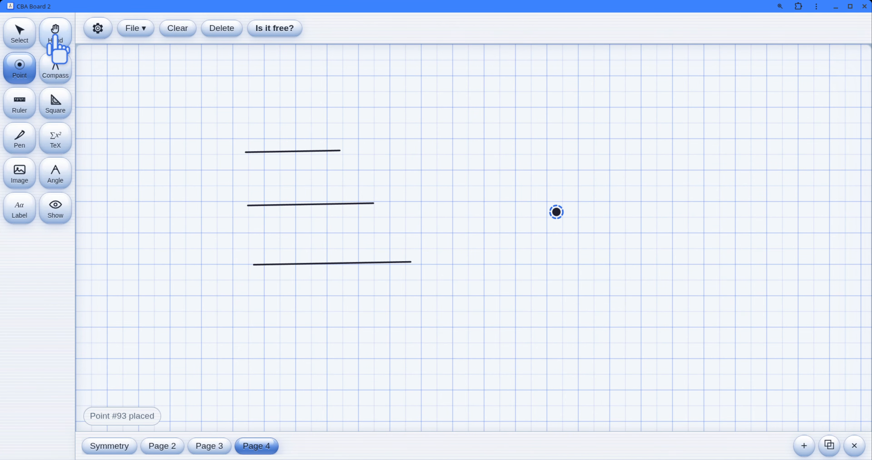
pyautogui.click(56, 68)
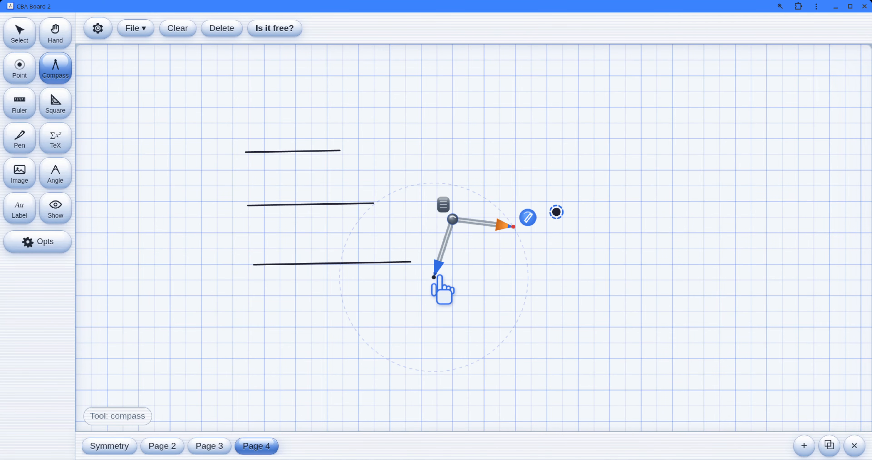
pyautogui.moveTo(439, 275); pyautogui.dragTo(564, 222)
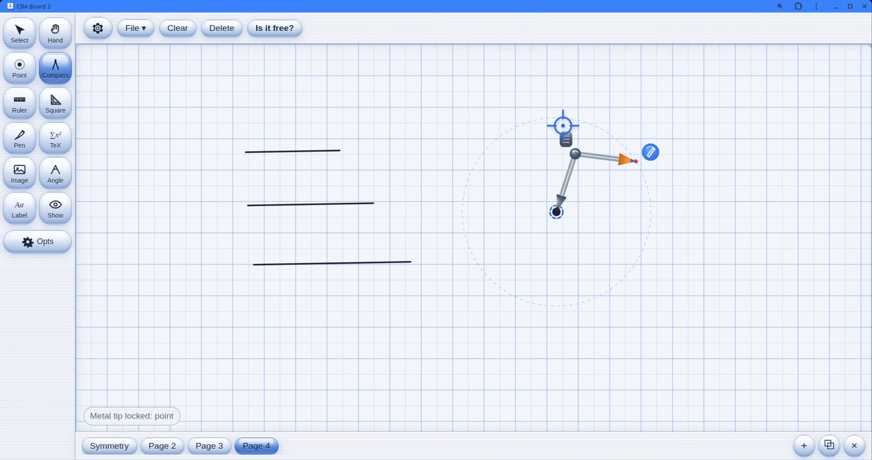
pyautogui.moveTo(567, 151)
pyautogui.mouseDown()
pyautogui.moveTo(570, 136)
pyautogui.moveTo(668, 321)
pyautogui.moveTo(616, 139)
pyautogui.mouseUp()
# Step: Set the compass to the 4-unit segment and draw a full circle of that radius around the same centre point
pyautogui.moveTo(555, 217); pyautogui.dragTo(684, 252)
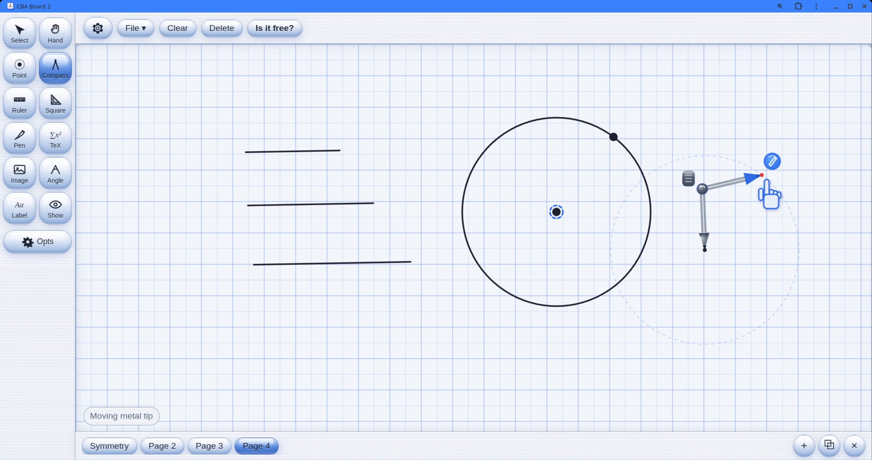
pyautogui.moveTo(708, 252); pyautogui.dragTo(252, 211)
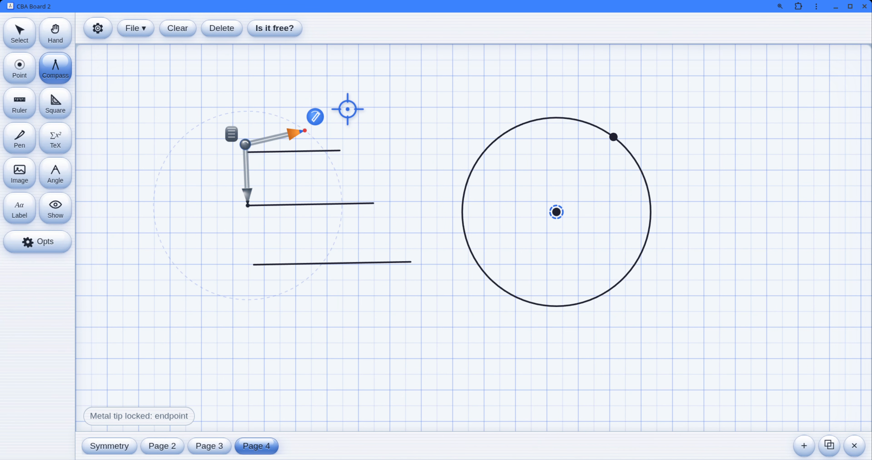
pyautogui.moveTo(306, 131)
pyautogui.mouseDown()
pyautogui.moveTo(348, 196)
pyautogui.moveTo(373, 203)
pyautogui.mouseUp()
pyautogui.moveTo(251, 203)
pyautogui.mouseDown()
pyautogui.moveTo(473, 210)
pyautogui.moveTo(576, 186)
pyautogui.moveTo(556, 213)
pyautogui.mouseUp()
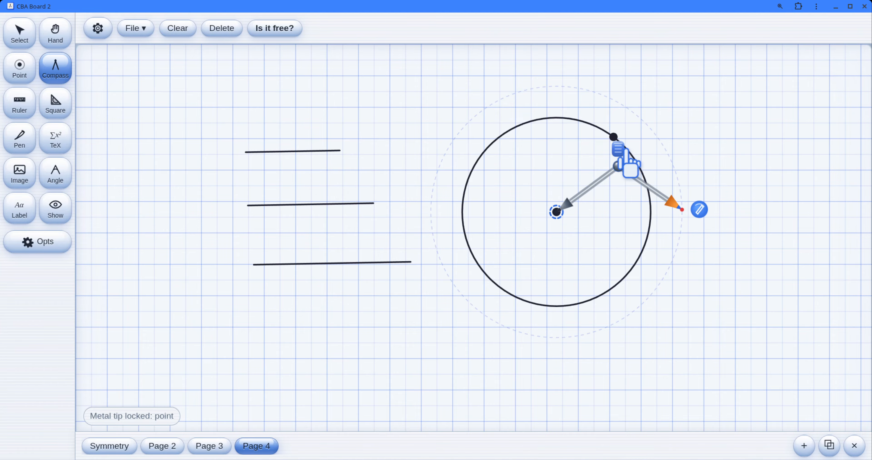
pyautogui.moveTo(620, 152)
pyautogui.mouseDown()
pyautogui.moveTo(436, 292)
pyautogui.moveTo(671, 161)
pyautogui.moveTo(608, 101)
pyautogui.mouseUp()
# Step: Set the compass to the 5-unit segment and draw a full circle centred on the 3-unit circle's rim point
pyautogui.moveTo(554, 210)
pyautogui.mouseDown()
pyautogui.moveTo(419, 263)
pyautogui.moveTo(249, 286)
pyautogui.moveTo(253, 264)
pyautogui.mouseUp()
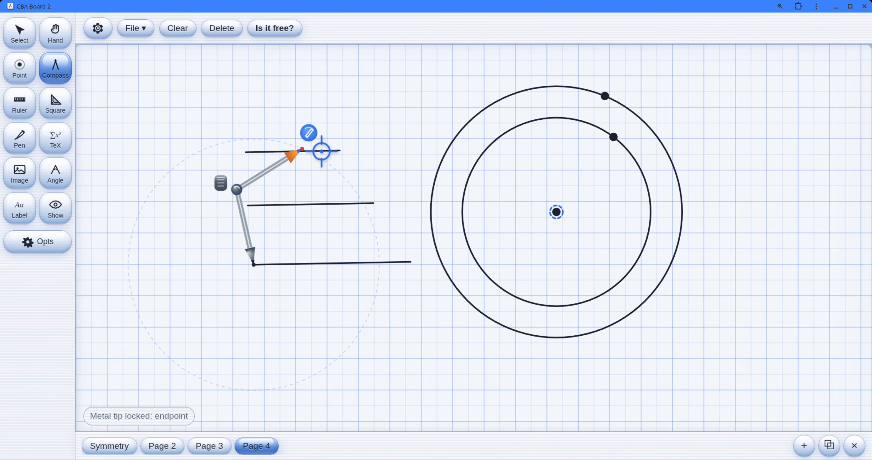
pyautogui.moveTo(302, 148)
pyautogui.mouseDown()
pyautogui.moveTo(371, 255)
pyautogui.moveTo(411, 262)
pyautogui.mouseUp()
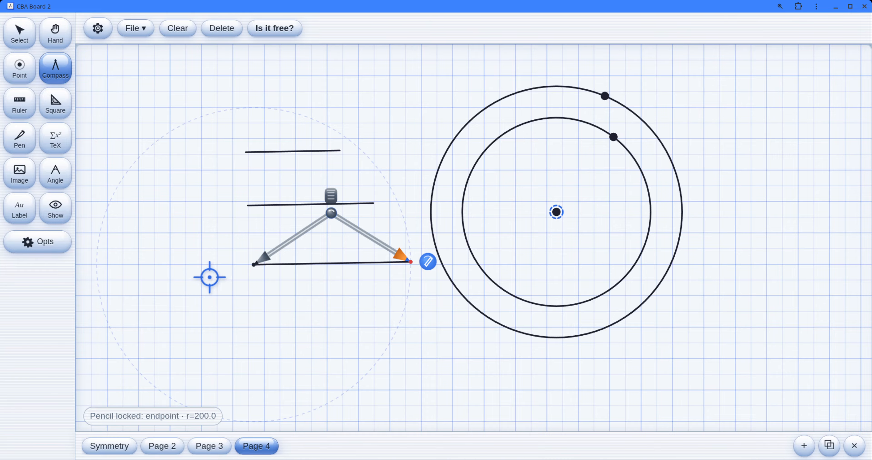
pyautogui.moveTo(252, 273)
pyautogui.mouseDown()
pyautogui.moveTo(481, 166)
pyautogui.moveTo(626, 120)
pyautogui.moveTo(627, 155)
pyautogui.moveTo(617, 138)
pyautogui.mouseUp()
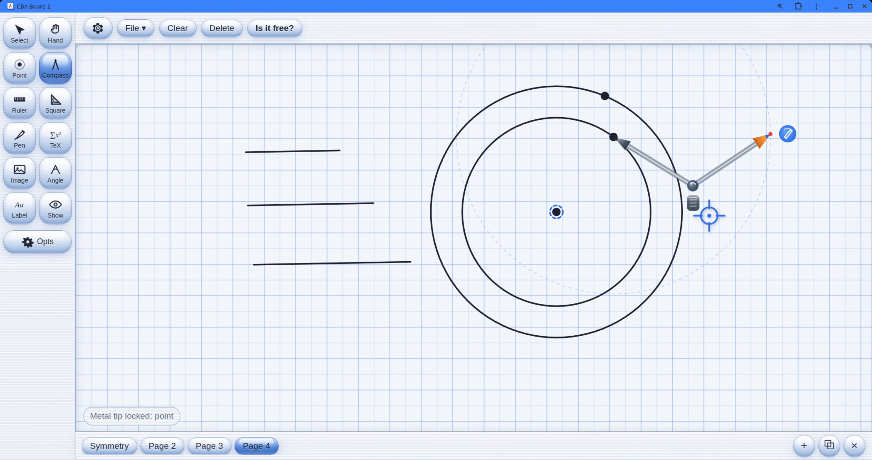
pyautogui.moveTo(787, 134)
pyautogui.mouseDown()
pyautogui.moveTo(751, 241)
pyautogui.moveTo(438, 134)
pyautogui.moveTo(784, 167)
pyautogui.moveTo(783, 178)
pyautogui.mouseUp()
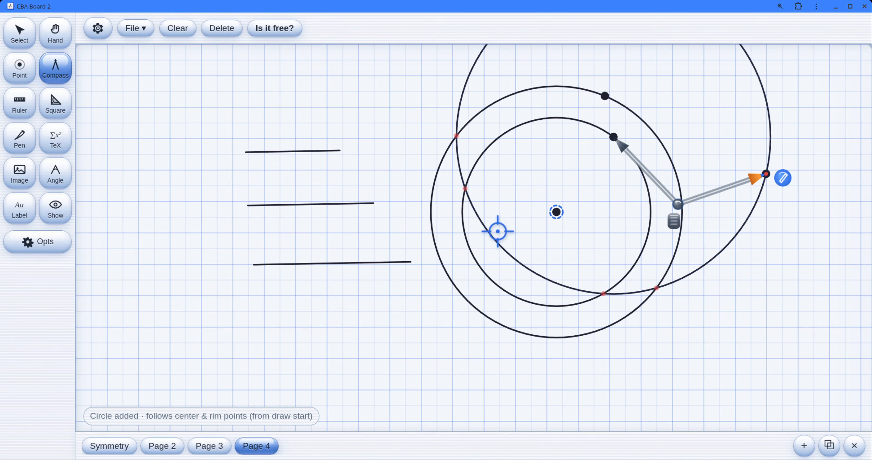
# Step: Draw a ruler segment from the upper-left intersection of the 3-unit and 5-unit circles to the common centre point
pyautogui.click(16, 107)
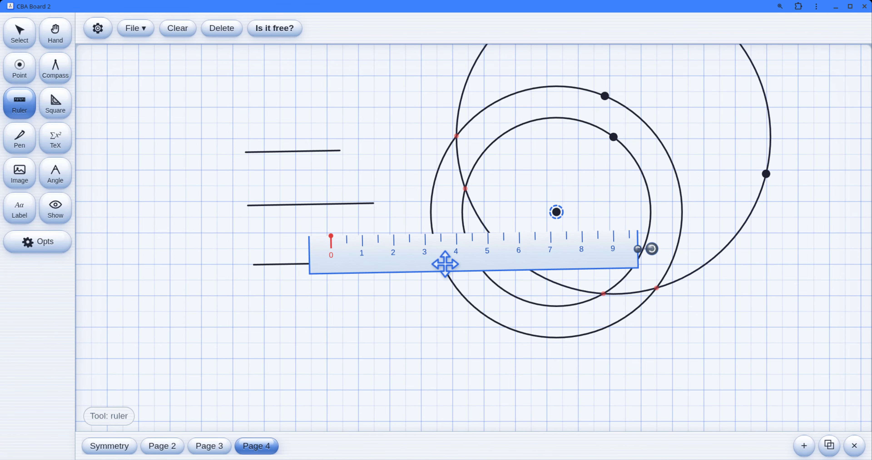
pyautogui.moveTo(444, 261); pyautogui.dragTo(590, 208)
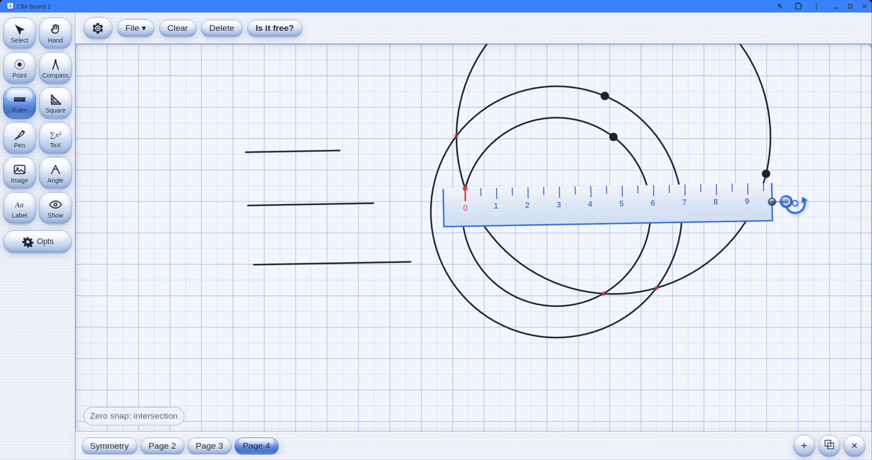
pyautogui.moveTo(786, 202); pyautogui.dragTo(769, 290)
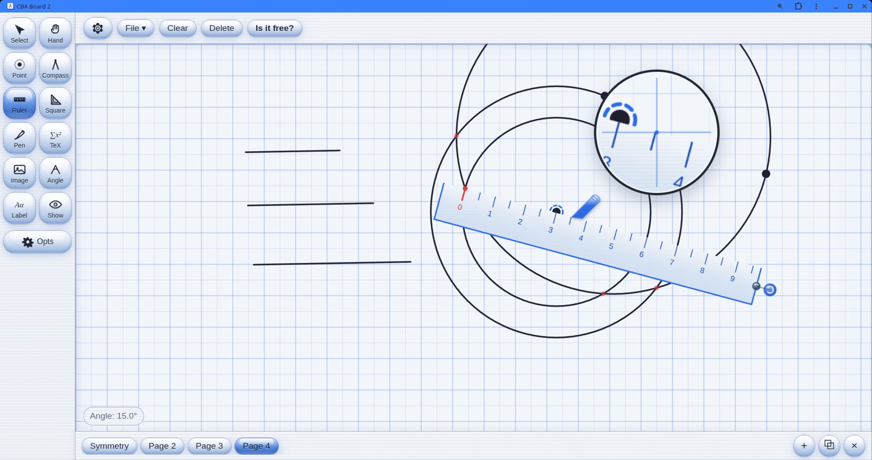
pyautogui.moveTo(572, 217); pyautogui.dragTo(559, 207)
pyautogui.moveTo(482, 195)
pyautogui.mouseDown()
pyautogui.moveTo(465, 179)
pyautogui.moveTo(558, 210)
pyautogui.mouseUp()
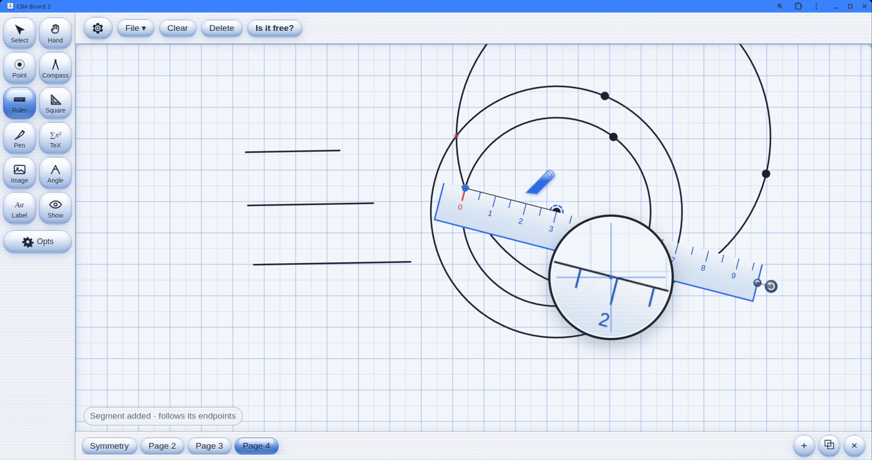
# Step: Draw a ruler segment from the common centre point to the rim point on the 4-unit circle
pyautogui.moveTo(487, 224); pyautogui.dragTo(589, 249)
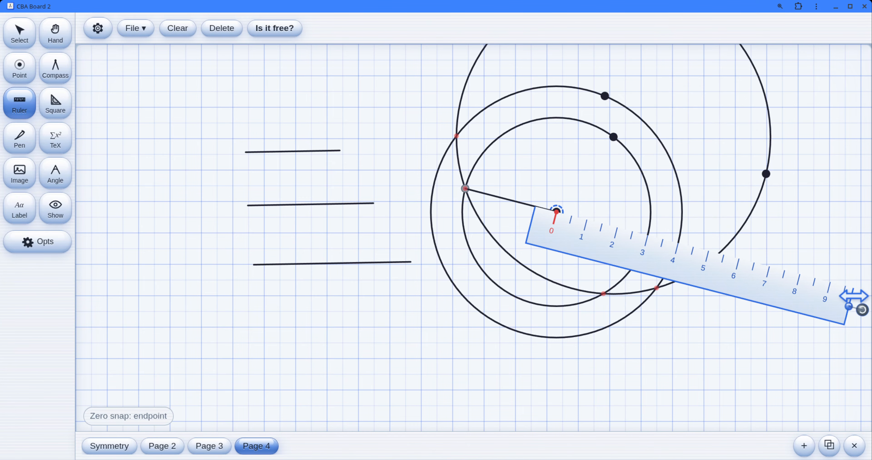
pyautogui.moveTo(860, 310); pyautogui.dragTo(676, 179)
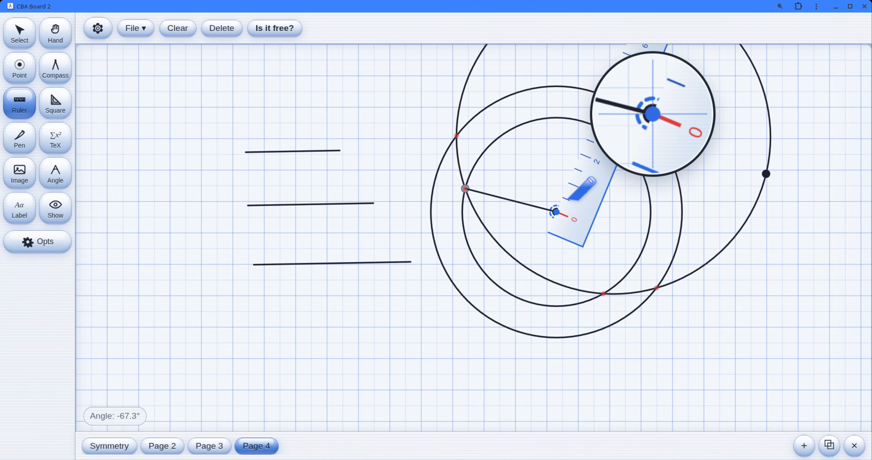
pyautogui.moveTo(559, 211); pyautogui.dragTo(602, 95)
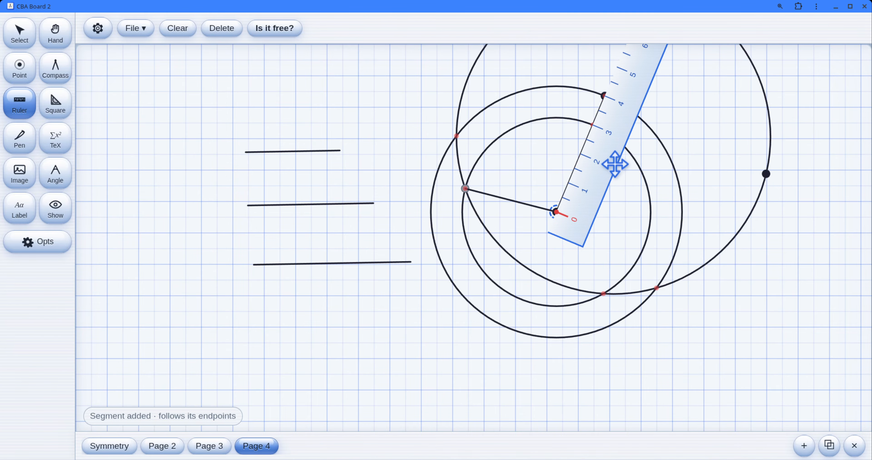
# Step: Try to align the ruler from the 3-unit and 5-unit circles' intersection to the 4-unit circle's rim point, and move it aside
pyautogui.moveTo(615, 164)
pyautogui.mouseDown()
pyautogui.moveTo(550, 136)
pyautogui.moveTo(564, 321)
pyautogui.mouseUp()
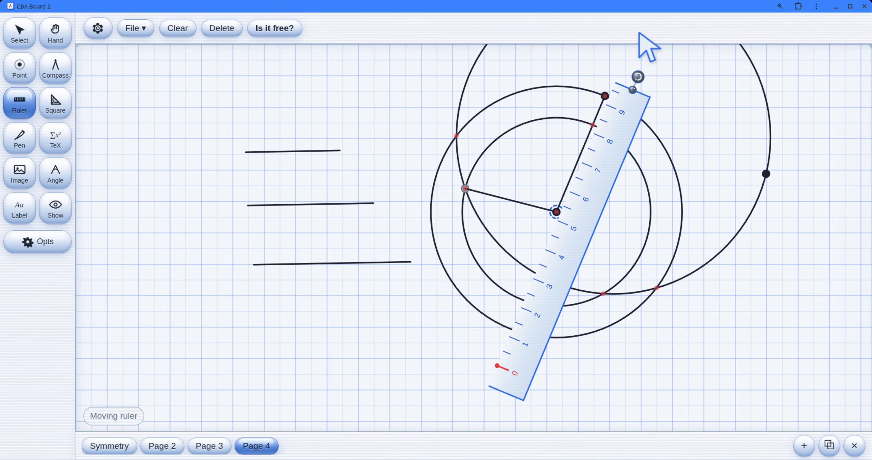
pyautogui.moveTo(638, 78); pyautogui.dragTo(799, 259)
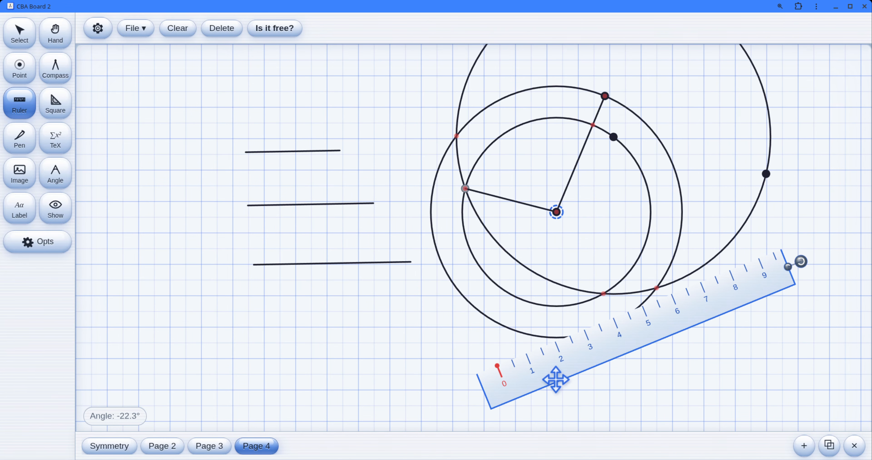
pyautogui.moveTo(554, 377); pyautogui.dragTo(527, 200)
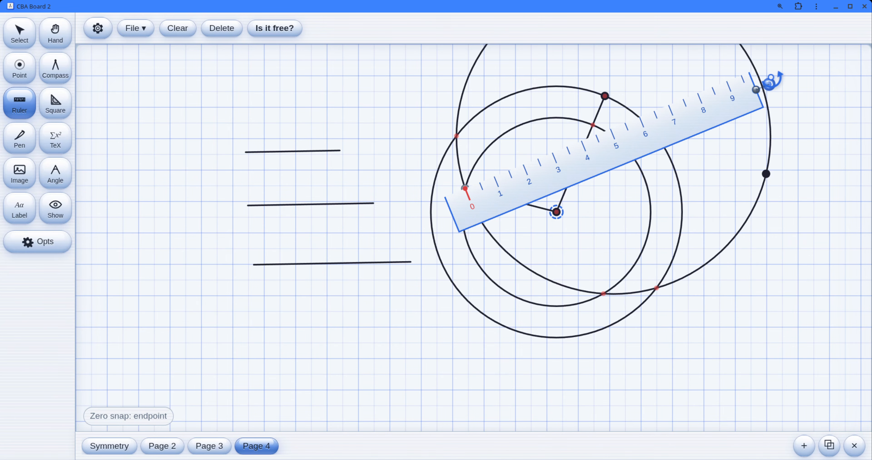
pyautogui.click(763, 74)
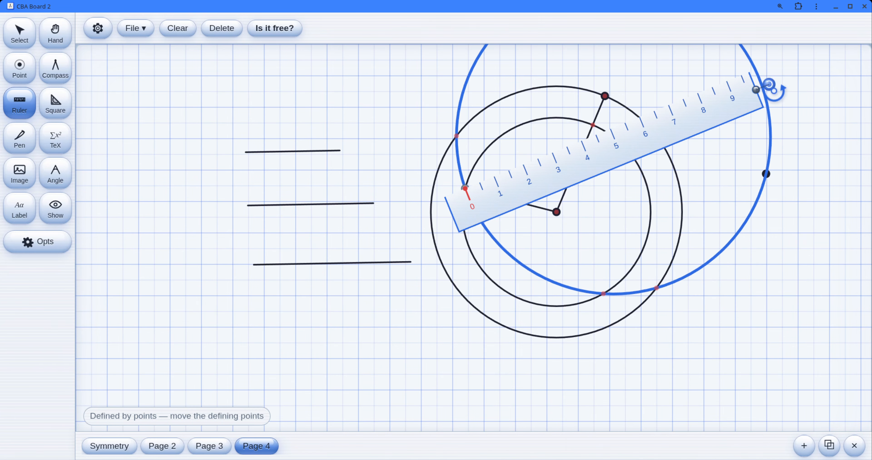
pyautogui.moveTo(769, 85); pyautogui.dragTo(397, 244)
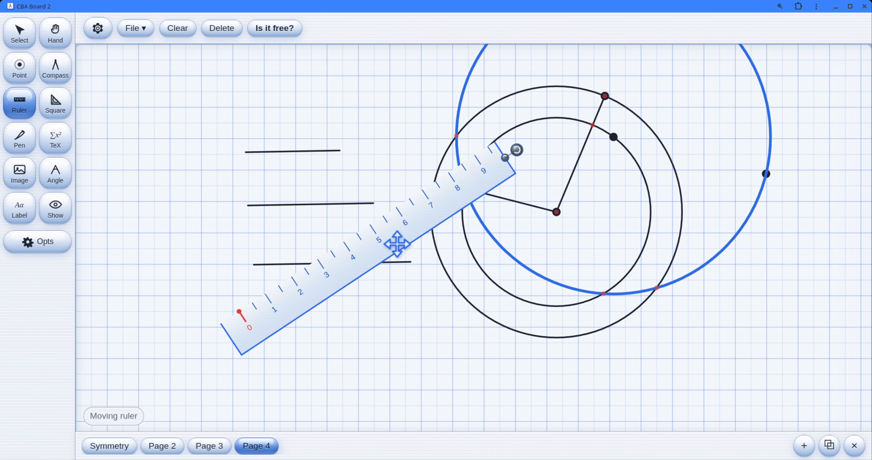
# Step: Delete the circles with their points and connecting segments, and move the 3-unit segment into the cleared area
pyautogui.click(8, 31)
pyautogui.moveTo(394, 70); pyautogui.dragTo(761, 350)
pyautogui.press('Delete')
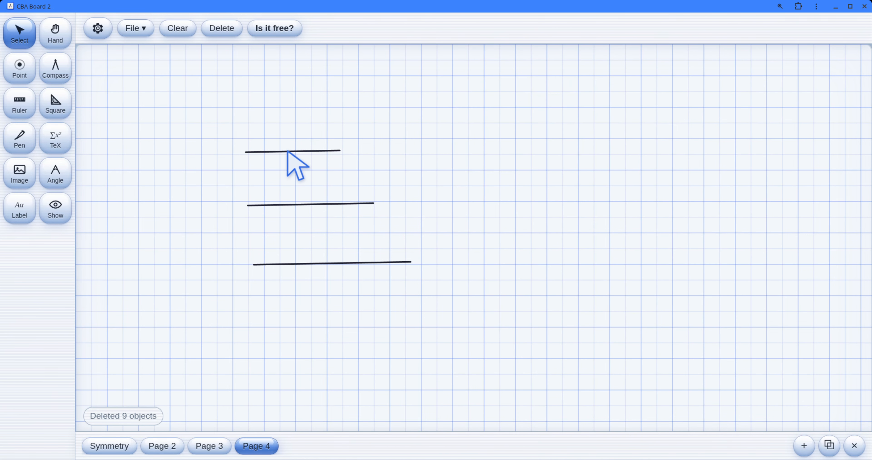
pyautogui.moveTo(287, 152); pyautogui.dragTo(511, 173)
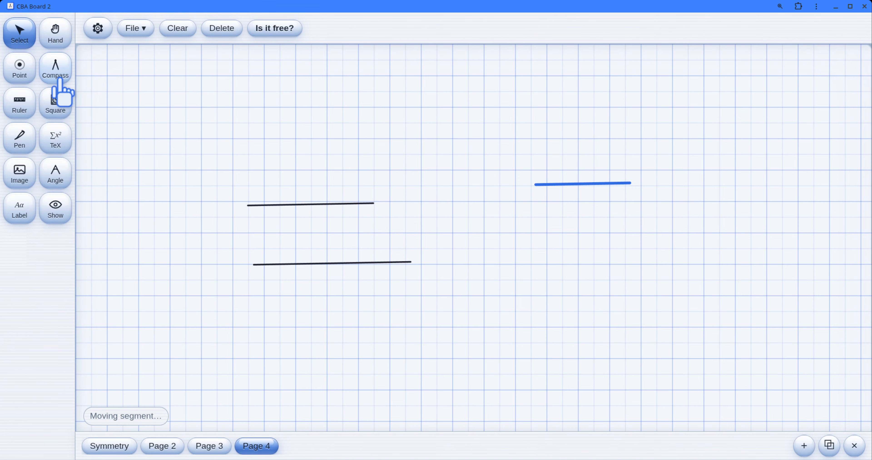
# Step: Set the compass to the 4-unit segment and draw a full circle of that radius around the moved segment's left endpoint
pyautogui.click(50, 74)
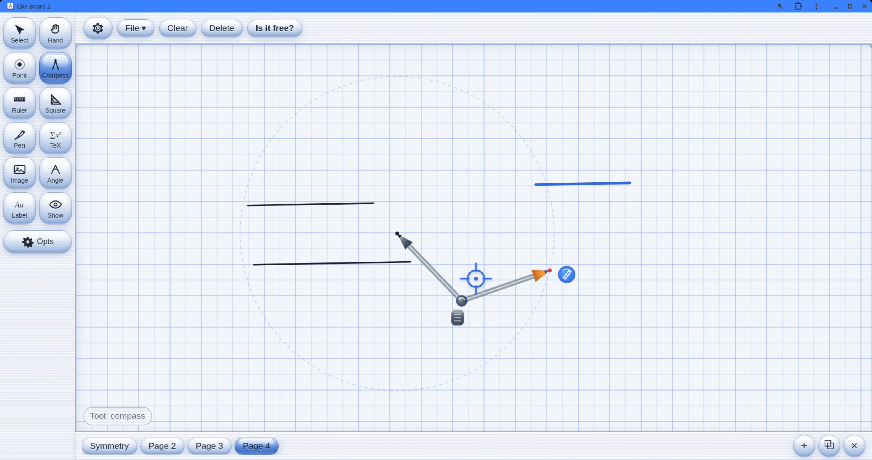
pyautogui.moveTo(440, 283); pyautogui.dragTo(282, 243)
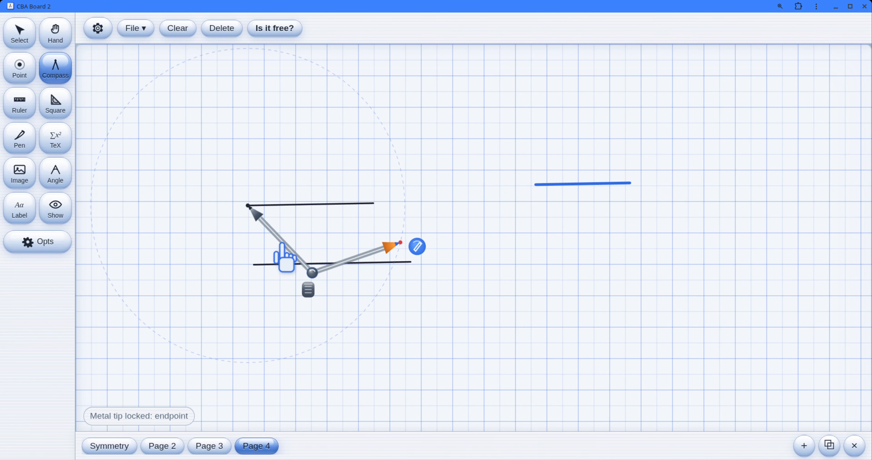
pyautogui.moveTo(403, 245)
pyautogui.mouseDown()
pyautogui.moveTo(364, 204)
pyautogui.moveTo(373, 204)
pyautogui.mouseUp()
pyautogui.moveTo(244, 203); pyautogui.dragTo(523, 185)
pyautogui.moveTo(599, 242)
pyautogui.mouseDown()
pyautogui.moveTo(547, 269)
pyautogui.moveTo(507, 333)
pyautogui.mouseUp()
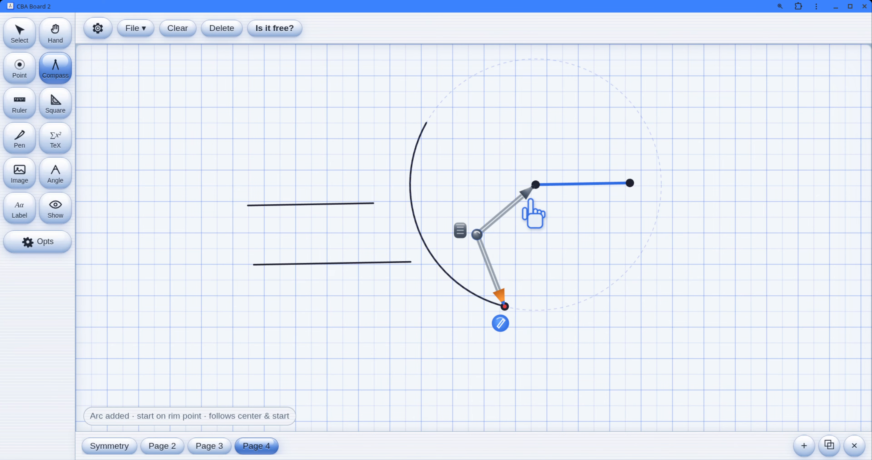
pyautogui.moveTo(466, 228)
pyautogui.mouseDown()
pyautogui.moveTo(481, 99)
pyautogui.moveTo(555, 326)
pyautogui.moveTo(494, 334)
pyautogui.moveTo(500, 330)
pyautogui.mouseUp()
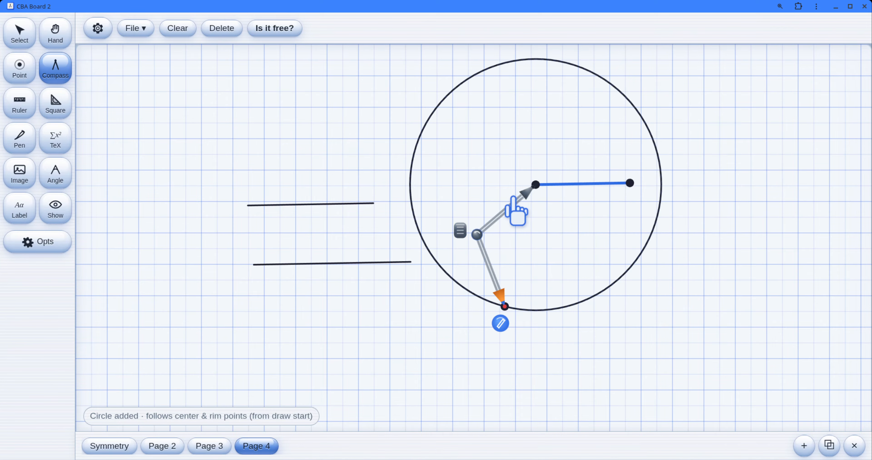
# Step: Set the compass to the 5-unit segment, draw a full circle around the moved segment's right endpoint, and move the compass away
pyautogui.moveTo(514, 198); pyautogui.dragTo(236, 278)
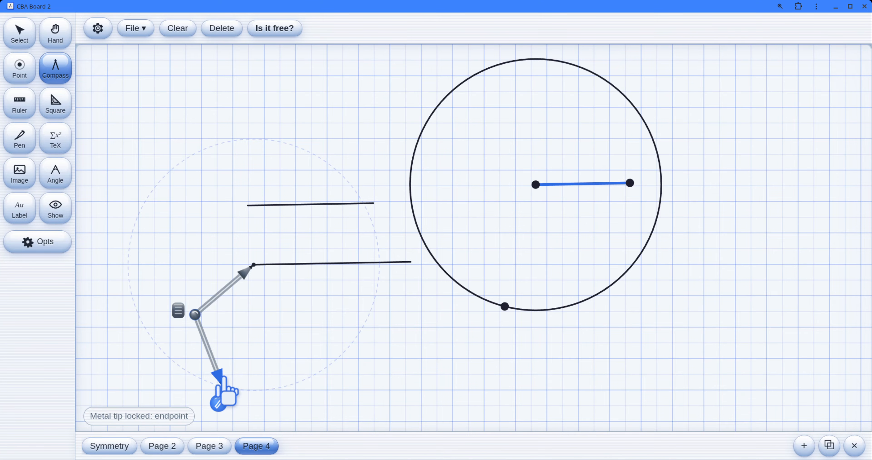
pyautogui.moveTo(224, 378)
pyautogui.mouseDown()
pyautogui.moveTo(349, 272)
pyautogui.moveTo(411, 266)
pyautogui.mouseUp()
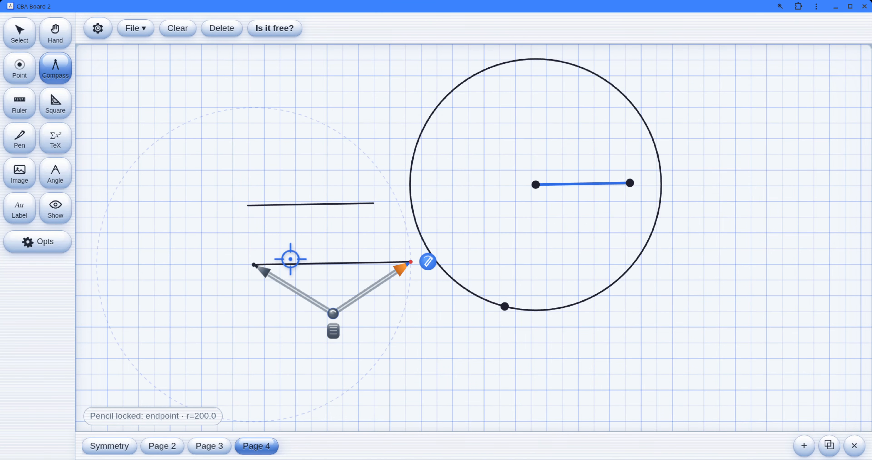
pyautogui.moveTo(265, 289); pyautogui.dragTo(654, 210)
pyautogui.moveTo(711, 257)
pyautogui.mouseDown()
pyautogui.moveTo(552, 261)
pyautogui.moveTo(726, 185)
pyautogui.moveTo(738, 221)
pyautogui.moveTo(690, 183)
pyautogui.mouseUp()
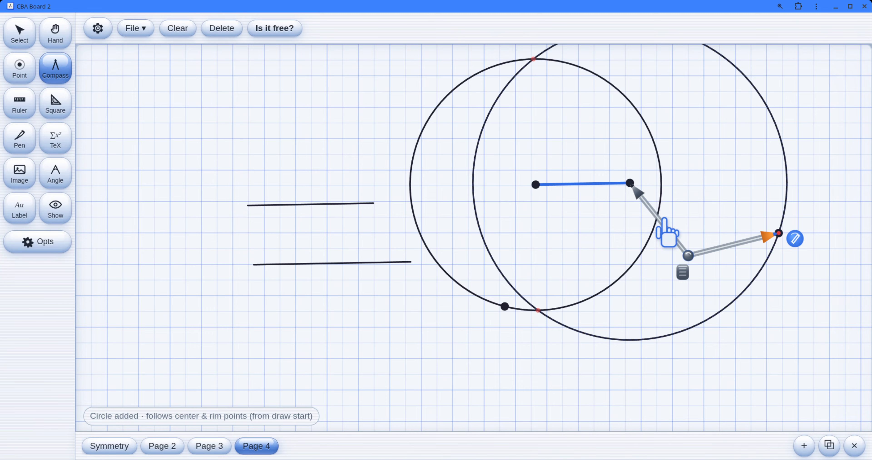
pyautogui.moveTo(664, 220); pyautogui.dragTo(237, 302)
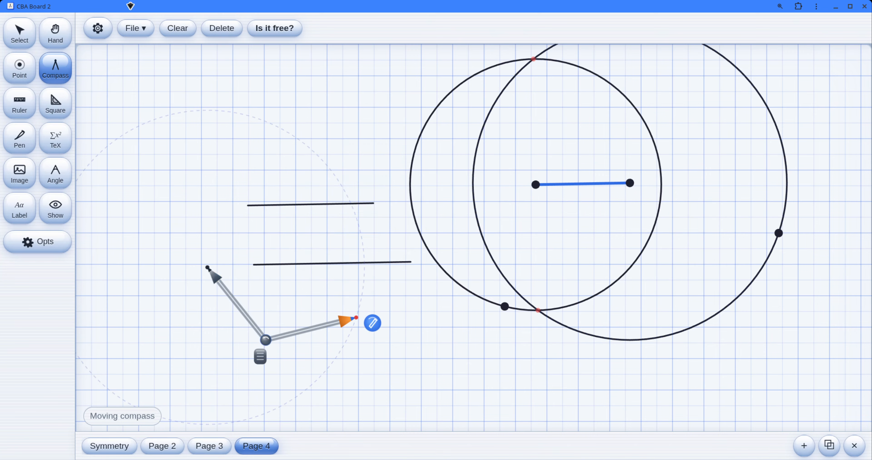
# Step: Align the ruler from the 3-unit segment's left endpoint to the circles' lower intersection, and draw the segment joining them
pyautogui.click(20, 108)
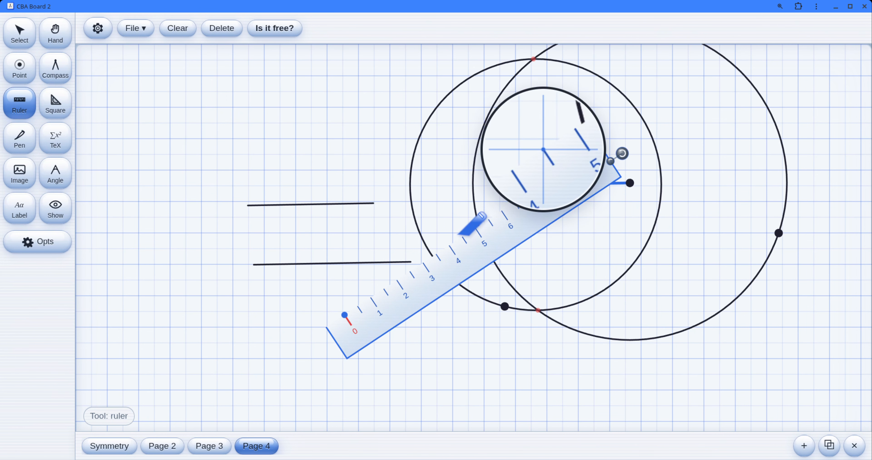
pyautogui.moveTo(611, 170); pyautogui.dragTo(485, 249)
pyautogui.moveTo(444, 282); pyautogui.dragTo(630, 163)
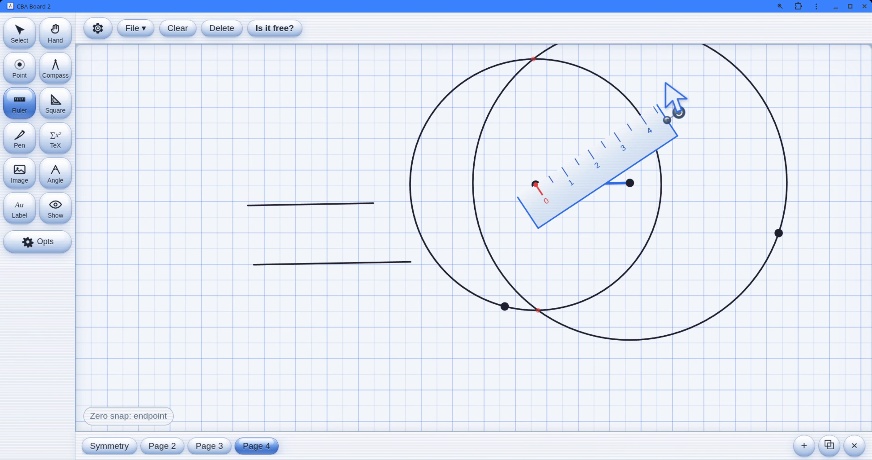
pyautogui.moveTo(678, 110); pyautogui.dragTo(520, 344)
pyautogui.moveTo(537, 185)
pyautogui.mouseDown()
pyautogui.moveTo(529, 241)
pyautogui.moveTo(539, 310)
pyautogui.mouseUp()
# Step: Align the ruler from the 3-unit segment's right endpoint to the circles' lower intersection, draw the triangle's third side, and put the ruler away
pyautogui.moveTo(519, 239); pyautogui.dragTo(613, 238)
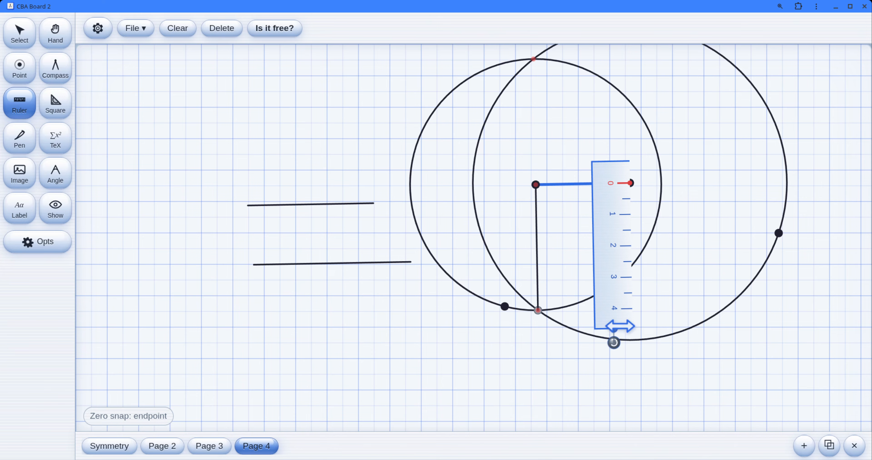
pyautogui.moveTo(620, 326); pyautogui.dragTo(532, 327)
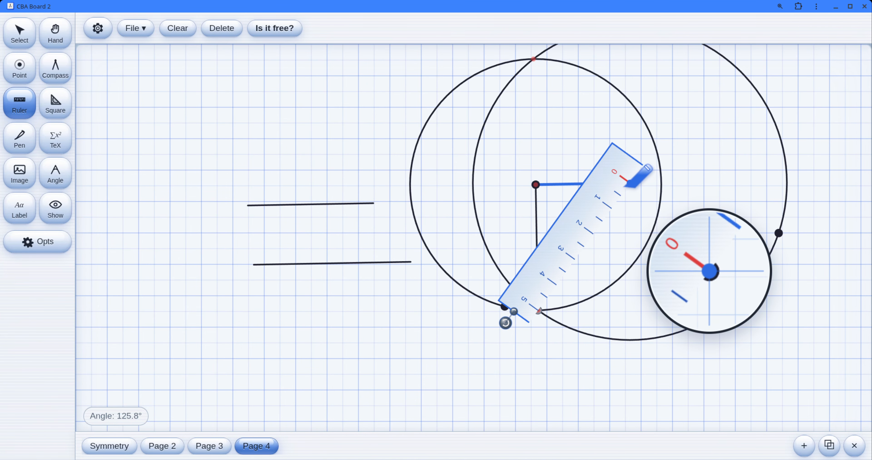
pyautogui.moveTo(626, 184); pyautogui.dragTo(538, 310)
pyautogui.click(27, 29)
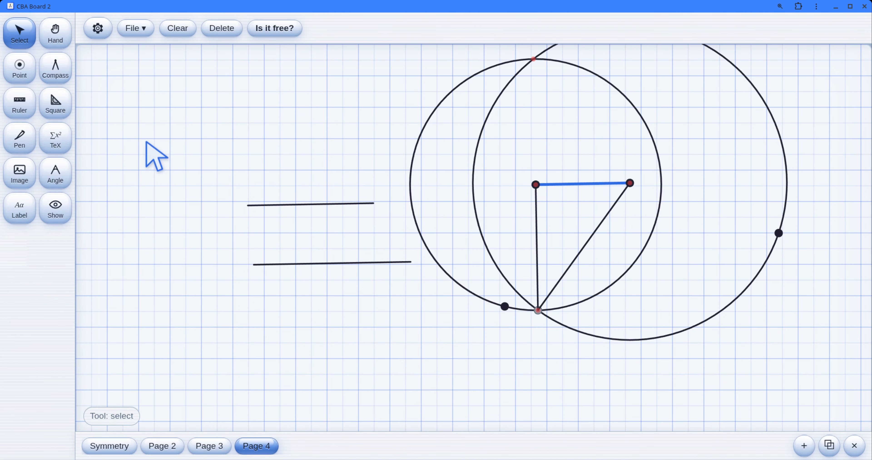
# Step: Mark the triangle's angle at its upper-left vertex, between the 3-unit and 4-unit sides, and select the angle mark
pyautogui.click(43, 179)
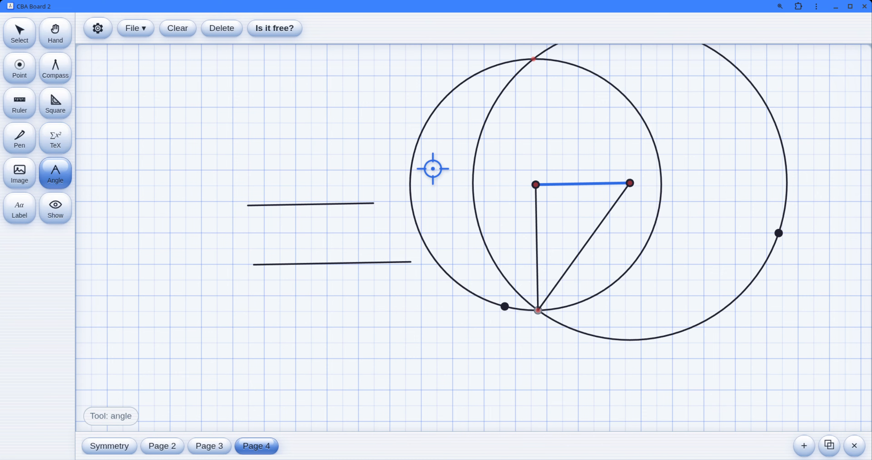
pyautogui.click(628, 183)
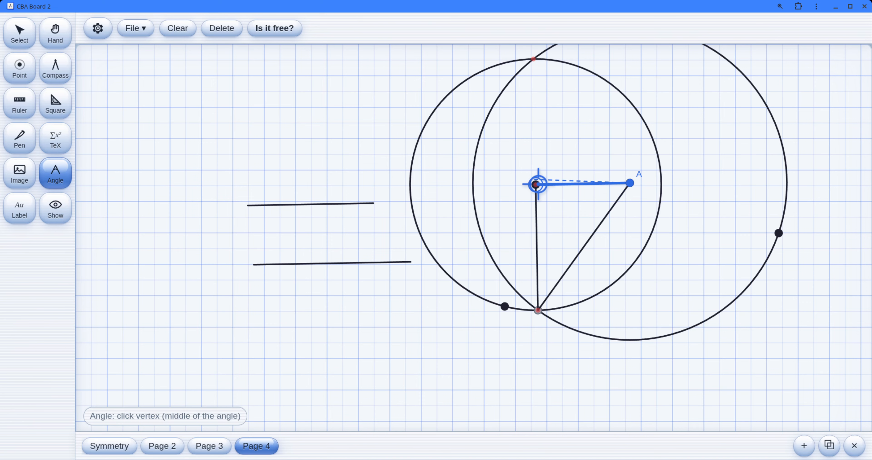
pyautogui.click(535, 185)
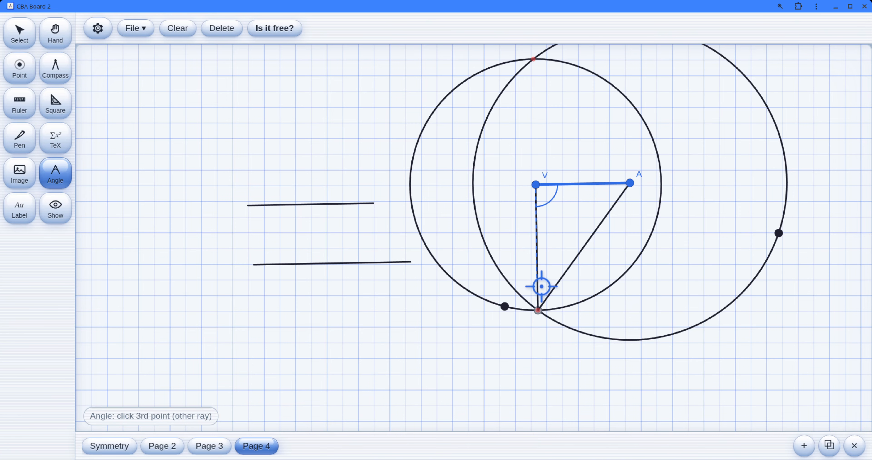
pyautogui.click(538, 310)
pyautogui.click(20, 28)
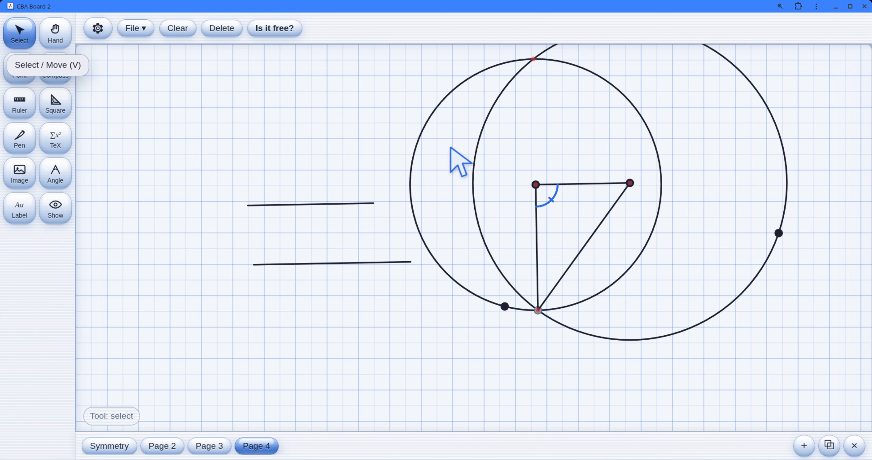
pyautogui.click(557, 191)
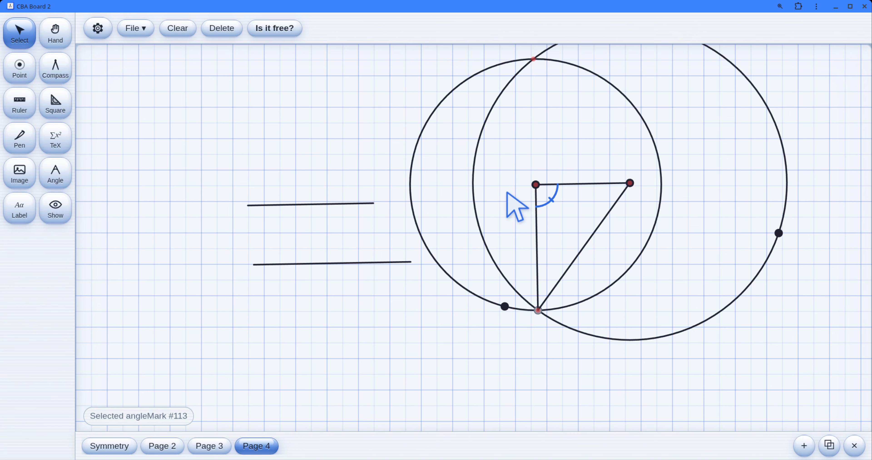
pyautogui.click(500, 192)
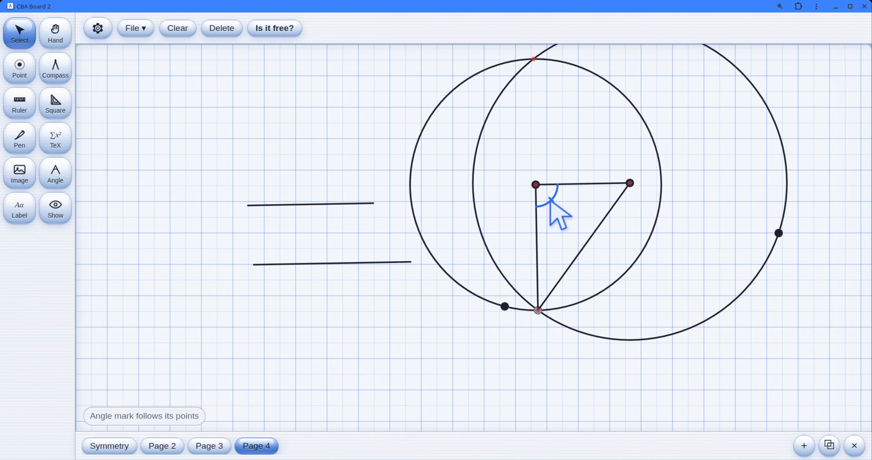
# Step: Compare the Skeuo and Aqua themes, and set the board theme to Skeuo
pyautogui.moveTo(658, 243)
pyautogui.mouseDown()
pyautogui.moveTo(442, 288)
pyautogui.moveTo(407, 247)
pyautogui.mouseUp()
pyautogui.click(94, 34)
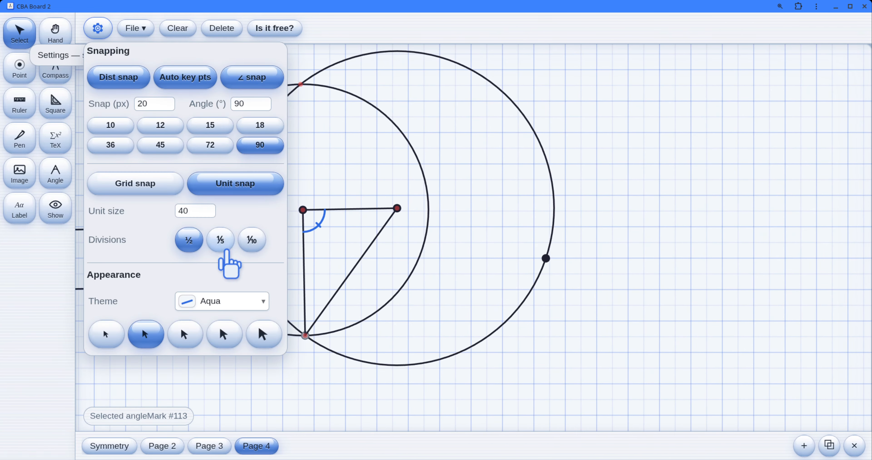
pyautogui.click(240, 303)
pyautogui.click(250, 238)
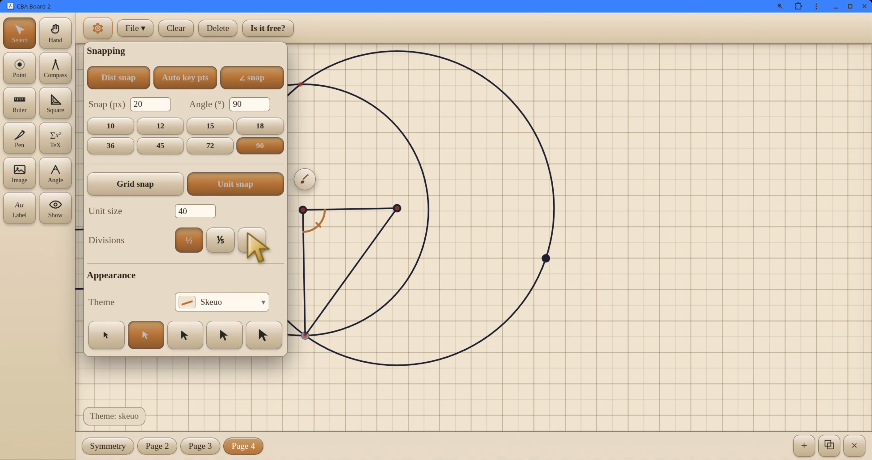
pyautogui.click(220, 303)
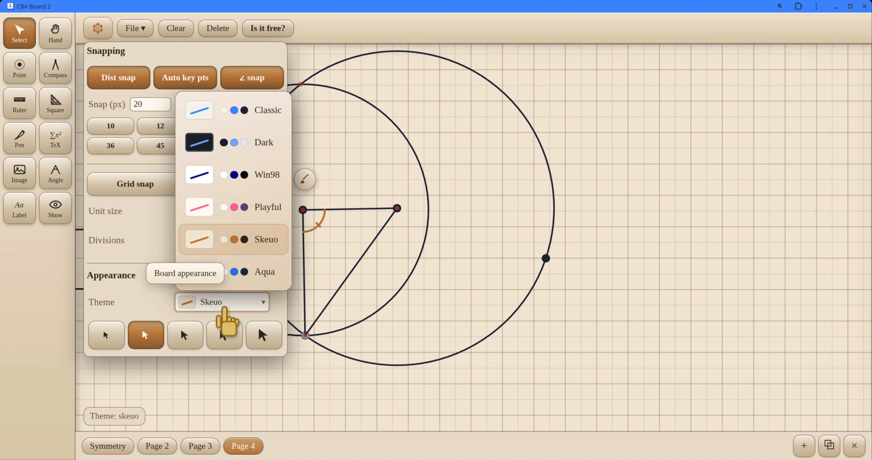
pyautogui.click(221, 281)
pyautogui.click(221, 302)
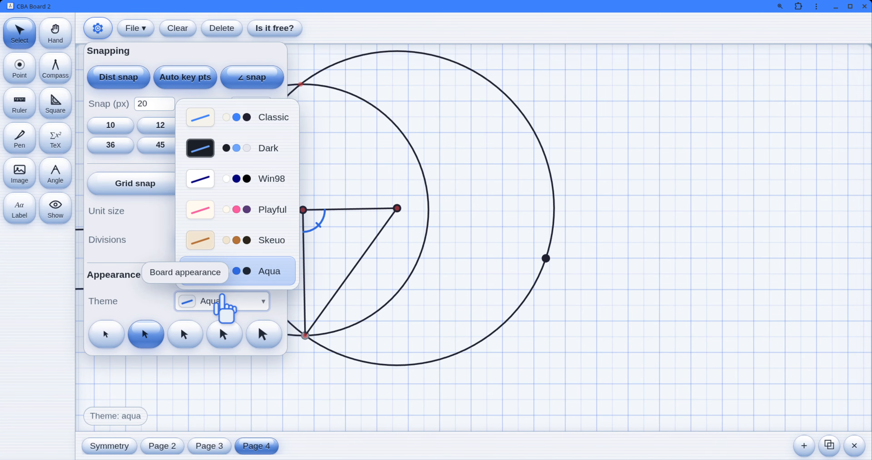
pyautogui.click(224, 240)
# Step: Turn on Show amplitude in the style of the angle mark at the triangle's upper-left vertex
pyautogui.click(305, 179)
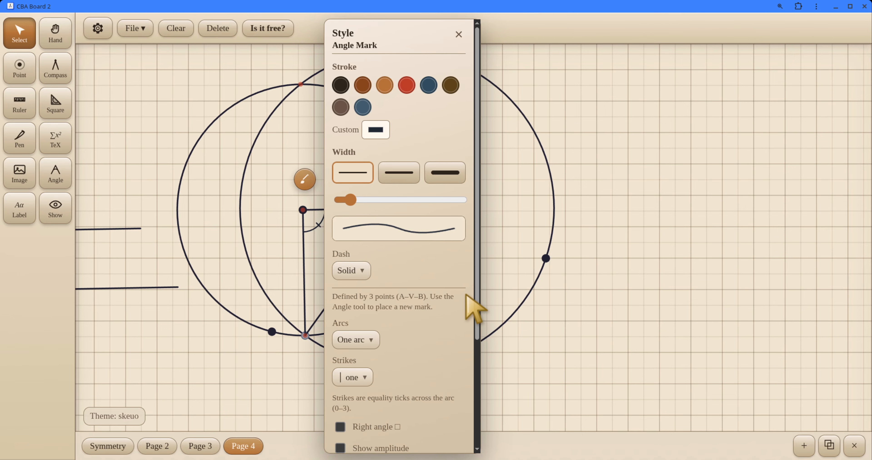
pyautogui.scroll(-4, 476, 299)
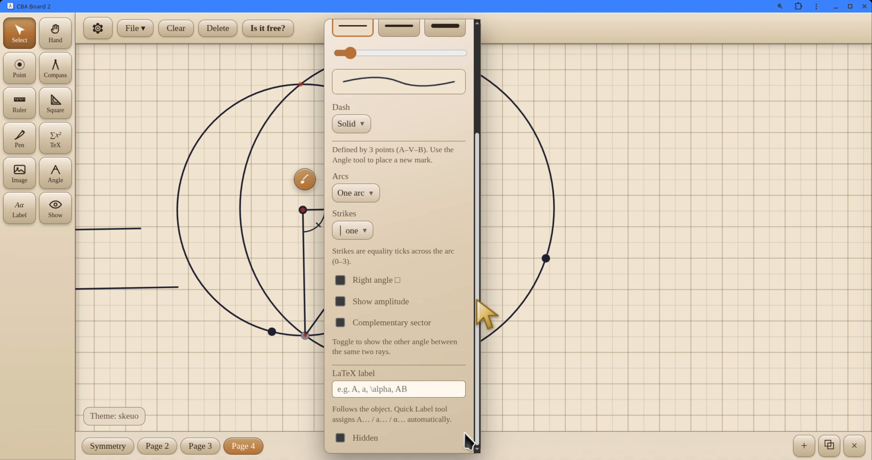
pyautogui.click(381, 302)
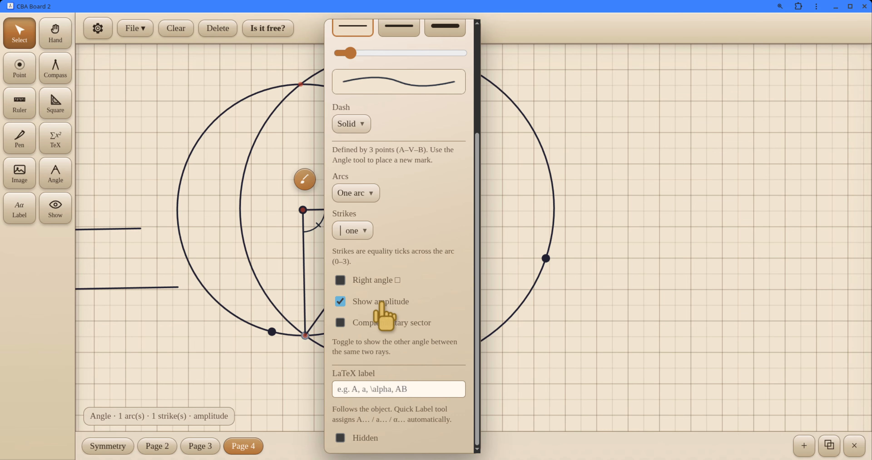
pyautogui.click(268, 235)
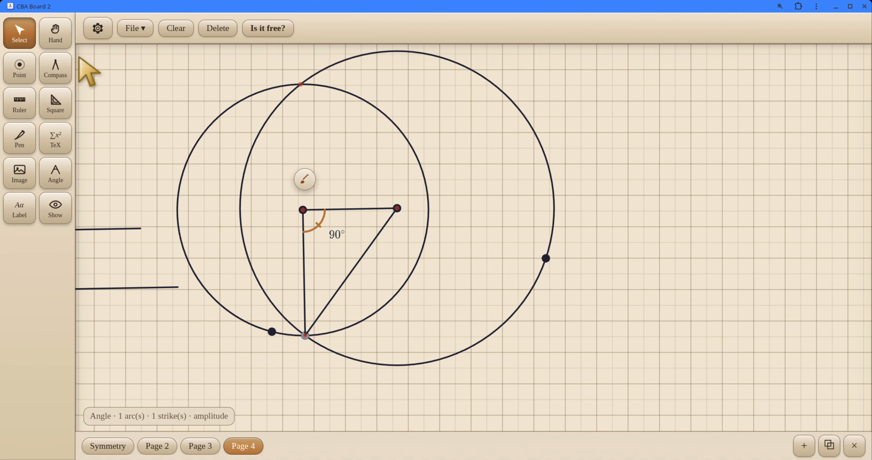
# Step: Try the larger cursor sizes, and set the cursor size to 1× (small)
pyautogui.click(98, 28)
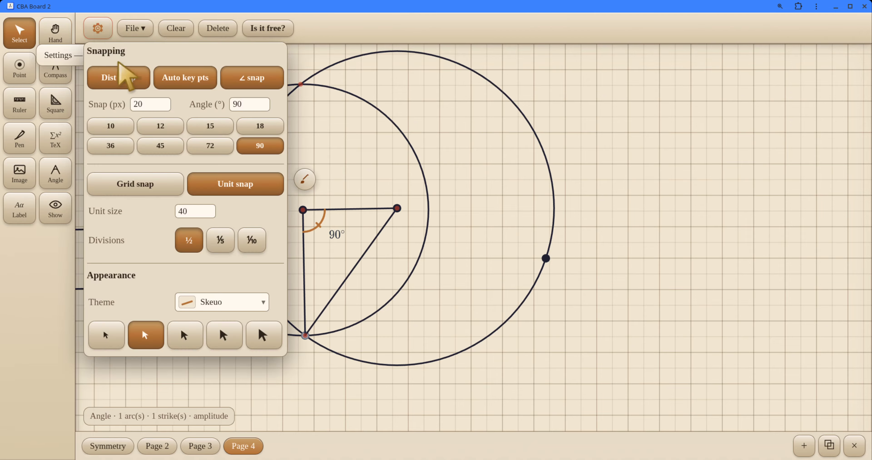
pyautogui.click(225, 334)
pyautogui.click(263, 335)
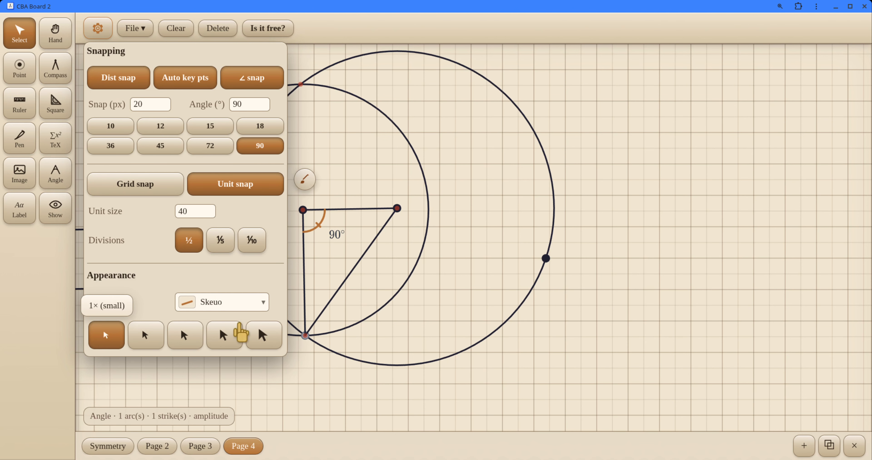
pyautogui.click(199, 337)
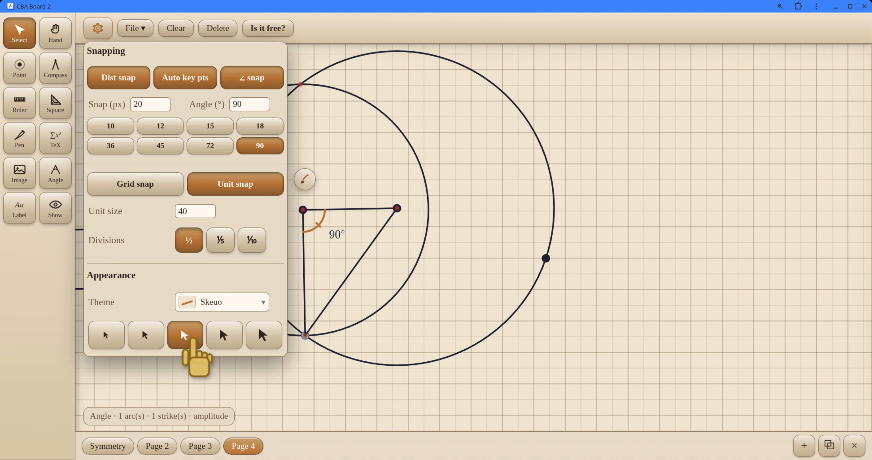
pyautogui.click(225, 335)
pyautogui.click(262, 335)
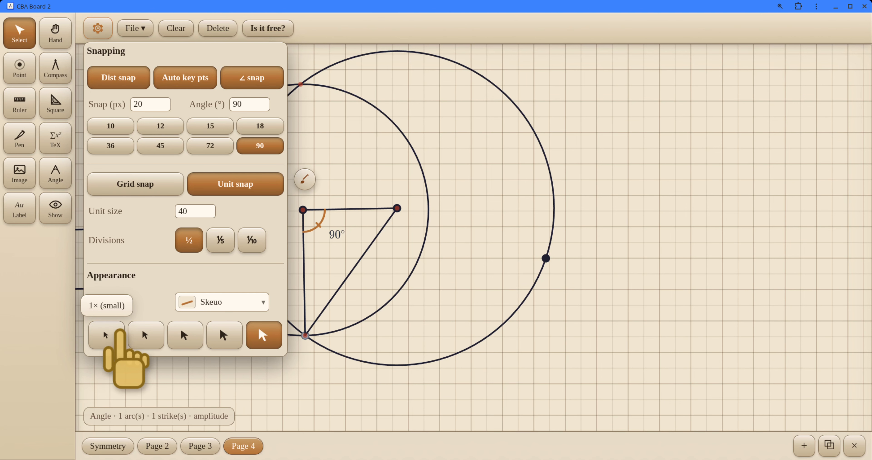
pyautogui.click(111, 333)
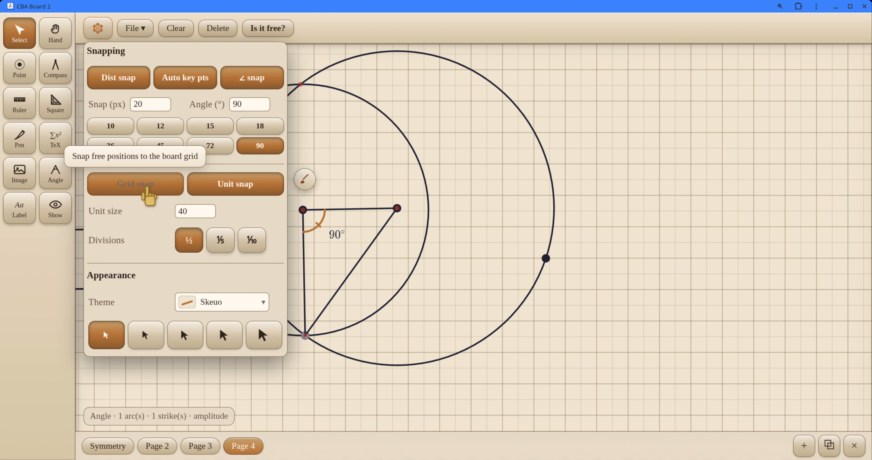
# Step: Enable Grid snap, move the ruler to the right of the circles, and draw a segment about 2.5 units long from its zero mark
pyautogui.click(145, 194)
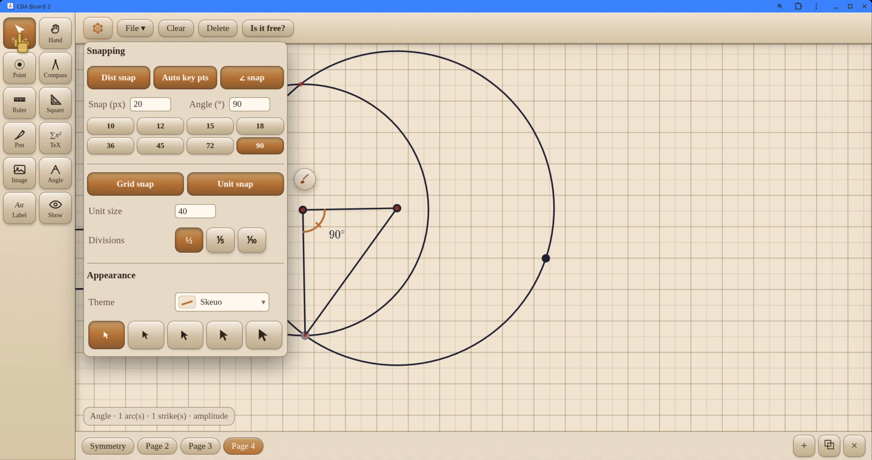
pyautogui.click(20, 40)
pyautogui.click(29, 101)
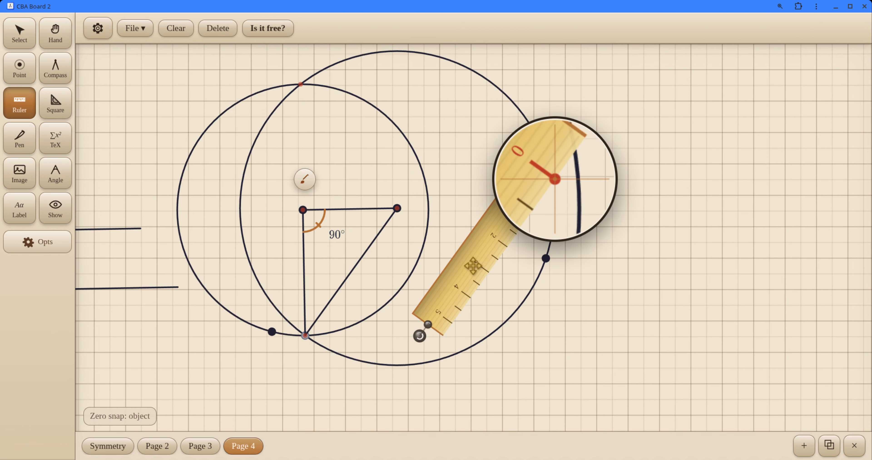
pyautogui.moveTo(473, 265); pyautogui.dragTo(609, 265)
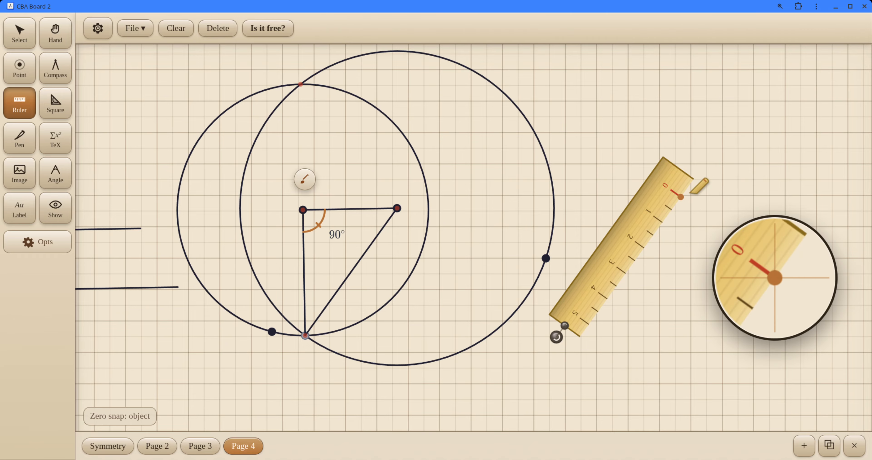
pyautogui.moveTo(686, 200)
pyautogui.mouseDown()
pyautogui.moveTo(673, 245)
pyautogui.moveTo(636, 264)
pyautogui.mouseUp()
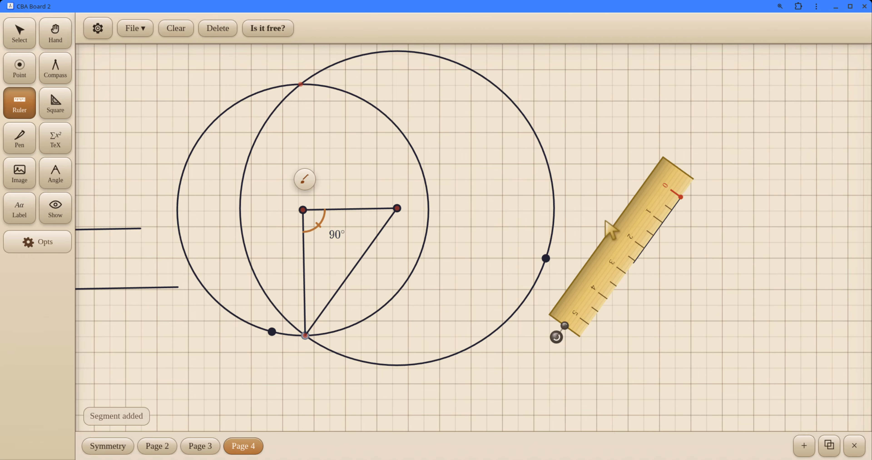
# Step: Disable Unit snap, shift the ruler further right, and draw a second parallel segment about 2.9 units long
pyautogui.click(106, 25)
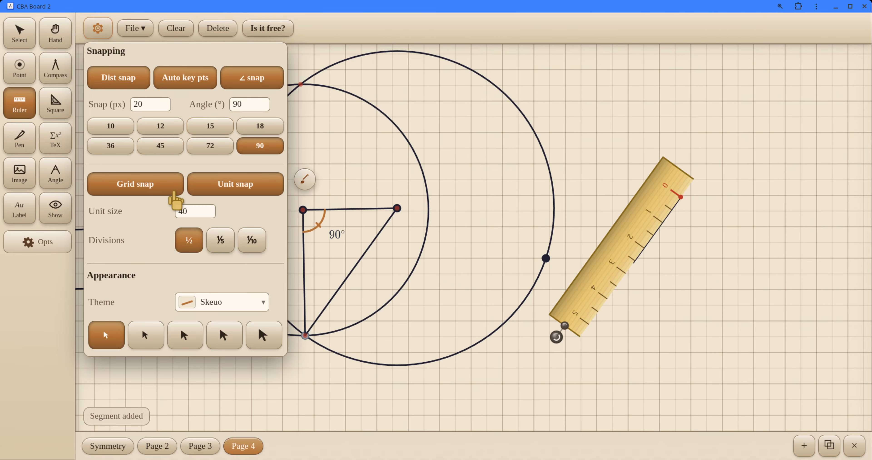
pyautogui.click(227, 188)
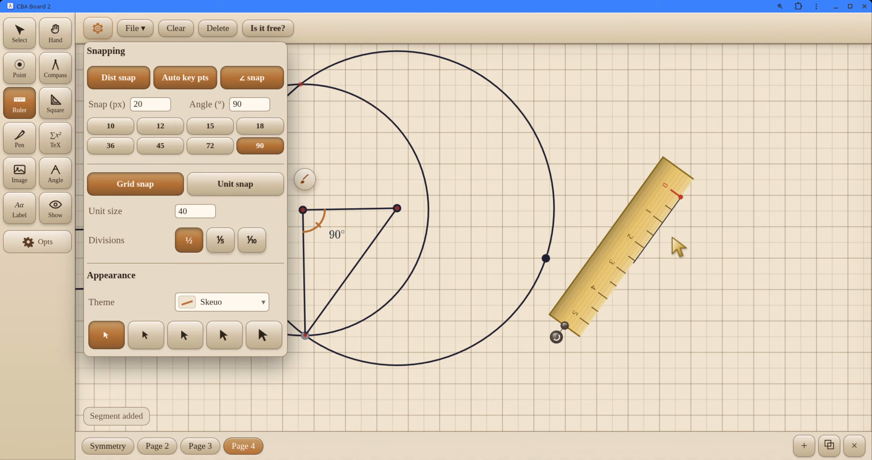
pyautogui.moveTo(603, 277); pyautogui.dragTo(656, 286)
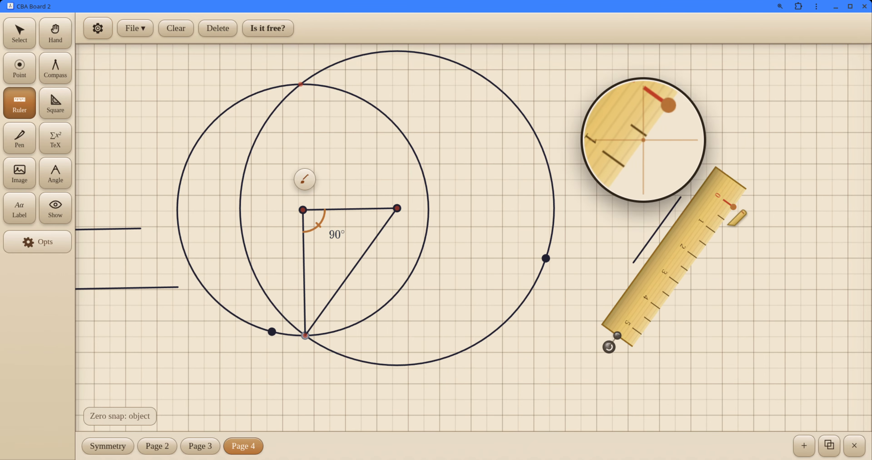
pyautogui.moveTo(735, 209); pyautogui.dragTo(690, 286)
# Step: Move the ruler inside the 5-unit circle, review the snapping settings, and draw a segment about 1.5 units long along the ruler's edge
pyautogui.moveTo(682, 255); pyautogui.dragTo(459, 255)
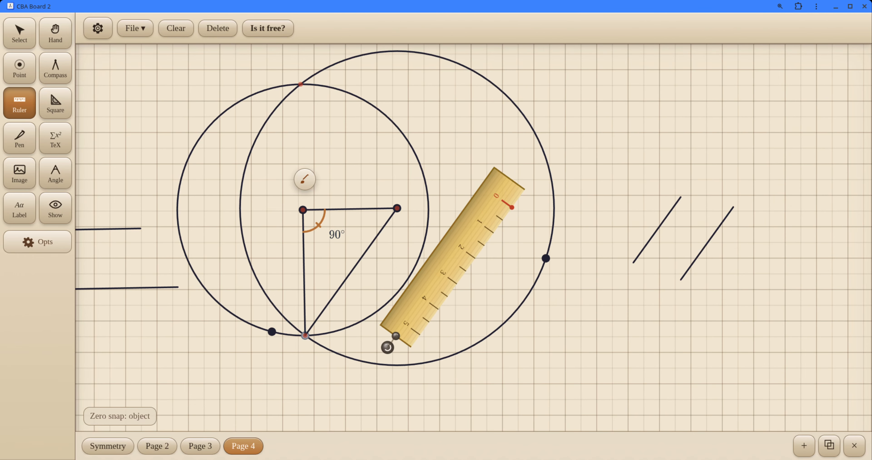
pyautogui.click(10, 39)
pyautogui.click(101, 30)
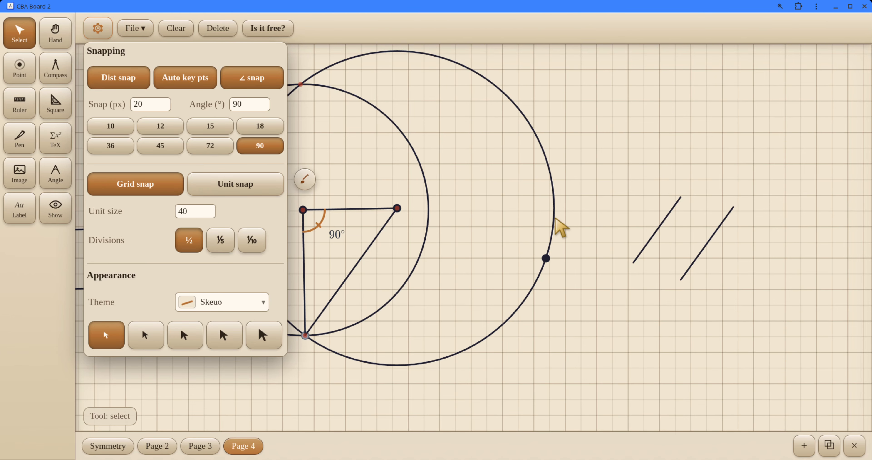
pyautogui.click(560, 228)
pyautogui.click(13, 99)
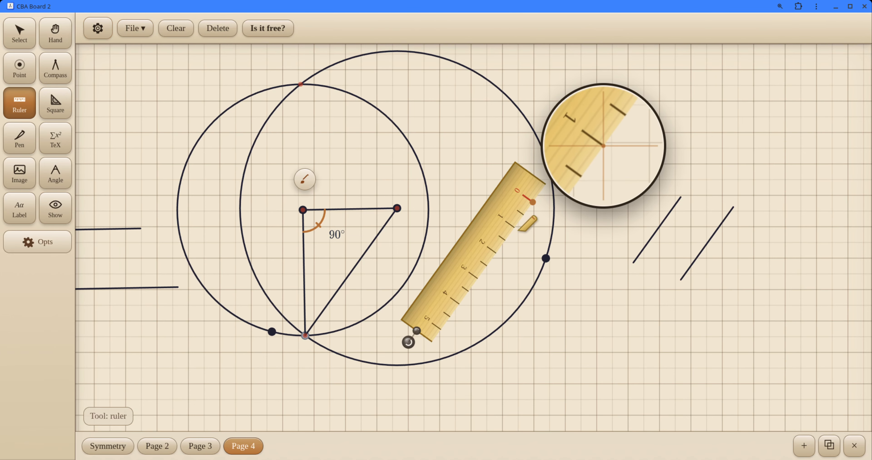
pyautogui.moveTo(519, 233); pyautogui.dragTo(506, 271)
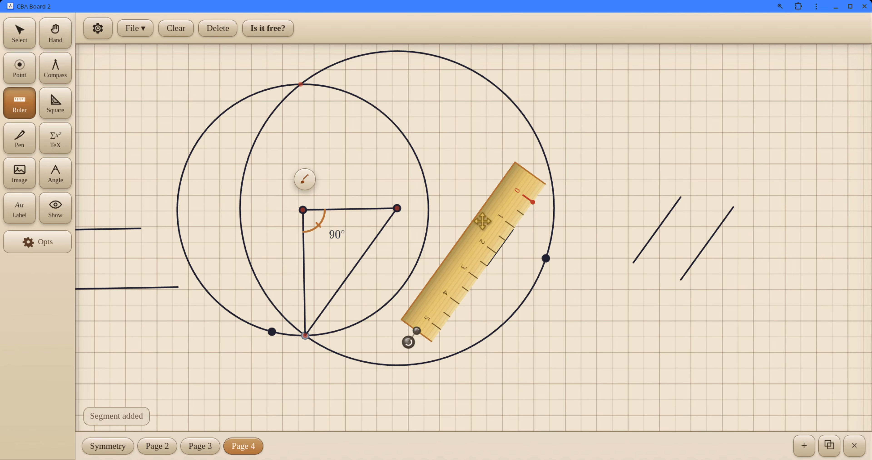
# Step: Move the ruler outside the circles and draw two more parallel segments along its edge, about 0.6 and 3.1 units long
pyautogui.moveTo(482, 221); pyautogui.dragTo(612, 247)
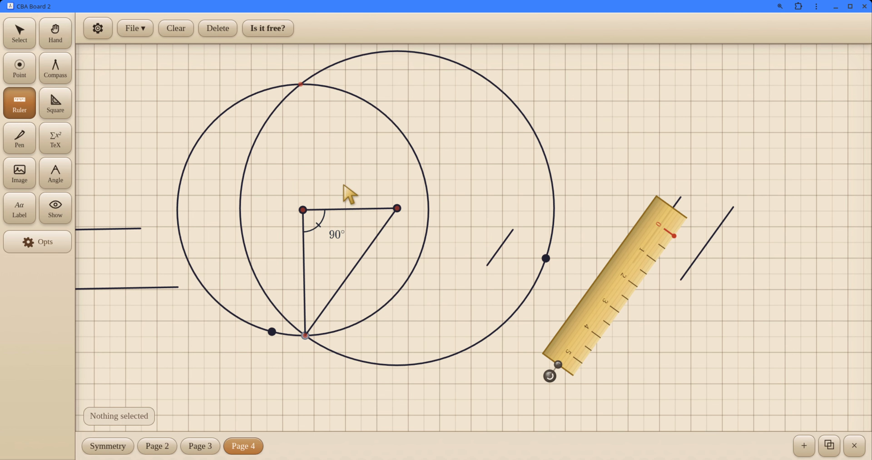
pyautogui.moveTo(617, 316)
pyautogui.mouseDown()
pyautogui.moveTo(600, 340)
pyautogui.moveTo(592, 161)
pyautogui.moveTo(583, 198)
pyautogui.mouseUp()
pyautogui.moveTo(637, 142)
pyautogui.mouseDown()
pyautogui.moveTo(652, 196)
pyautogui.moveTo(613, 246)
pyautogui.mouseUp()
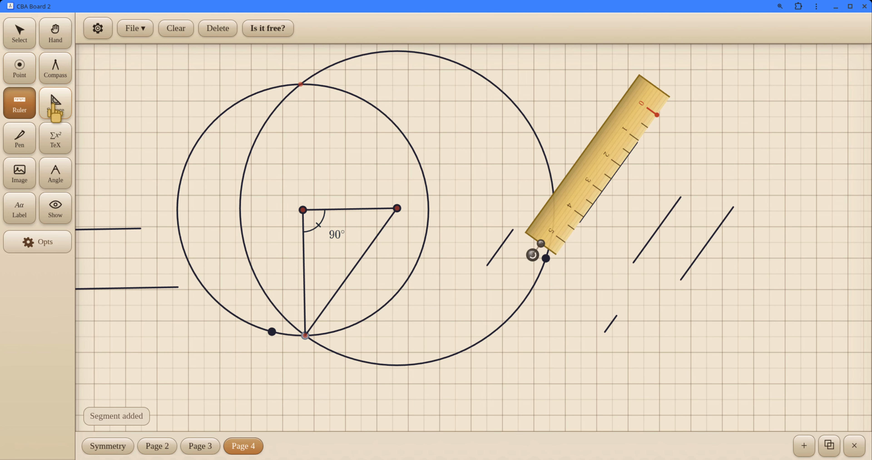
# Step: Switch to the square, draw a near-vertical segment about 4.2 units long along its long edge, and shift the square off it
pyautogui.click(55, 111)
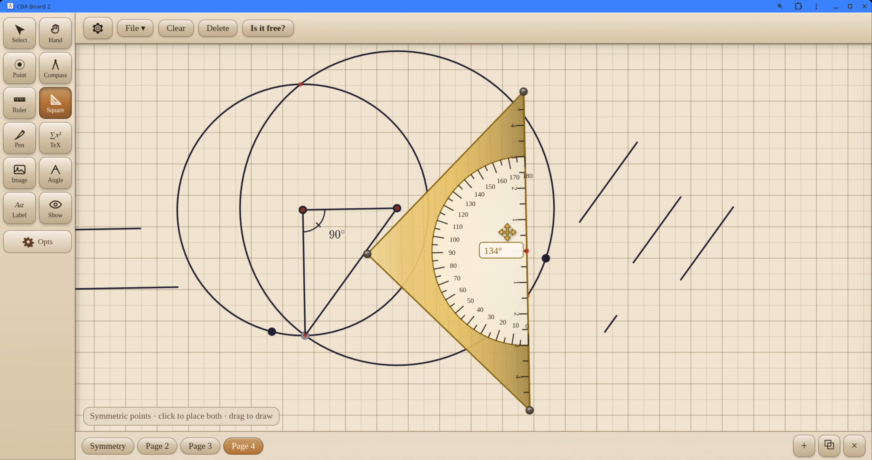
pyautogui.moveTo(507, 232); pyautogui.dragTo(570, 200)
# Step: Set the unit size to 50 and use the square to draw a symmetric pair of segments, each about 1 unit long, right of the slanted ones
pyautogui.click(97, 28)
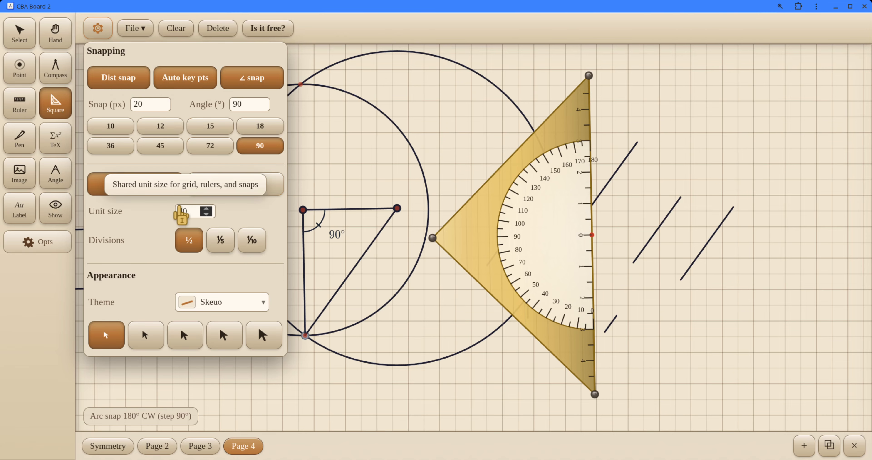
pyautogui.click(206, 214)
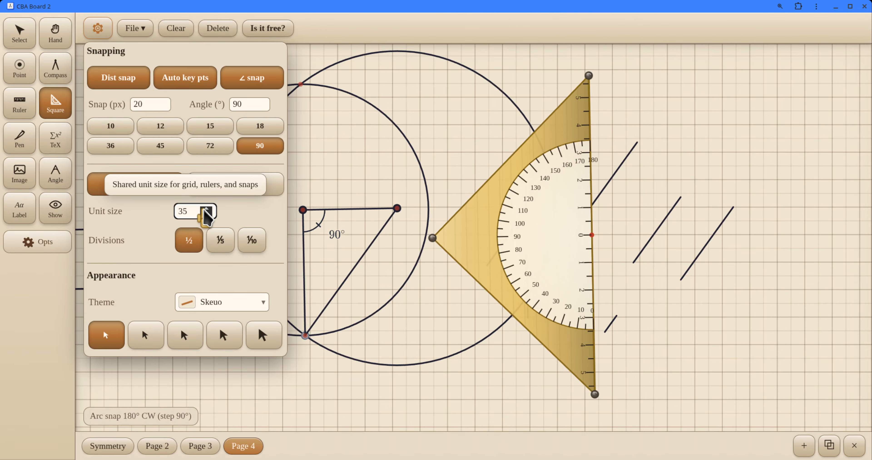
pyautogui.click(206, 209)
pyautogui.click(205, 209)
pyautogui.click(205, 209)
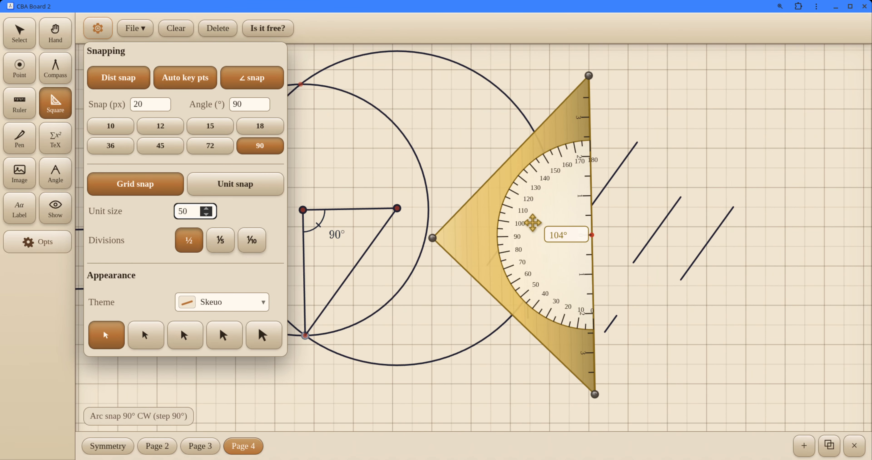
pyautogui.click(546, 224)
pyautogui.moveTo(563, 132); pyautogui.dragTo(746, 102)
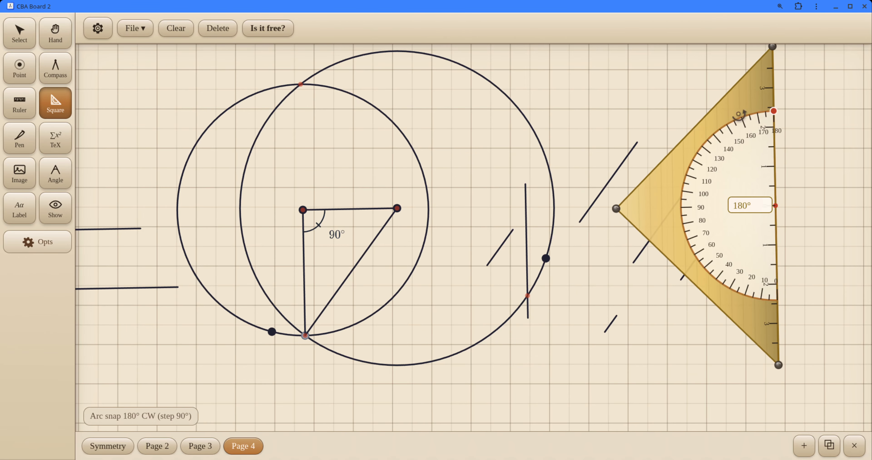
pyautogui.moveTo(742, 114); pyautogui.dragTo(557, 165)
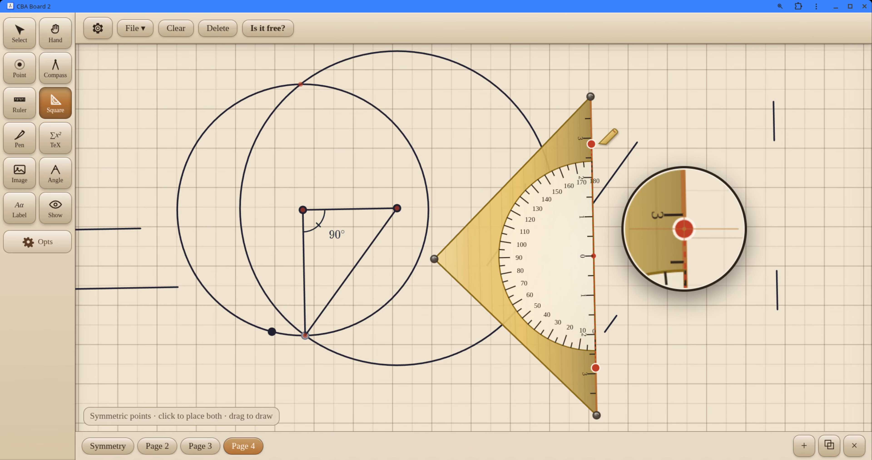
# Step: Increase the shared unit size to 90
pyautogui.click(102, 27)
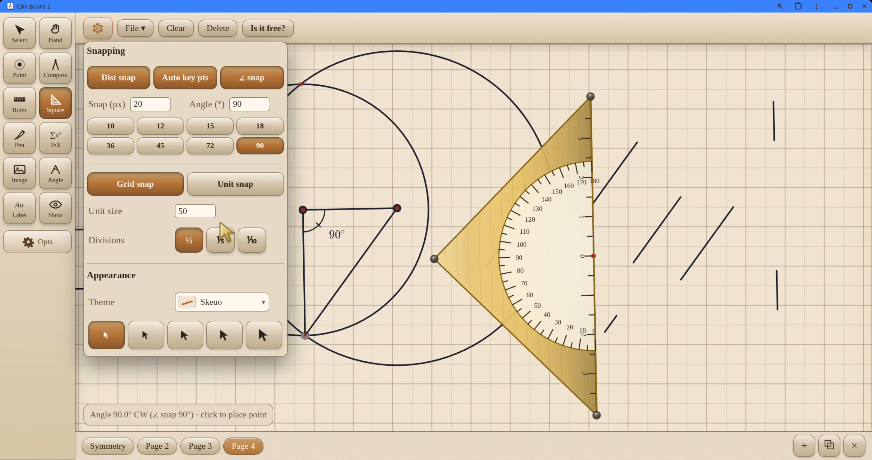
pyautogui.click(207, 208)
pyautogui.click(207, 209)
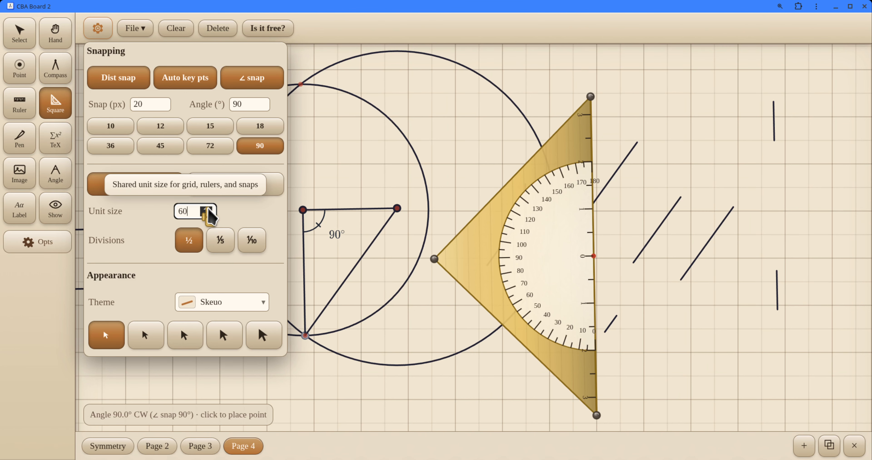
pyautogui.click(207, 208)
pyautogui.click(207, 208)
pyautogui.click(207, 208)
pyautogui.click(207, 209)
pyautogui.click(206, 209)
pyautogui.click(207, 208)
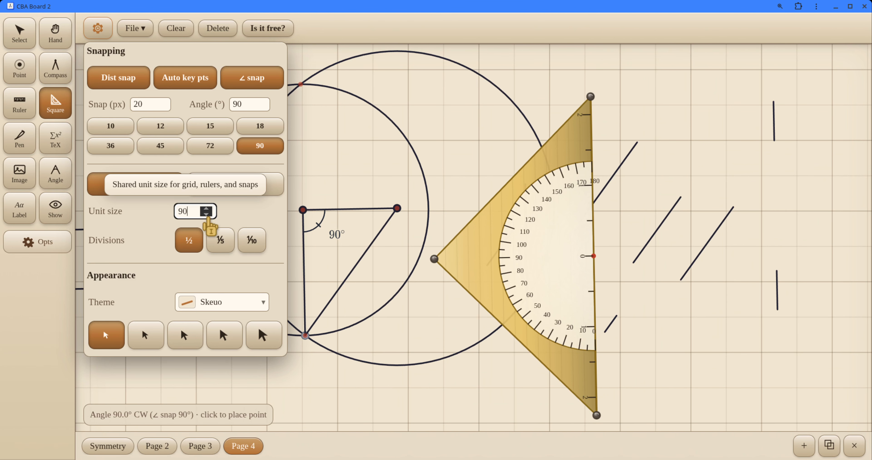
# Step: Reduce the shared unit size to 15 and activate the Point tool
pyautogui.click(206, 215)
pyautogui.click(205, 215)
pyautogui.click(206, 215)
pyautogui.click(205, 215)
pyautogui.click(206, 214)
pyautogui.click(206, 214)
pyautogui.click(206, 215)
pyautogui.click(206, 215)
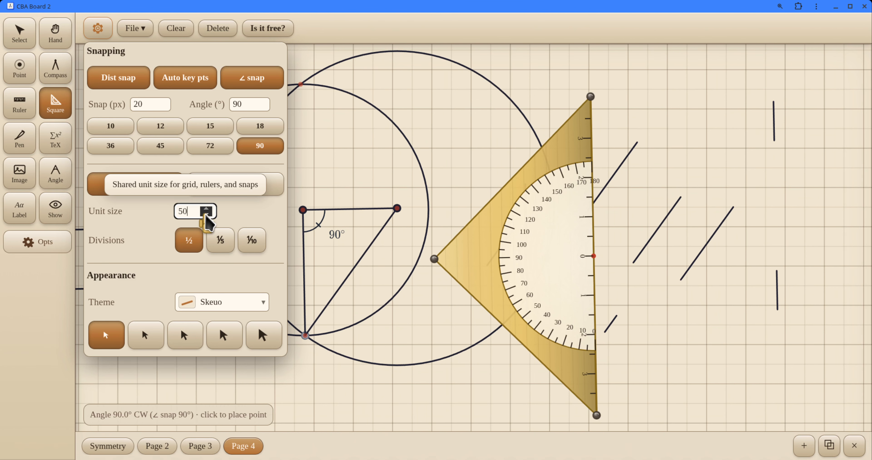
pyautogui.click(206, 215)
pyautogui.click(205, 215)
pyautogui.click(205, 215)
pyautogui.click(206, 215)
pyautogui.click(205, 215)
pyautogui.click(206, 215)
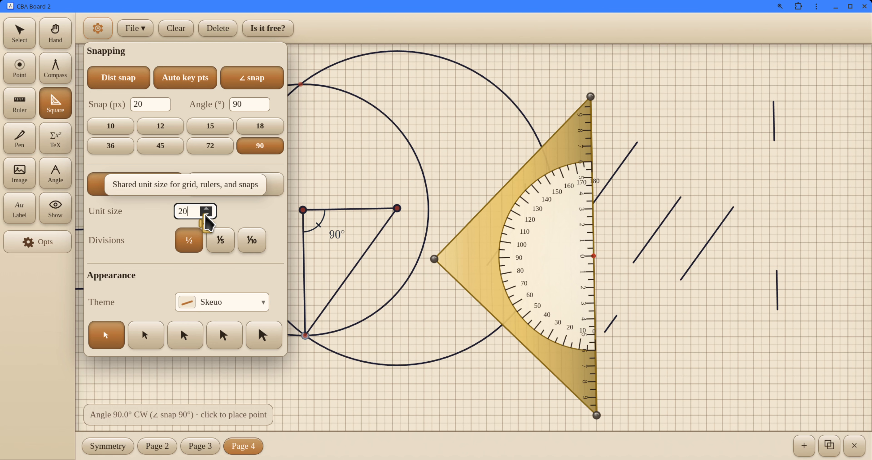
pyautogui.click(206, 215)
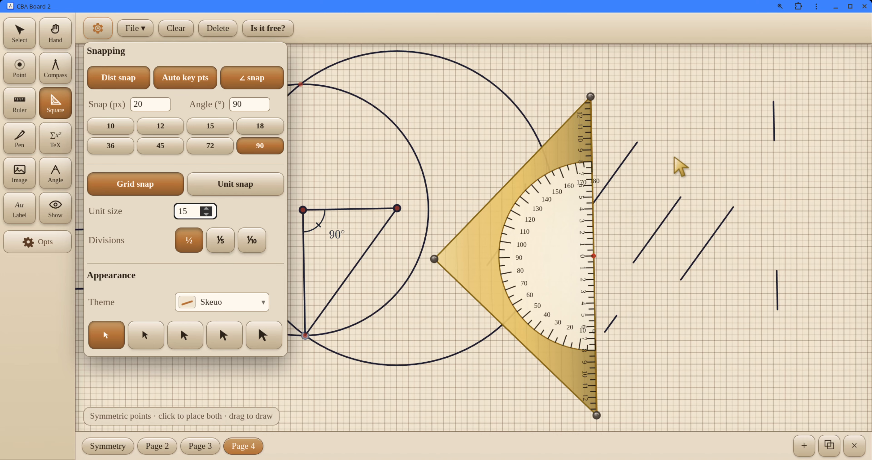
pyautogui.click(20, 64)
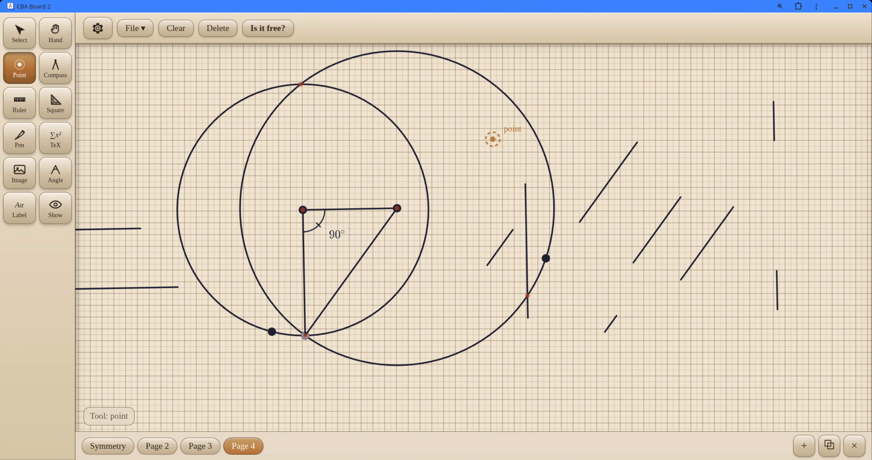
# Step: Try the 1/5 and 1/10 grid divisions, and restore the 1/2 divisions
pyautogui.click(97, 29)
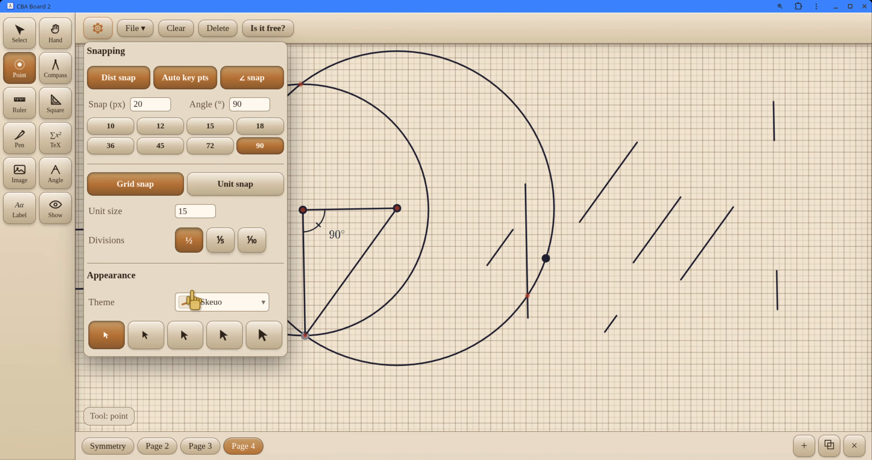
pyautogui.click(230, 238)
pyautogui.click(250, 241)
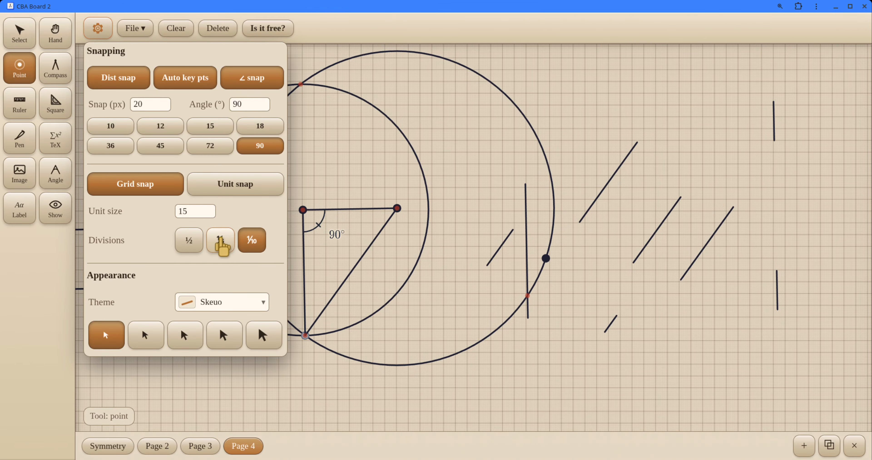
pyautogui.click(187, 251)
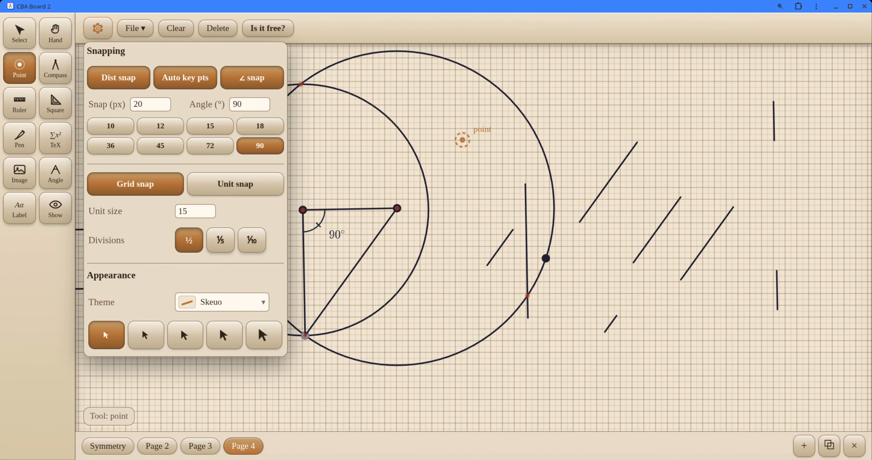
# Step: Place a point inside the larger circle, just above the near-vertical segment, and check the snapping settings
pyautogui.click(463, 139)
pyautogui.click(518, 158)
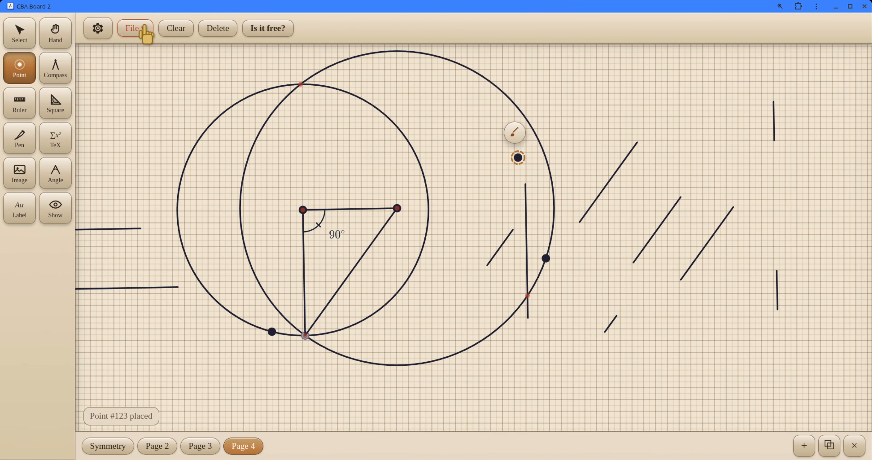
pyautogui.click(85, 32)
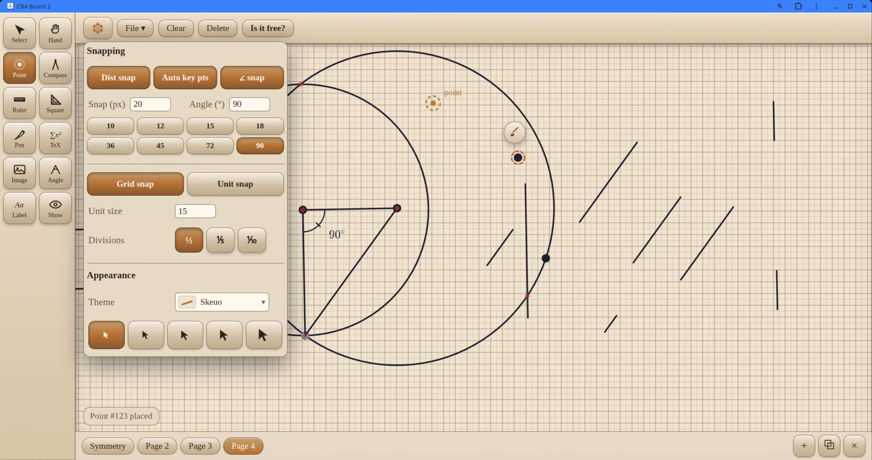
pyautogui.click(434, 103)
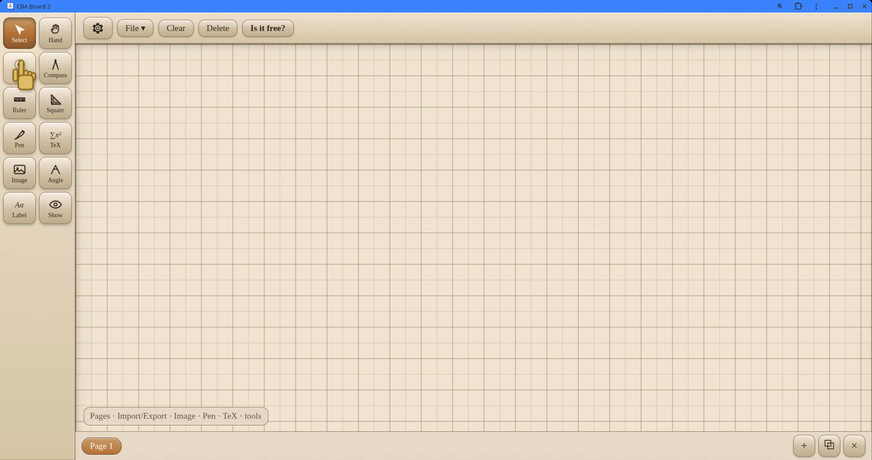
# Step: Place four grid-snapped points across the blank page, checking the snapping settings after the first one
pyautogui.click(20, 69)
pyautogui.click(280, 174)
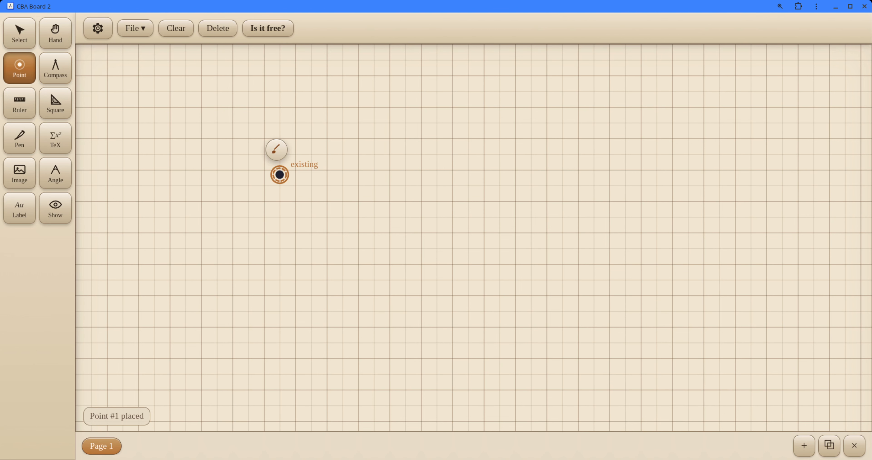
pyautogui.click(101, 38)
pyautogui.click(169, 184)
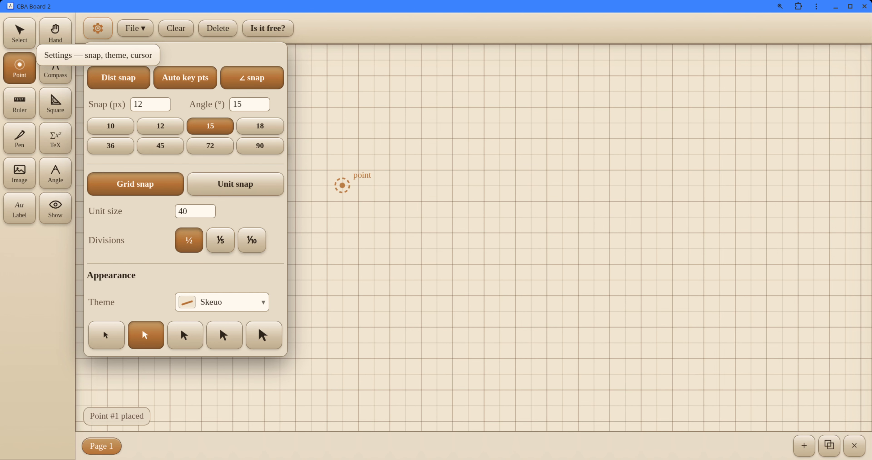
pyautogui.click(389, 216)
pyautogui.click(326, 232)
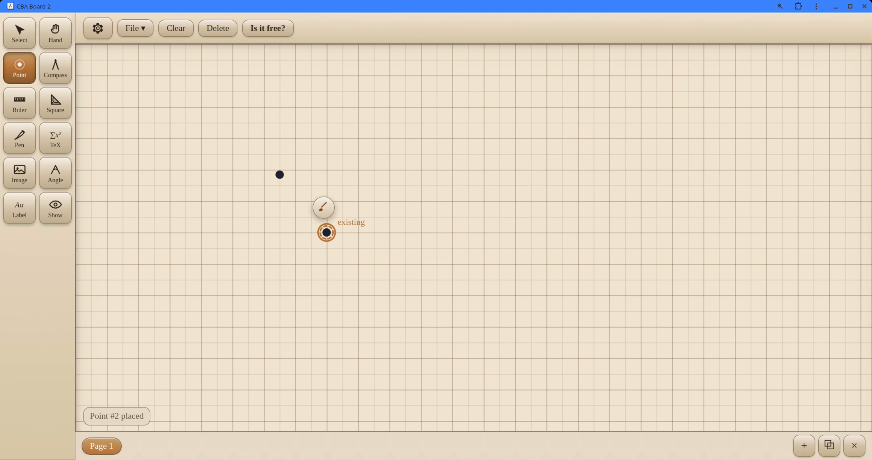
pyautogui.click(389, 233)
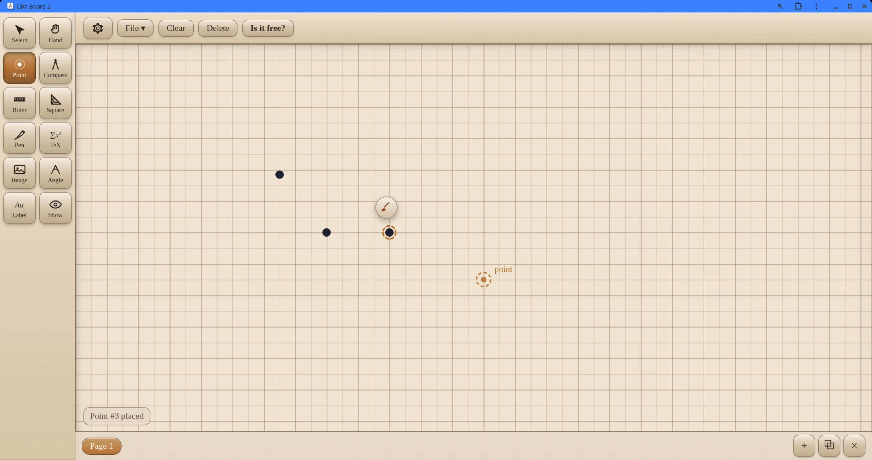
pyautogui.click(483, 216)
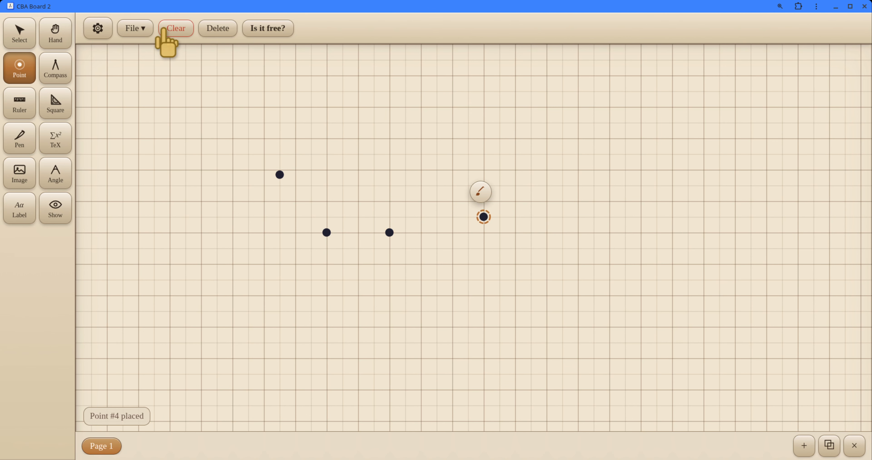
# Step: Set the unit size to 60 and place two more grid-snapped points above the existing ones
pyautogui.click(98, 28)
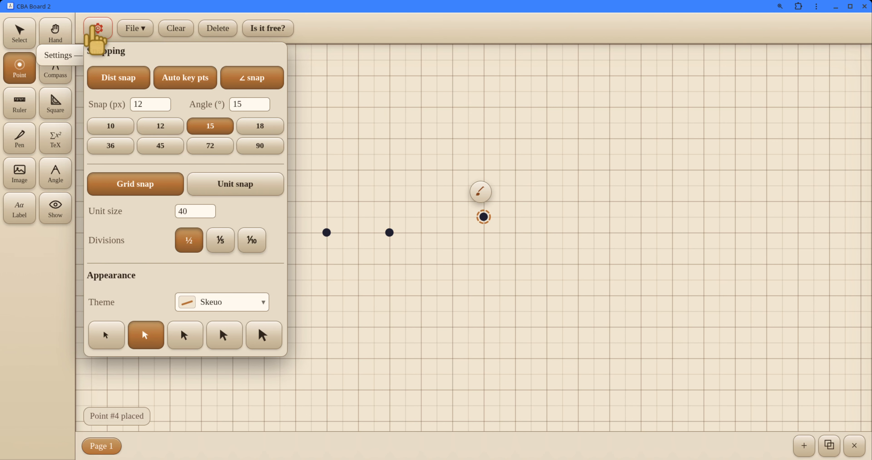
pyautogui.click(206, 209)
pyautogui.click(207, 208)
pyautogui.click(206, 208)
pyautogui.click(207, 209)
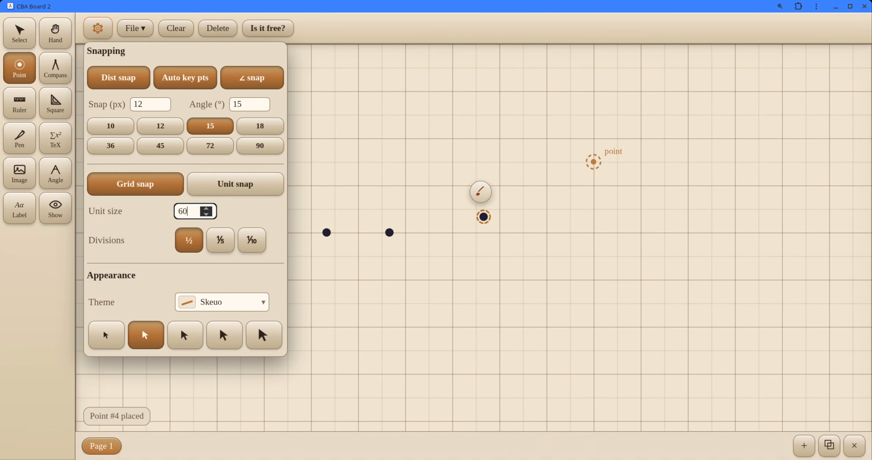
pyautogui.press('Escape')
pyautogui.click(640, 138)
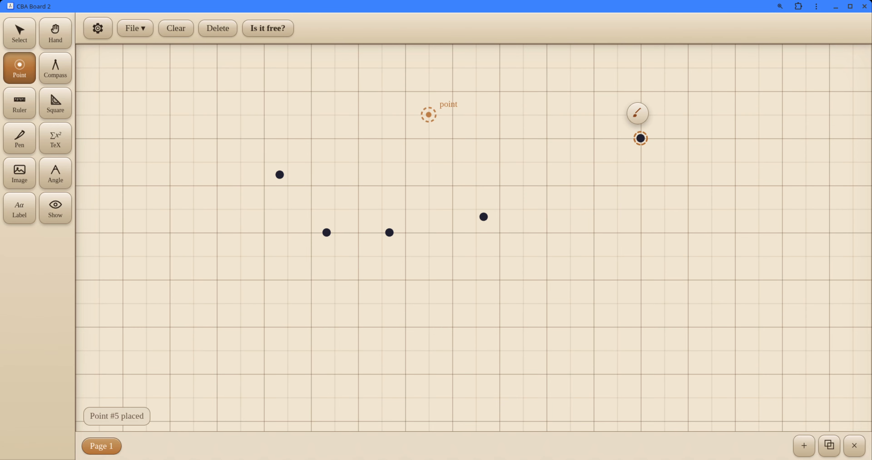
pyautogui.click(335, 138)
# Step: Snap the ruler's zero to the grid below the points, draw a 3-unit horizontal segment, and move the zero to its right endpoint
pyautogui.click(14, 102)
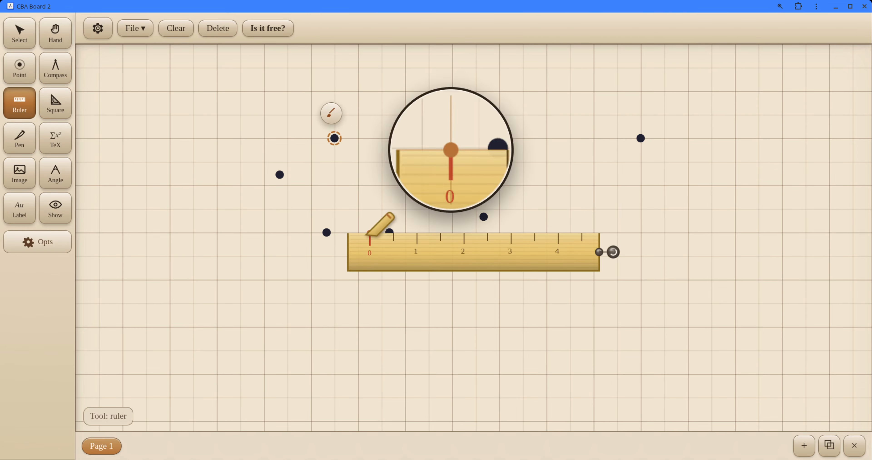
pyautogui.moveTo(379, 237)
pyautogui.mouseDown()
pyautogui.moveTo(407, 258)
pyautogui.moveTo(399, 335)
pyautogui.moveTo(384, 315)
pyautogui.moveTo(334, 354)
pyautogui.moveTo(422, 303)
pyautogui.moveTo(386, 313)
pyautogui.mouseUp()
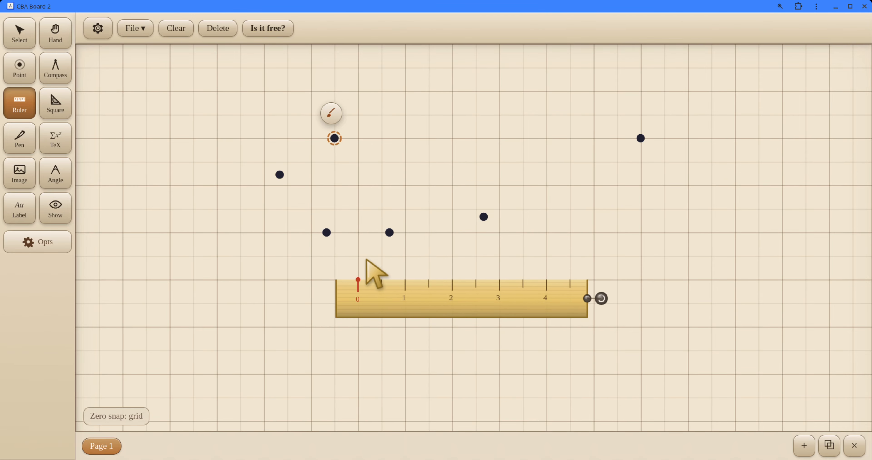
pyautogui.moveTo(359, 281); pyautogui.dragTo(498, 277)
pyautogui.moveTo(475, 303); pyautogui.dragTo(618, 310)
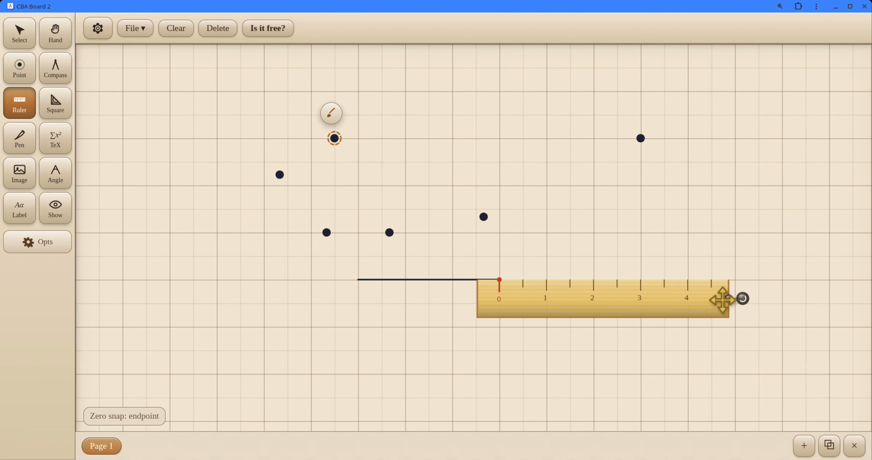
# Step: Rotate the ruler upward, draw a segment from the shared endpoint to the grid intersection 3 units right and 2 up, and move the ruler below it
pyautogui.moveTo(742, 298); pyautogui.dragTo(712, 160)
pyautogui.moveTo(632, 187); pyautogui.dragTo(639, 187)
pyautogui.moveTo(498, 273)
pyautogui.mouseDown()
pyautogui.moveTo(619, 229)
pyautogui.moveTo(649, 202)
pyautogui.moveTo(678, 332)
pyautogui.moveTo(736, 269)
pyautogui.moveTo(742, 190)
pyautogui.moveTo(684, 283)
pyautogui.mouseUp()
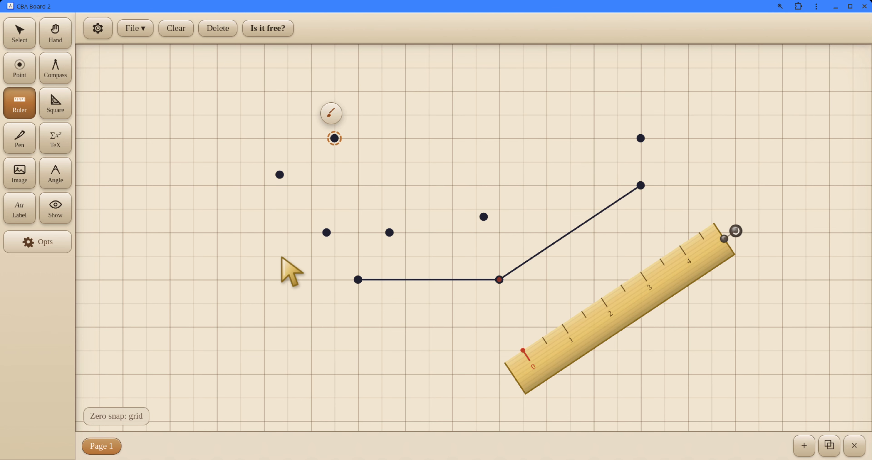
# Step: Draw a compass circle of radius 2 units centred on the grid 2 units above the horizontal segment, and snap the compass below the sloped segment
pyautogui.click(43, 73)
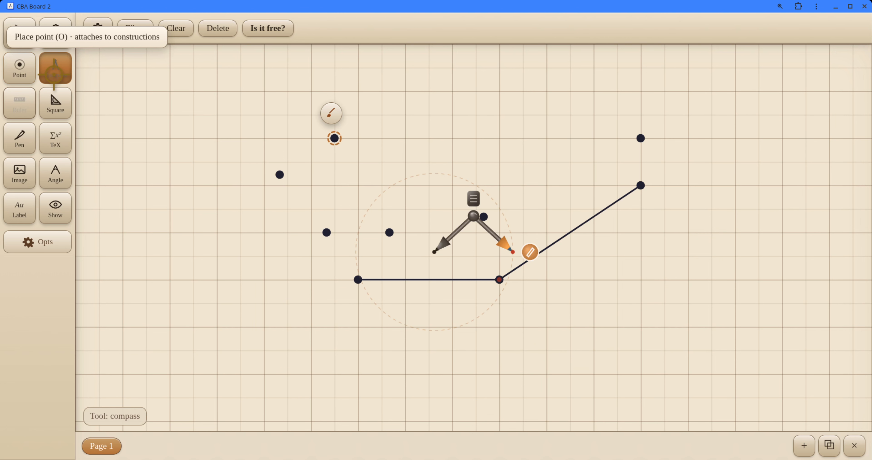
pyautogui.moveTo(436, 250); pyautogui.dragTo(452, 185)
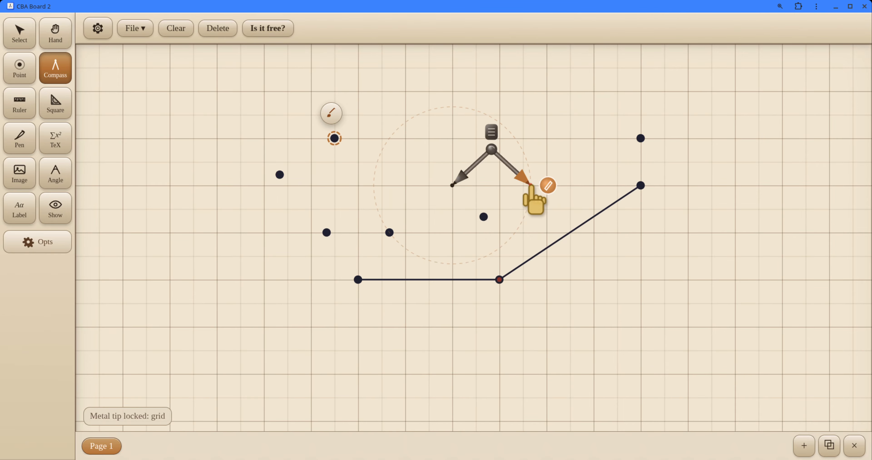
pyautogui.moveTo(530, 185)
pyautogui.mouseDown()
pyautogui.moveTo(555, 188)
pyautogui.moveTo(547, 185)
pyautogui.mouseUp()
pyautogui.moveTo(497, 122)
pyautogui.mouseDown()
pyautogui.moveTo(356, 206)
pyautogui.moveTo(566, 191)
pyautogui.moveTo(541, 186)
pyautogui.mouseUp()
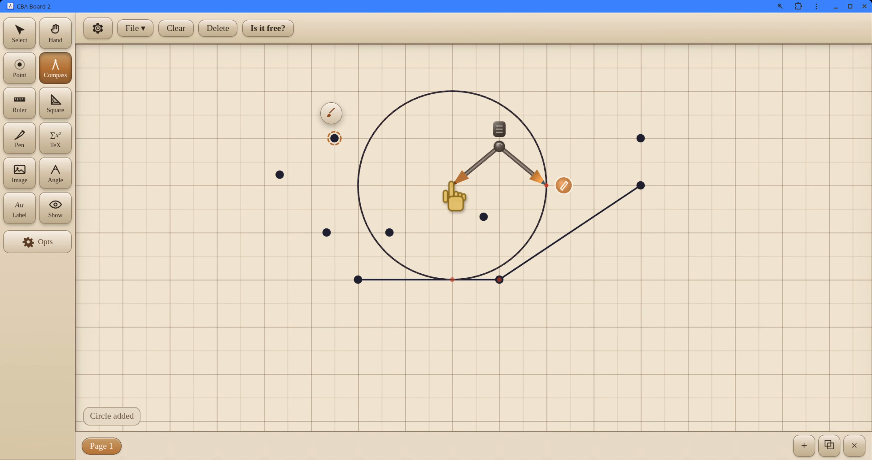
pyautogui.moveTo(453, 184); pyautogui.dragTo(624, 285)
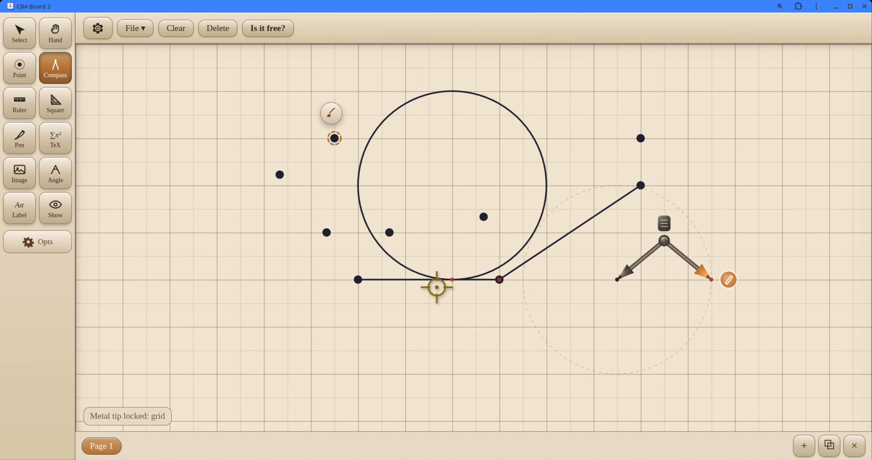
# Step: Place a point where the circle meets the horizontal segment, and move the circle about half a unit right and 1 unit down
pyautogui.click(25, 69)
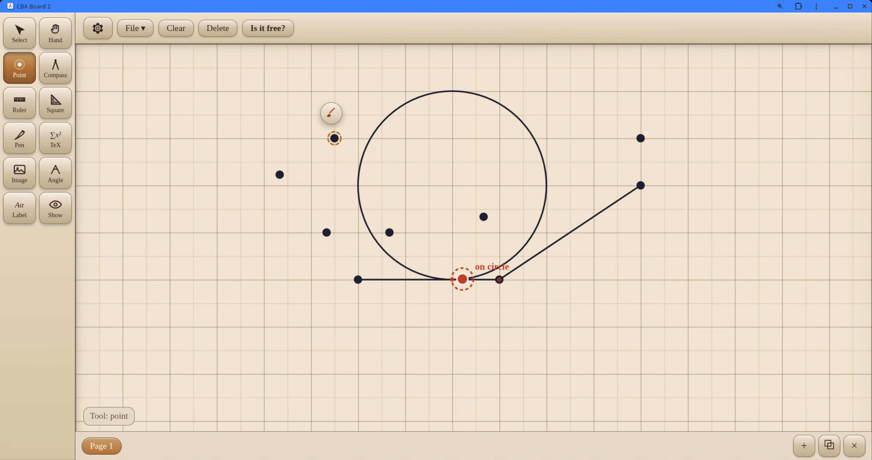
pyautogui.click(452, 279)
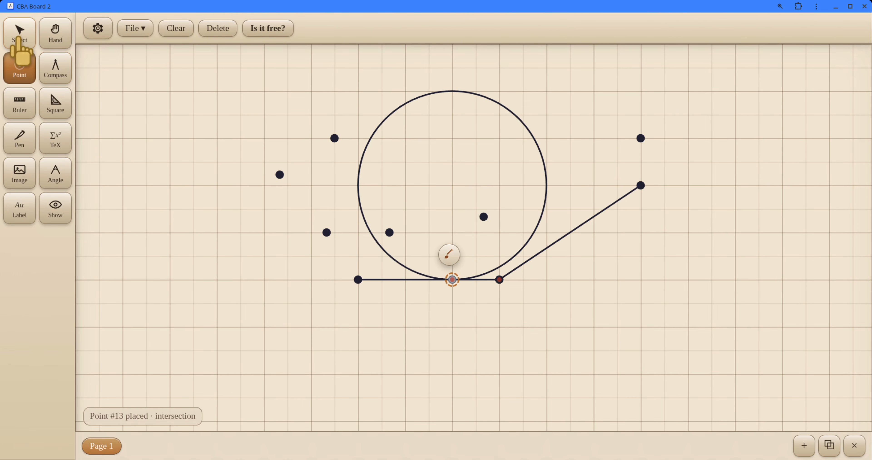
pyautogui.click(19, 32)
pyautogui.moveTo(533, 132); pyautogui.dragTo(556, 174)
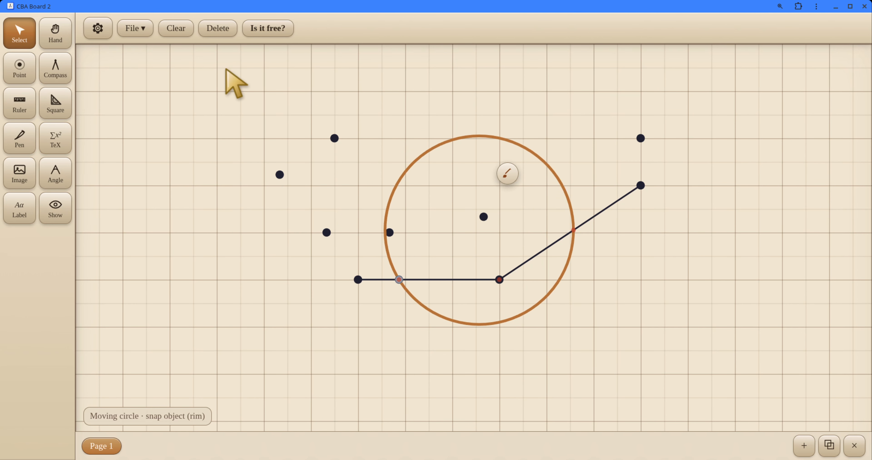
# Step: Switch the board theme to Playful and close the settings
pyautogui.click(109, 26)
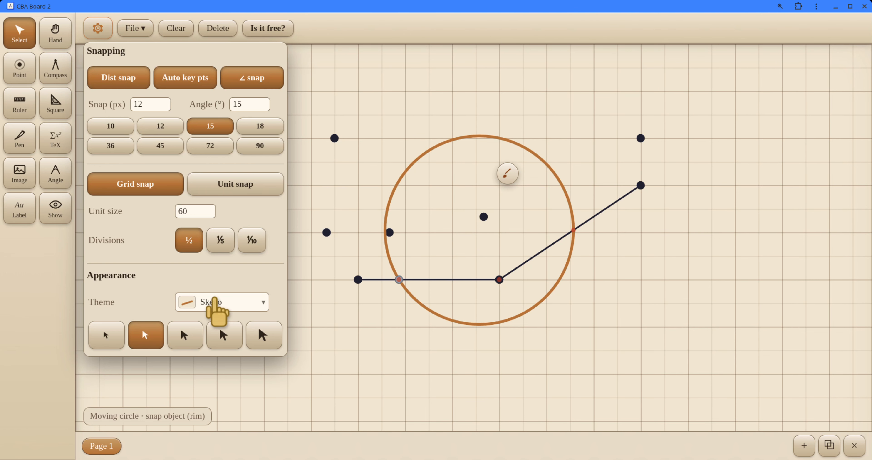
pyautogui.click(249, 302)
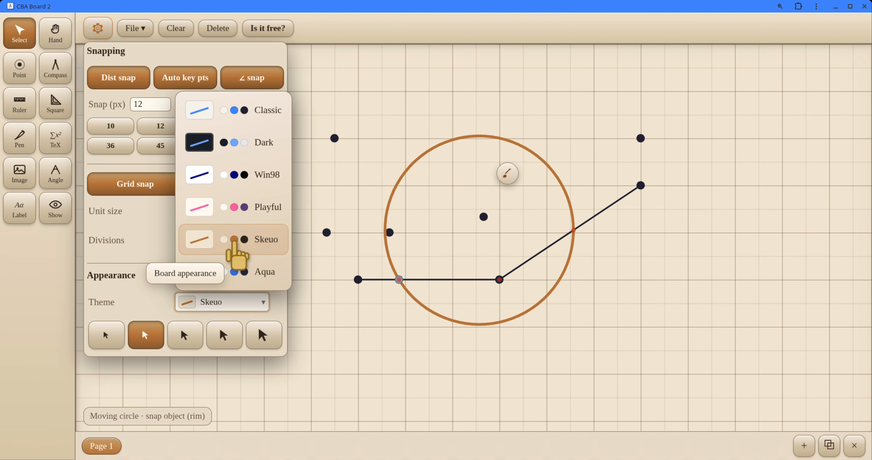
pyautogui.click(245, 206)
pyautogui.click(426, 73)
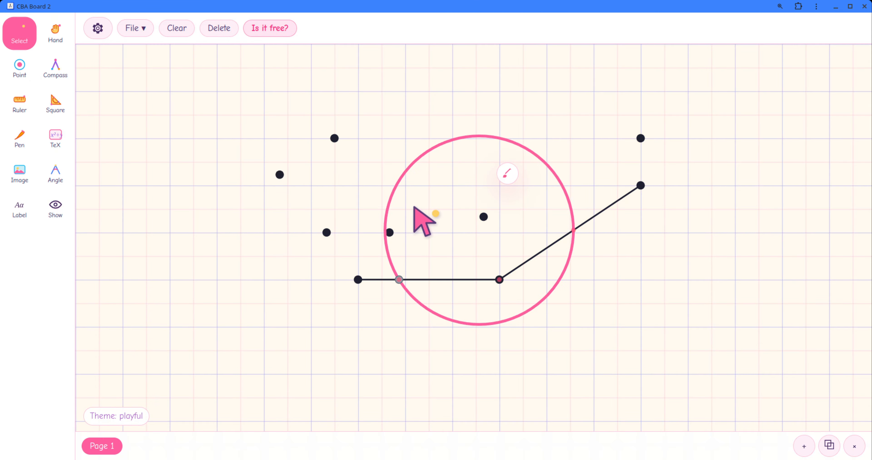
# Step: Change the board theme to Dark and return to the drawing
pyautogui.click(92, 35)
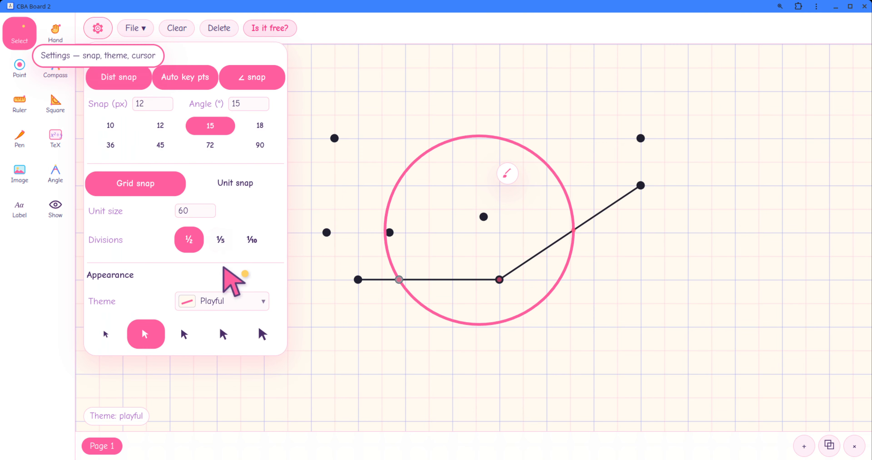
pyautogui.click(232, 301)
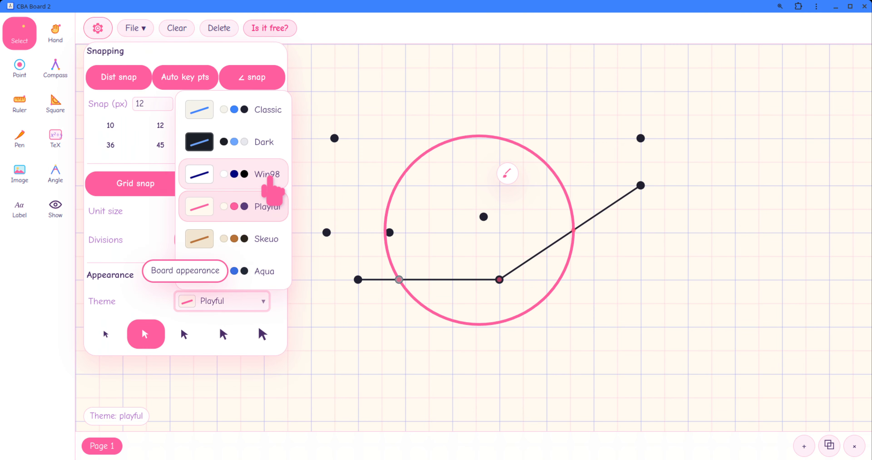
pyautogui.click(264, 145)
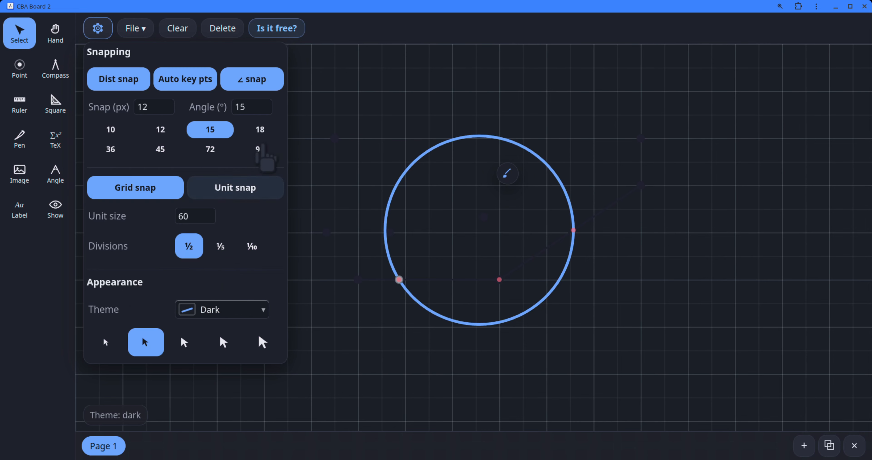
pyautogui.click(406, 130)
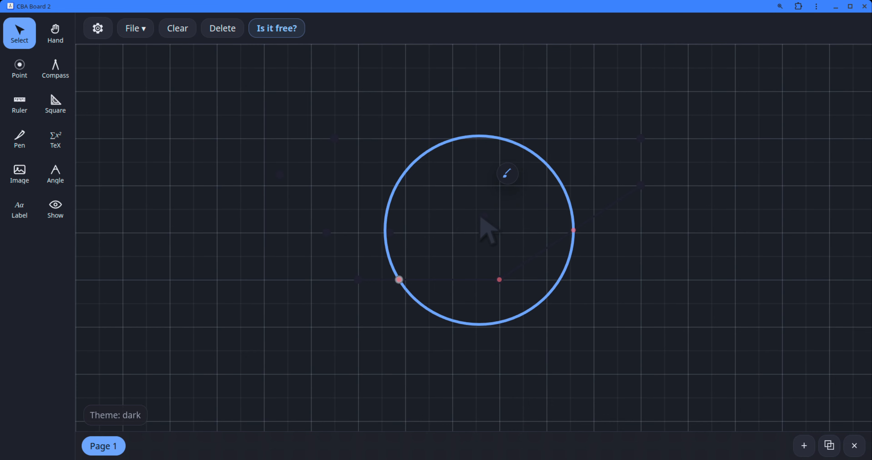
# Step: Give the point inside the circle a light purple stroke and deselect it
pyautogui.click(483, 216)
pyautogui.click(480, 193)
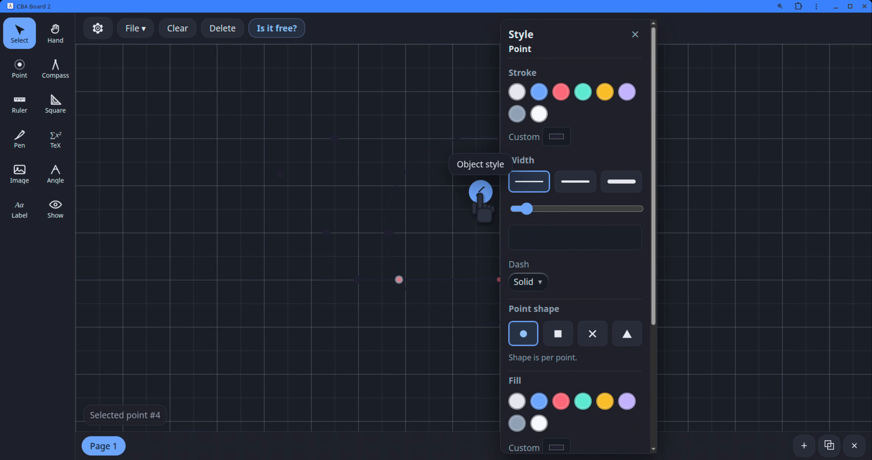
pyautogui.click(624, 98)
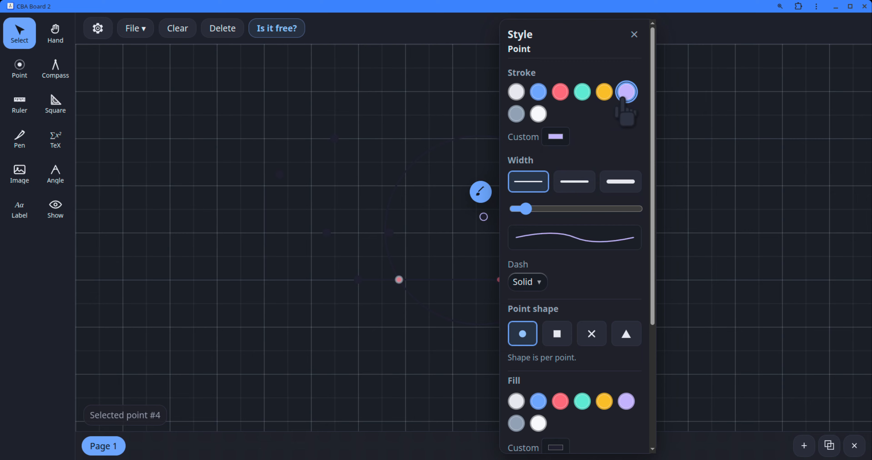
pyautogui.click(463, 292)
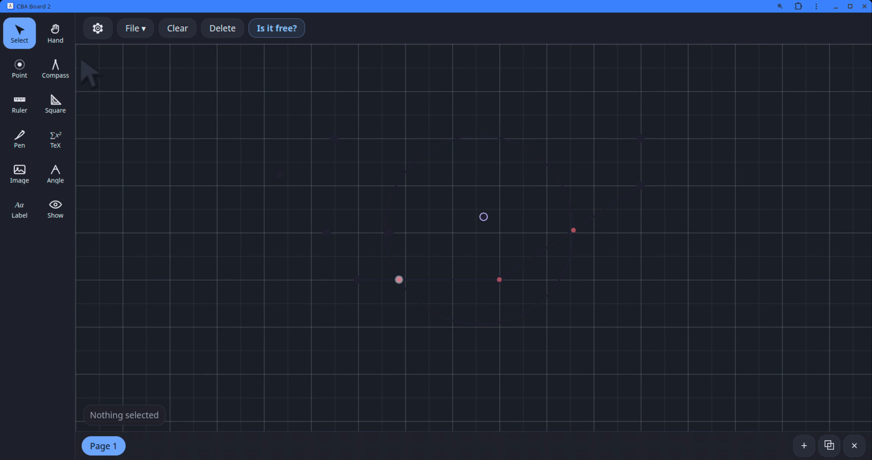
# Step: Try the Classic, Aqua and Skeuo board themes one after another
pyautogui.click(98, 34)
pyautogui.click(238, 317)
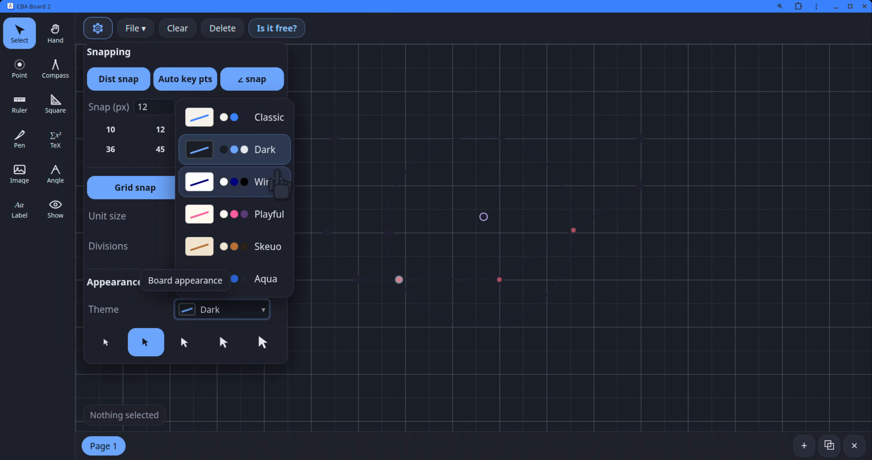
pyautogui.click(269, 117)
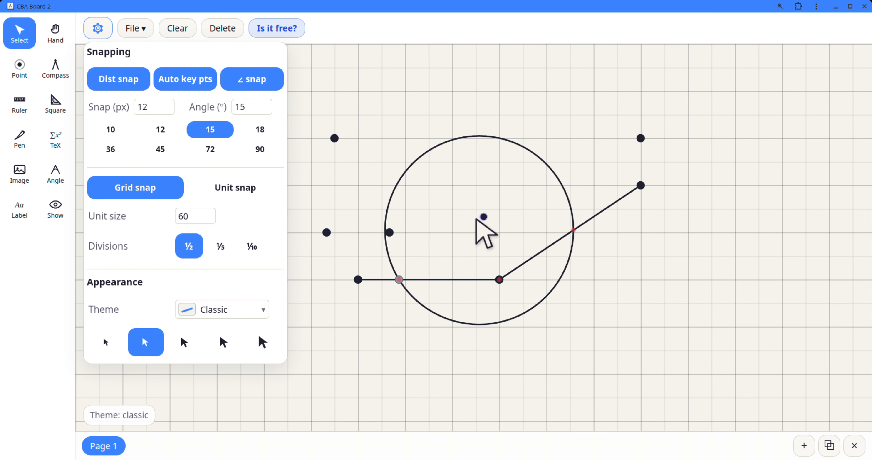
pyautogui.click(215, 311)
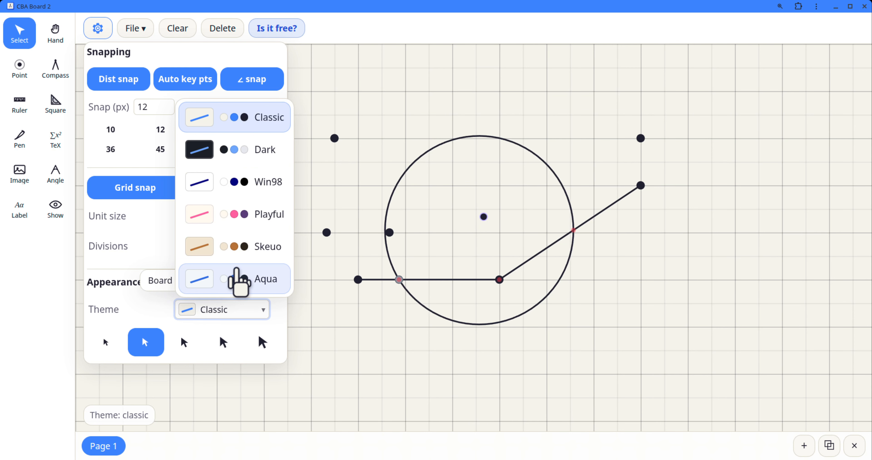
pyautogui.click(239, 278)
pyautogui.click(250, 301)
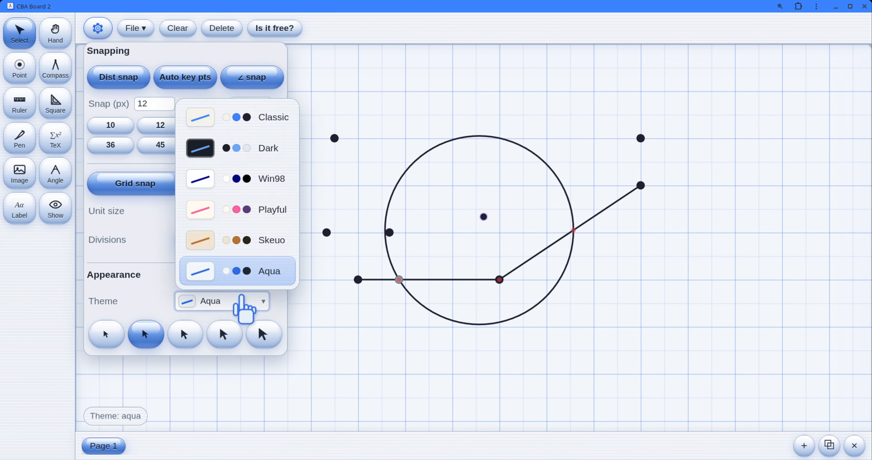
pyautogui.click(236, 249)
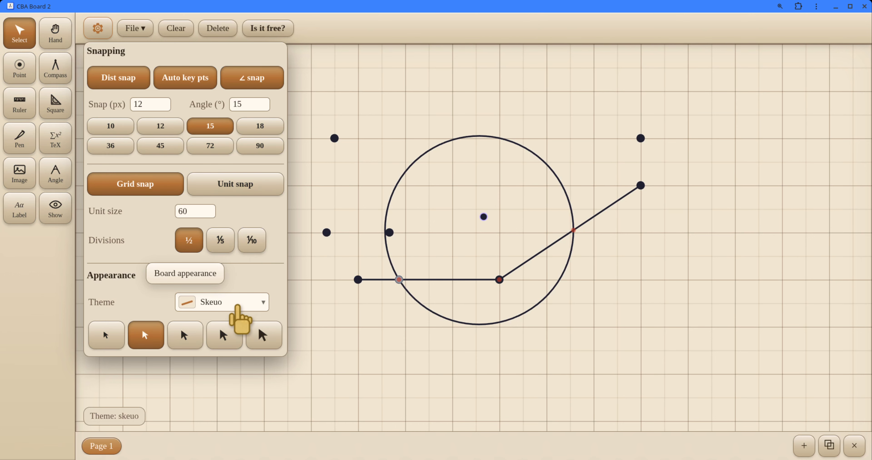
# Step: Set the board theme to Playful and close the settings
pyautogui.click(237, 304)
pyautogui.click(239, 207)
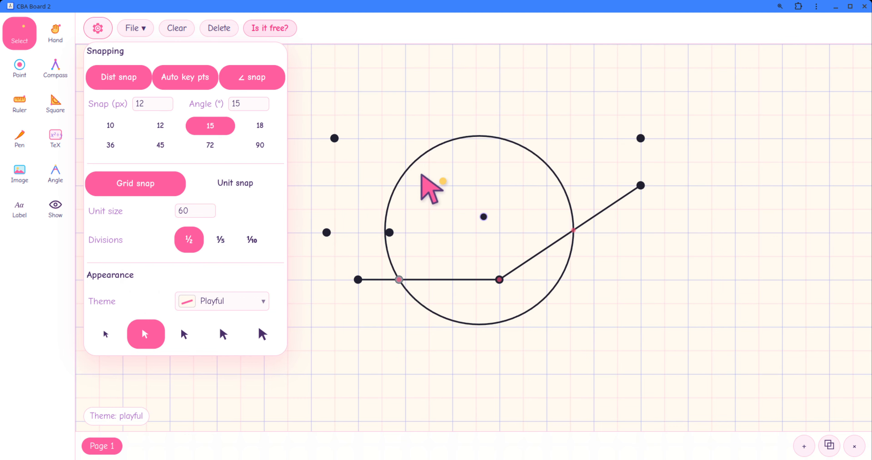
pyautogui.click(366, 86)
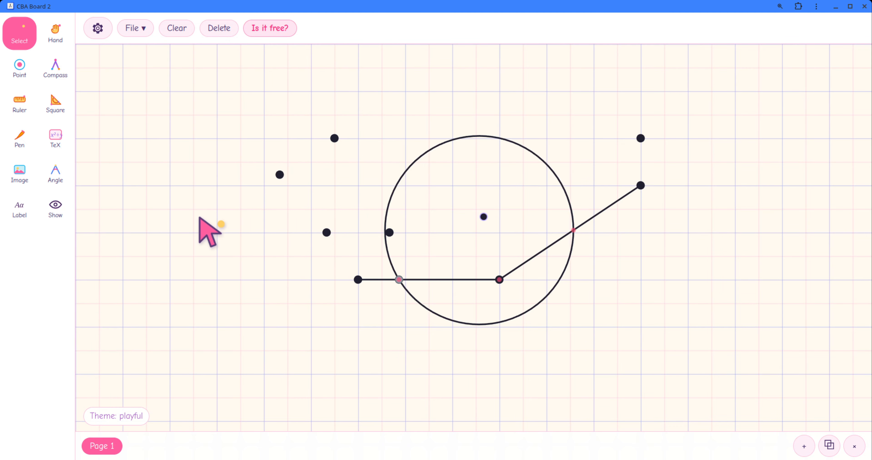